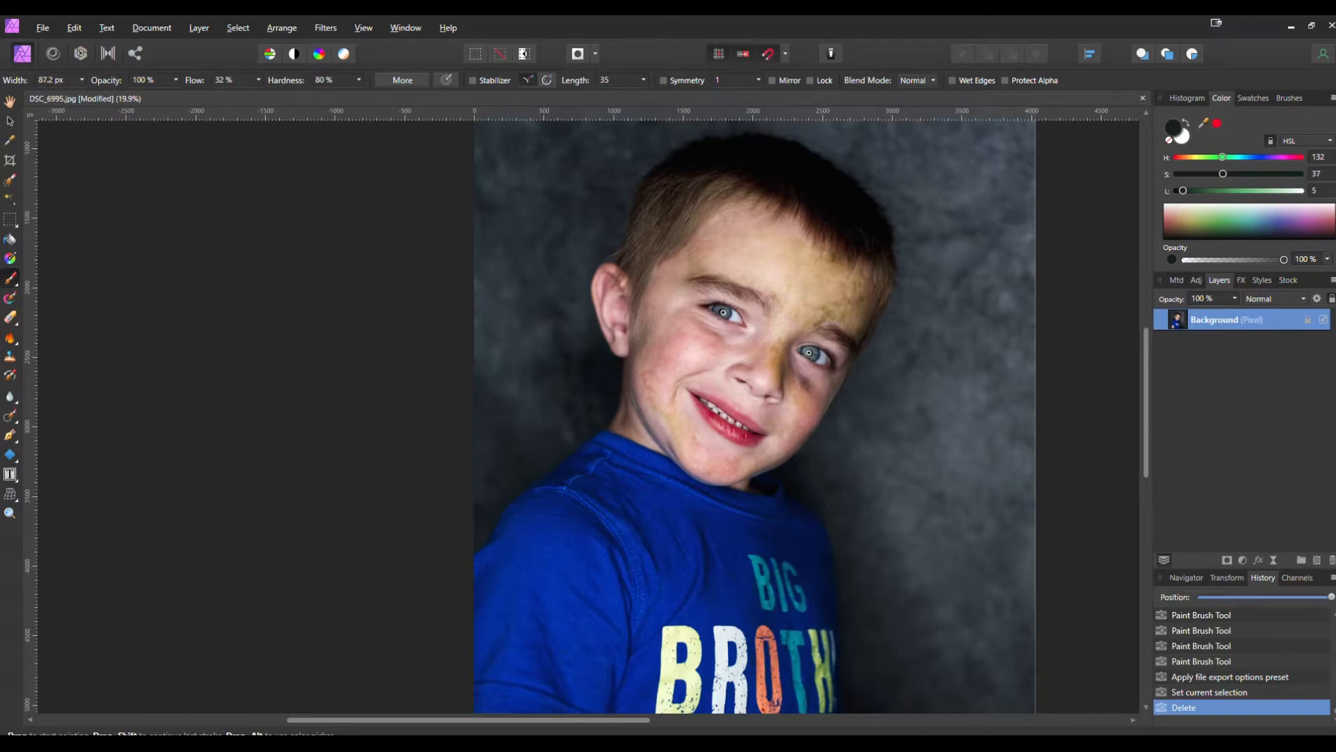
# Add an empty pixel layer on top and duplicate the Background layer beneath it.
pyautogui.click(1316, 560)
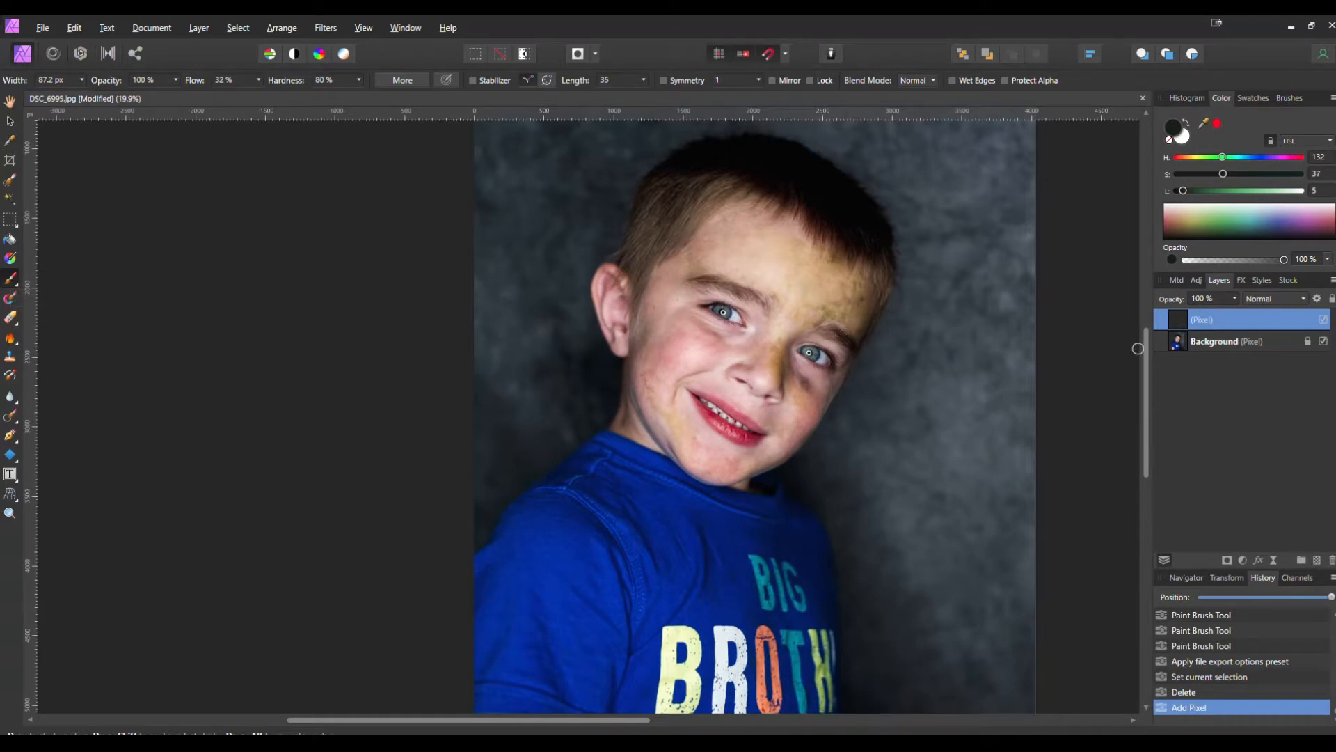
pyautogui.click(1184, 345)
pyautogui.hotkey('ctrl', 'j')
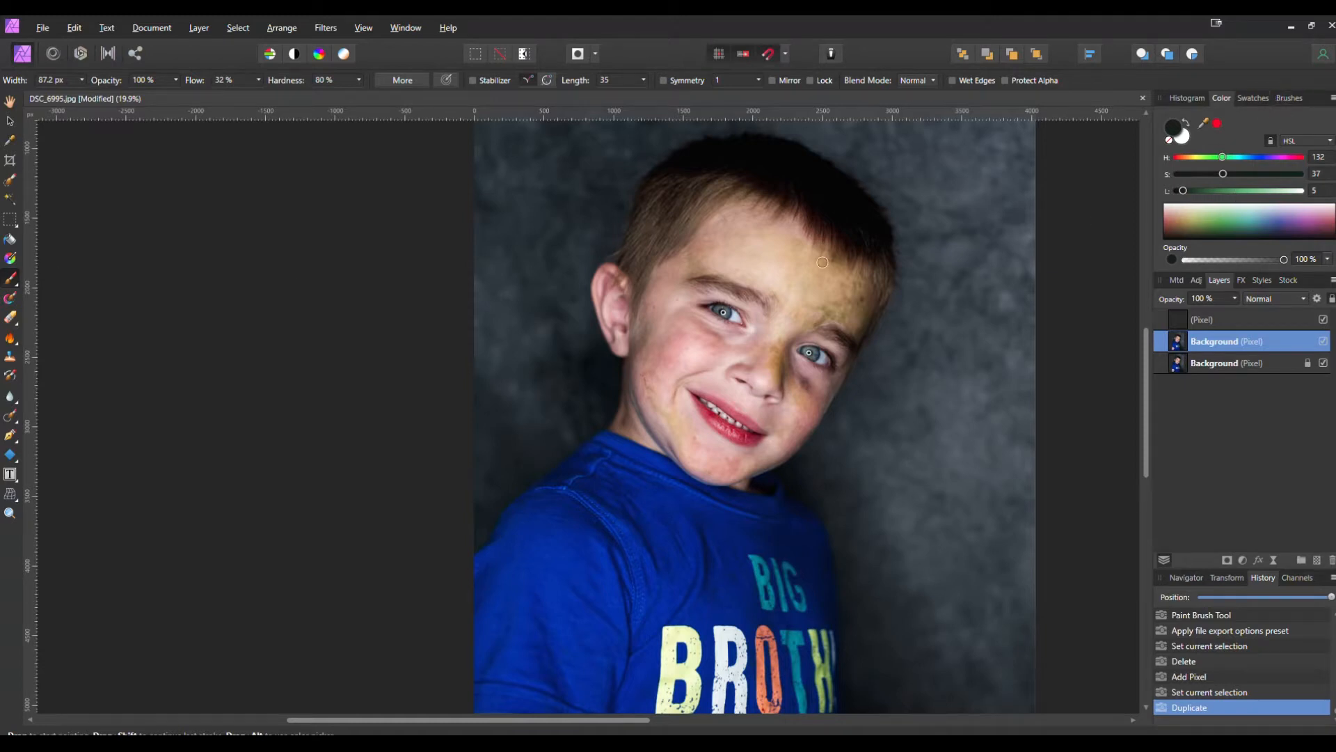
# Choose the first 320 px brush in the Textures category and set a dark green paint colour of HSL 134, 30, 12.
pyautogui.click(1290, 98)
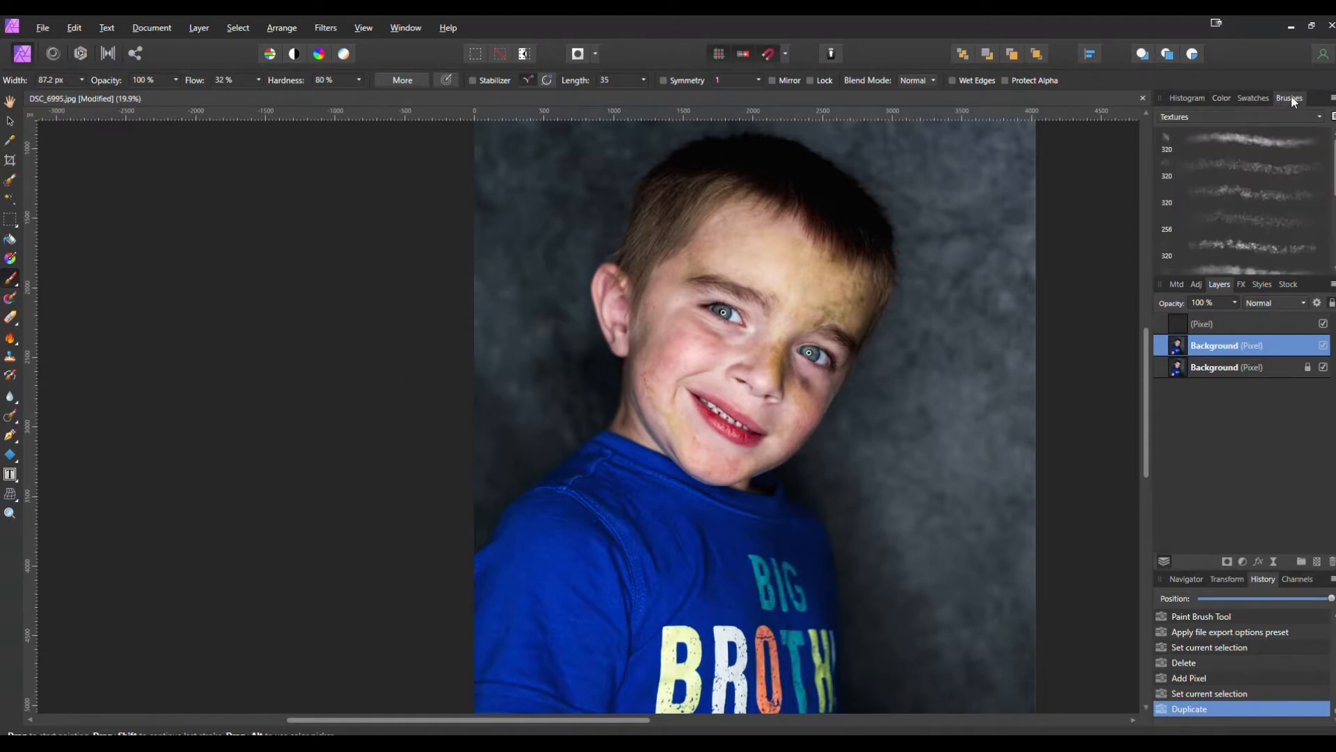
pyautogui.click(1256, 135)
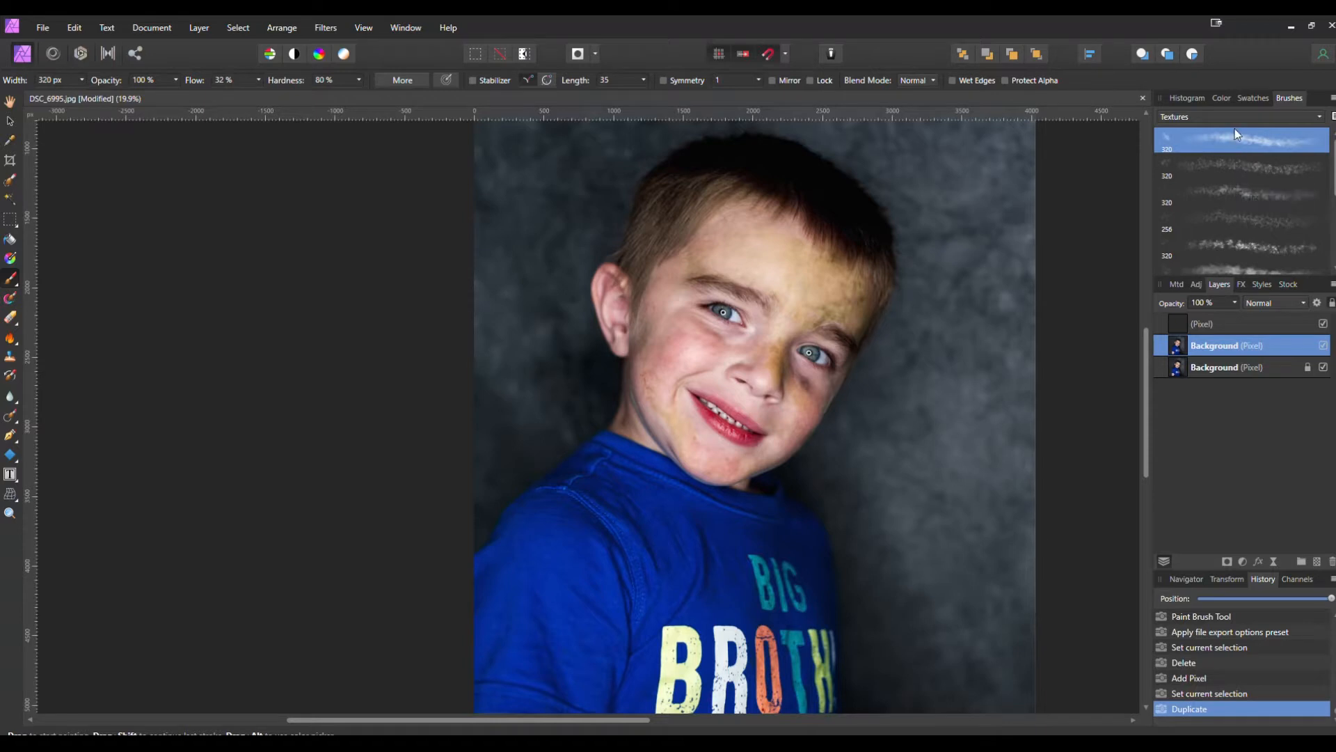
pyautogui.click(1222, 98)
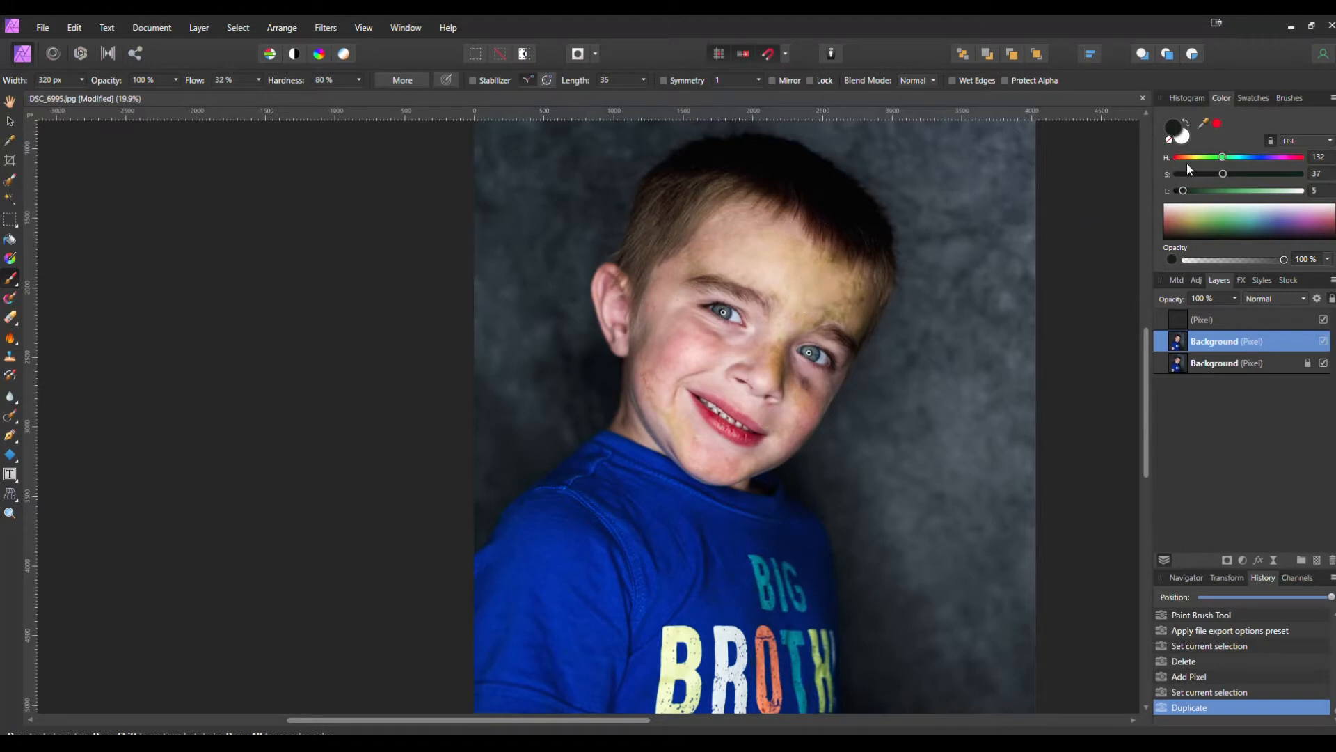
pyautogui.moveTo(1187, 192); pyautogui.dragTo(1187, 194)
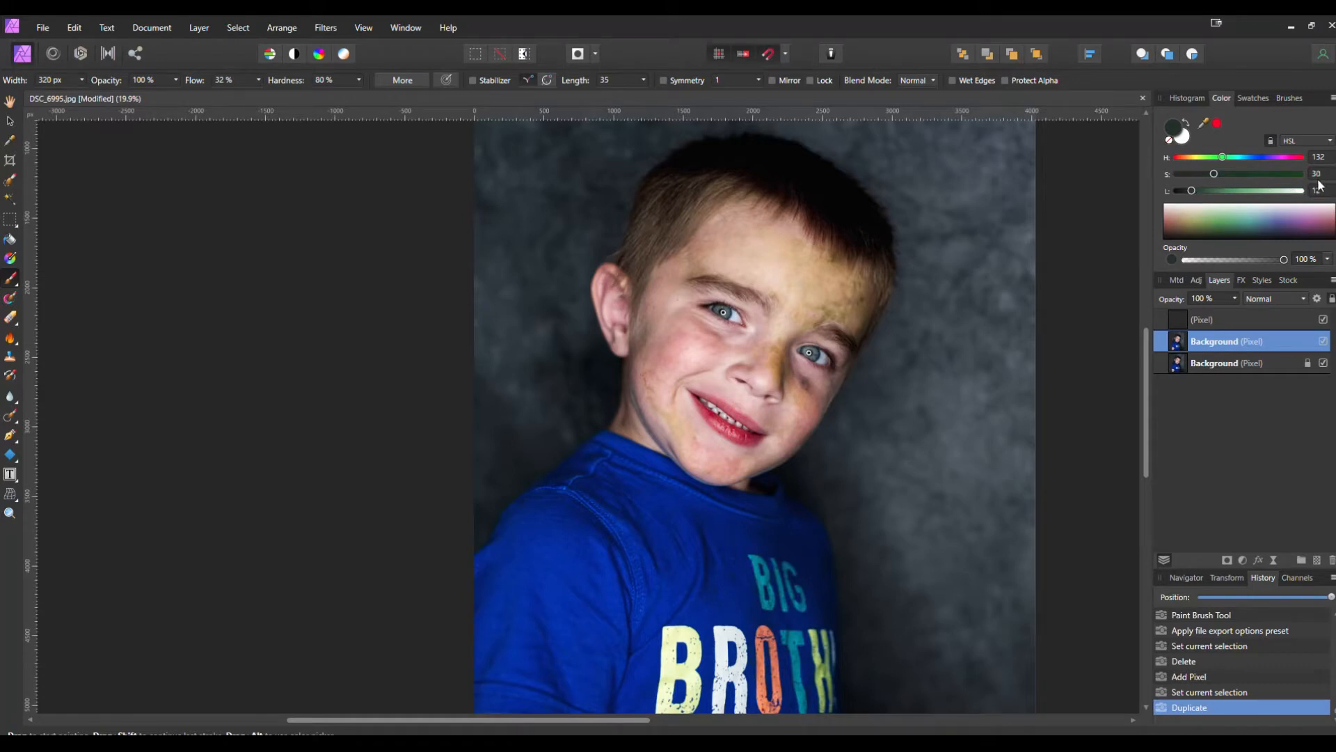
pyautogui.moveTo(1220, 163); pyautogui.dragTo(1225, 158)
pyautogui.moveTo(819, 279)
pyautogui.mouseDown()
pyautogui.moveTo(796, 303)
pyautogui.moveTo(859, 299)
pyautogui.moveTo(841, 296)
pyautogui.moveTo(717, 467)
pyautogui.moveTo(699, 456)
pyautogui.moveTo(789, 421)
pyautogui.moveTo(747, 392)
pyautogui.moveTo(775, 421)
pyautogui.moveTo(809, 375)
pyautogui.moveTo(820, 380)
pyautogui.moveTo(821, 320)
pyautogui.moveTo(852, 309)
pyautogui.moveTo(814, 266)
pyautogui.moveTo(786, 284)
pyautogui.moveTo(769, 265)
pyautogui.moveTo(818, 261)
pyautogui.moveTo(876, 290)
pyautogui.moveTo(810, 310)
pyautogui.moveTo(735, 373)
pyautogui.moveTo(764, 403)
pyautogui.moveTo(768, 446)
pyautogui.moveTo(708, 457)
pyautogui.mouseUp()
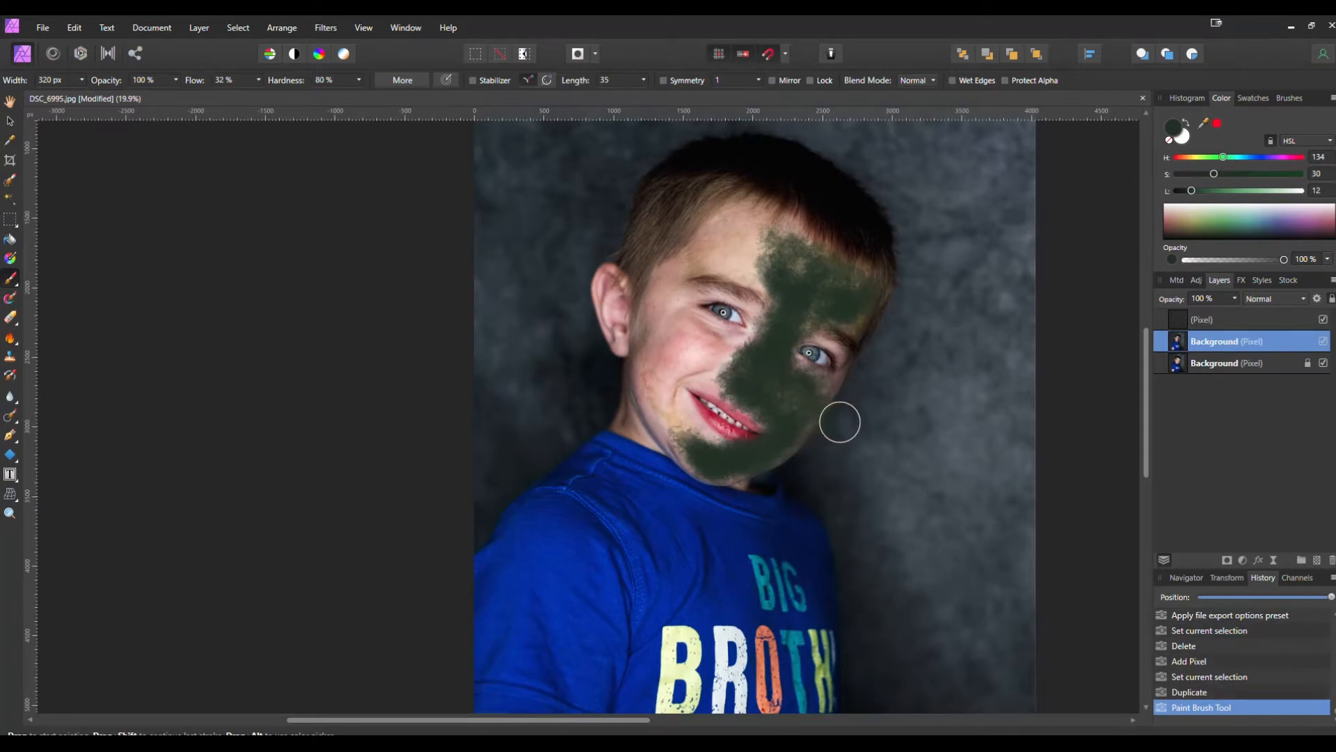
pyautogui.moveTo(870, 398); pyautogui.dragTo(747, 385)
pyautogui.moveTo(737, 290)
pyautogui.mouseDown()
pyautogui.moveTo(724, 350)
pyautogui.moveTo(726, 319)
pyautogui.moveTo(679, 382)
pyautogui.moveTo(669, 294)
pyautogui.moveTo(711, 304)
pyautogui.mouseUp()
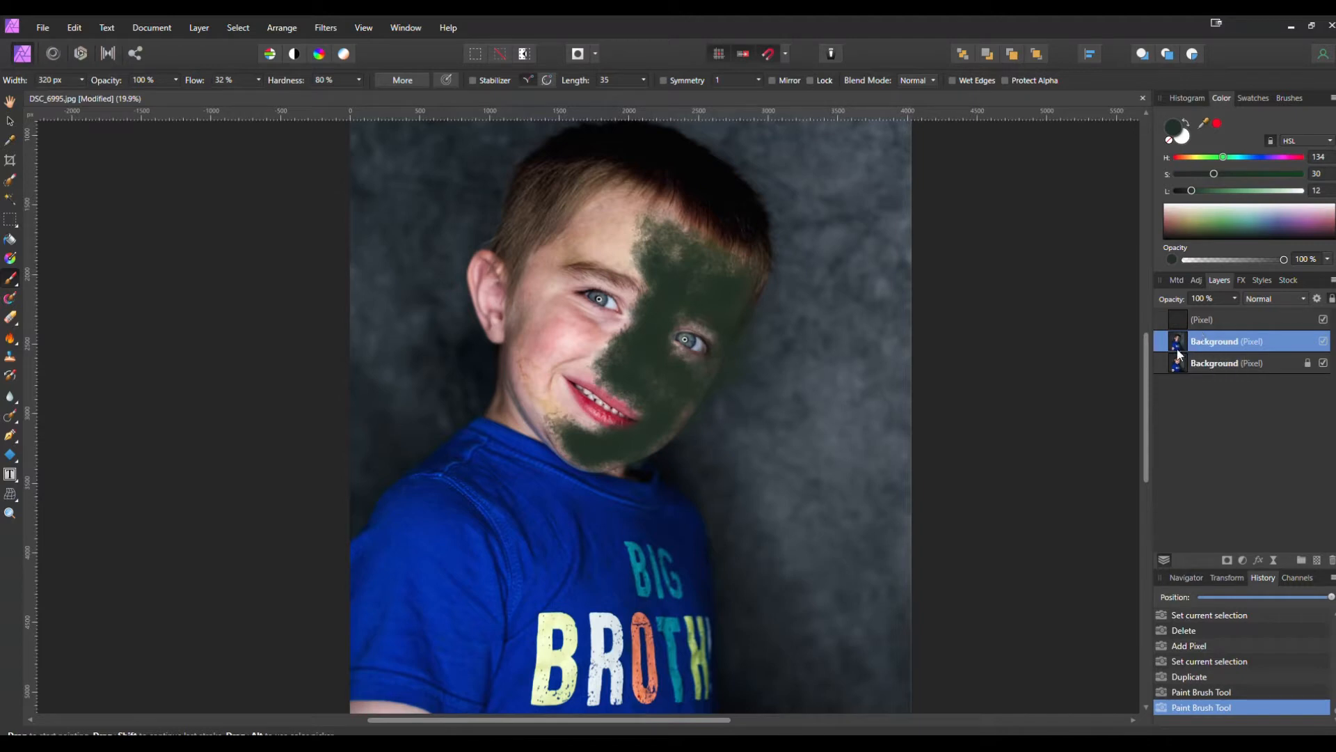
pyautogui.click(1324, 341)
pyautogui.click(1324, 341)
pyautogui.hotkey('ctrl', 'z')
pyautogui.hotkey('ctrl', 'z')
pyautogui.hotkey('ctrl', 'z')
# Paint textured green patches over the forehead, nose, cheeks and chin on the empty pixel layer, using the Overlay blend mode for that layer.
pyautogui.click(1179, 318)
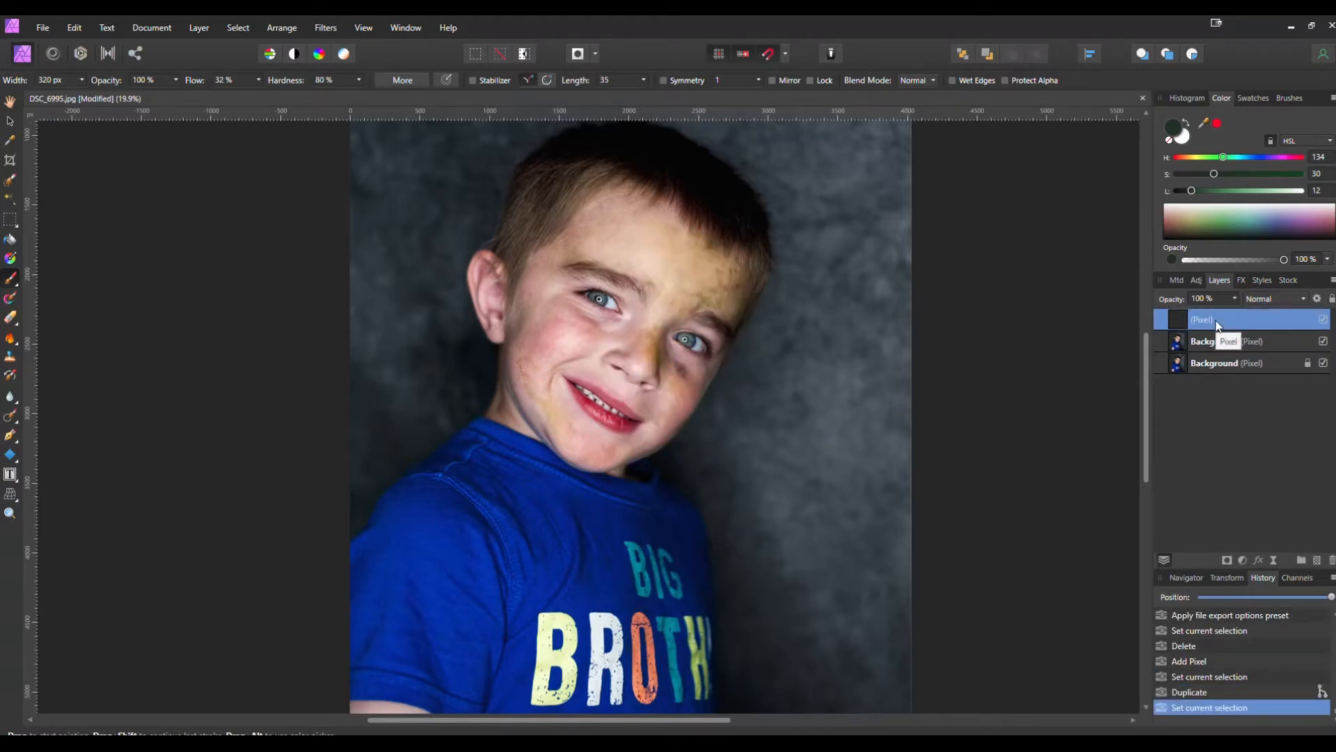
pyautogui.moveTo(699, 282)
pyautogui.mouseDown()
pyautogui.moveTo(653, 277)
pyautogui.moveTo(633, 320)
pyautogui.moveTo(651, 350)
pyautogui.moveTo(618, 382)
pyautogui.moveTo(658, 415)
pyautogui.moveTo(587, 448)
pyautogui.moveTo(618, 455)
pyautogui.moveTo(725, 325)
pyautogui.moveTo(679, 290)
pyautogui.moveTo(754, 287)
pyautogui.moveTo(704, 299)
pyautogui.moveTo(663, 245)
pyautogui.moveTo(680, 231)
pyautogui.moveTo(666, 264)
pyautogui.moveTo(728, 290)
pyautogui.mouseUp()
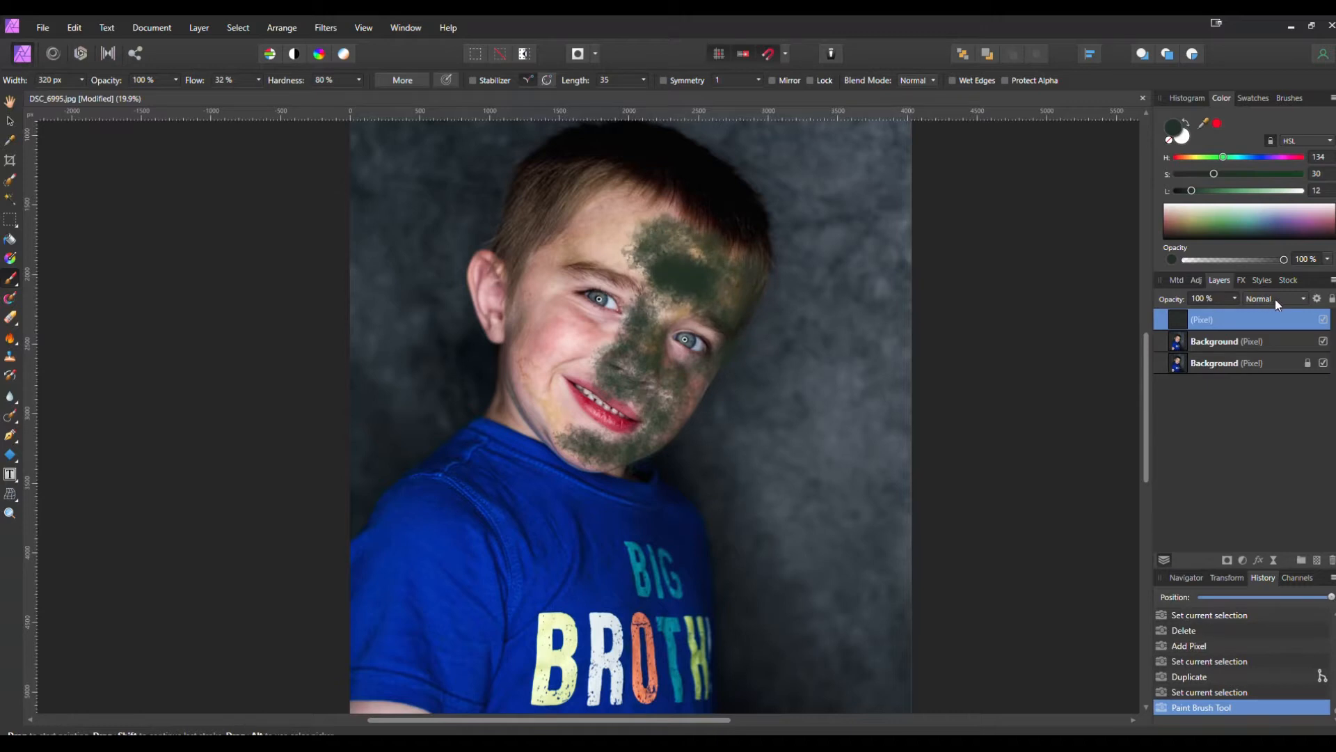
pyautogui.click(1263, 298)
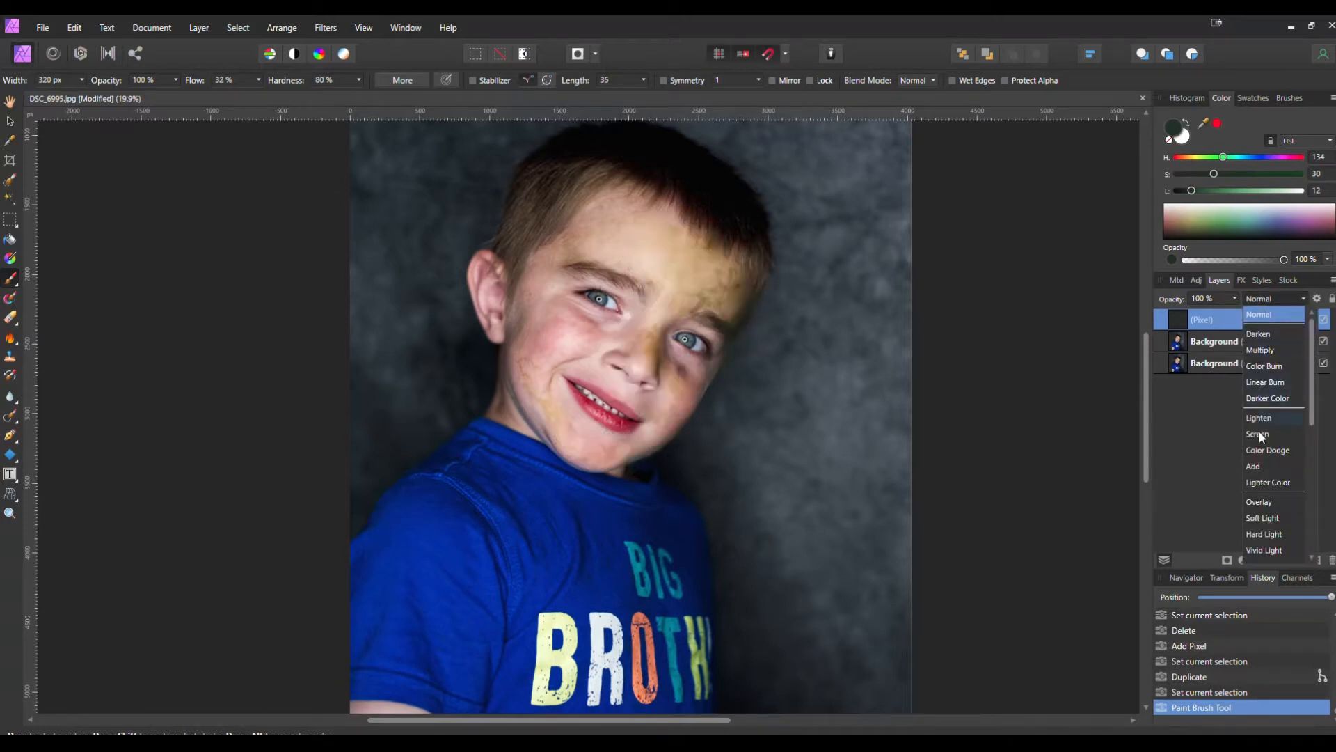
pyautogui.click(1260, 502)
pyautogui.moveTo(710, 299)
pyautogui.mouseDown()
pyautogui.moveTo(687, 261)
pyautogui.moveTo(657, 233)
pyautogui.mouseUp()
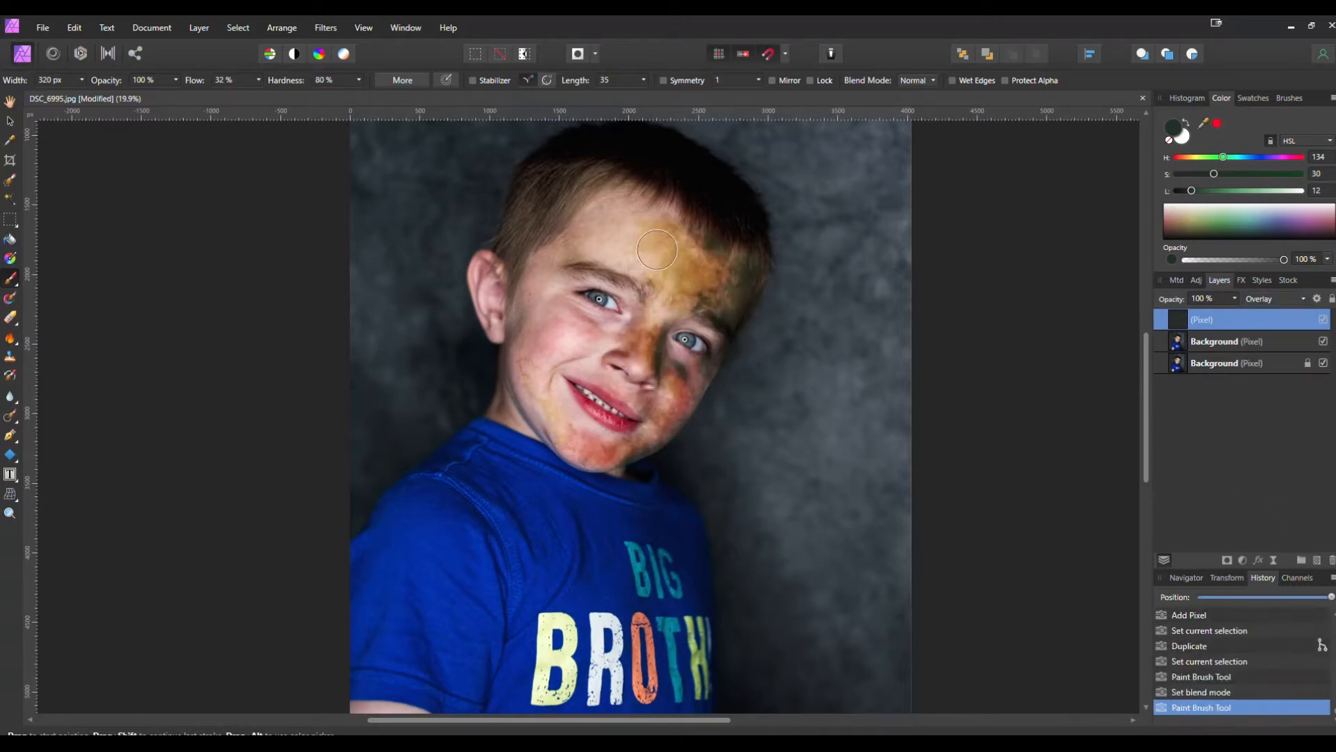
pyautogui.moveTo(658, 332)
pyautogui.mouseDown()
pyautogui.moveTo(697, 363)
pyautogui.moveTo(654, 341)
pyautogui.moveTo(681, 352)
pyautogui.moveTo(696, 316)
pyautogui.moveTo(666, 372)
pyautogui.moveTo(702, 352)
pyautogui.moveTo(652, 414)
pyautogui.moveTo(624, 435)
pyautogui.moveTo(574, 438)
pyautogui.moveTo(664, 349)
pyautogui.moveTo(659, 292)
pyautogui.moveTo(584, 362)
pyautogui.moveTo(679, 405)
pyautogui.moveTo(693, 387)
pyautogui.moveTo(607, 445)
pyautogui.moveTo(558, 414)
pyautogui.moveTo(620, 451)
pyautogui.moveTo(580, 454)
pyautogui.moveTo(684, 408)
pyautogui.moveTo(640, 355)
pyautogui.moveTo(708, 277)
pyautogui.moveTo(664, 219)
pyautogui.moveTo(659, 288)
pyautogui.moveTo(625, 233)
pyautogui.moveTo(663, 249)
pyautogui.moveTo(646, 212)
pyautogui.moveTo(682, 265)
pyautogui.moveTo(620, 323)
pyautogui.moveTo(581, 338)
pyautogui.moveTo(580, 390)
pyautogui.moveTo(547, 396)
pyautogui.moveTo(587, 348)
pyautogui.moveTo(561, 329)
pyautogui.moveTo(616, 395)
pyautogui.moveTo(555, 393)
pyautogui.moveTo(633, 444)
pyautogui.moveTo(587, 408)
pyautogui.mouseUp()
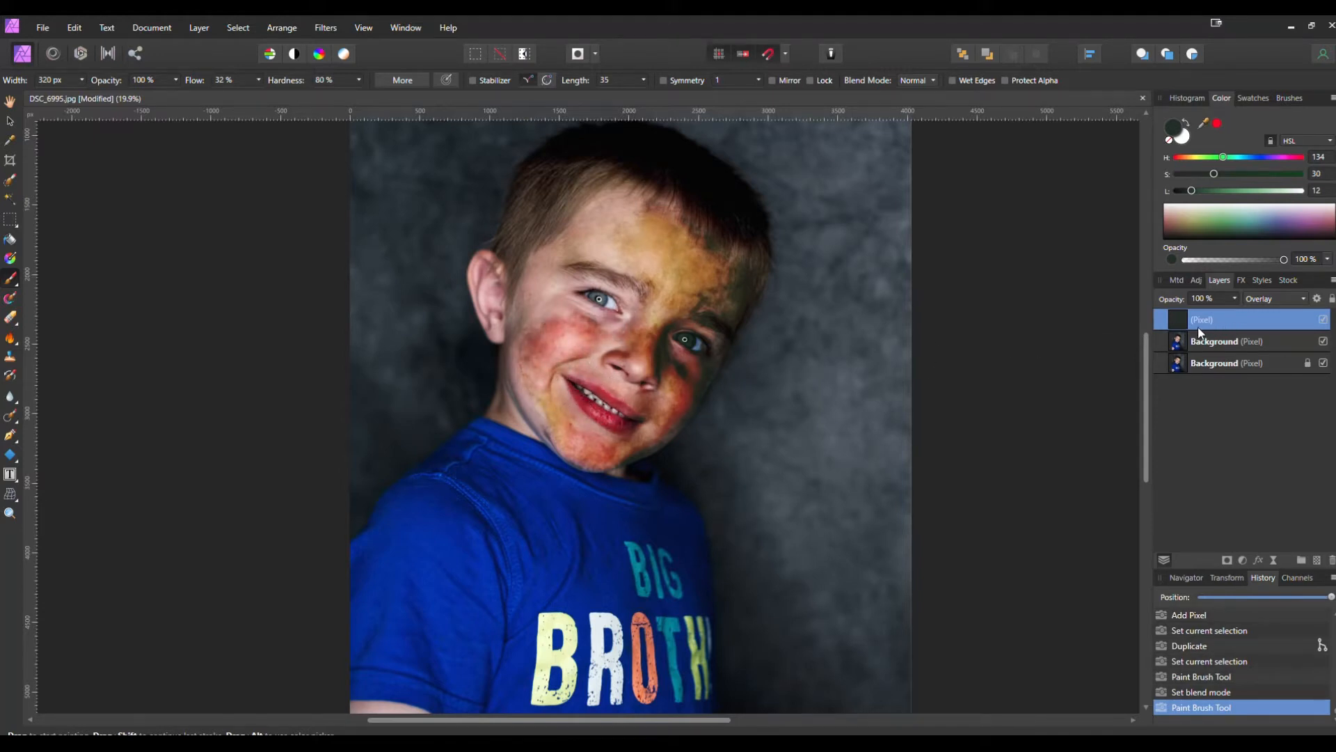
# Duplicate the painted Overlay layer and set the copy's opacity to 40%.
pyautogui.hotkey('ctrl', 'j')
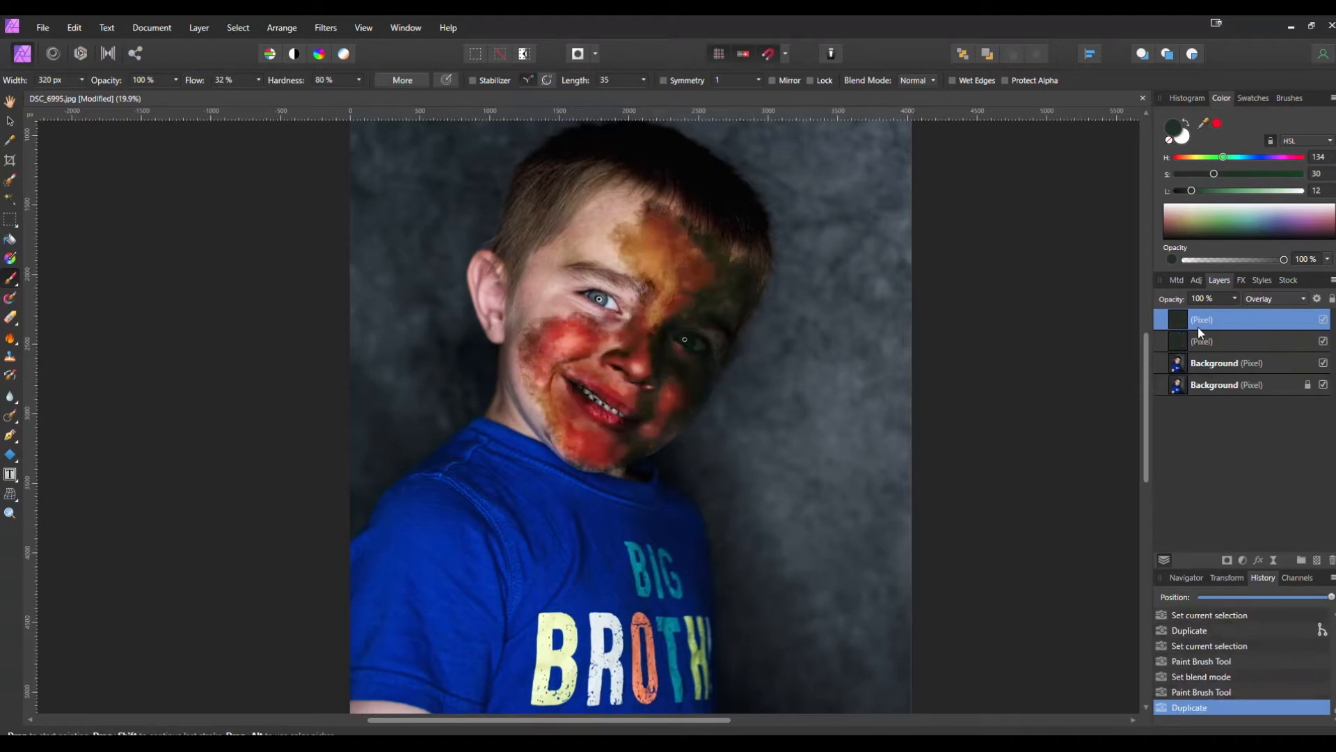
pyautogui.click(1235, 299)
pyautogui.moveTo(1237, 314); pyautogui.dragTo(1194, 319)
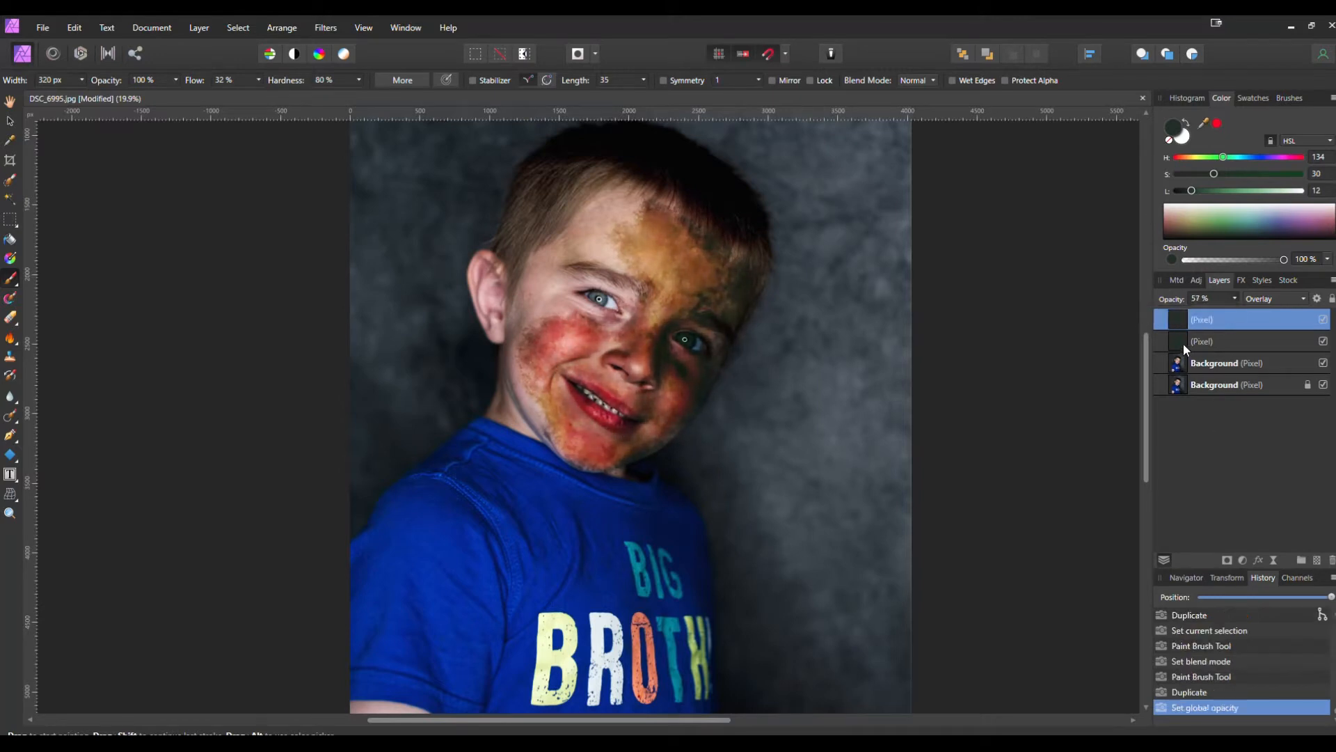
pyautogui.click(1183, 344)
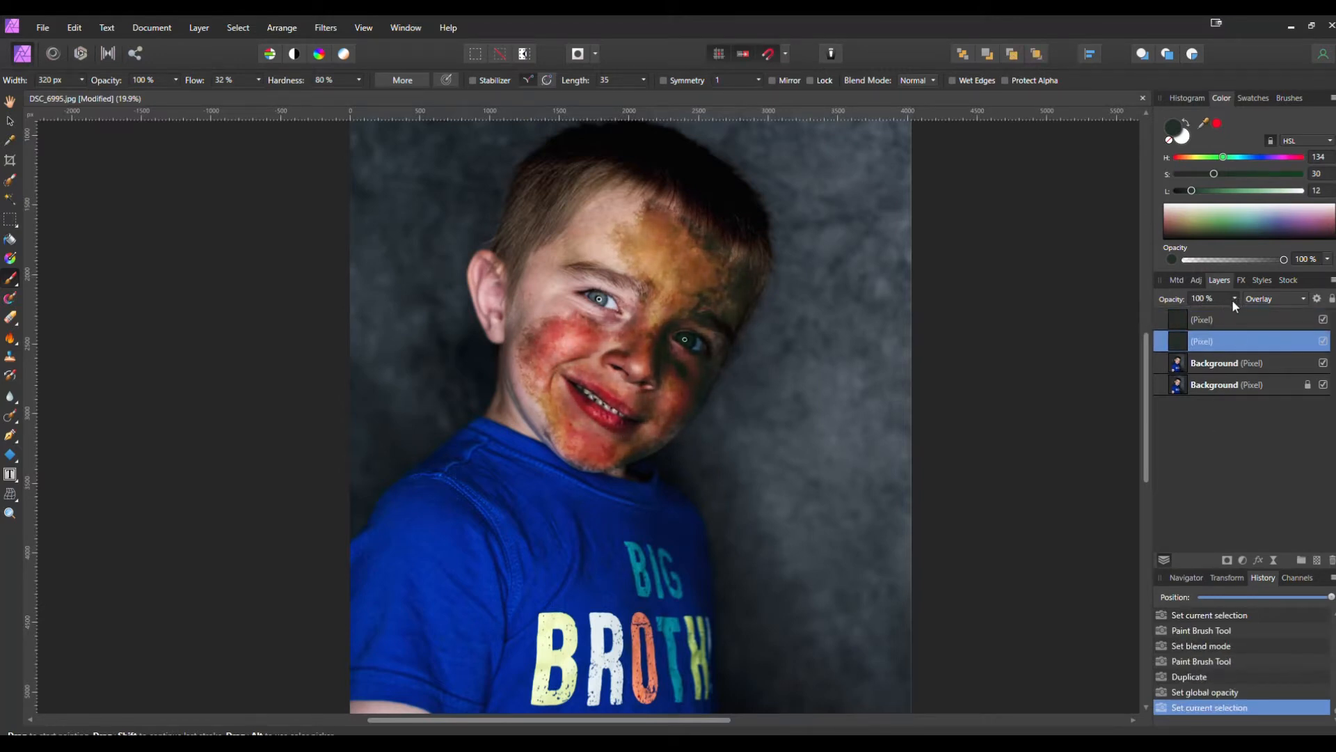
pyautogui.click(1181, 318)
pyautogui.click(1235, 298)
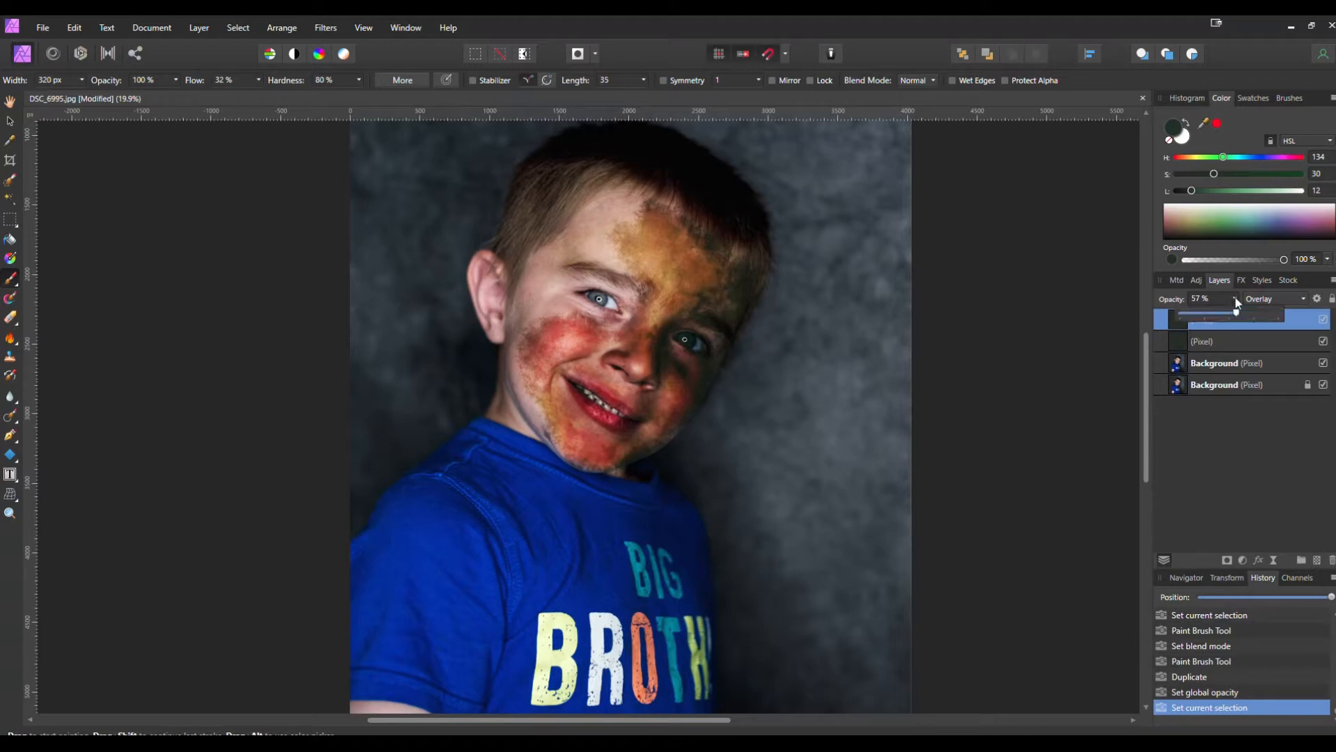
pyautogui.moveTo(1236, 314)
pyautogui.mouseDown()
pyautogui.moveTo(1305, 324)
pyautogui.moveTo(1180, 316)
pyautogui.moveTo(1242, 316)
pyautogui.moveTo(1192, 315)
pyautogui.moveTo(1235, 316)
pyautogui.moveTo(1198, 316)
pyautogui.moveTo(1214, 317)
pyautogui.mouseUp()
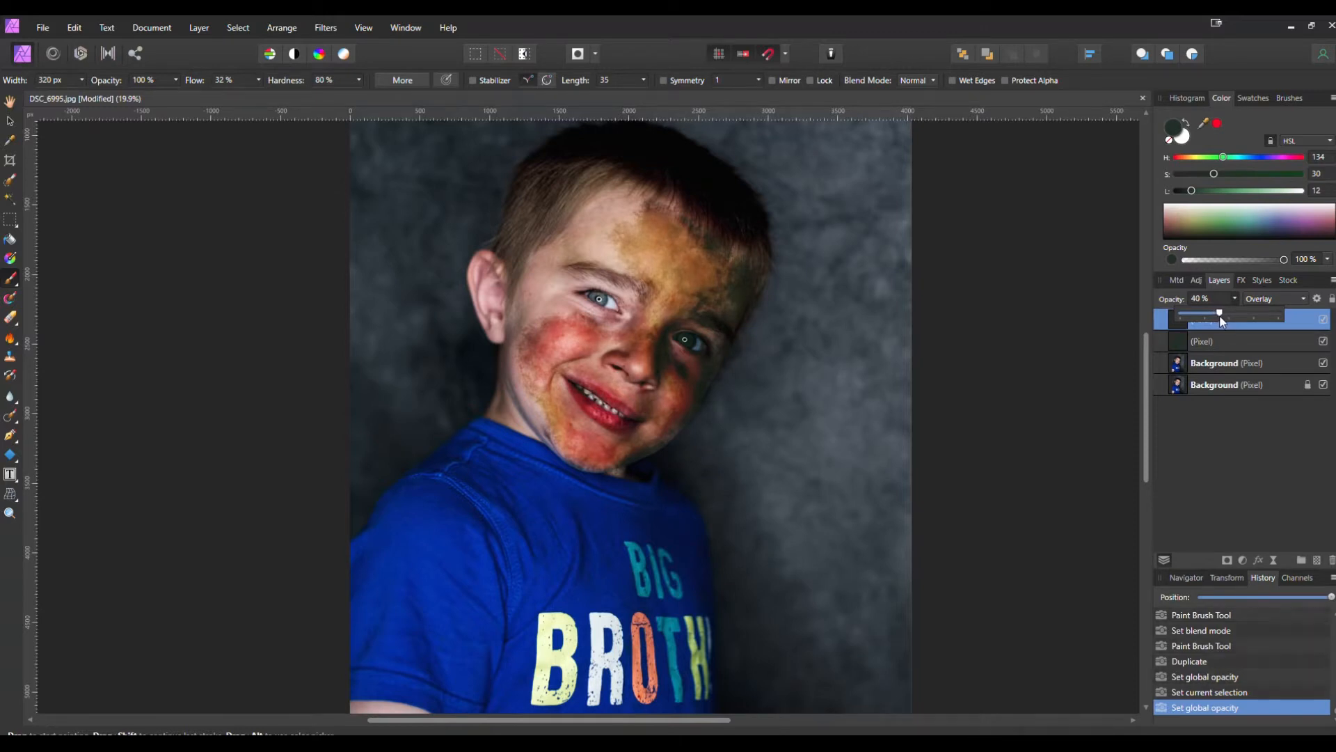
pyautogui.moveTo(1223, 321); pyautogui.dragTo(1222, 320)
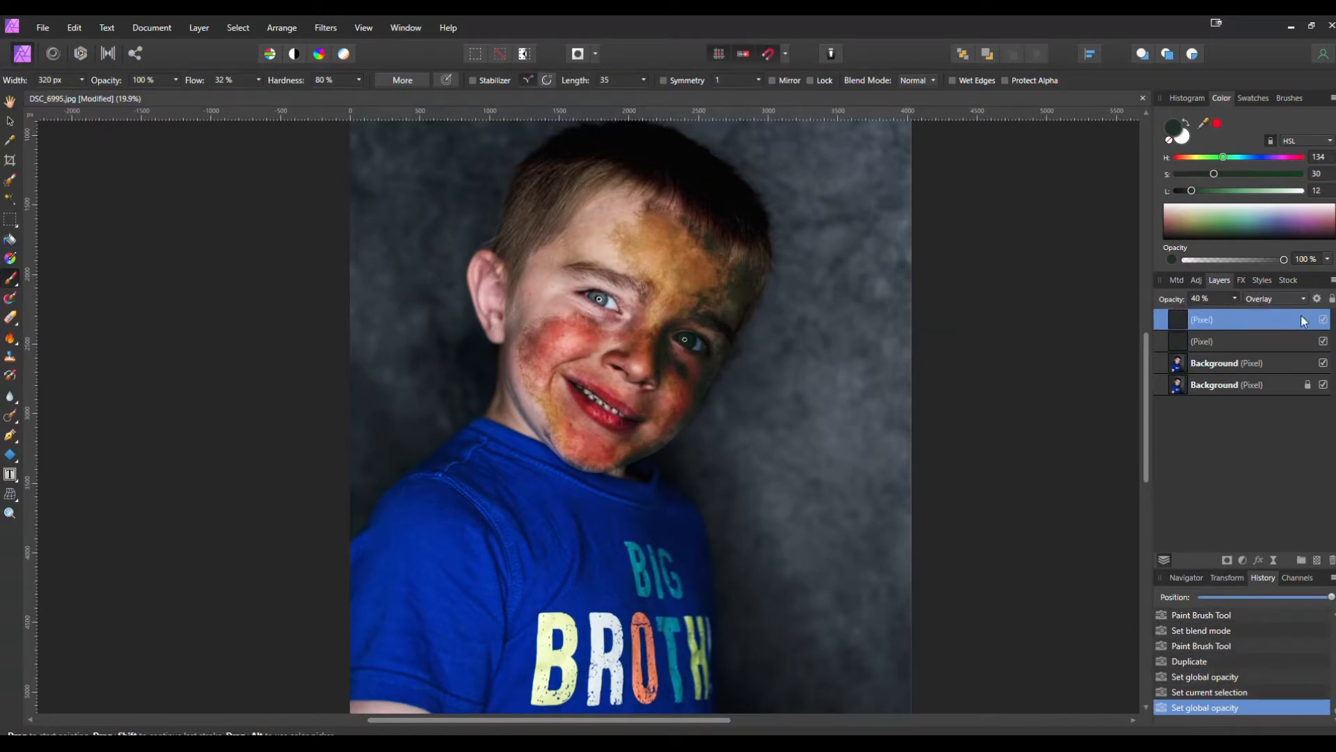
# Group the two painted pixel layers and name the group Skin.
pyautogui.keyDown('shift'); pyautogui.click(1196, 341); pyautogui.keyUp('shift')
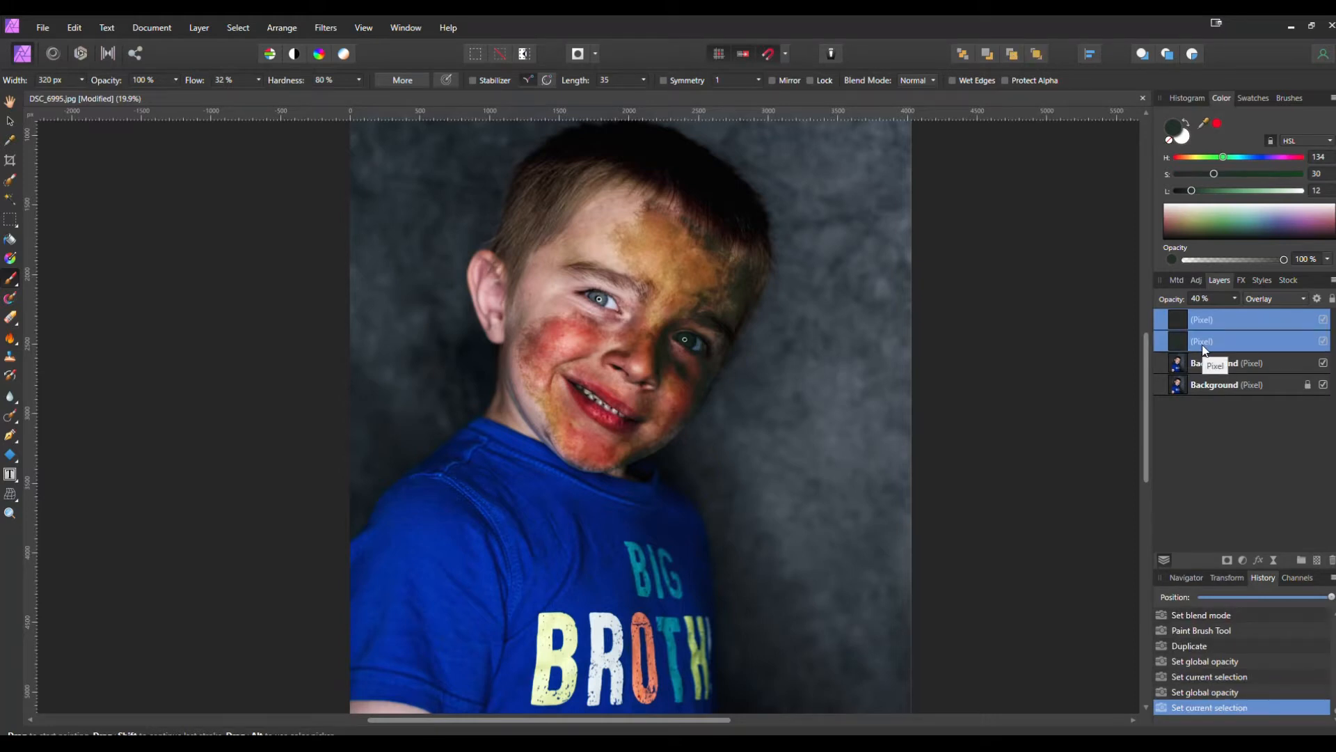
pyautogui.hotkey('ctrl', 'g')
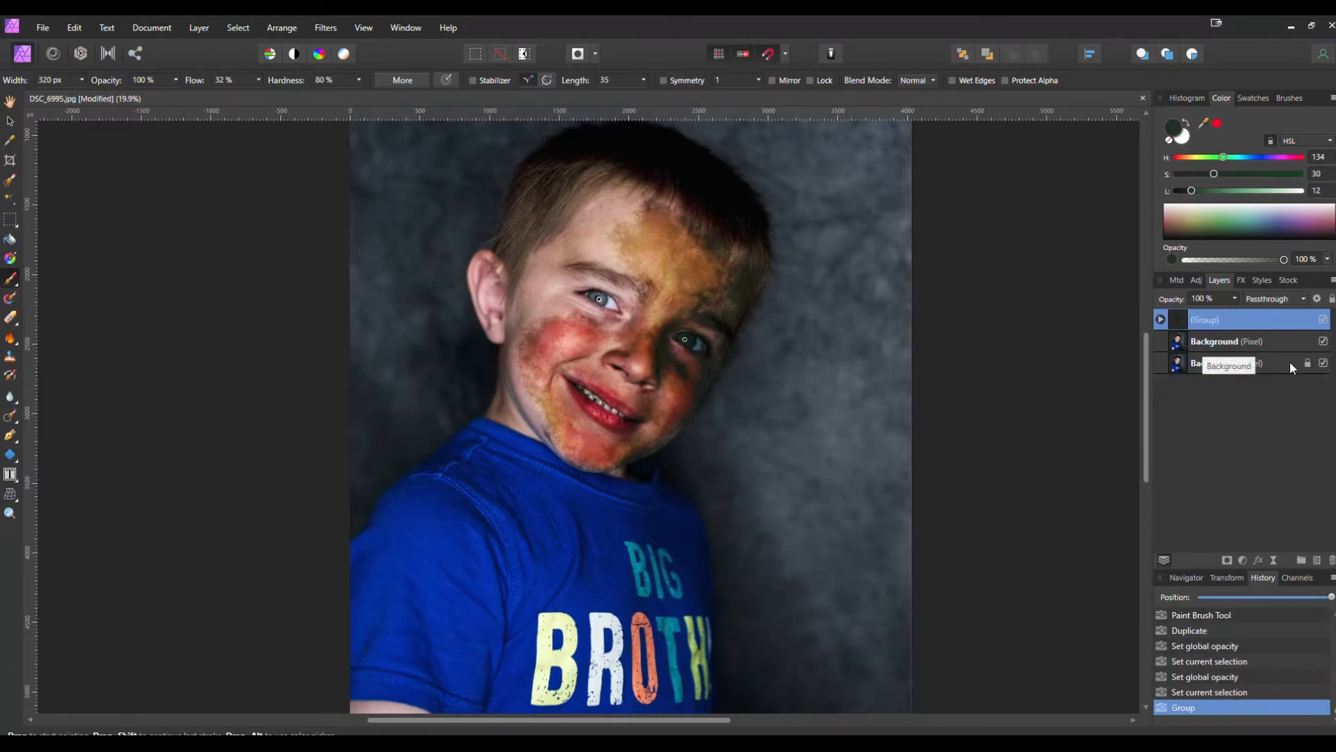
pyautogui.doubleClick(1217, 321)
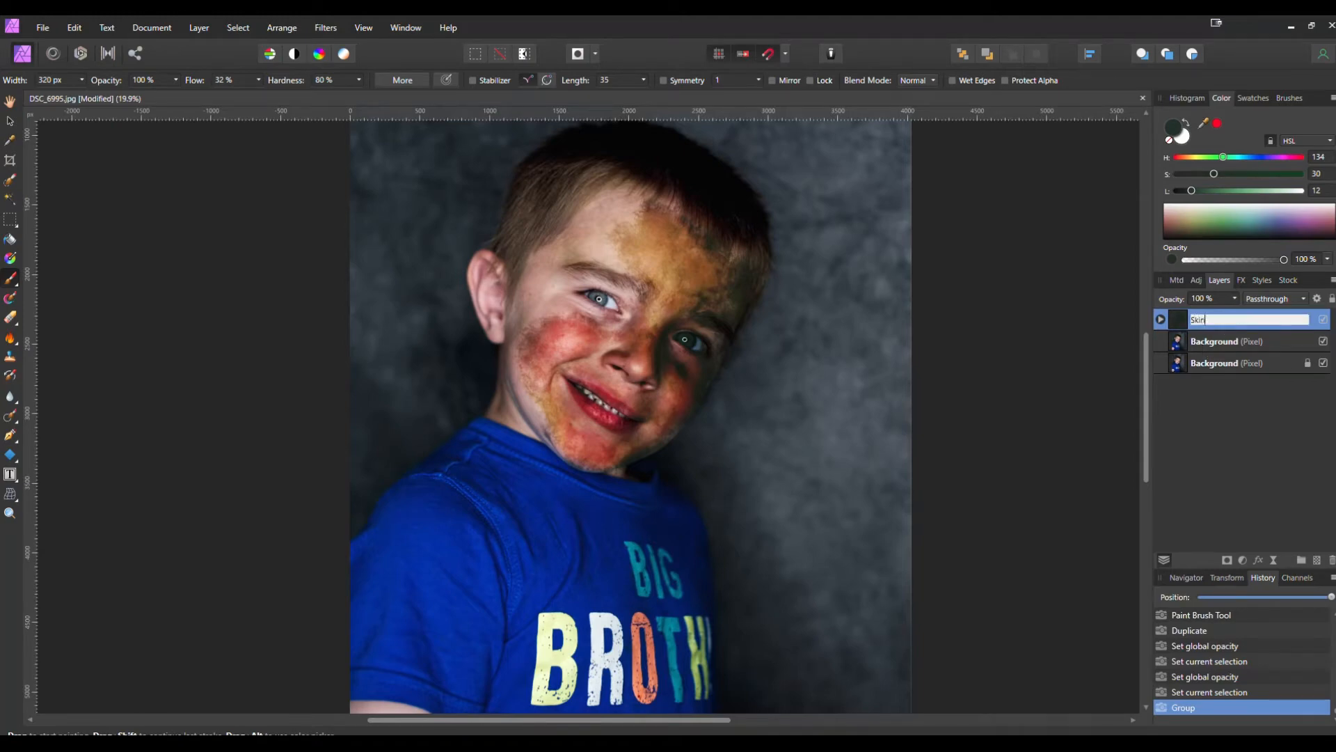
pyautogui.press('Return')
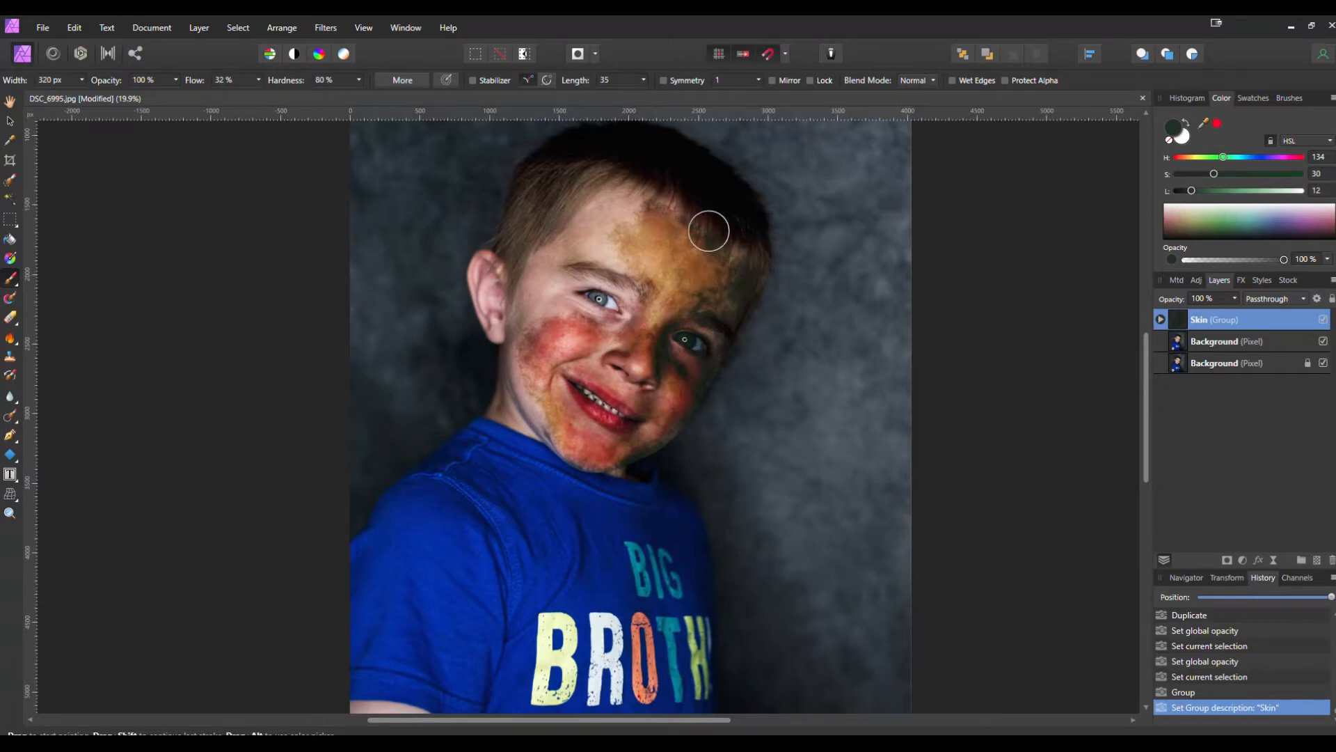
# Add a mask to the Skin group and set the brush colour to black with Gray 0.
pyautogui.scroll(2, 692, 224)
pyautogui.scroll(-1, 379, 445)
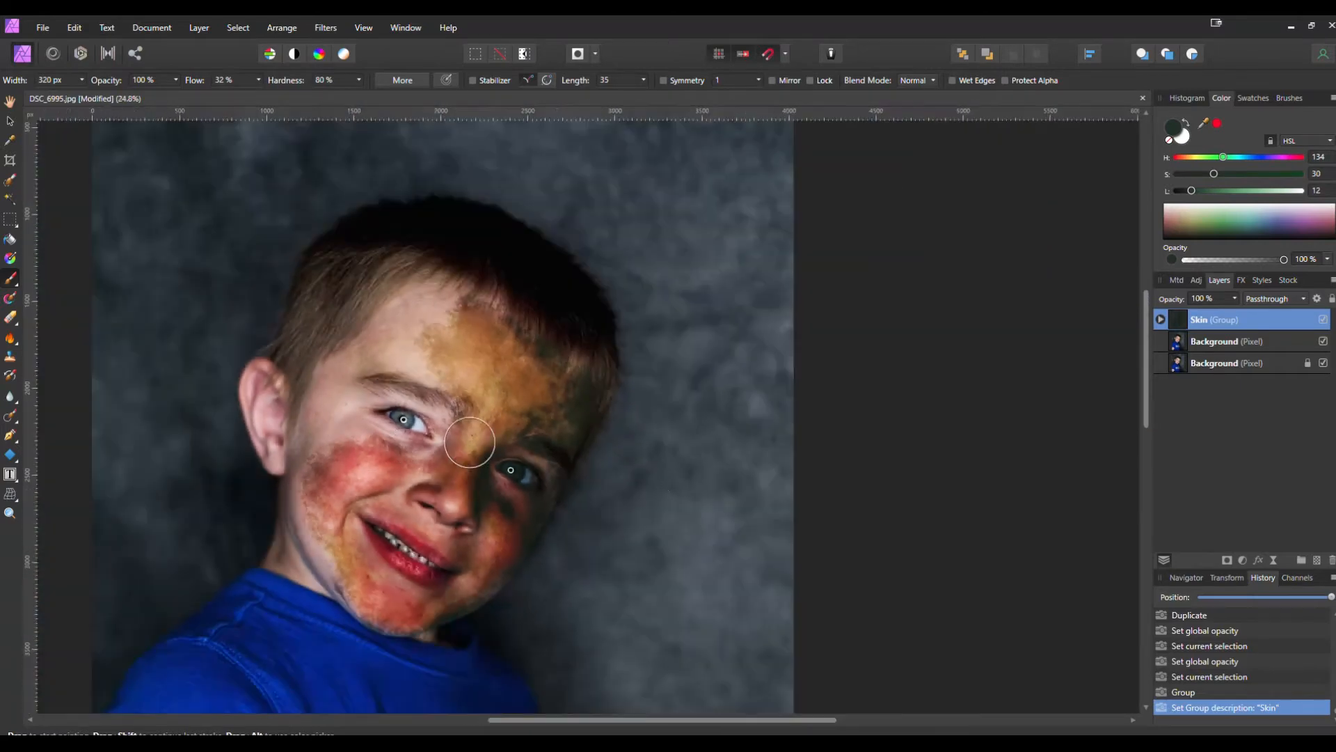
pyautogui.click(1228, 561)
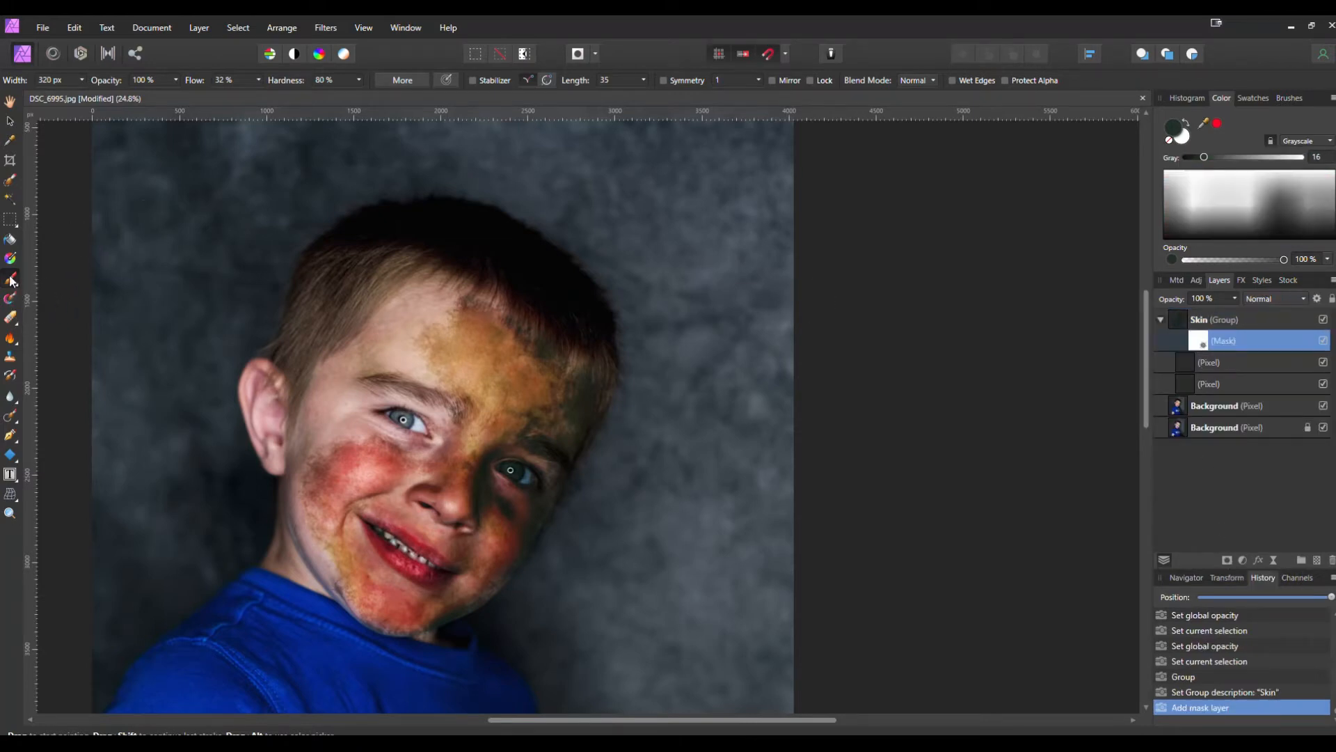
pyautogui.click(1288, 98)
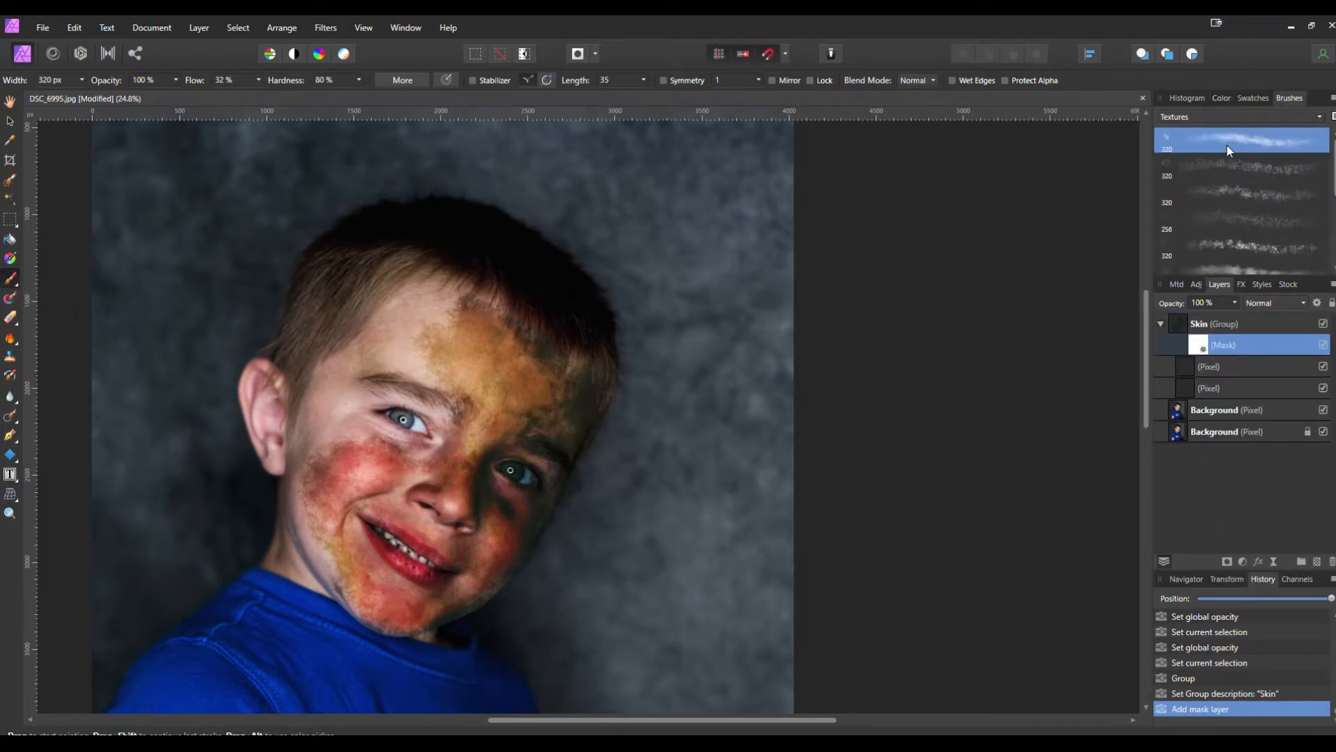
pyautogui.click(1223, 98)
pyautogui.click(1185, 140)
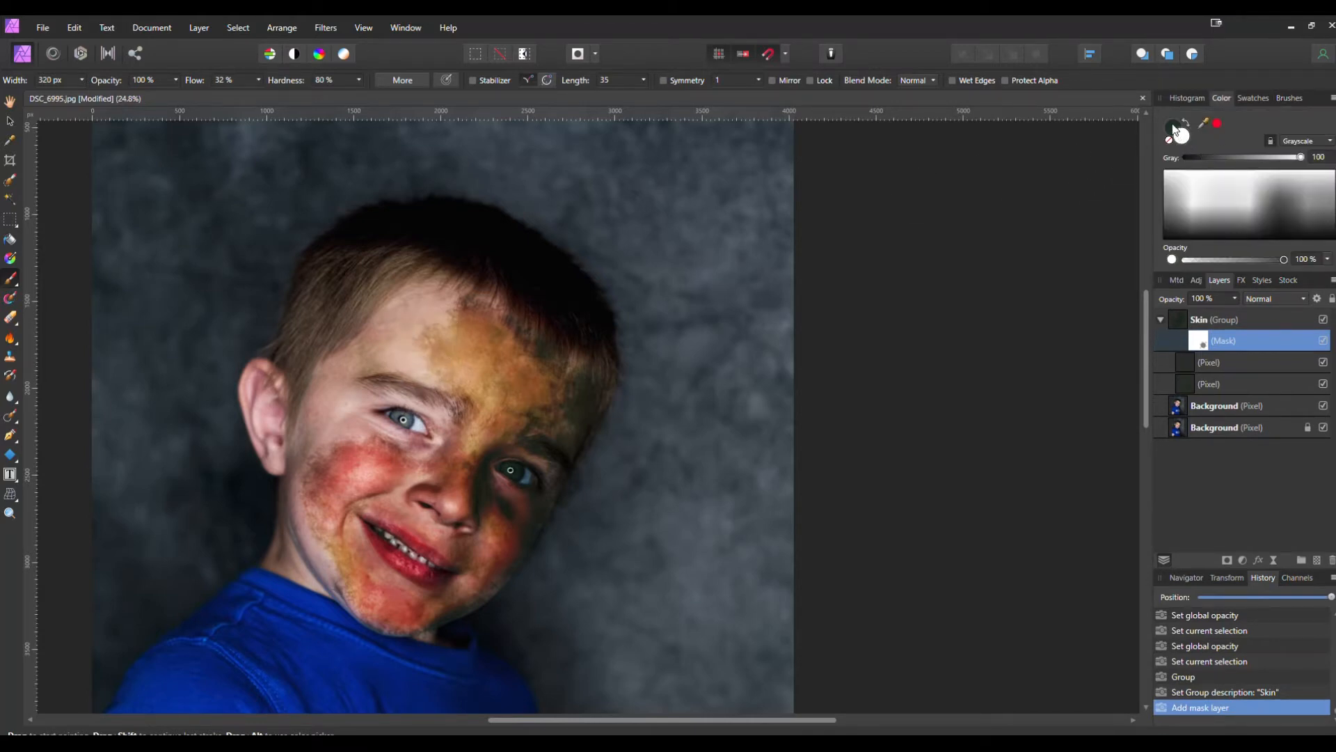
pyautogui.moveTo(1201, 159); pyautogui.dragTo(1173, 160)
# Paint black on the mask to hide the skin effect around the forehead, hairline, cheek and jaw edges.
pyautogui.moveTo(410, 320); pyautogui.dragTo(435, 327)
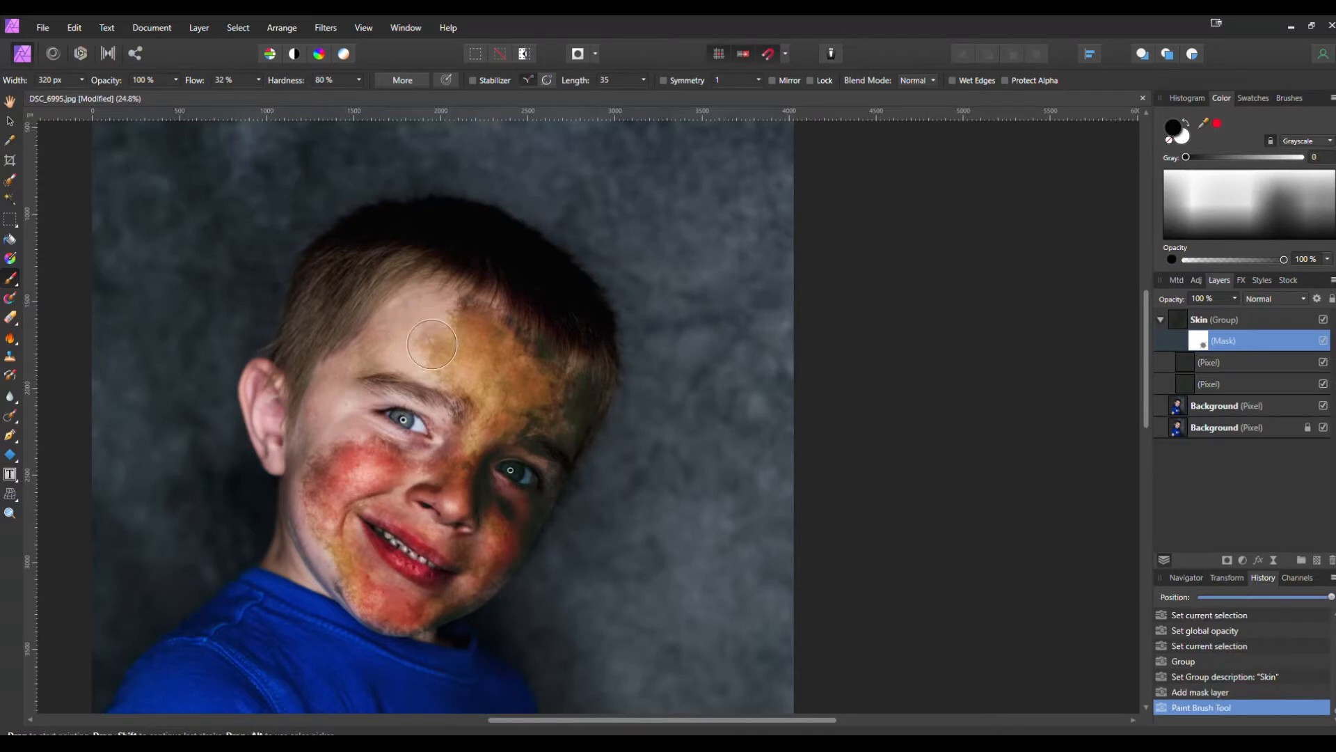
pyautogui.moveTo(507, 297)
pyautogui.mouseDown()
pyautogui.moveTo(445, 292)
pyautogui.moveTo(463, 310)
pyautogui.moveTo(438, 331)
pyautogui.moveTo(429, 395)
pyautogui.moveTo(459, 333)
pyautogui.moveTo(537, 293)
pyautogui.moveTo(534, 328)
pyautogui.moveTo(606, 400)
pyautogui.moveTo(512, 614)
pyautogui.moveTo(488, 611)
pyautogui.moveTo(557, 506)
pyautogui.mouseUp()
pyautogui.moveTo(397, 448)
pyautogui.mouseDown()
pyautogui.moveTo(422, 364)
pyautogui.moveTo(443, 342)
pyautogui.moveTo(403, 397)
pyautogui.moveTo(441, 495)
pyautogui.moveTo(435, 439)
pyautogui.moveTo(511, 520)
pyautogui.moveTo(405, 448)
pyautogui.mouseUp()
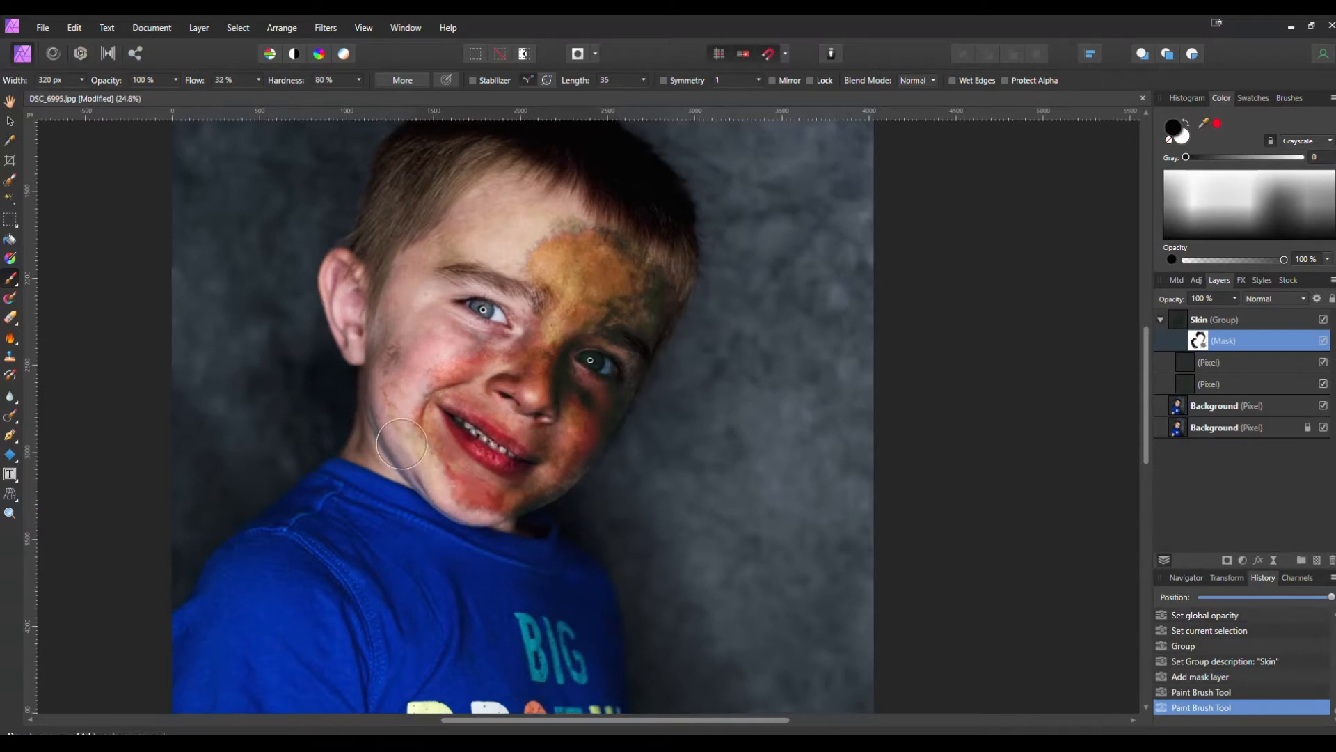
pyautogui.scroll(2, 449, 465)
pyautogui.moveTo(451, 313)
pyautogui.mouseDown()
pyautogui.moveTo(592, 222)
pyautogui.moveTo(519, 227)
pyautogui.moveTo(440, 300)
pyautogui.mouseUp()
pyautogui.moveTo(465, 249); pyautogui.dragTo(542, 192)
# Paint white on the mask to bring the skin effect back on the face, including the outer cheek and jaw.
pyautogui.press('x')
pyautogui.moveTo(567, 265)
pyautogui.mouseDown()
pyautogui.moveTo(533, 231)
pyautogui.moveTo(491, 258)
pyautogui.moveTo(501, 300)
pyautogui.moveTo(508, 232)
pyautogui.moveTo(578, 236)
pyautogui.moveTo(547, 226)
pyautogui.moveTo(520, 250)
pyautogui.moveTo(548, 213)
pyautogui.moveTo(571, 209)
pyautogui.moveTo(551, 207)
pyautogui.moveTo(577, 279)
pyautogui.moveTo(521, 282)
pyautogui.moveTo(477, 378)
pyautogui.moveTo(458, 398)
pyautogui.moveTo(390, 414)
pyautogui.moveTo(395, 426)
pyautogui.moveTo(345, 452)
pyautogui.moveTo(325, 511)
pyautogui.moveTo(313, 456)
pyautogui.moveTo(366, 448)
pyautogui.moveTo(316, 467)
pyautogui.moveTo(383, 439)
pyautogui.moveTo(315, 453)
pyautogui.moveTo(368, 452)
pyautogui.moveTo(315, 459)
pyautogui.moveTo(385, 586)
pyautogui.moveTo(375, 581)
pyautogui.moveTo(419, 628)
pyautogui.moveTo(377, 623)
pyautogui.moveTo(407, 620)
pyautogui.moveTo(398, 646)
pyautogui.moveTo(487, 652)
pyautogui.moveTo(539, 603)
pyautogui.moveTo(542, 565)
pyautogui.moveTo(594, 524)
pyautogui.moveTo(742, 465)
pyautogui.moveTo(592, 474)
pyautogui.mouseUp()
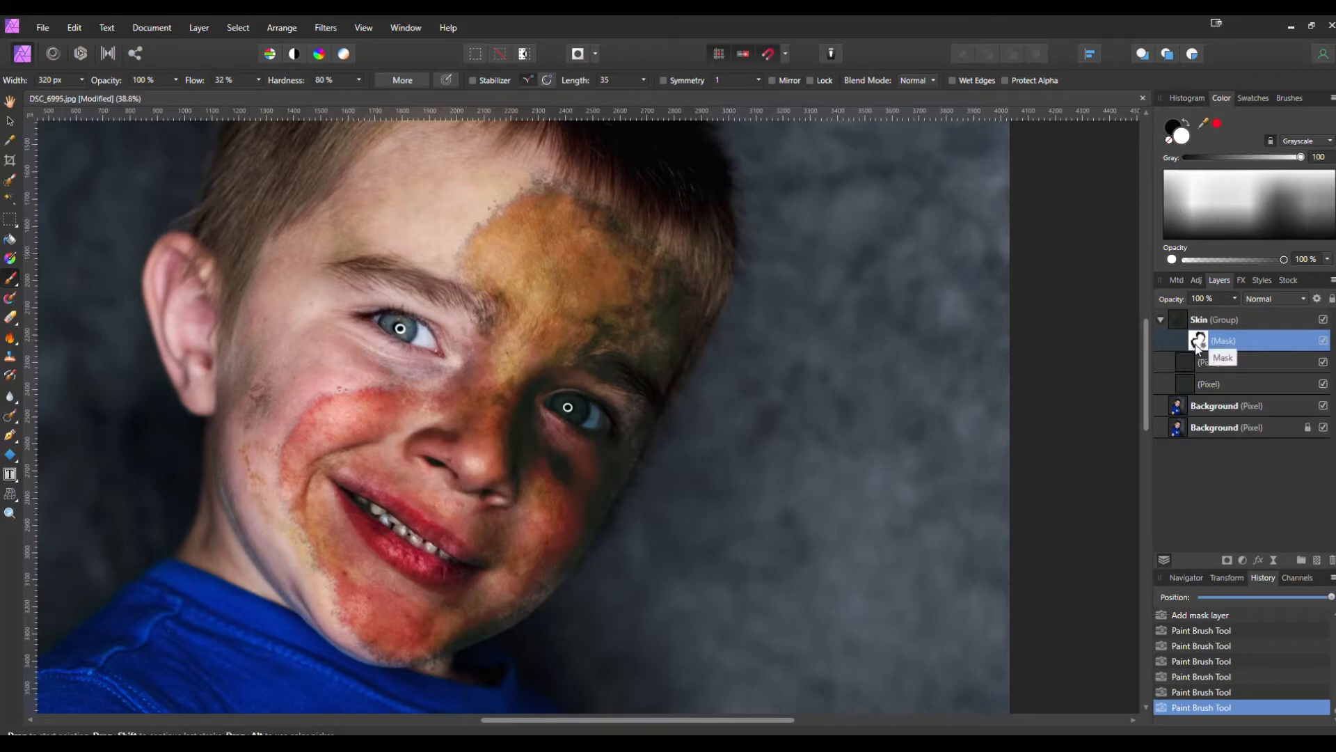
pyautogui.moveTo(290, 416)
pyautogui.mouseDown()
pyautogui.moveTo(380, 405)
pyautogui.moveTo(274, 534)
pyautogui.mouseUp()
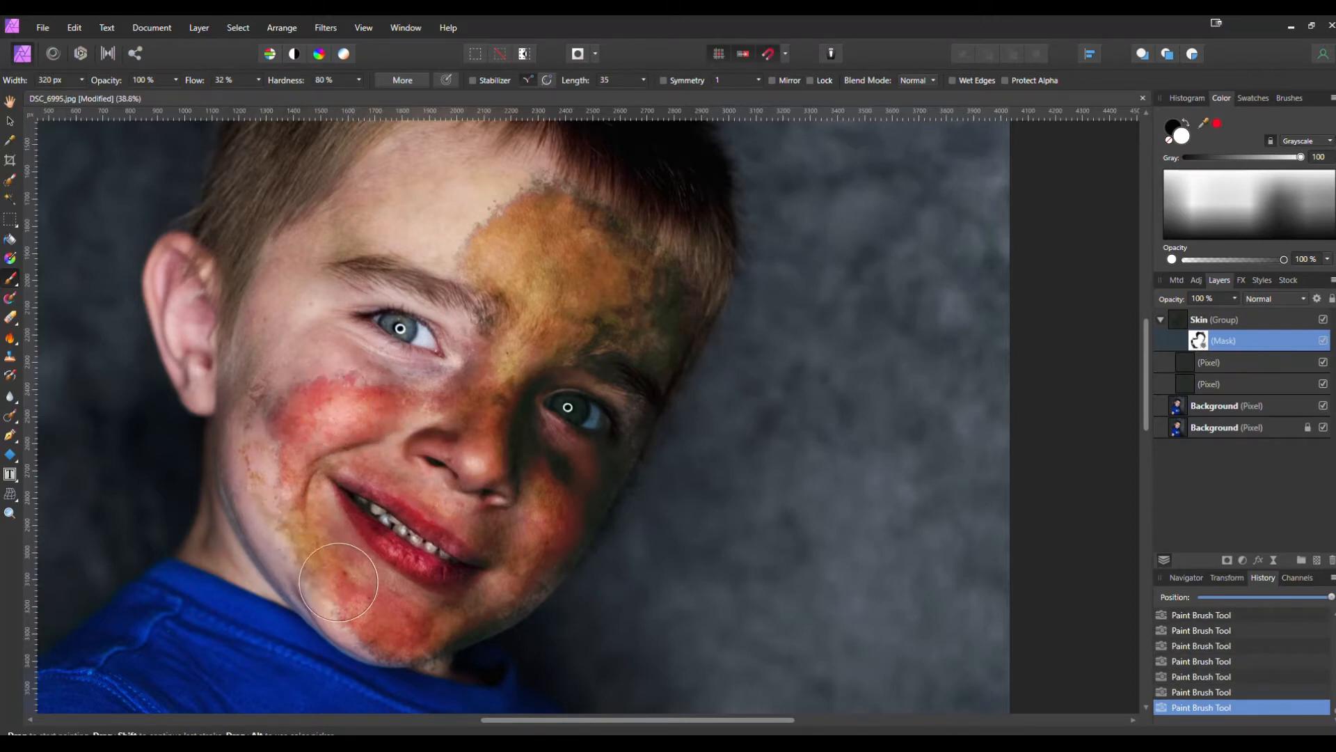
# Toggle the Skin group mask's visibility to compare the face with and without the masking.
pyautogui.scroll(-2, 737, 513)
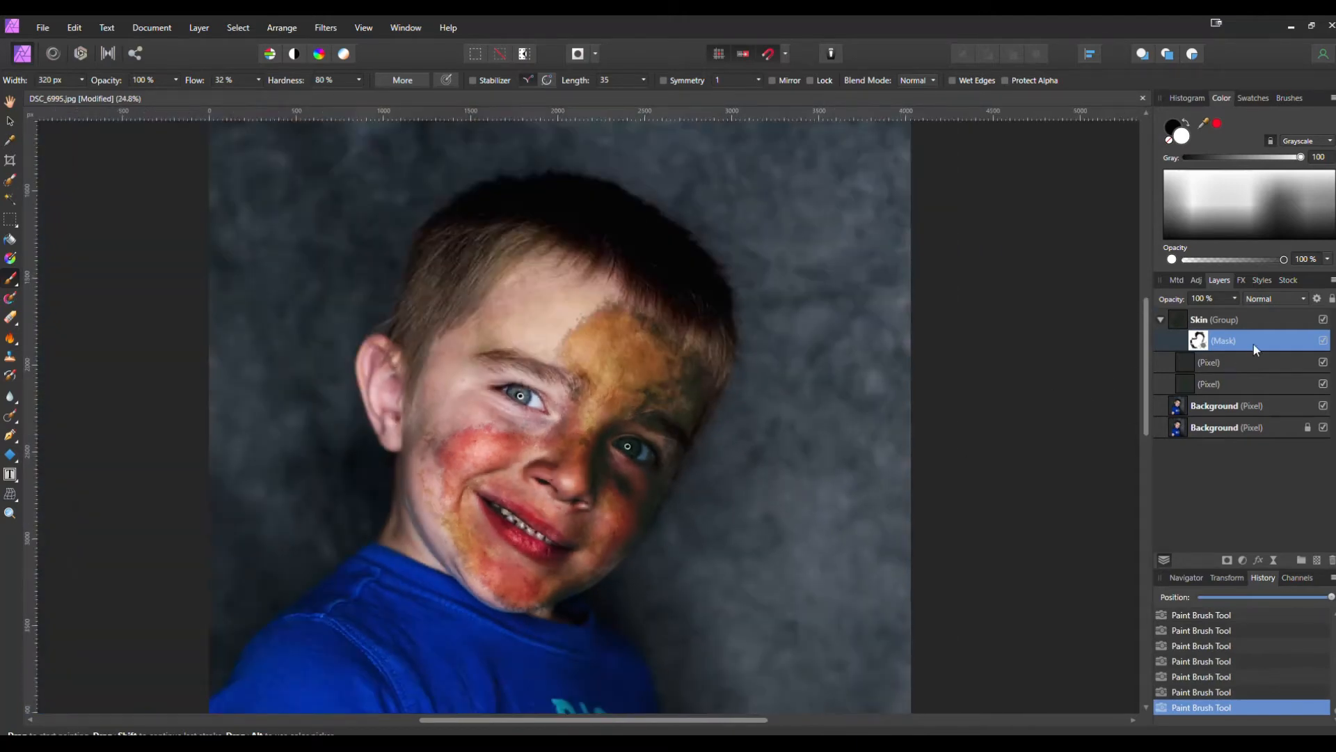
pyautogui.click(1322, 341)
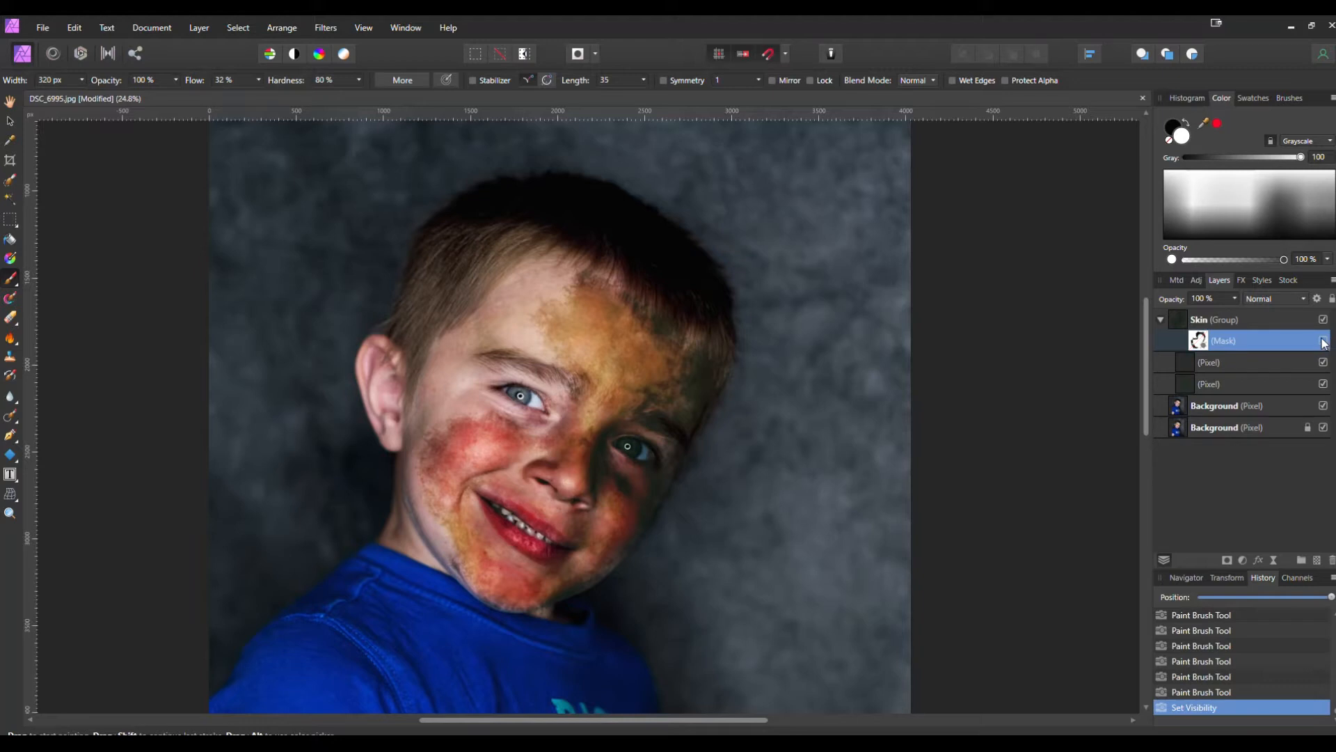
pyautogui.click(1322, 342)
pyautogui.click(1323, 341)
pyautogui.click(1322, 341)
pyautogui.click(1323, 341)
# Paint white on the mask across the forehead to restore more of the skin effect there.
pyautogui.moveTo(647, 306)
pyautogui.mouseDown()
pyautogui.moveTo(581, 315)
pyautogui.moveTo(572, 295)
pyautogui.moveTo(588, 334)
pyautogui.mouseUp()
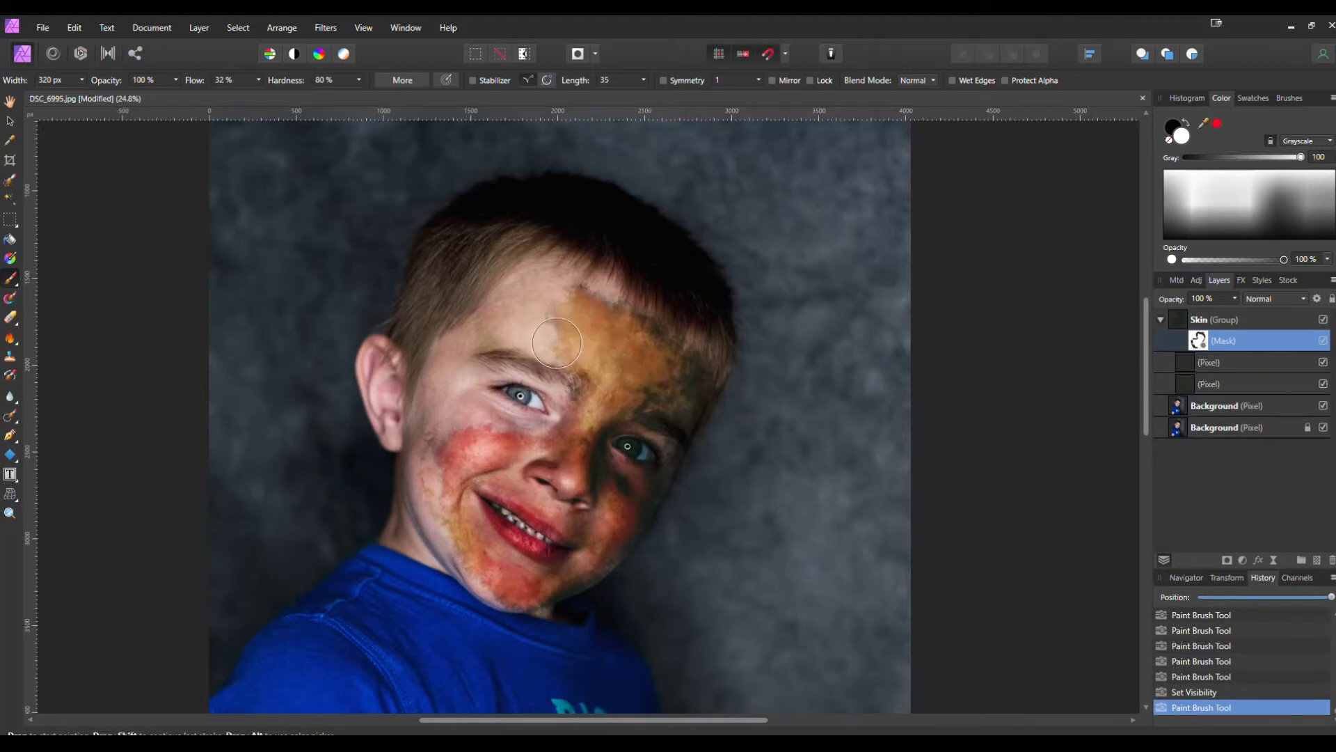
pyautogui.scroll(-2, 792, 397)
pyautogui.moveTo(823, 439); pyautogui.dragTo(749, 362)
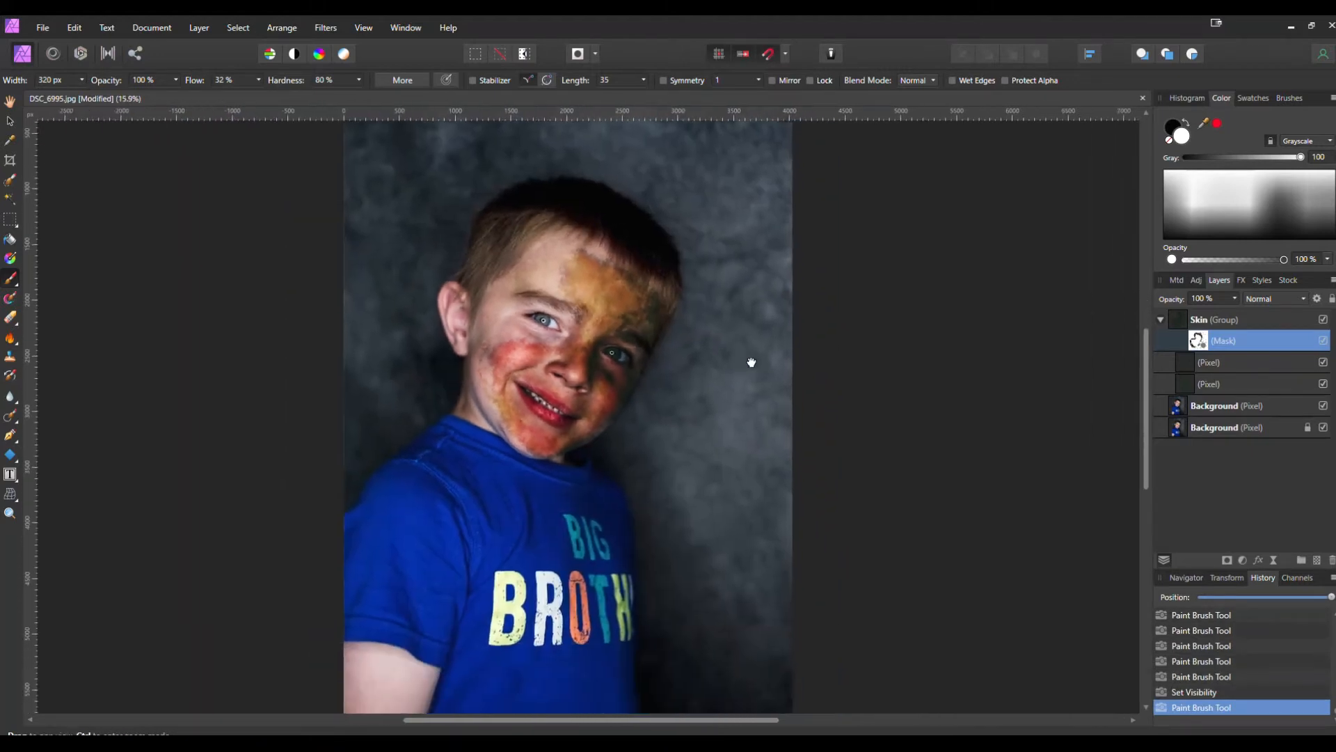
# Select and collapse the Skin group, and add a new pixel layer above it.
pyautogui.scroll(4, 669, 361)
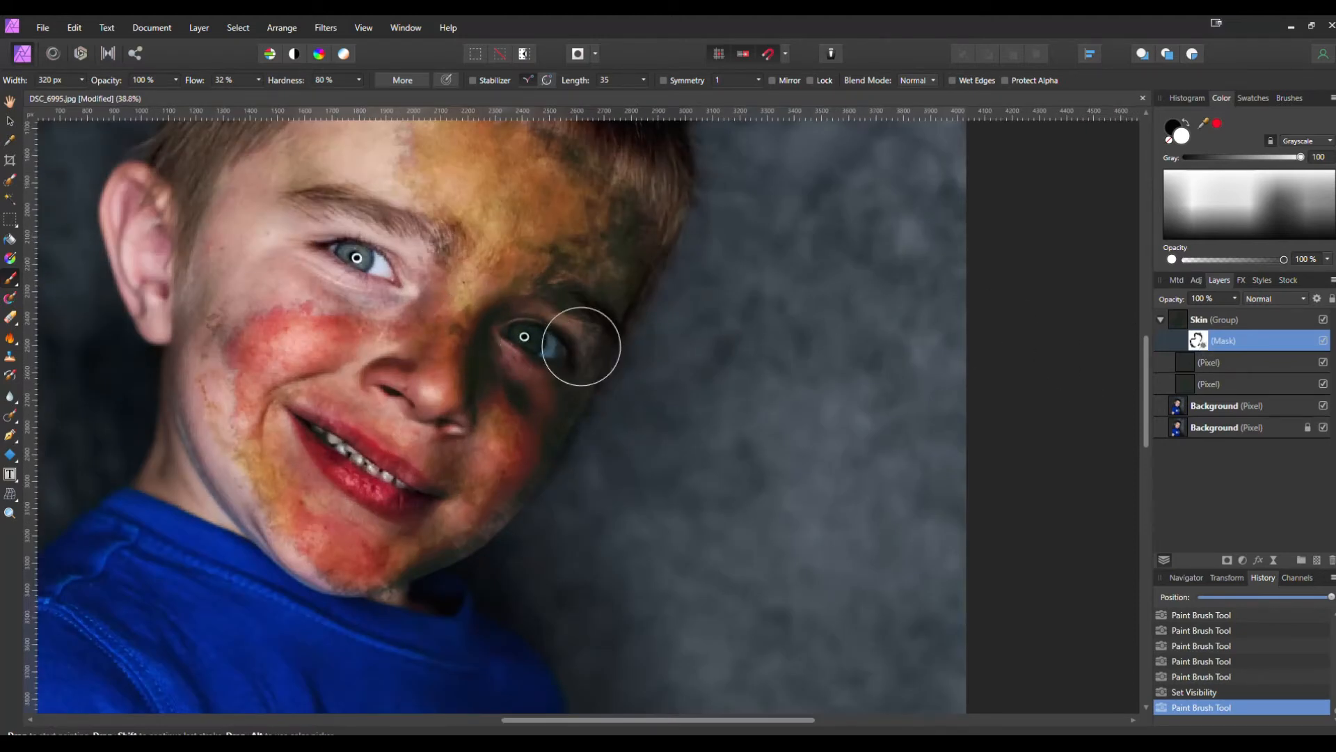
pyautogui.scroll(-1, 766, 376)
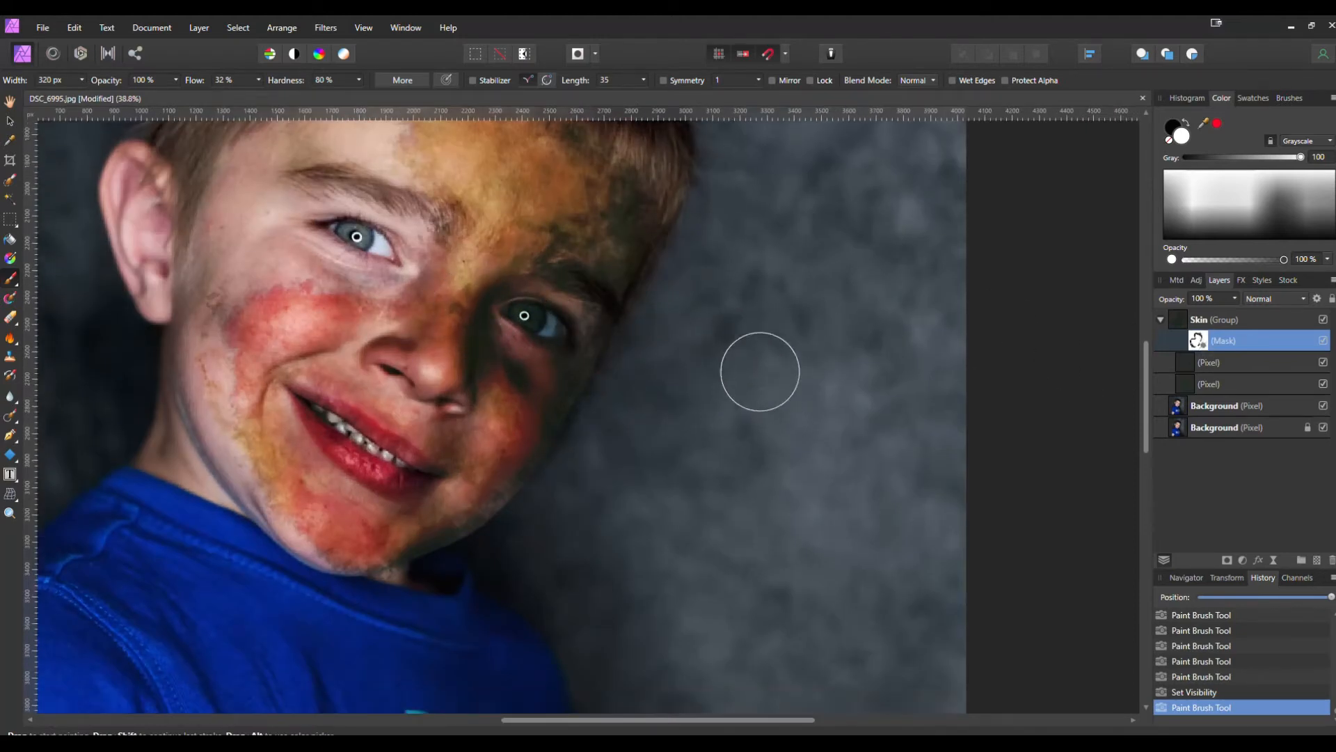
pyautogui.click(1179, 319)
pyautogui.click(1161, 319)
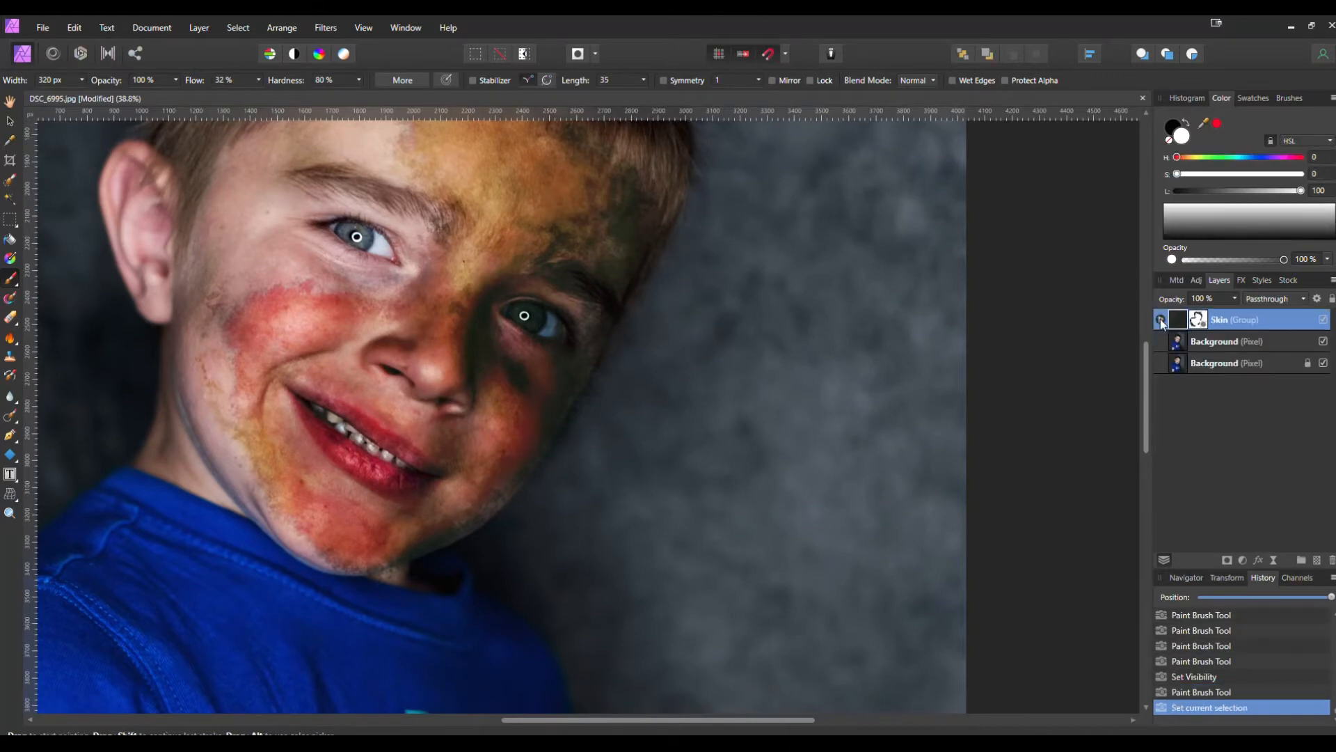
pyautogui.click(1317, 561)
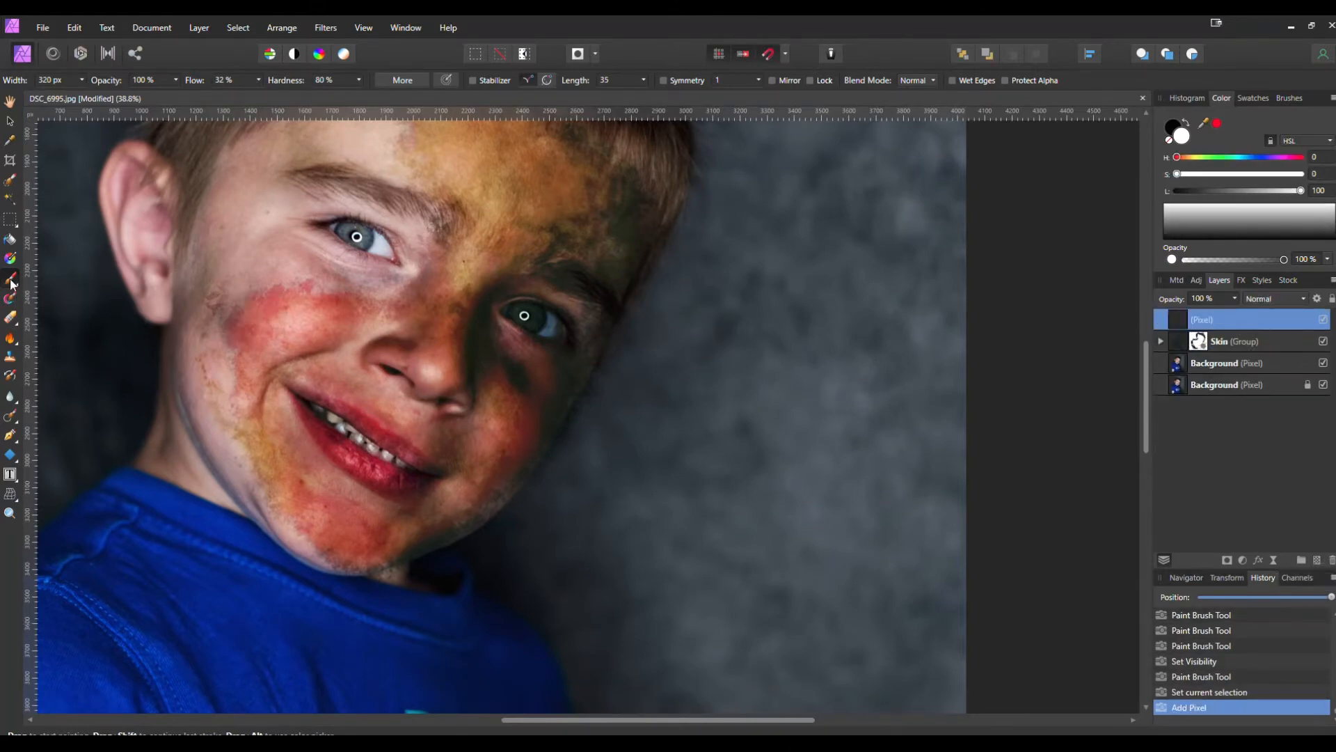
# Set the paint colour to a dark red with HSL values 0, 53 and 31.
pyautogui.click(1289, 99)
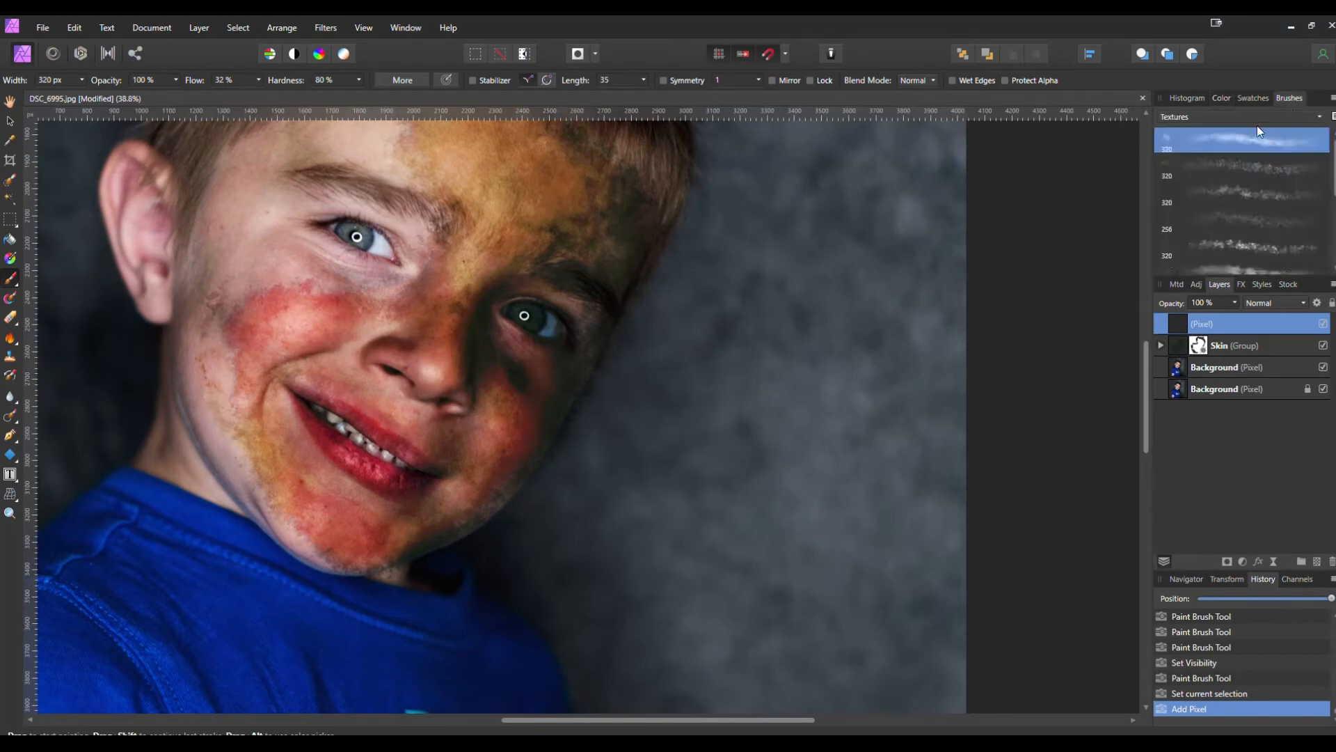
pyautogui.click(1222, 98)
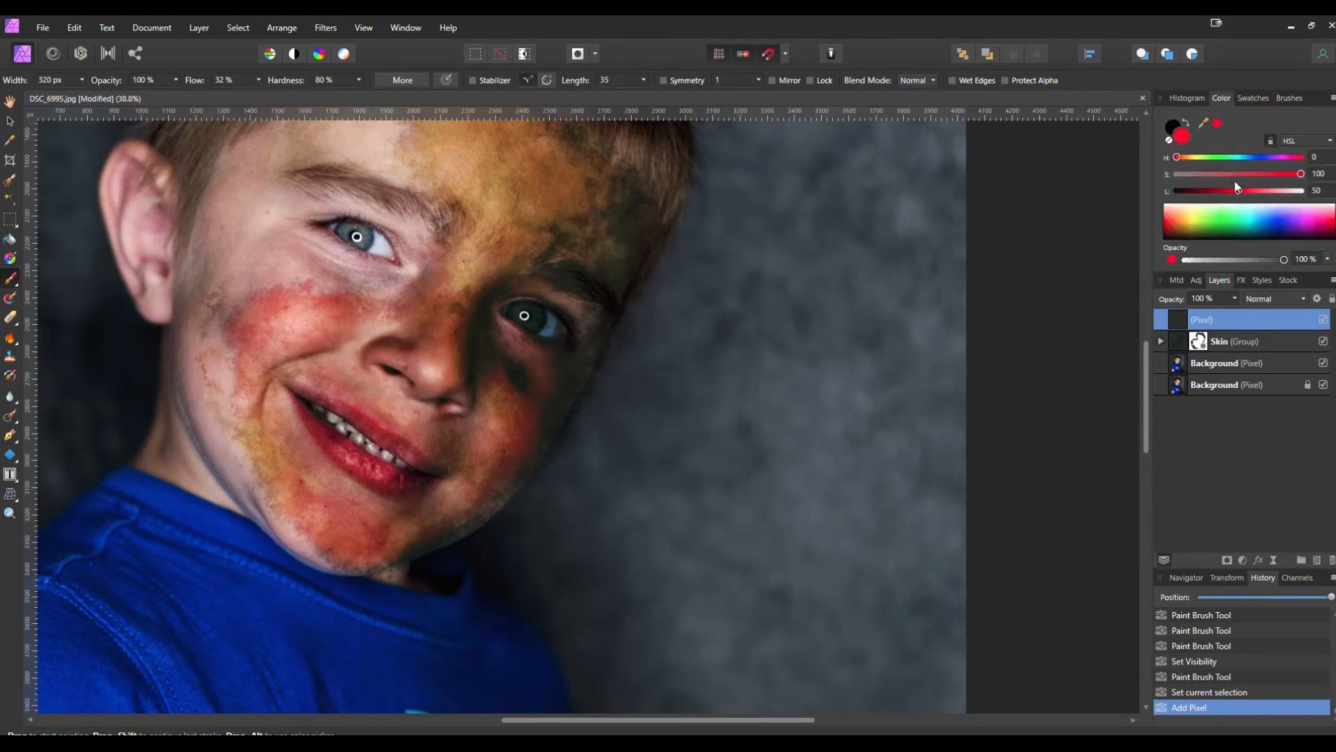
pyautogui.moveTo(1242, 197)
pyautogui.mouseDown()
pyautogui.moveTo(1202, 201)
pyautogui.moveTo(1230, 173)
pyautogui.moveTo(1243, 178)
pyautogui.mouseUp()
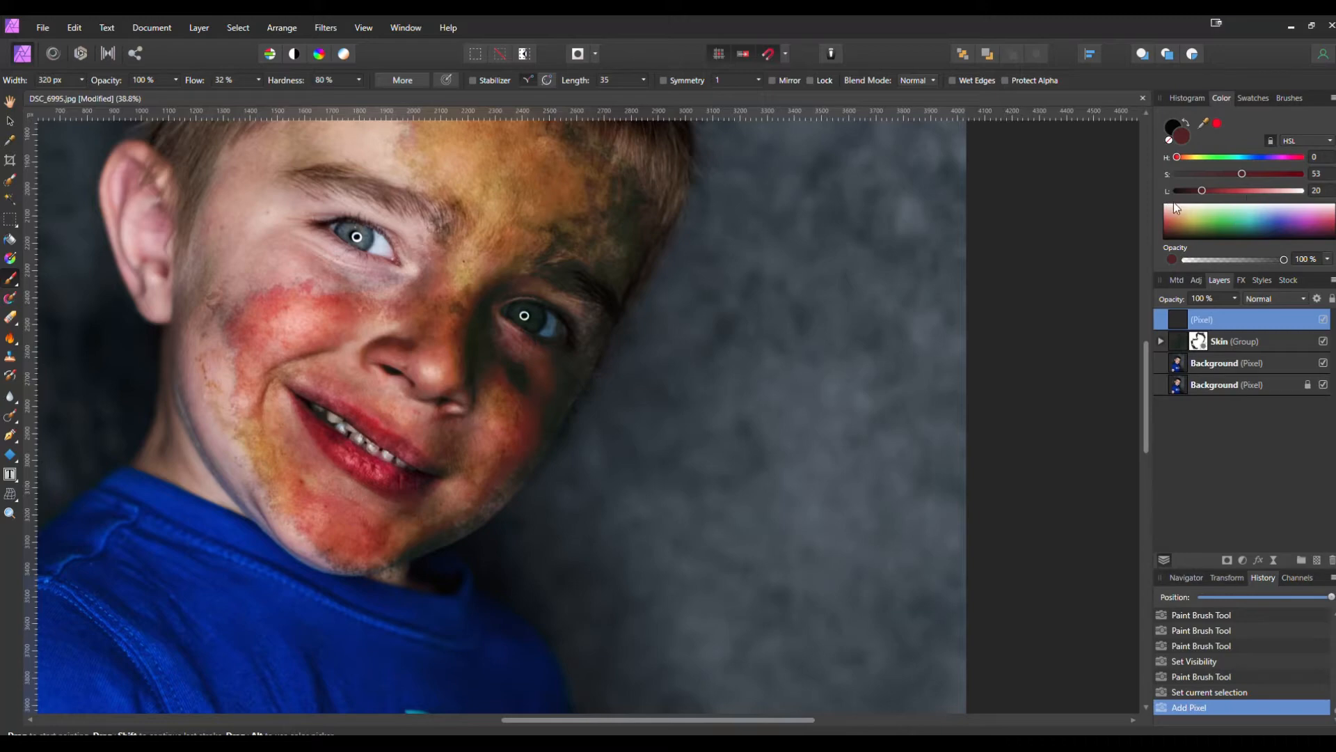
pyautogui.moveTo(355, 381); pyautogui.dragTo(525, 335)
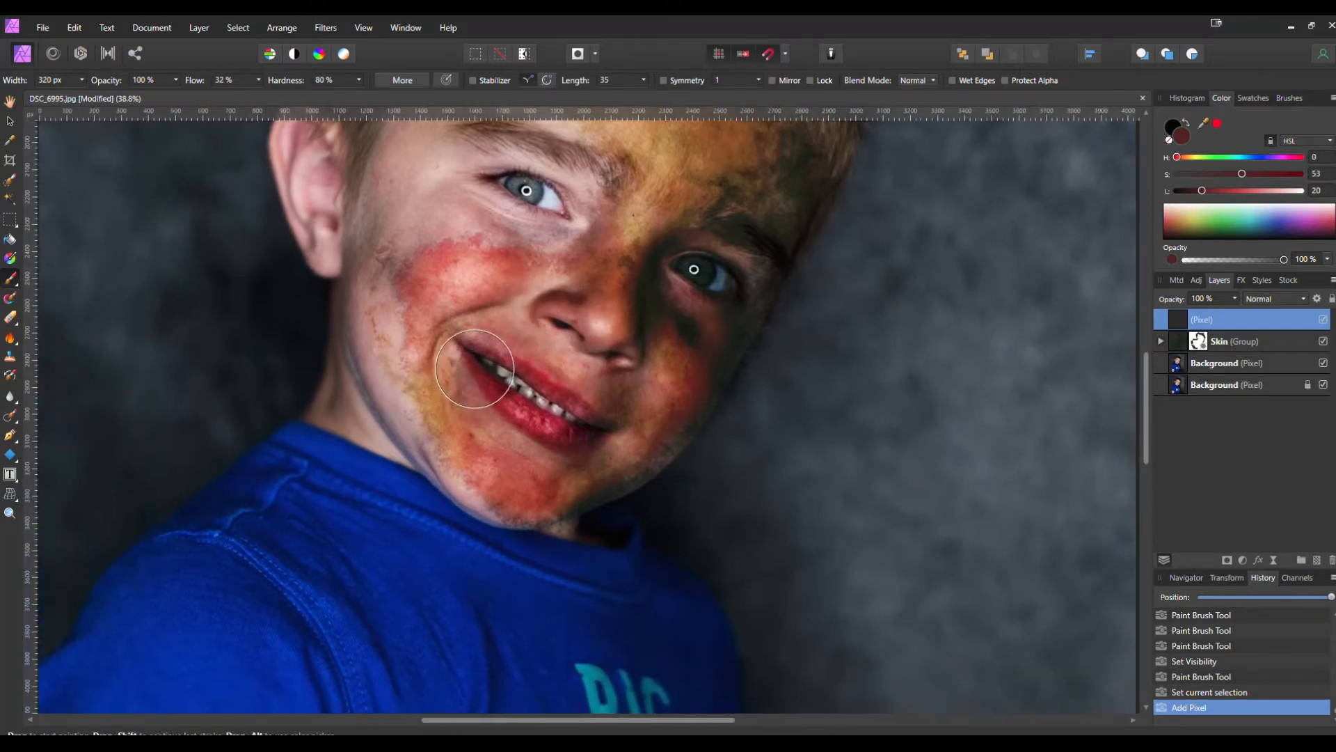
pyautogui.click(1215, 191)
# Try painting dark red over the mouth area, with the layer set to Overlay and the colour lightness lowered to 23.
pyautogui.moveTo(476, 359)
pyautogui.mouseDown()
pyautogui.moveTo(584, 419)
pyautogui.moveTo(522, 397)
pyautogui.moveTo(548, 470)
pyautogui.mouseUp()
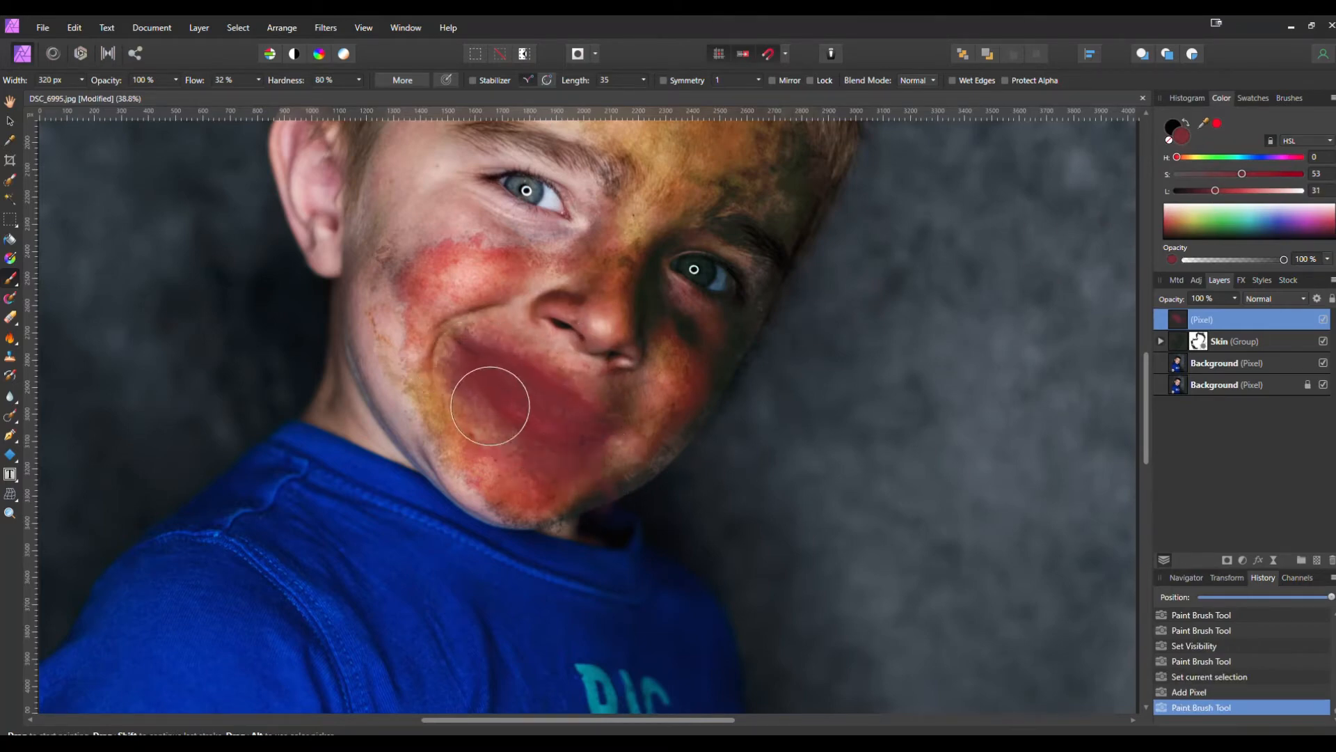
pyautogui.click(1275, 298)
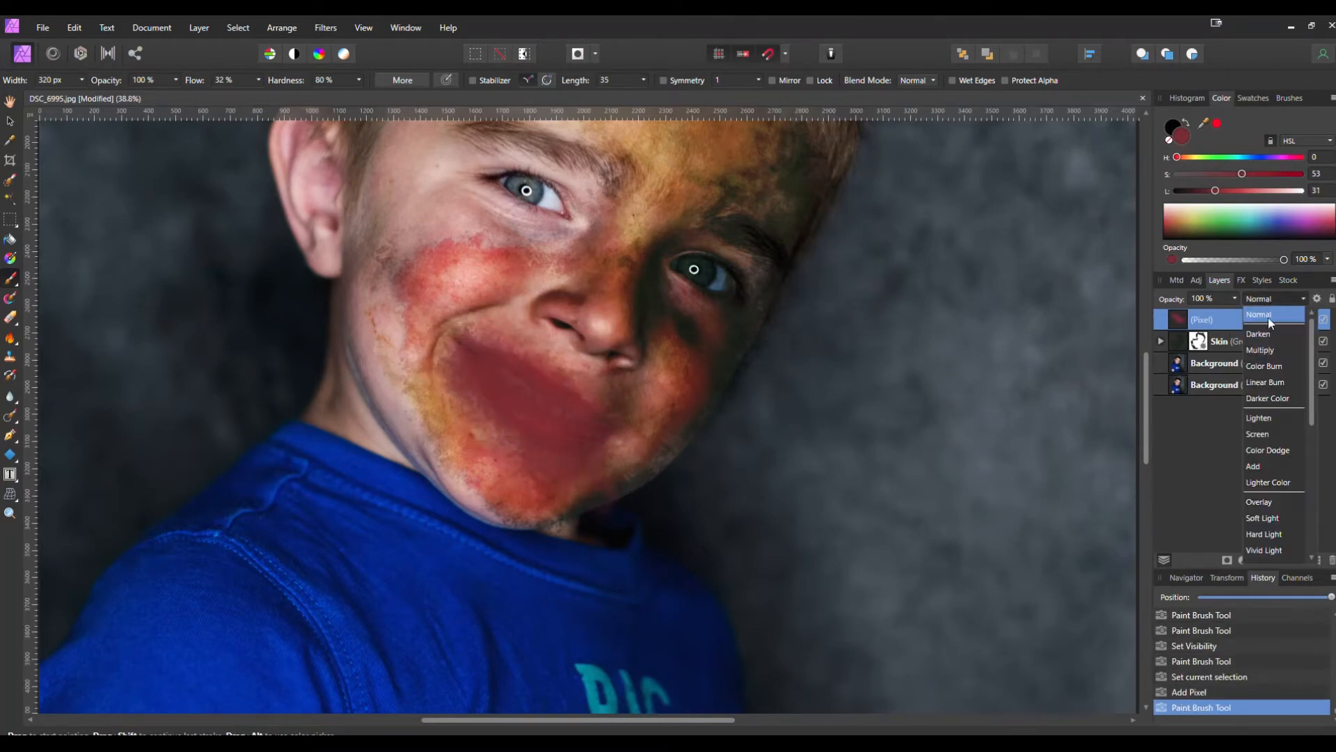
pyautogui.click(1263, 503)
pyautogui.moveTo(597, 382)
pyautogui.mouseDown()
pyautogui.moveTo(490, 356)
pyautogui.moveTo(509, 430)
pyautogui.mouseUp()
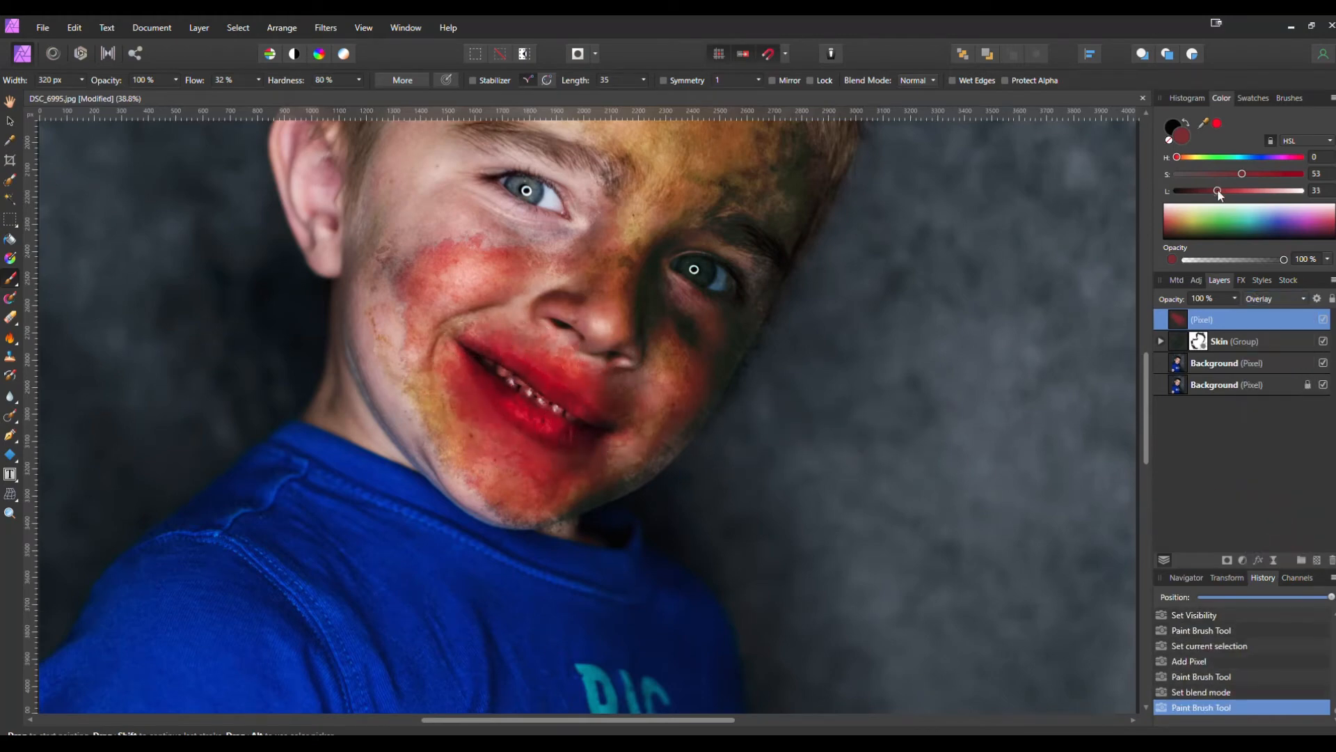
pyautogui.moveTo(1198, 191); pyautogui.dragTo(1206, 190)
pyautogui.moveTo(492, 360)
pyautogui.mouseDown()
pyautogui.moveTo(533, 439)
pyautogui.moveTo(561, 451)
pyautogui.mouseUp()
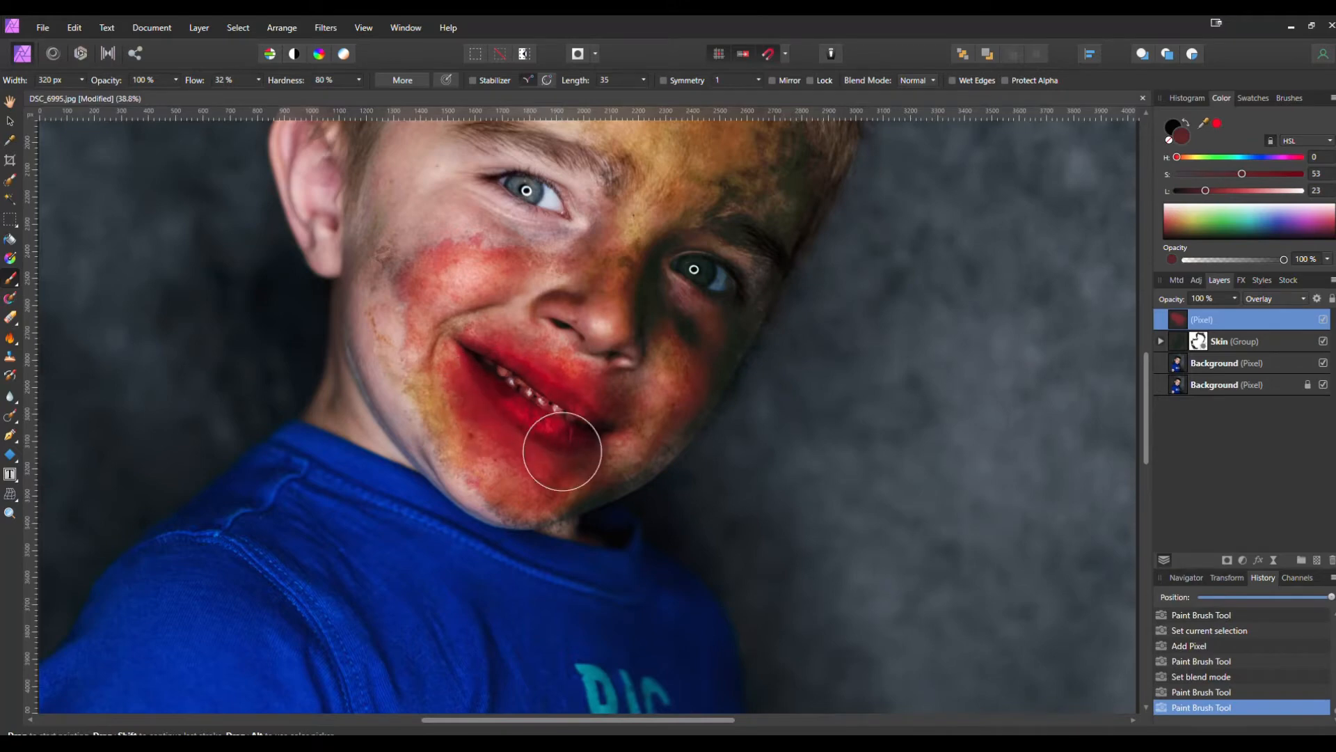
# Undo the dark red mouth strokes and the Overlay blend mode, back to the empty pixel layer.
pyautogui.hotkey('ctrl', 'z')
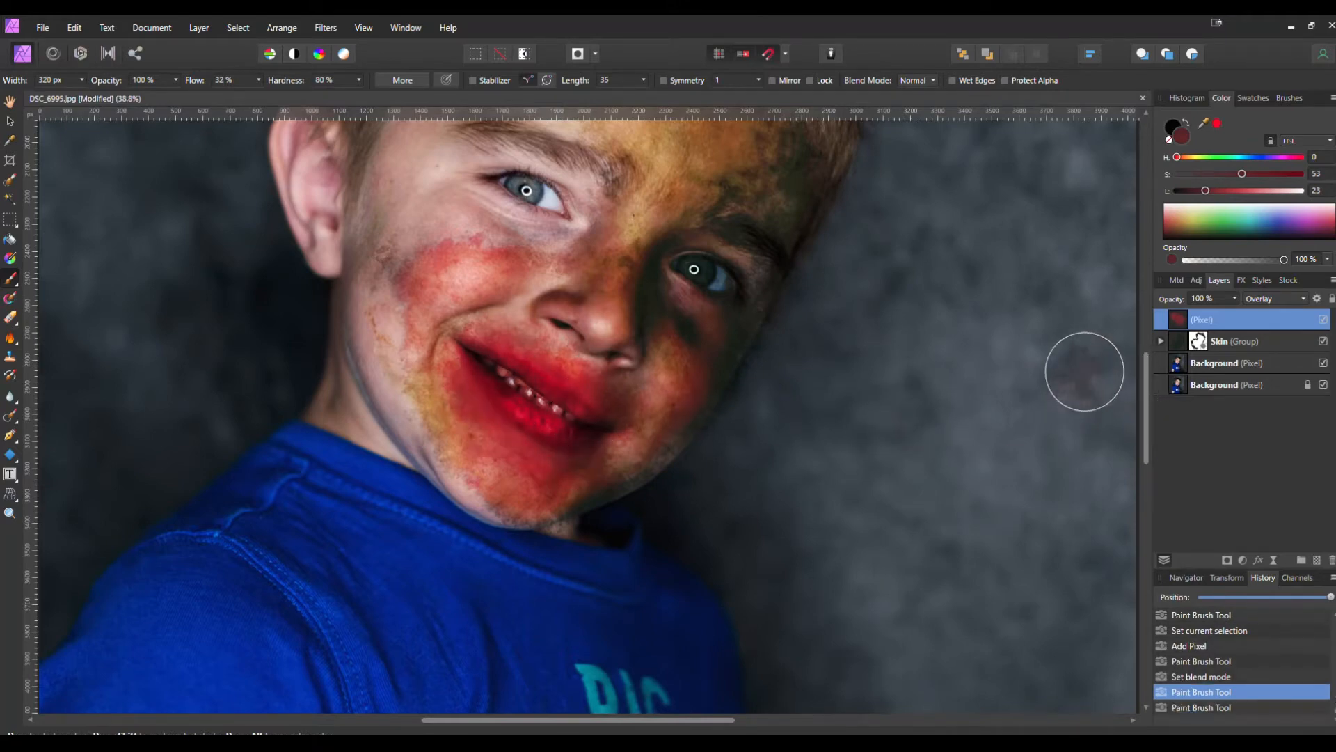
pyautogui.hotkey('ctrl', 'z')
pyautogui.hotkey('ctrl', 'z')
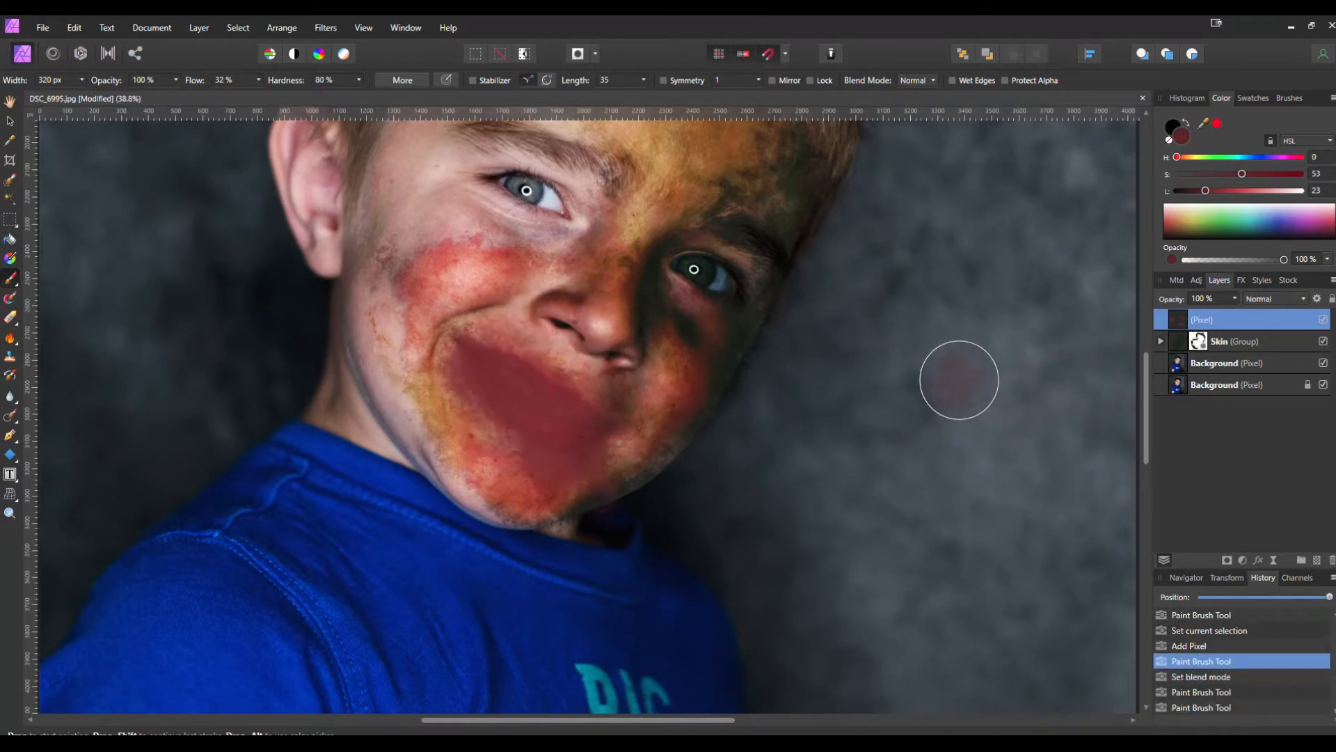
pyautogui.hotkey('ctrl', 'z')
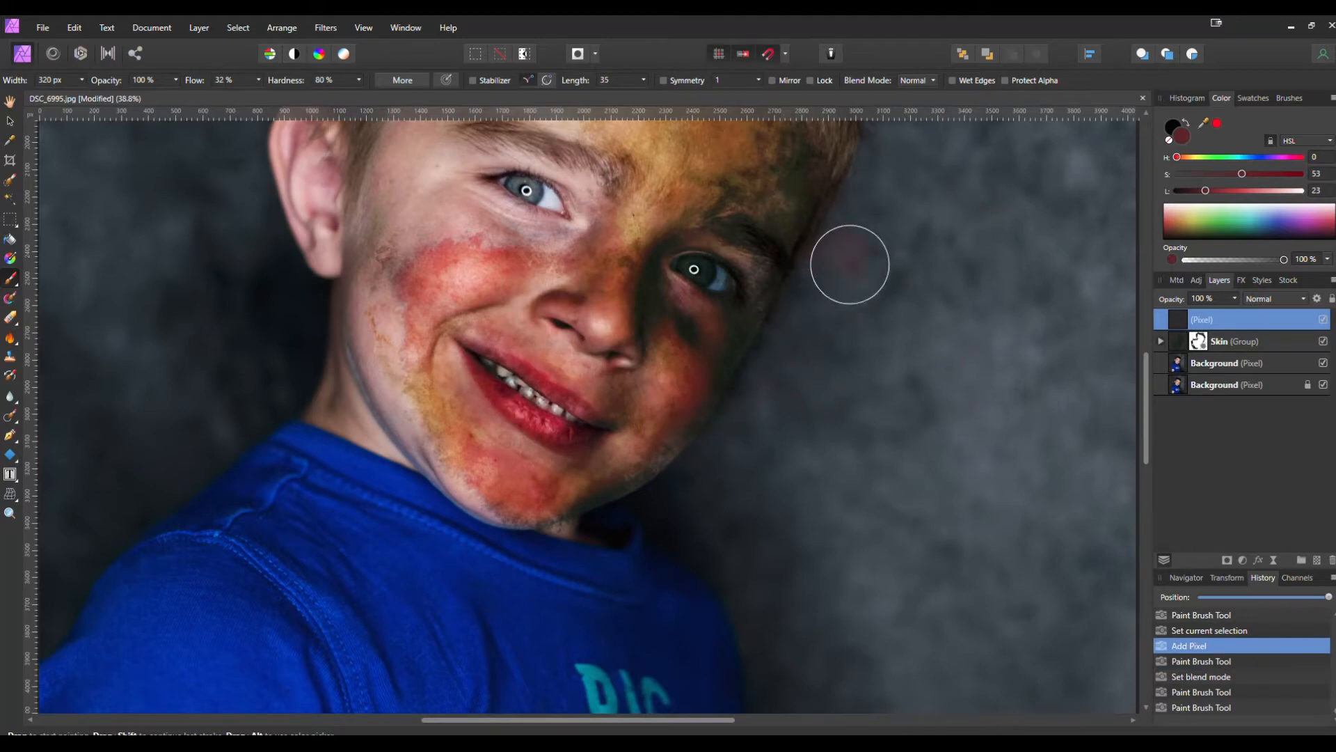
# Paint dark red over the lips with the Grunge Pattern 06 texture brush and set the layer's blend mode to Overlay.
pyautogui.click(1289, 99)
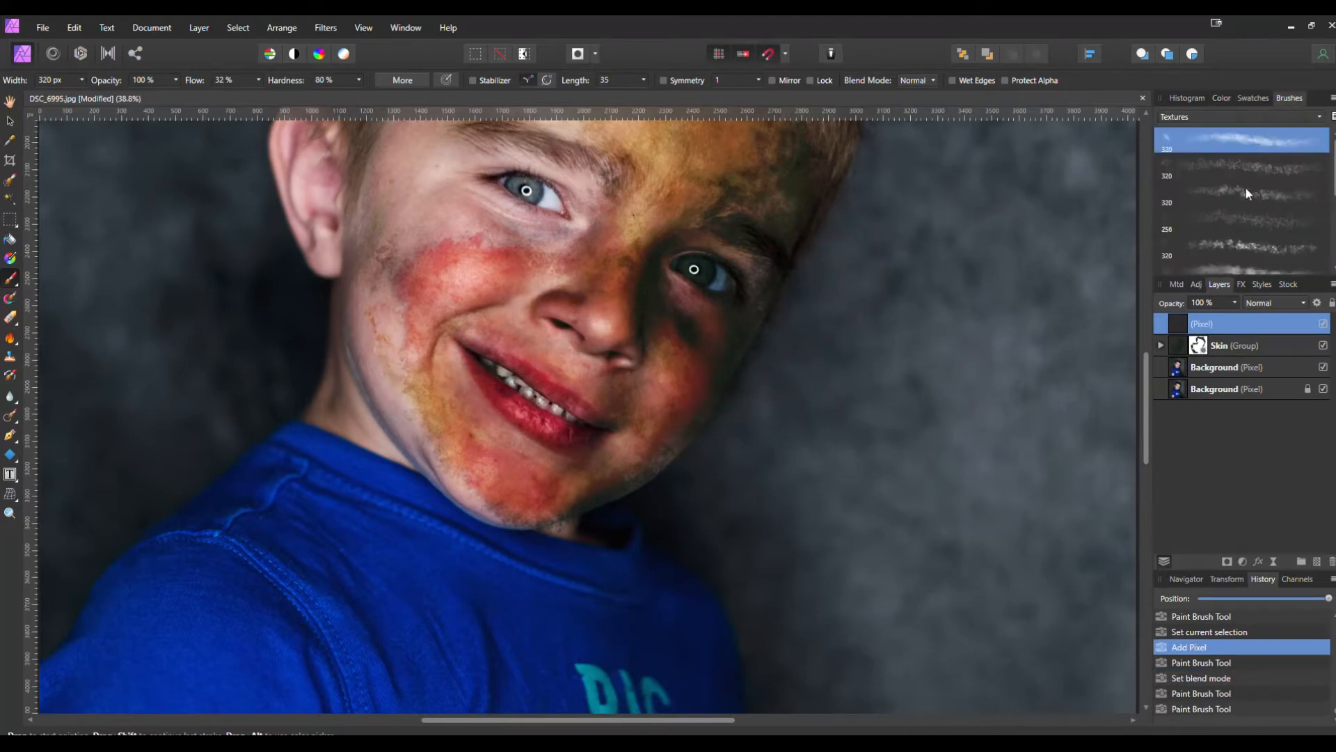
pyautogui.click(1244, 268)
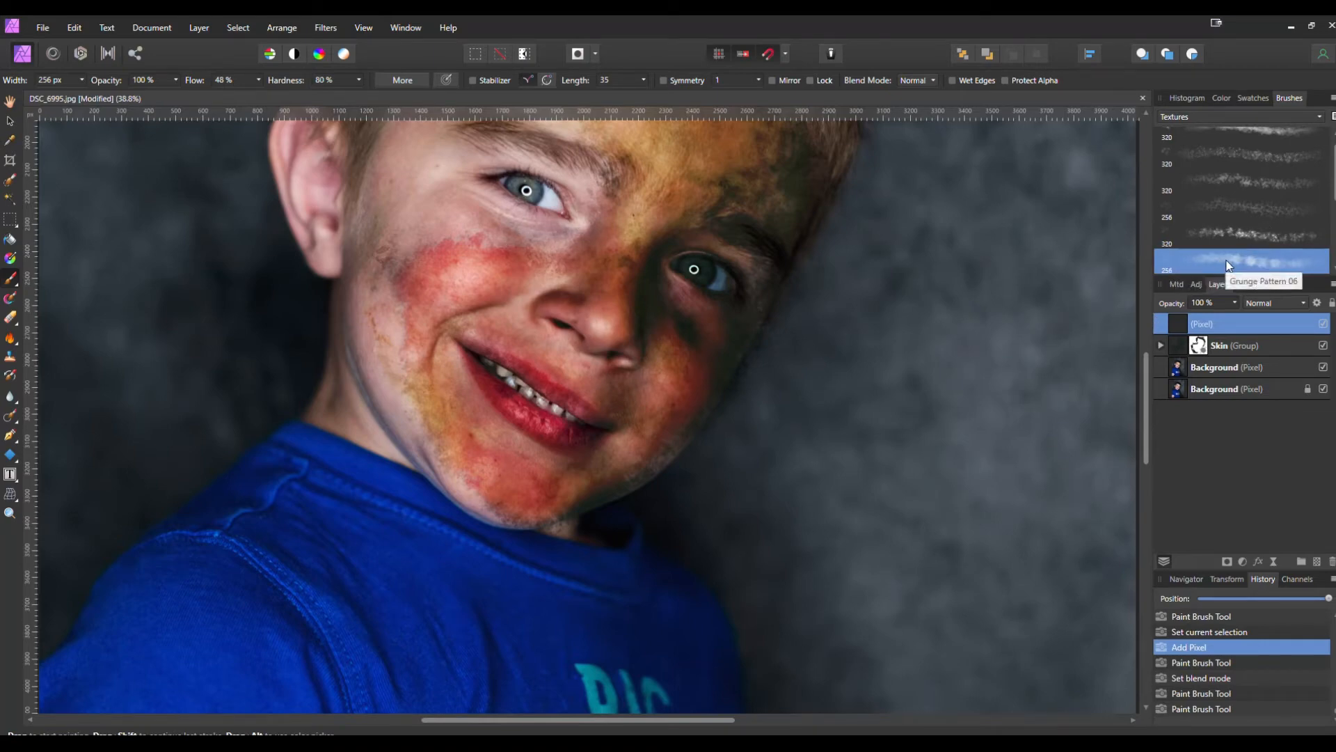
pyautogui.moveTo(497, 348); pyautogui.dragTo(555, 388)
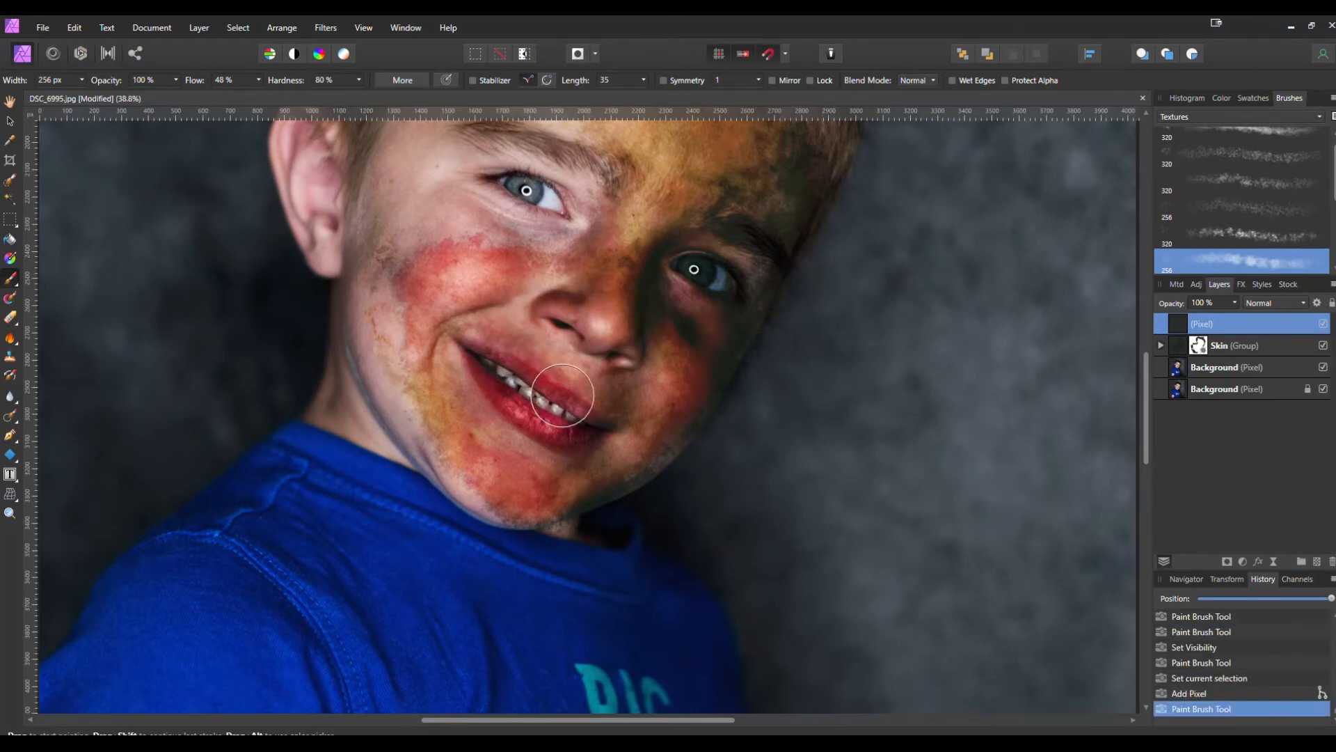
pyautogui.click(1275, 304)
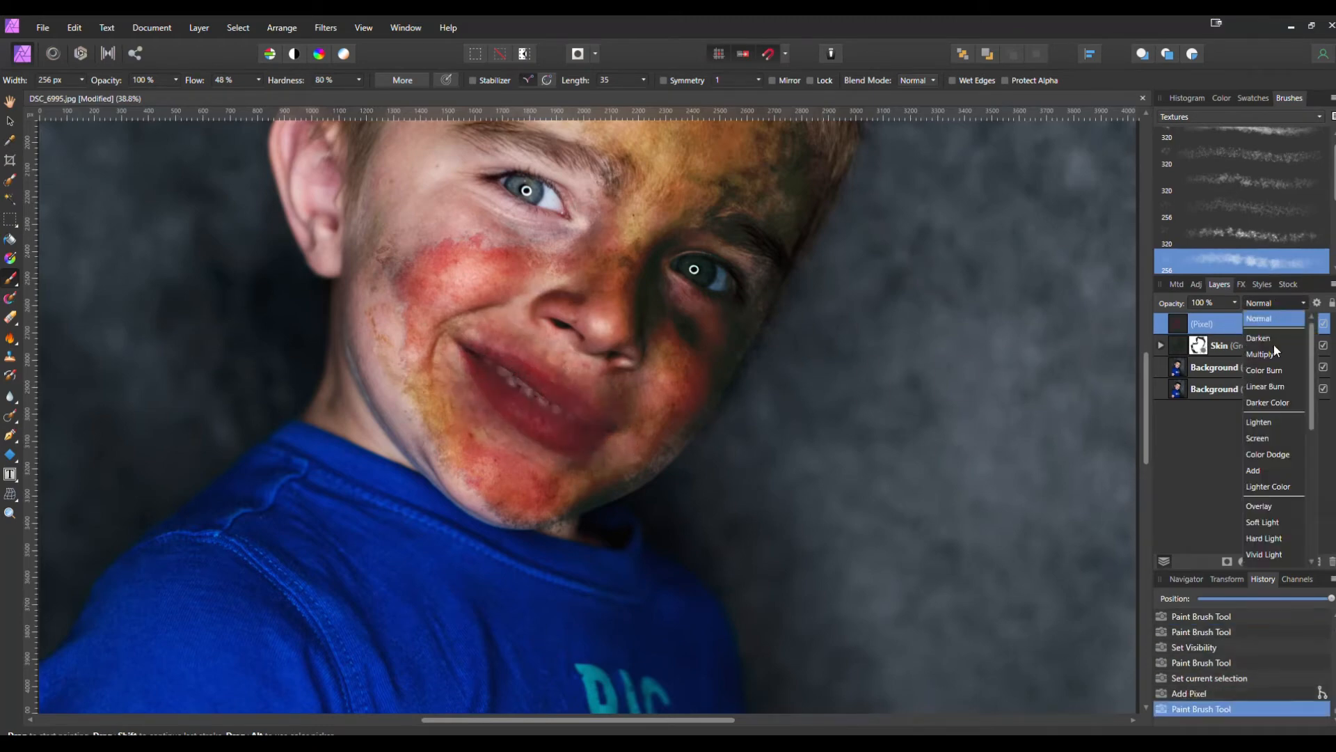
pyautogui.click(1266, 507)
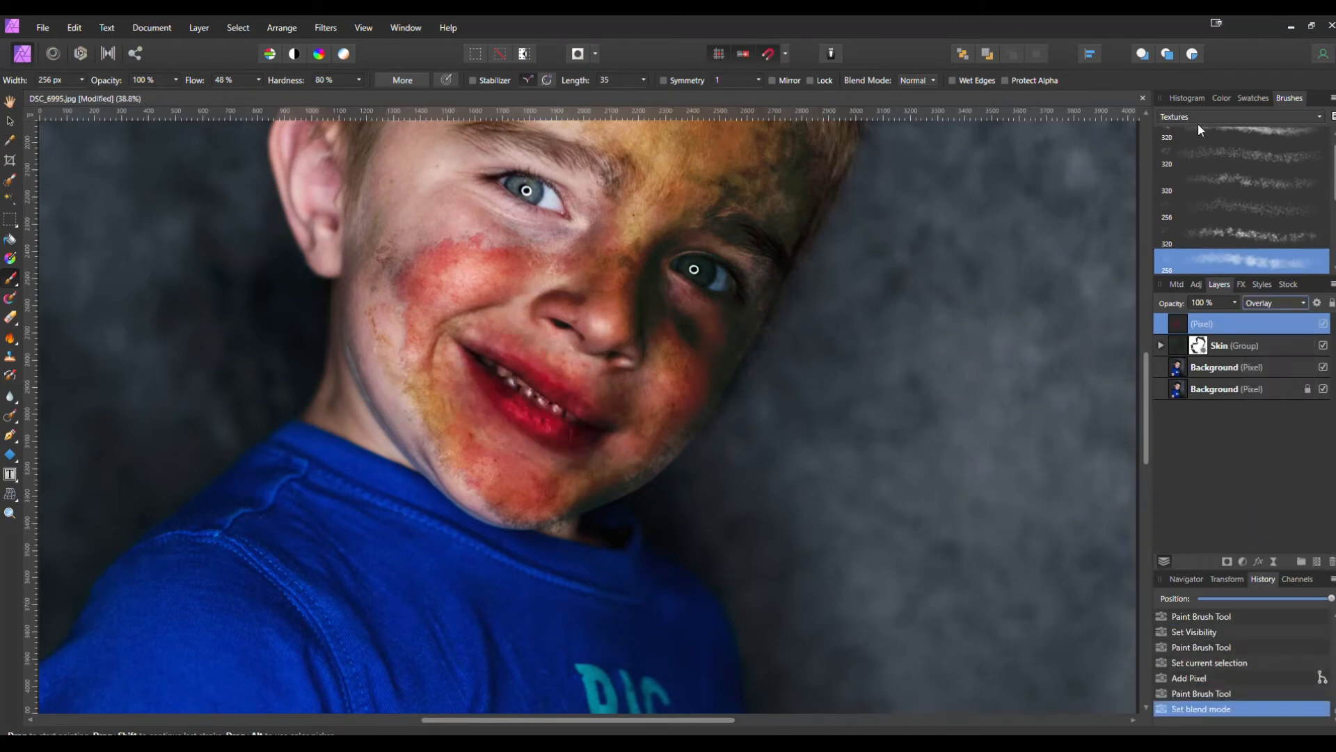
# Set the paint colour to HSL 0, 49, 33 and paint the brighter red over the mouth.
pyautogui.click(1221, 98)
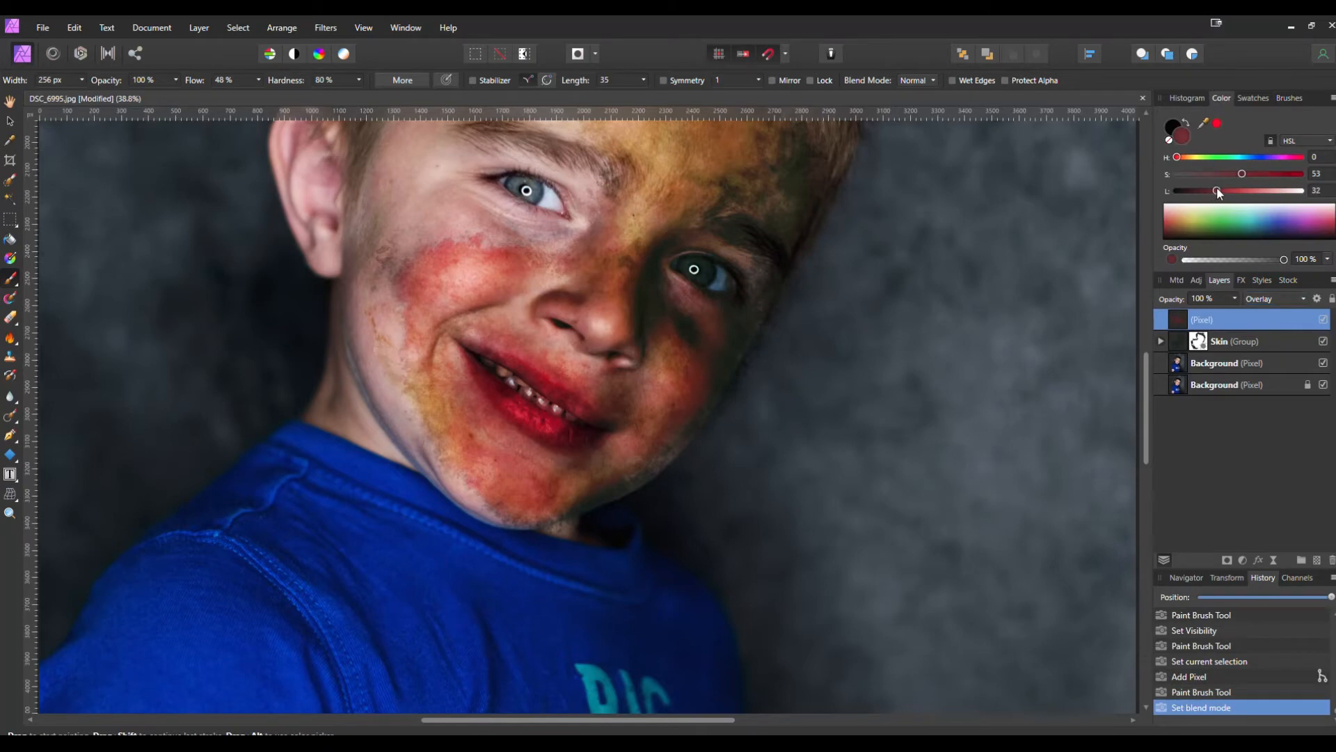
pyautogui.scroll(3, 522, 374)
pyautogui.moveTo(492, 373); pyautogui.dragTo(442, 382)
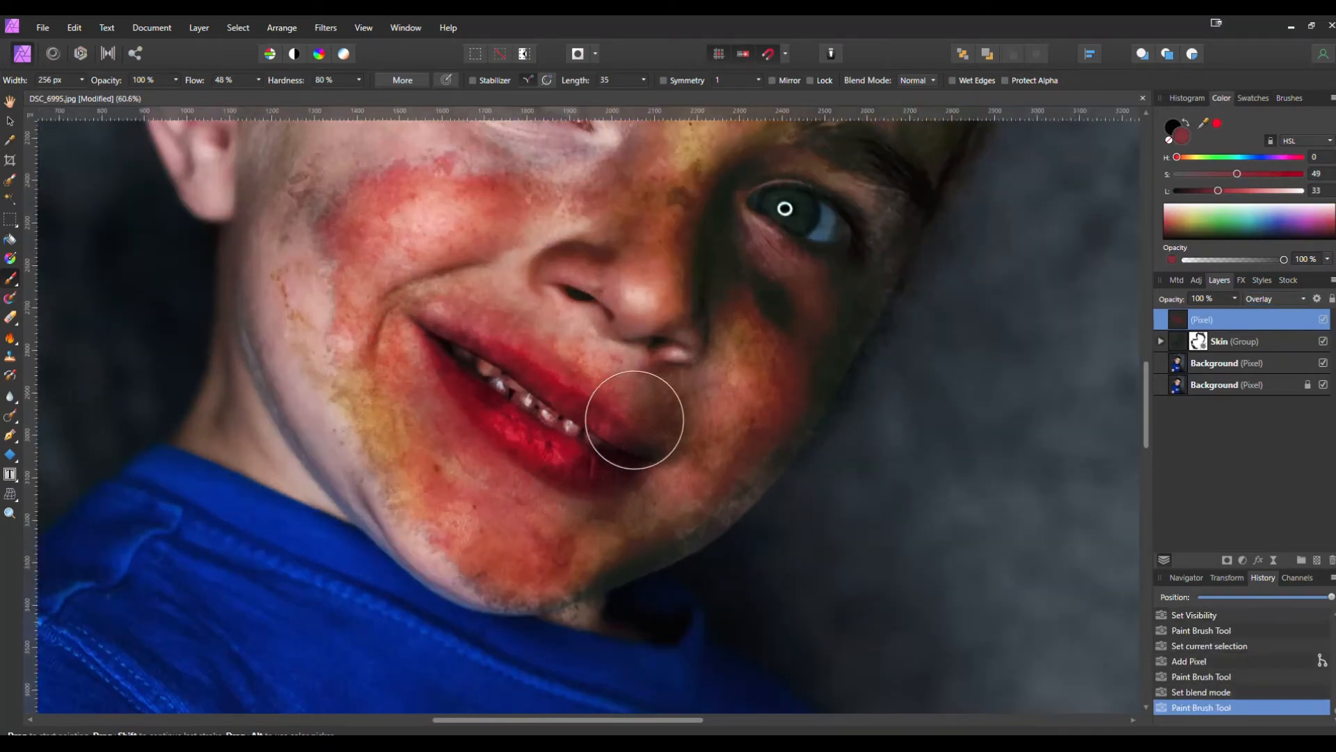
# Reduce the brush width to 96.6 px and paint red texture above the upper lip and around the mouth.
pyautogui.press('[')
pyautogui.press('[')
pyautogui.press('[')
pyautogui.press('[')
pyautogui.press('[')
pyautogui.press('[')
pyautogui.moveTo(553, 350)
pyautogui.mouseDown()
pyautogui.moveTo(579, 345)
pyautogui.moveTo(623, 381)
pyautogui.mouseUp()
pyautogui.moveTo(668, 441)
pyautogui.mouseDown()
pyautogui.moveTo(636, 505)
pyautogui.moveTo(488, 513)
pyautogui.moveTo(403, 352)
pyautogui.moveTo(434, 331)
pyautogui.moveTo(443, 288)
pyautogui.moveTo(546, 311)
pyautogui.mouseUp()
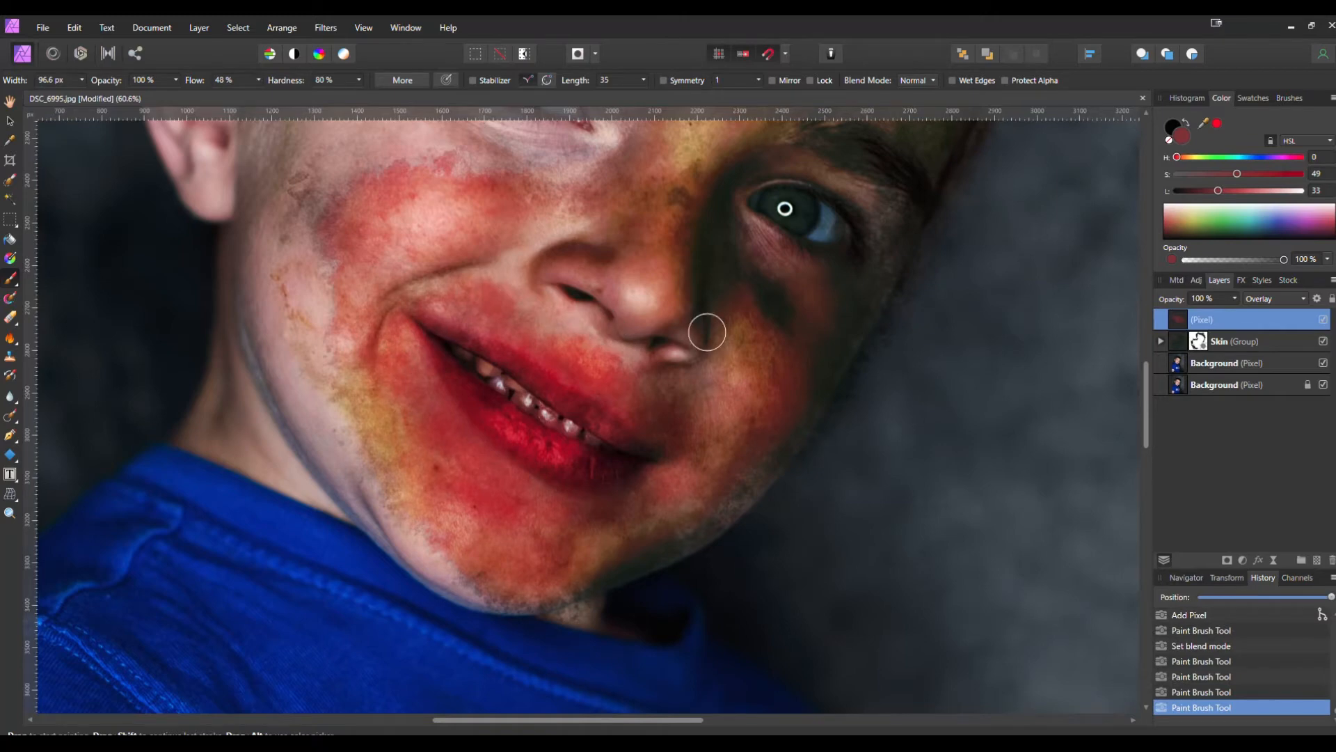
# Lower the paint colour's lightness to 13 and paint darker red patches around the lips, mouth corner and chin.
pyautogui.scroll(-3, 785, 366)
pyautogui.scroll(-1, 752, 393)
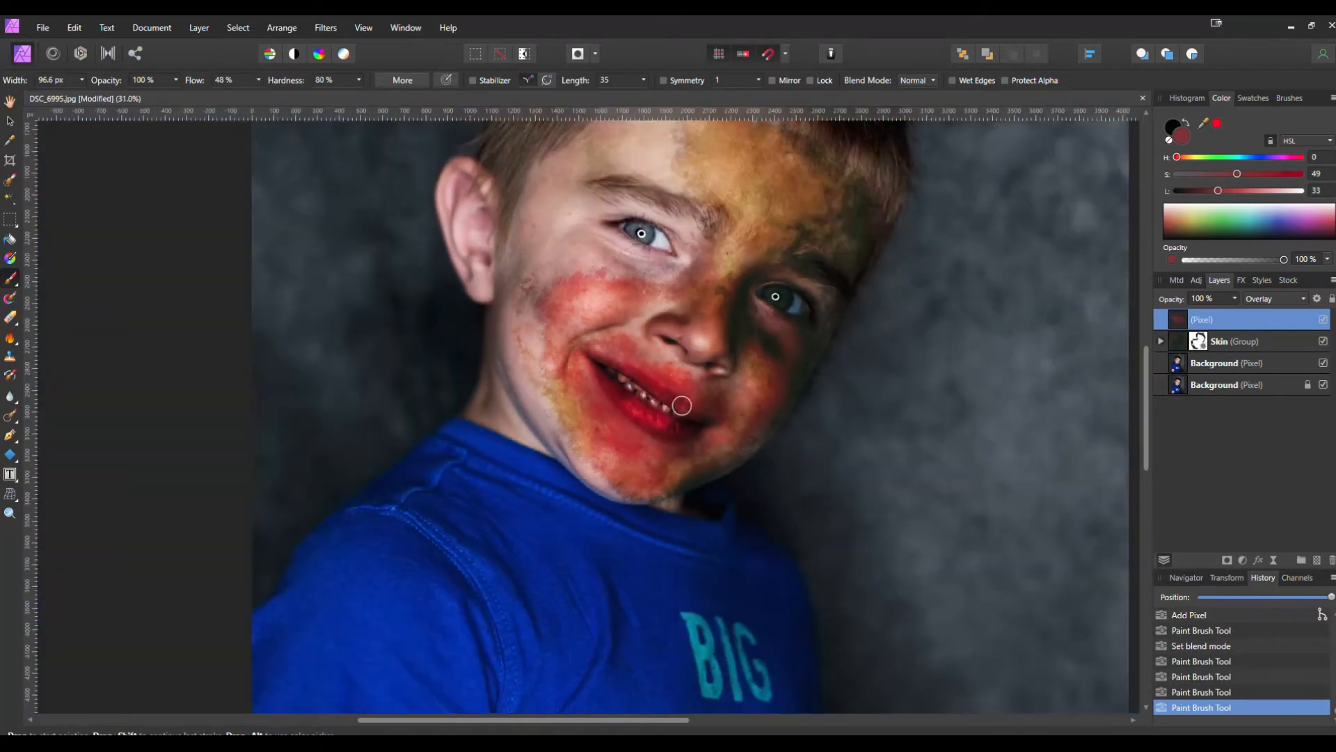
pyautogui.moveTo(1218, 190); pyautogui.dragTo(1192, 191)
pyautogui.moveTo(629, 378)
pyautogui.mouseDown()
pyautogui.moveTo(690, 406)
pyautogui.moveTo(599, 392)
pyautogui.moveTo(618, 432)
pyautogui.mouseUp()
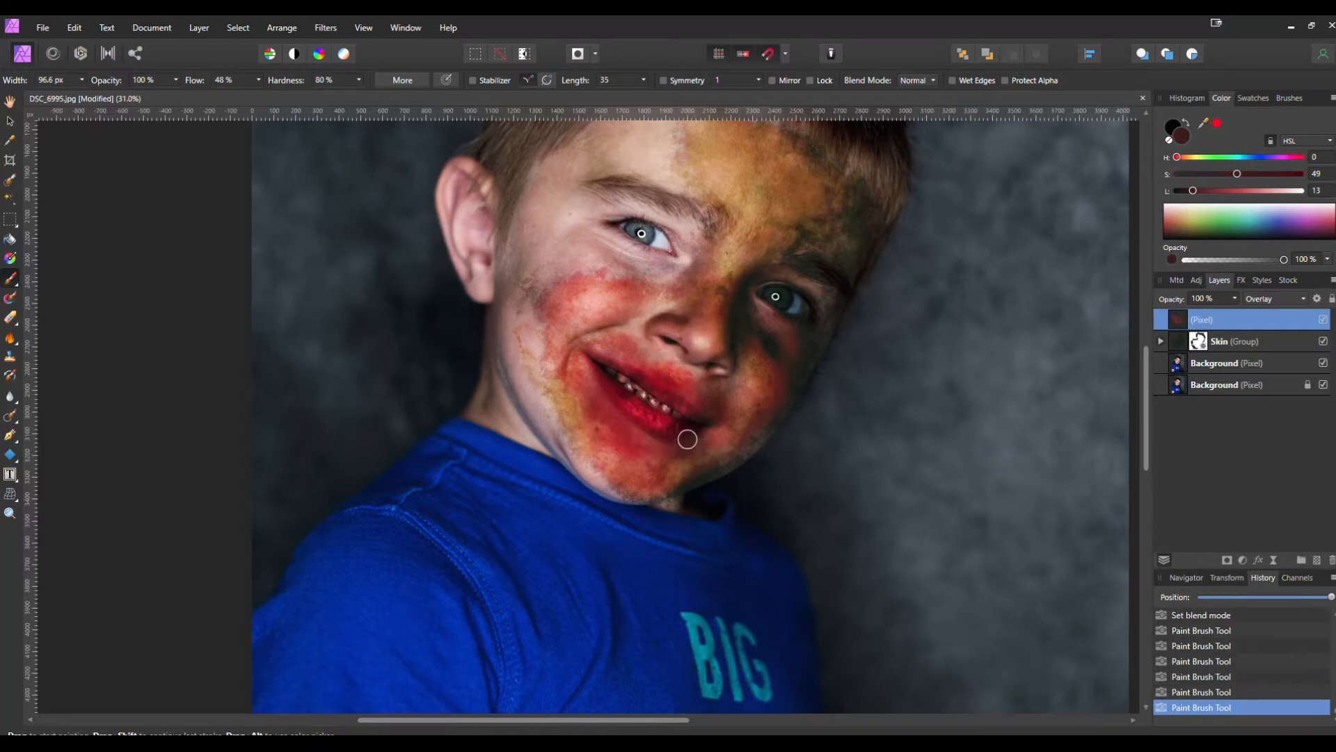
pyautogui.scroll(4, 687, 439)
pyautogui.moveTo(499, 328)
pyautogui.mouseDown()
pyautogui.moveTo(495, 289)
pyautogui.moveTo(523, 294)
pyautogui.mouseUp()
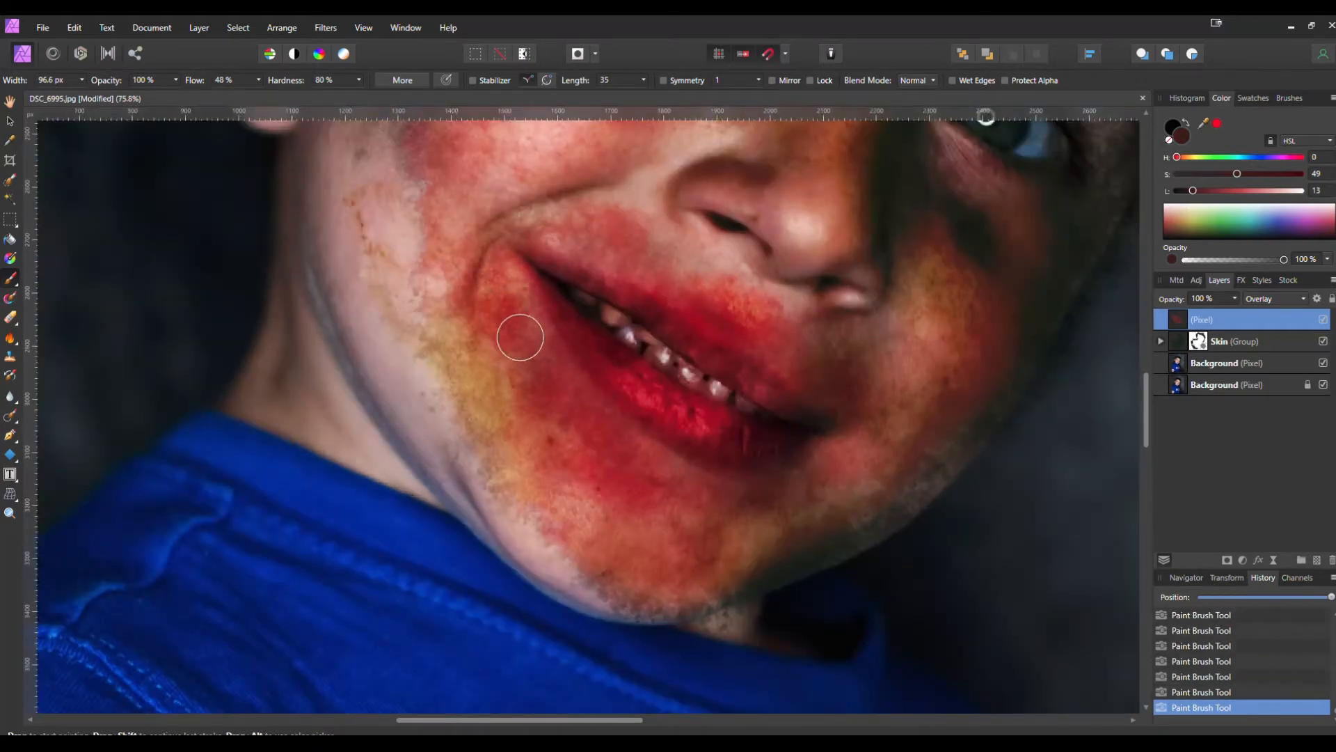
pyautogui.moveTo(656, 478); pyautogui.dragTo(696, 547)
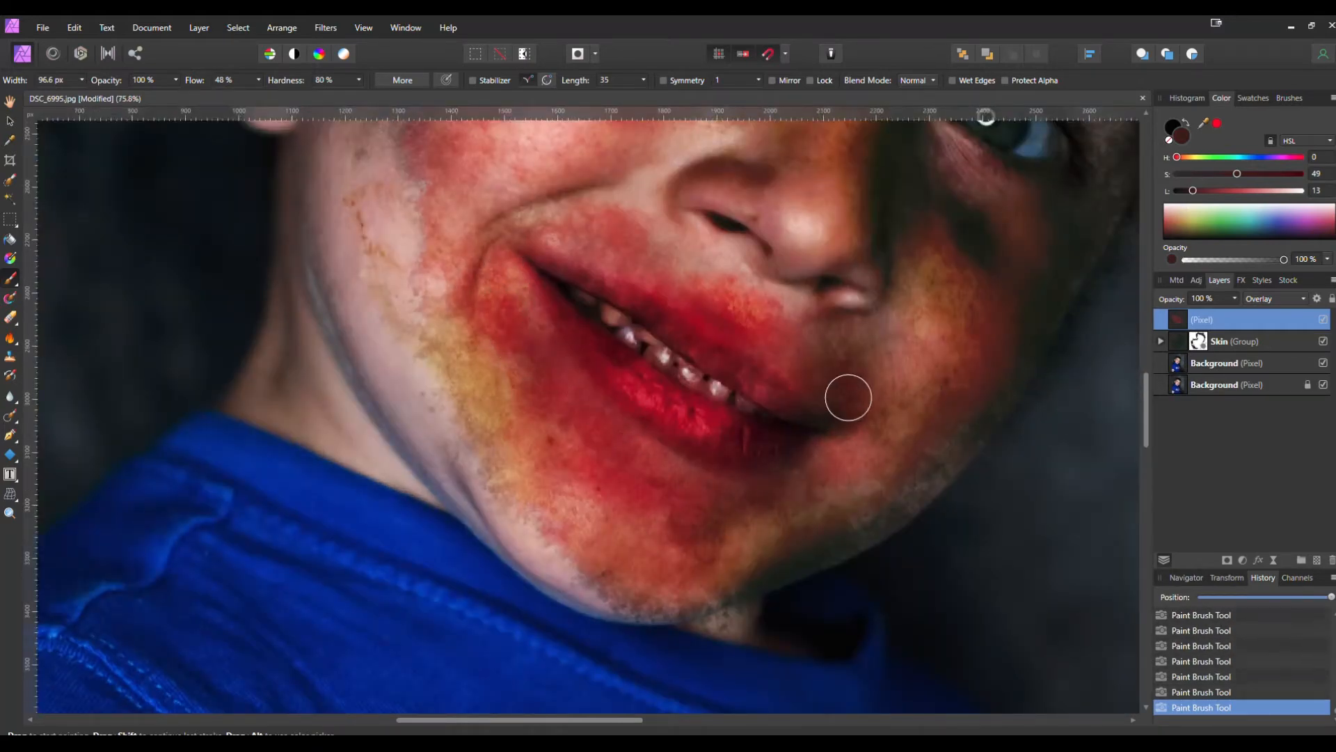
# Add another pixel layer above the lip paint and set its blend mode to Overlay.
pyautogui.scroll(-2, 750, 311)
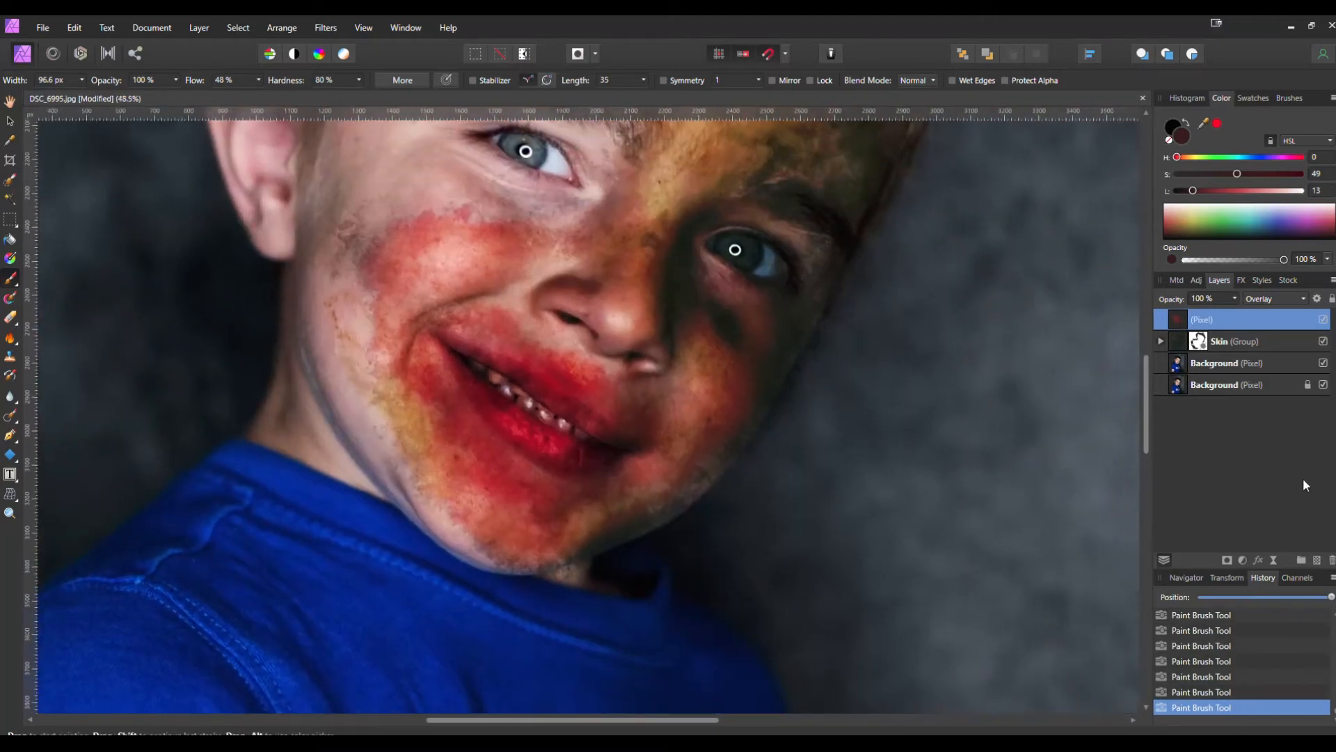
pyautogui.click(1318, 561)
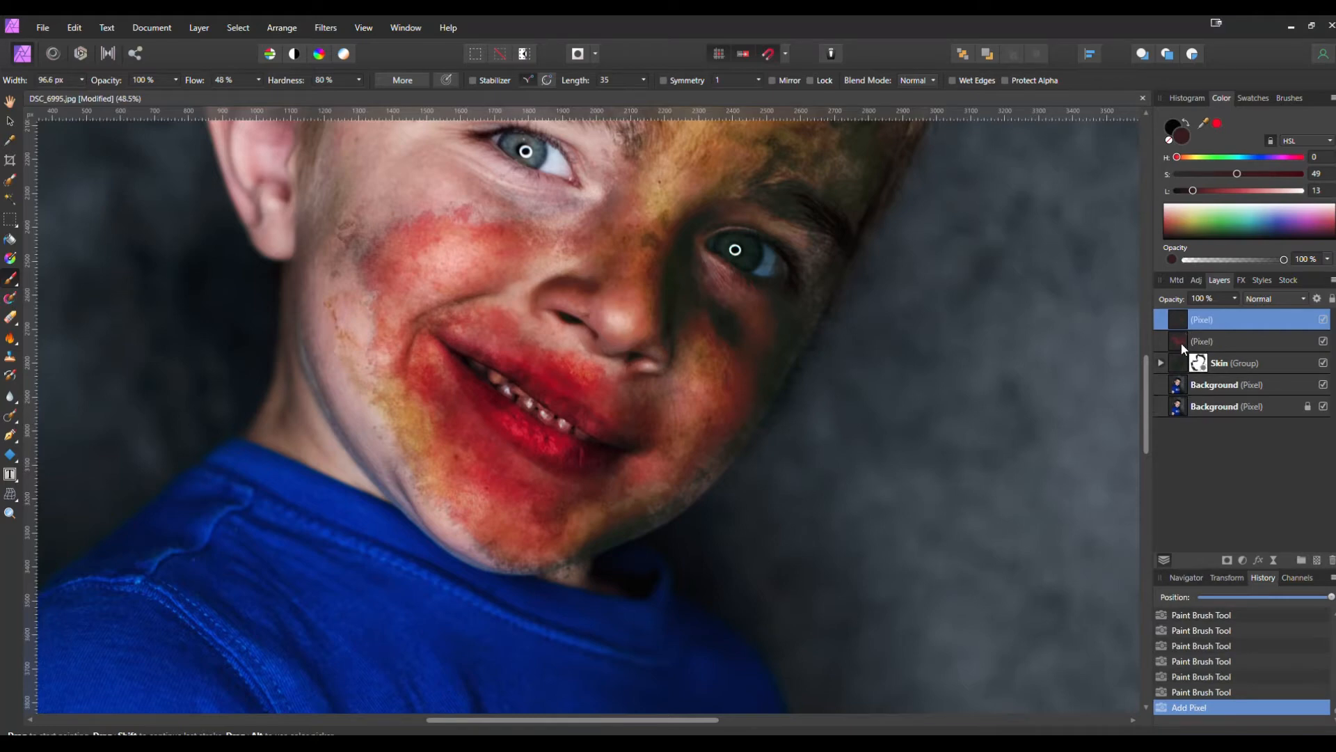
pyautogui.click(1285, 298)
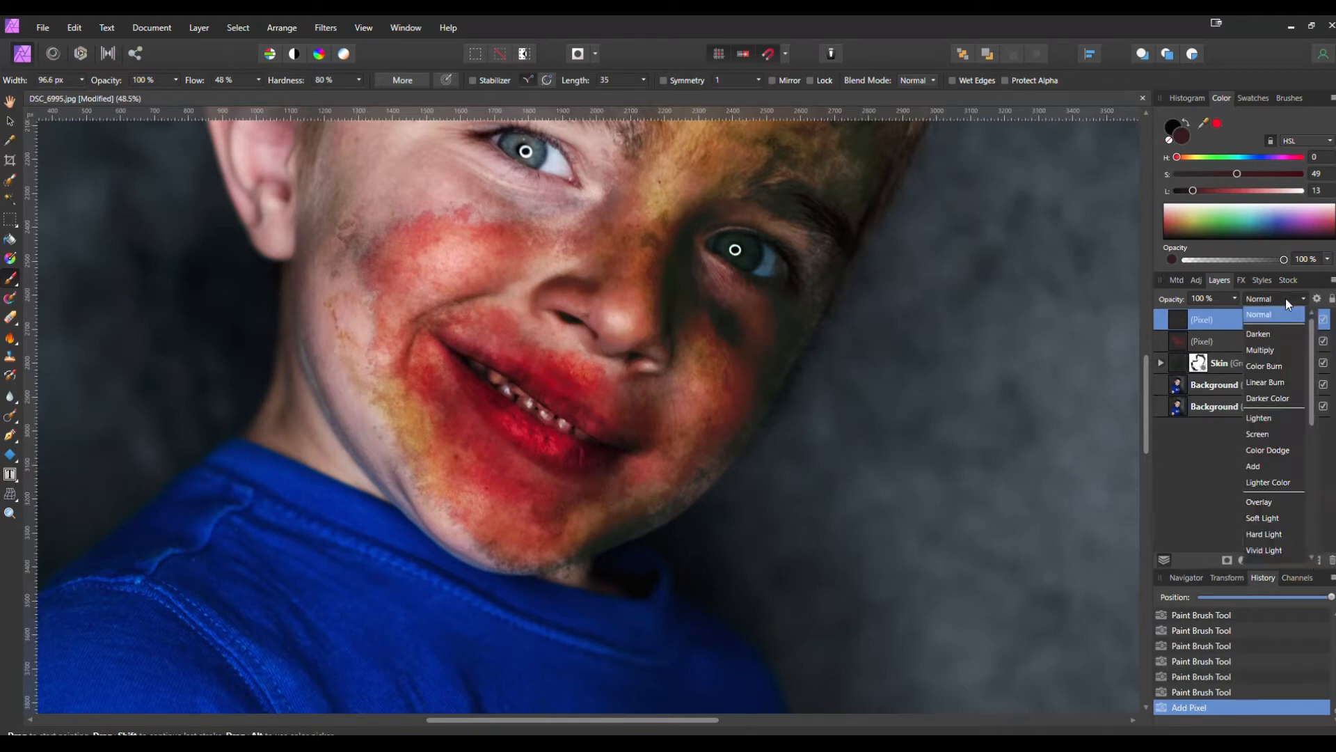
pyautogui.click(1263, 500)
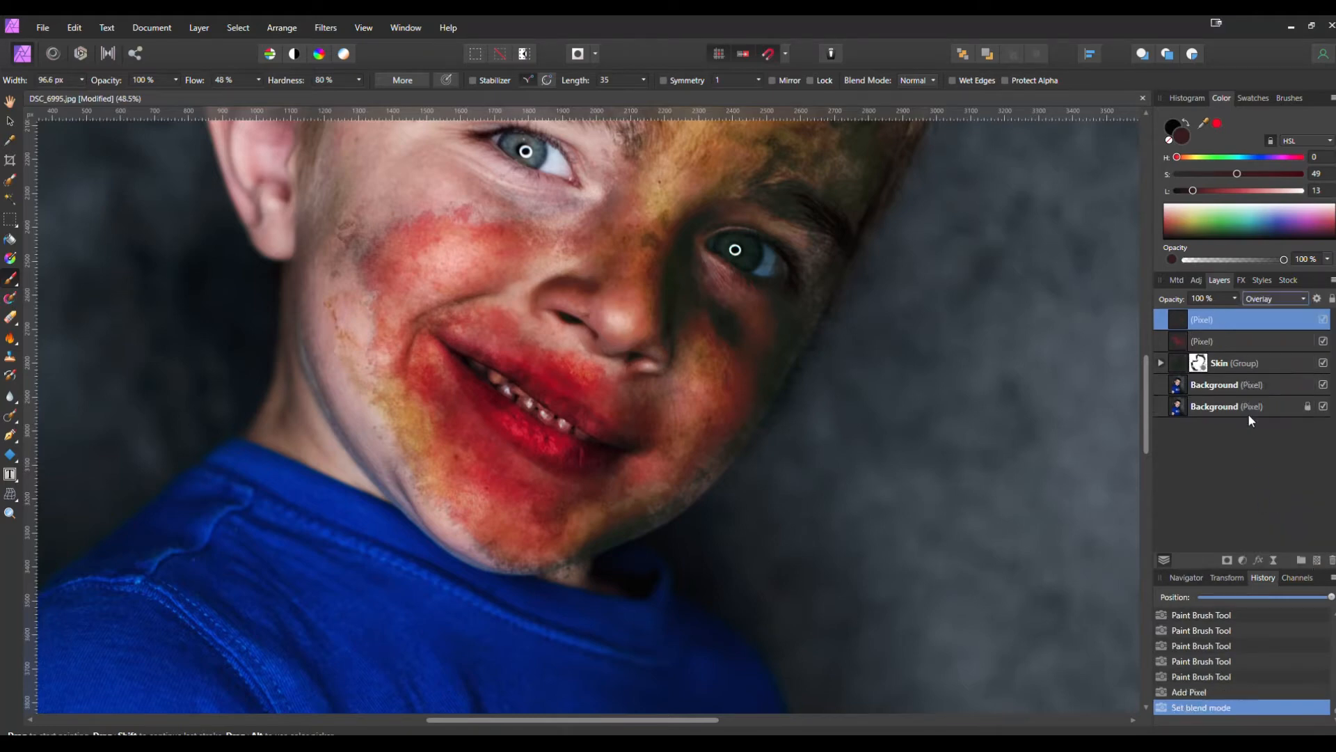
# Paint dark red strokes on the new layer along the lips, the mouth corner, the lower cheek and the chin.
pyautogui.scroll(2, 515, 375)
pyautogui.moveTo(488, 317)
pyautogui.mouseDown()
pyautogui.moveTo(586, 359)
pyautogui.moveTo(679, 425)
pyautogui.moveTo(685, 453)
pyautogui.mouseUp()
pyautogui.moveTo(428, 328)
pyautogui.mouseDown()
pyautogui.moveTo(388, 325)
pyautogui.moveTo(391, 380)
pyautogui.mouseUp()
pyautogui.moveTo(430, 441); pyautogui.dragTo(422, 444)
pyautogui.moveTo(484, 509); pyautogui.dragTo(499, 517)
pyautogui.moveTo(552, 557); pyautogui.dragTo(522, 582)
# Raise the paint colour's lightness to 36 and paint brighter red above the upper lip, on the chin and beside the mouth.
pyautogui.click(1222, 190)
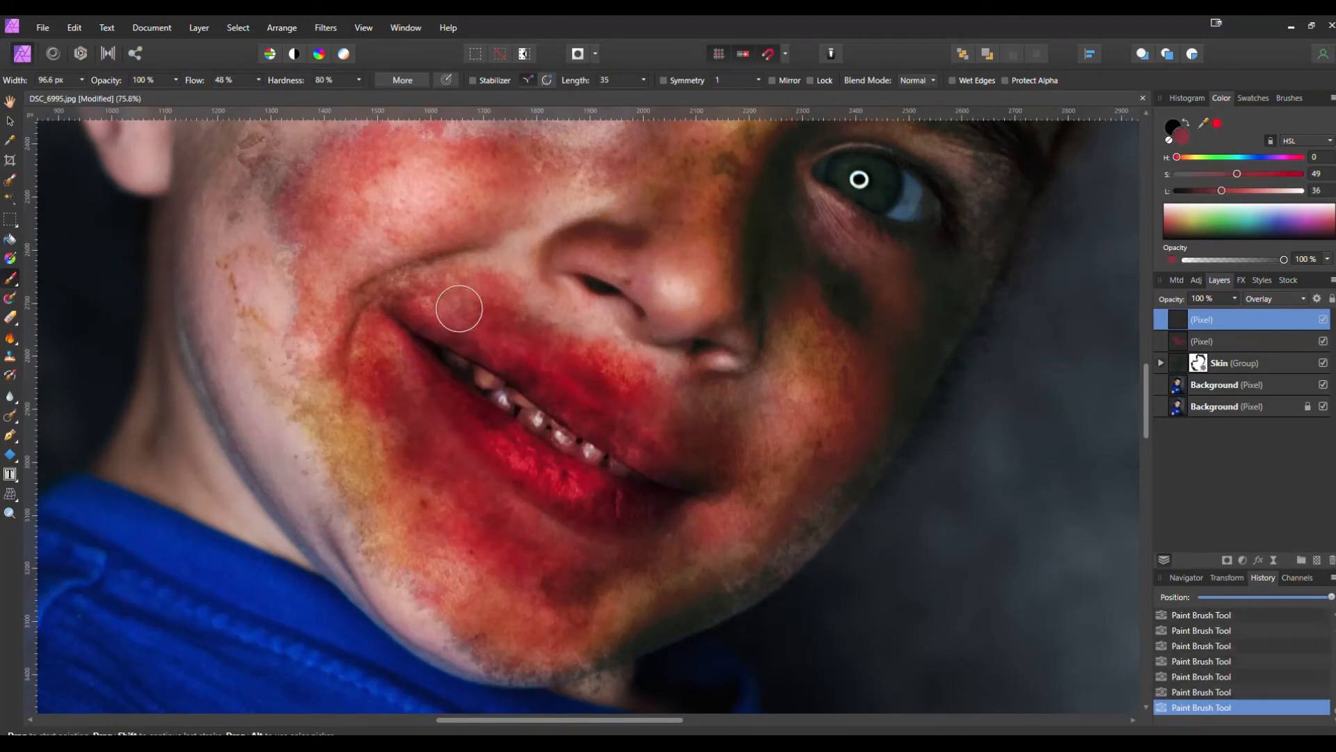
pyautogui.moveTo(550, 309); pyautogui.dragTo(627, 350)
pyautogui.moveTo(461, 553); pyautogui.dragTo(442, 549)
pyautogui.moveTo(356, 420); pyautogui.dragTo(329, 354)
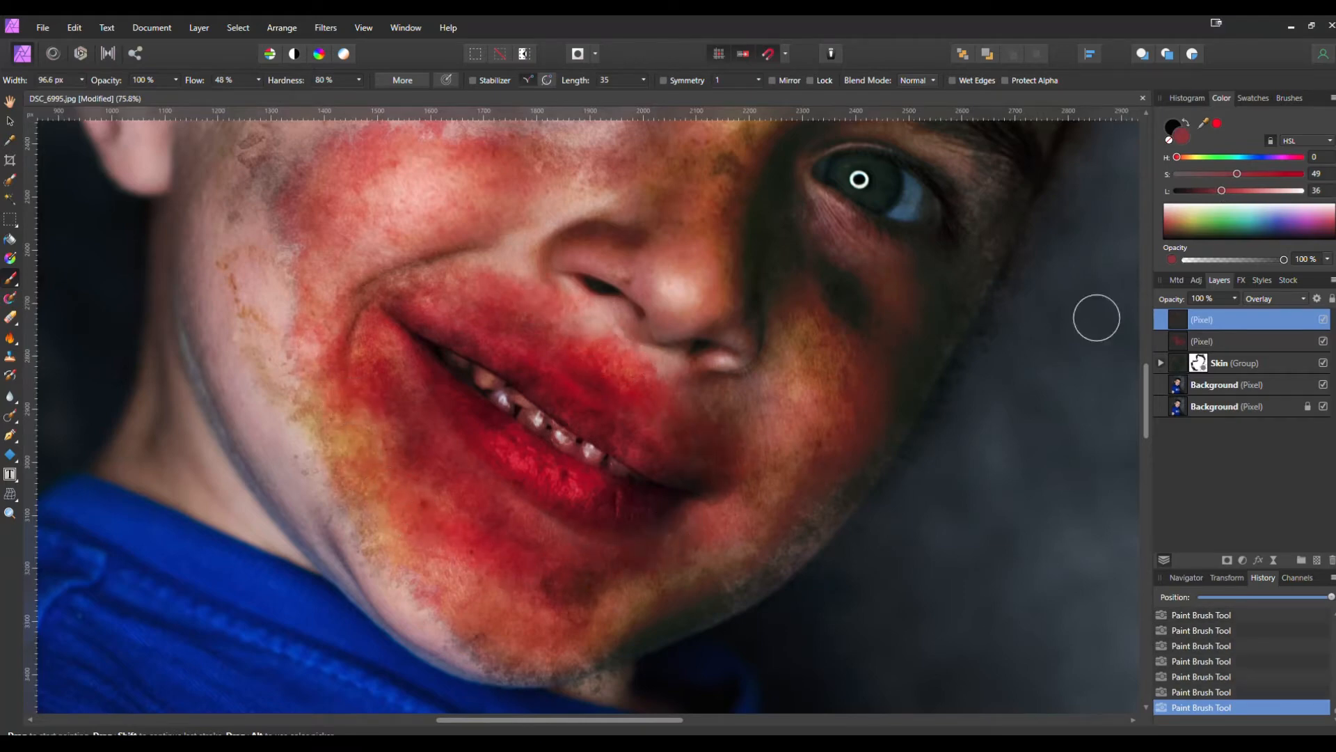
# Darken the teeth and the skin below the mouth with the paint lightness at 10, and set the lightness to 35.
pyautogui.click(1193, 191)
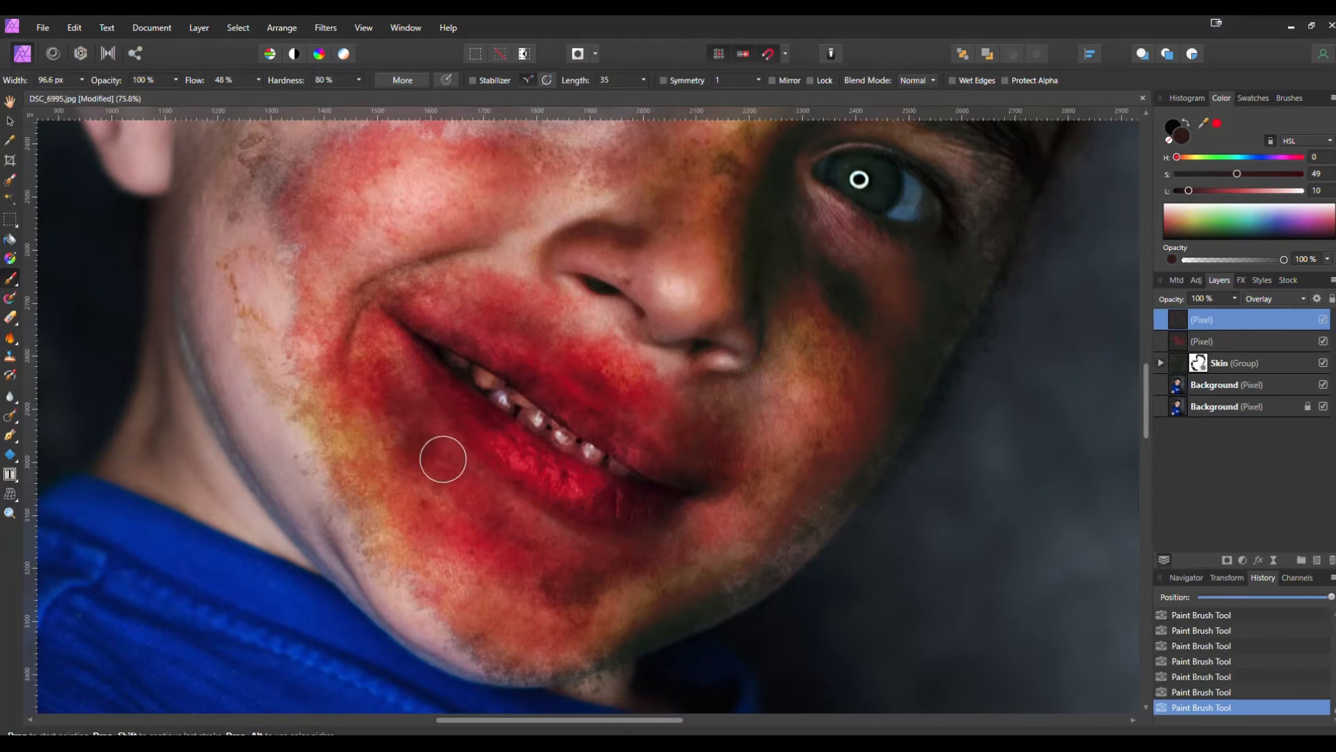
pyautogui.click(1219, 193)
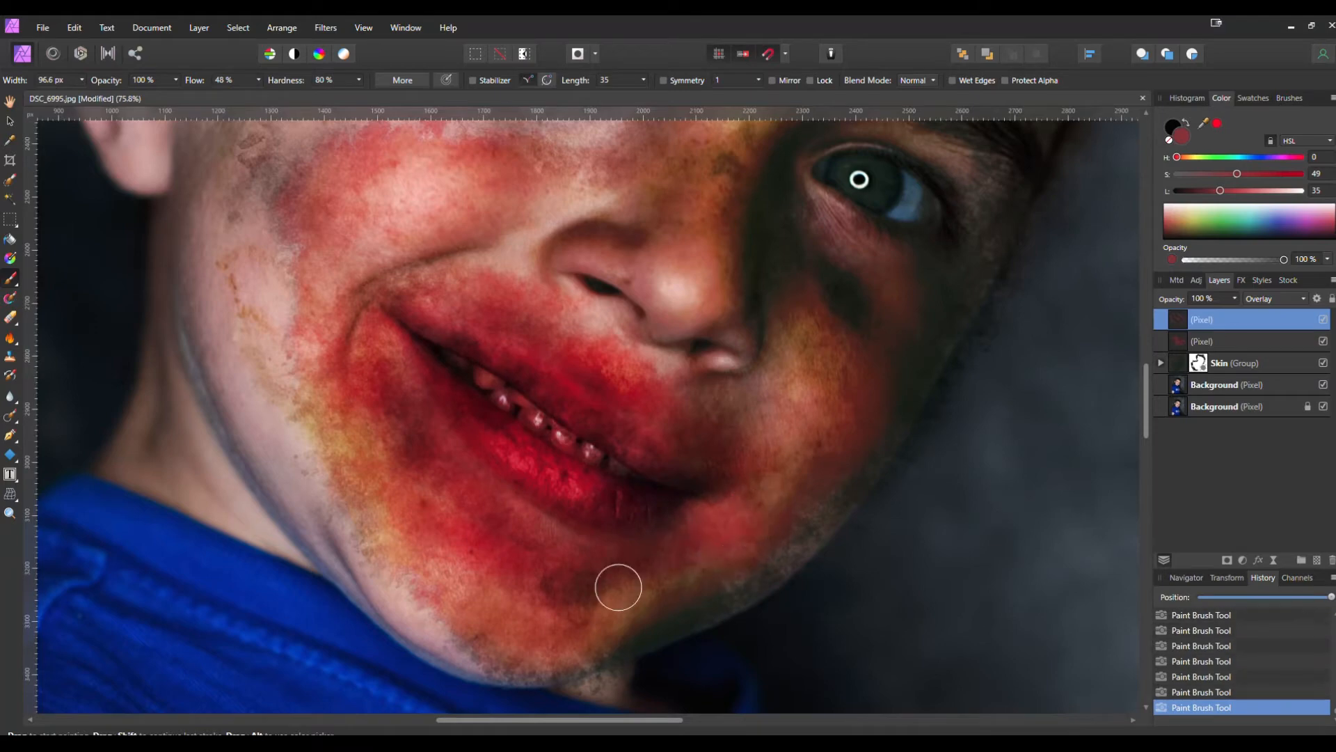
# Lower the paint colour's lightness to 10 and darken the skin below the lower lip and around the mouth corner on the lower Overlay layer.
pyautogui.scroll(-4, 844, 462)
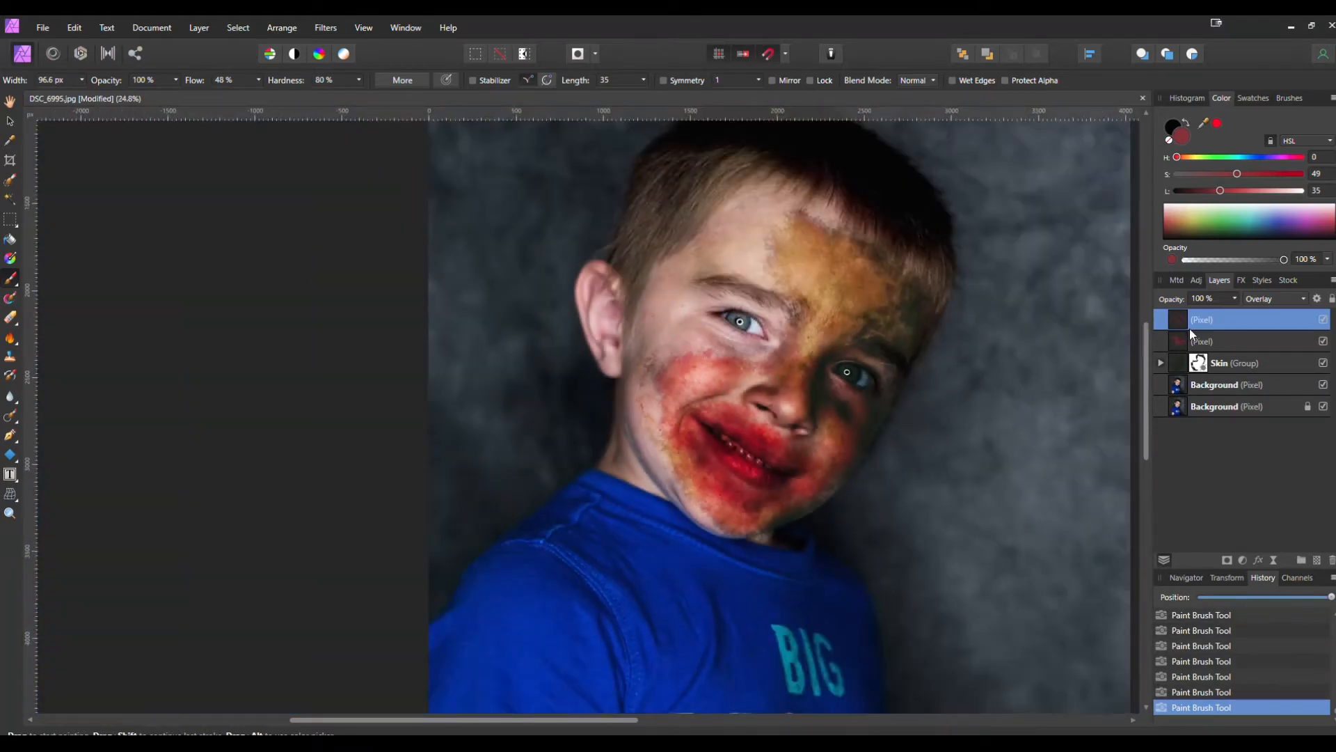
pyautogui.scroll(2, 786, 437)
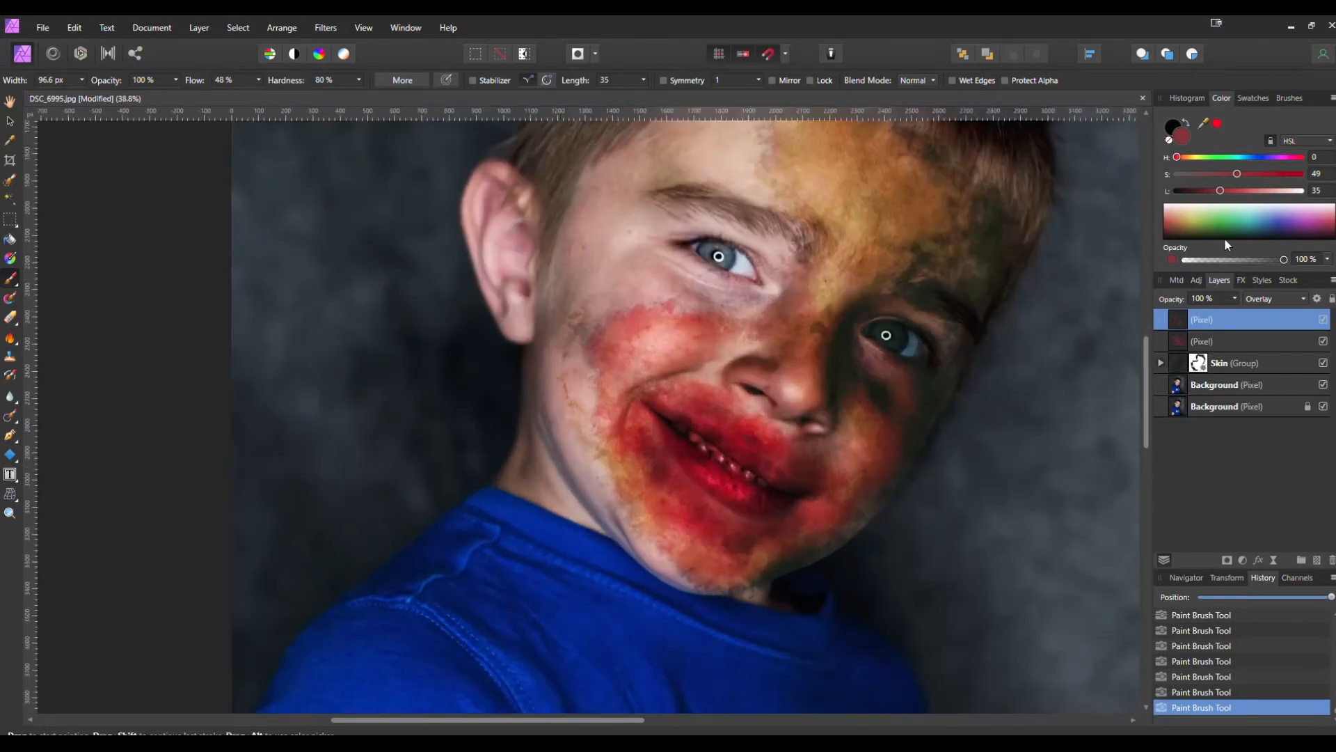
pyautogui.moveTo(1221, 195); pyautogui.dragTo(1189, 192)
pyautogui.scroll(2, 836, 441)
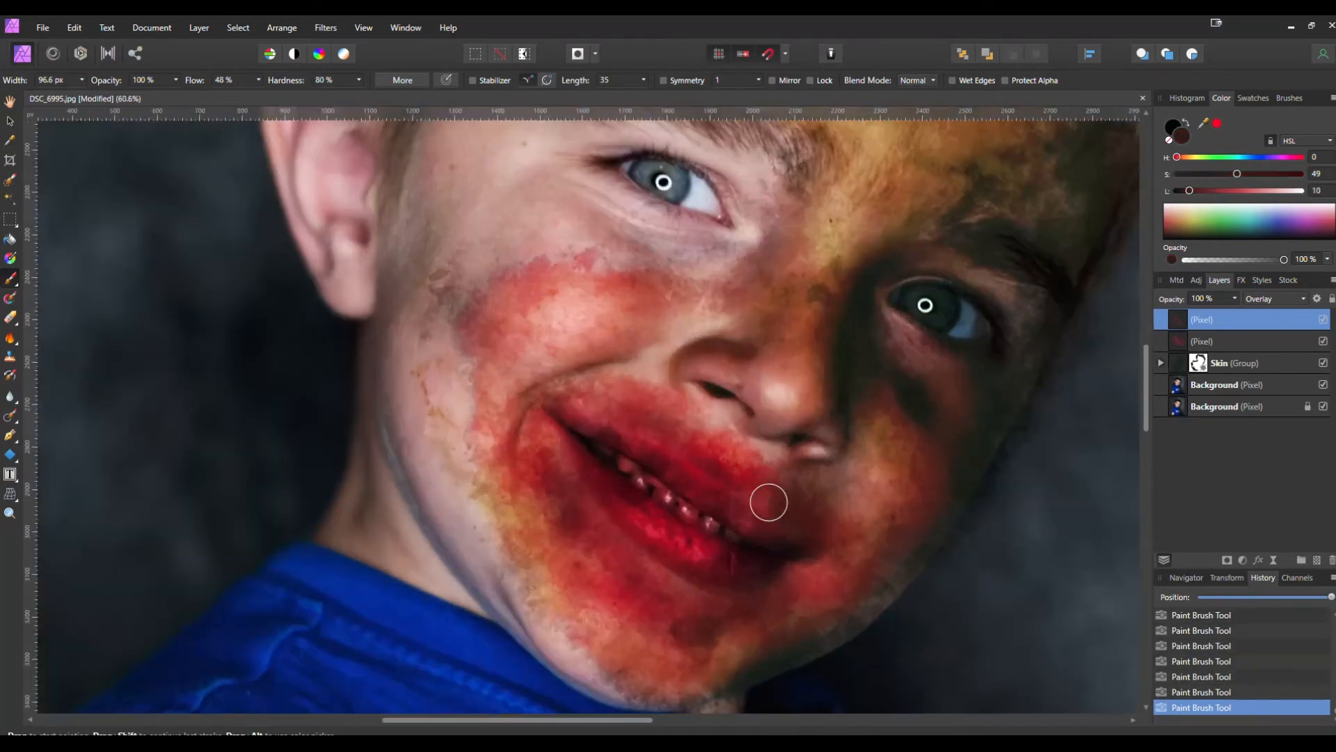
pyautogui.moveTo(778, 460); pyautogui.dragTo(764, 401)
pyautogui.click(1183, 340)
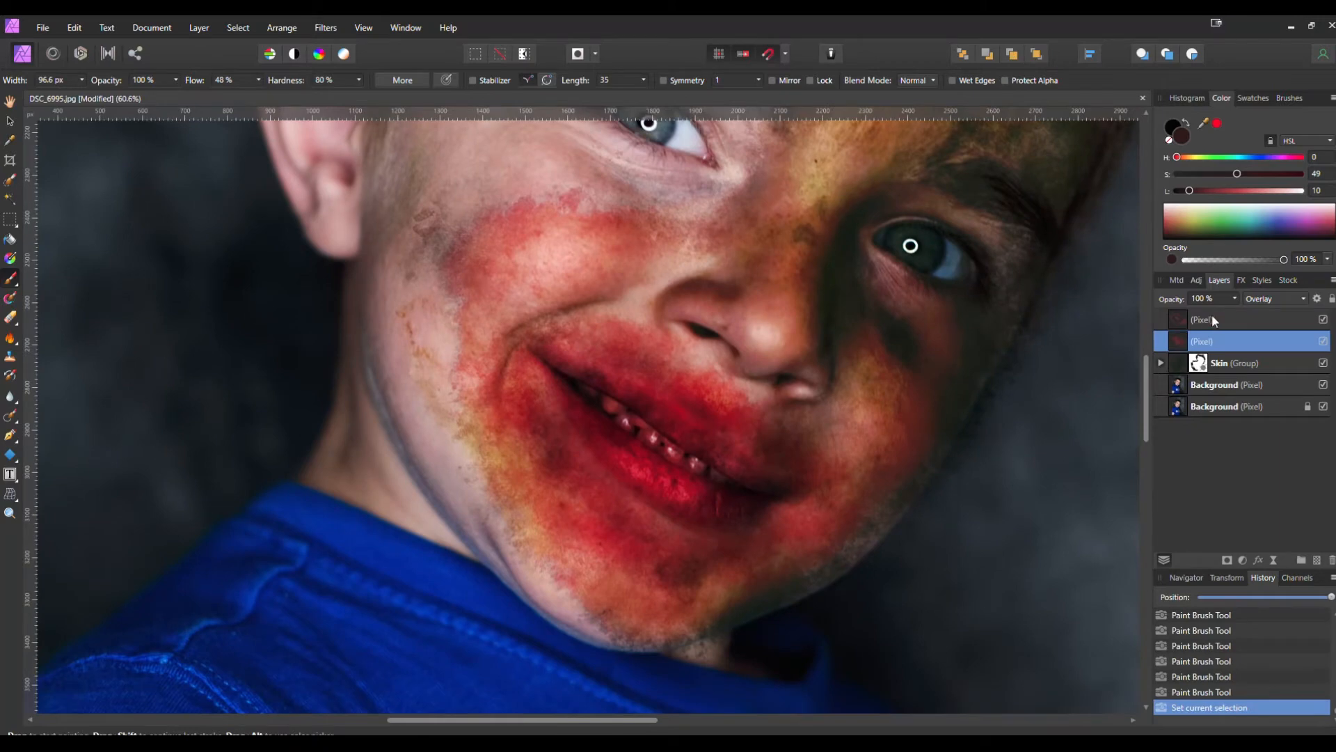
pyautogui.moveTo(666, 543); pyautogui.dragTo(638, 529)
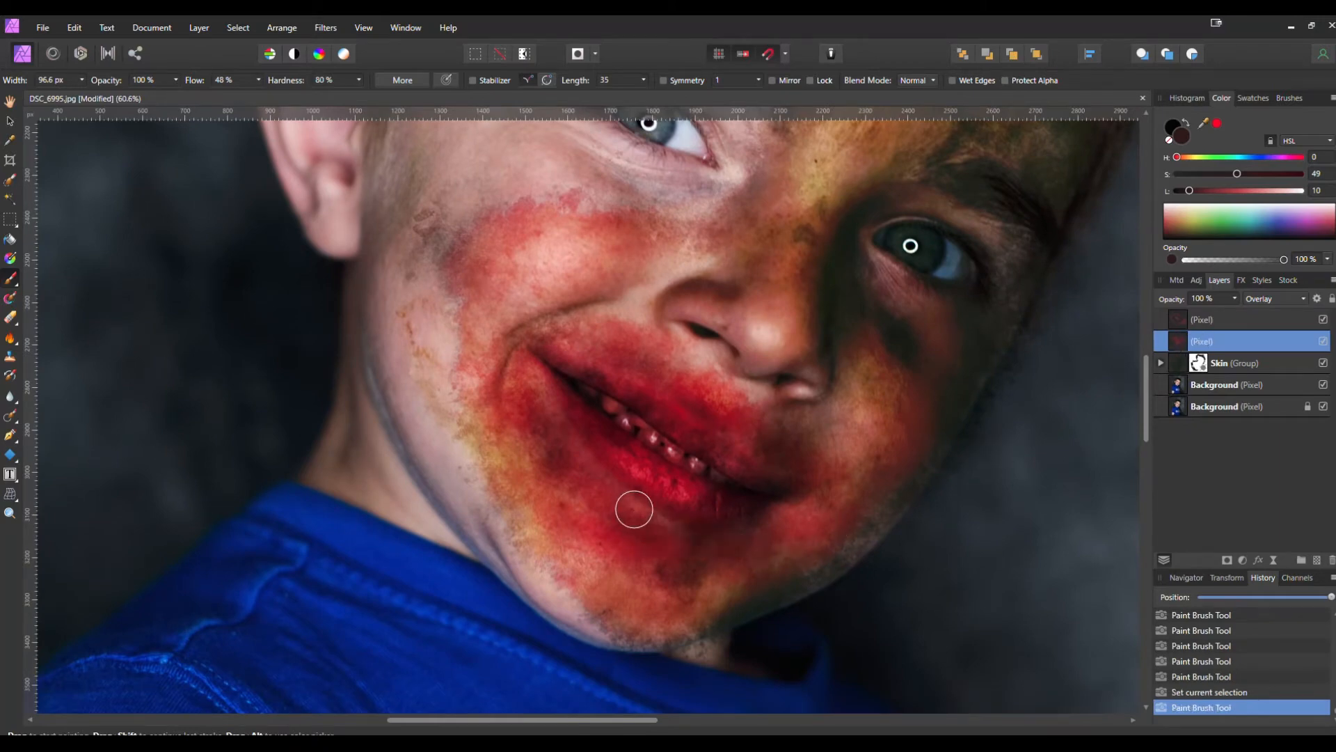
pyautogui.click(546, 444)
pyautogui.moveTo(532, 338); pyautogui.dragTo(496, 412)
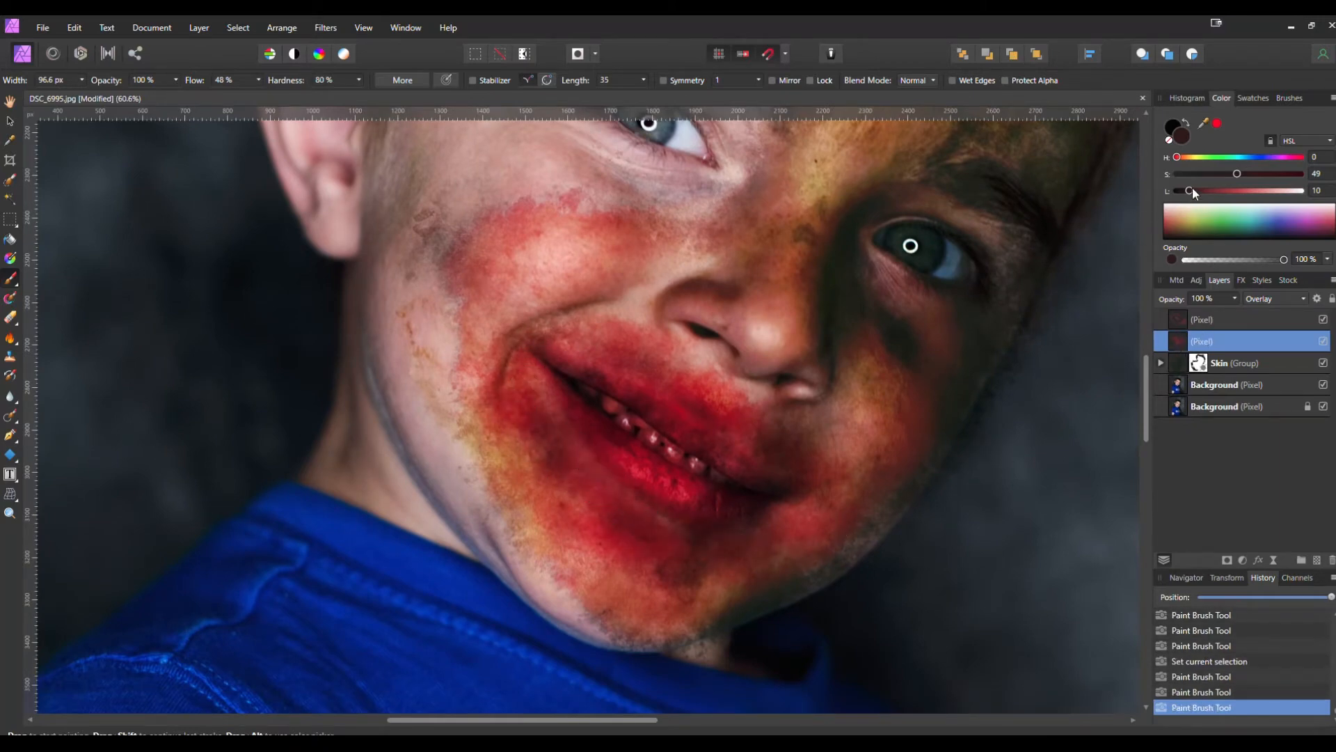
# Set the paint lightness to 0 and paint black strokes beside and below the lower lip and along the lips on the same layer.
pyautogui.moveTo(567, 455); pyautogui.dragTo(581, 502)
pyautogui.click(636, 537)
pyautogui.click(666, 403)
pyautogui.moveTo(572, 362); pyautogui.dragTo(785, 454)
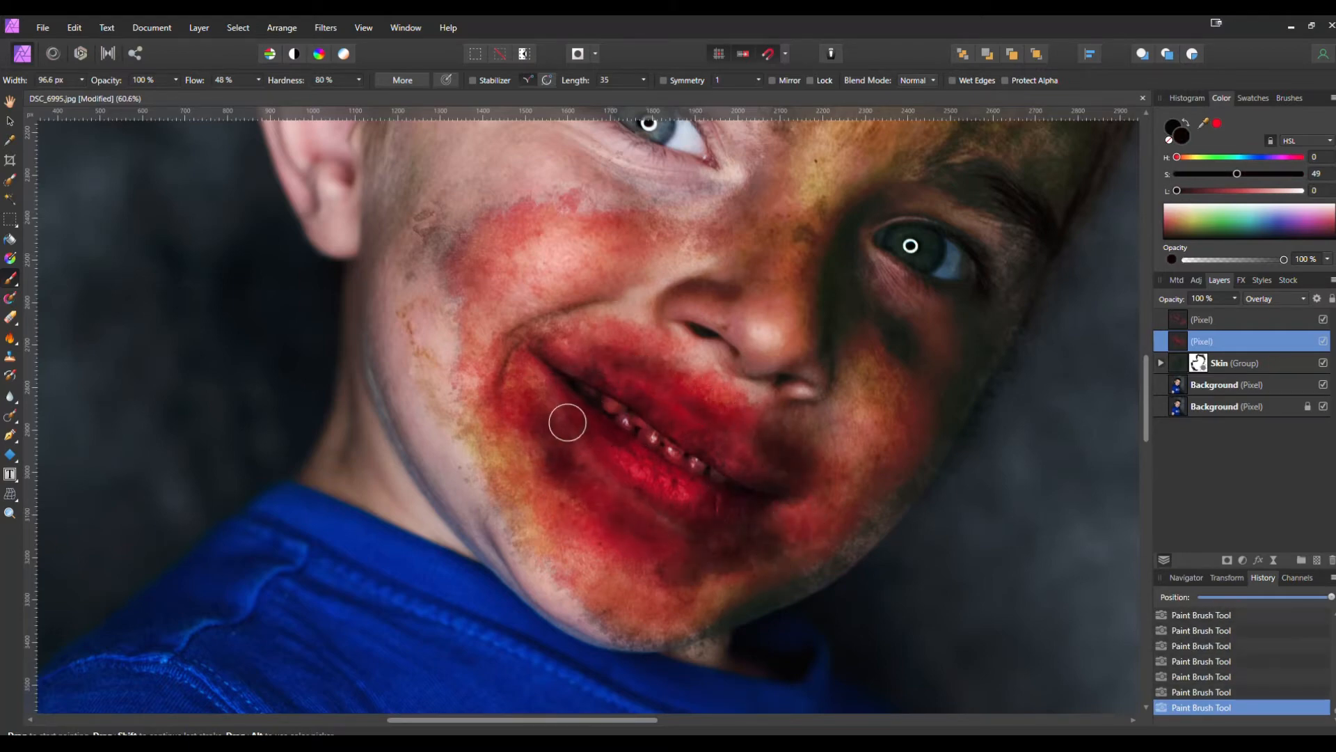
# Add black dabs to the upper lip and the skin beside the mouth on the upper Overlay layer, undoing the stroke under the lip.
pyautogui.click(1189, 319)
pyautogui.click(696, 400)
pyautogui.moveTo(584, 480); pyautogui.dragTo(660, 521)
pyautogui.hotkey('ctrl', 'z')
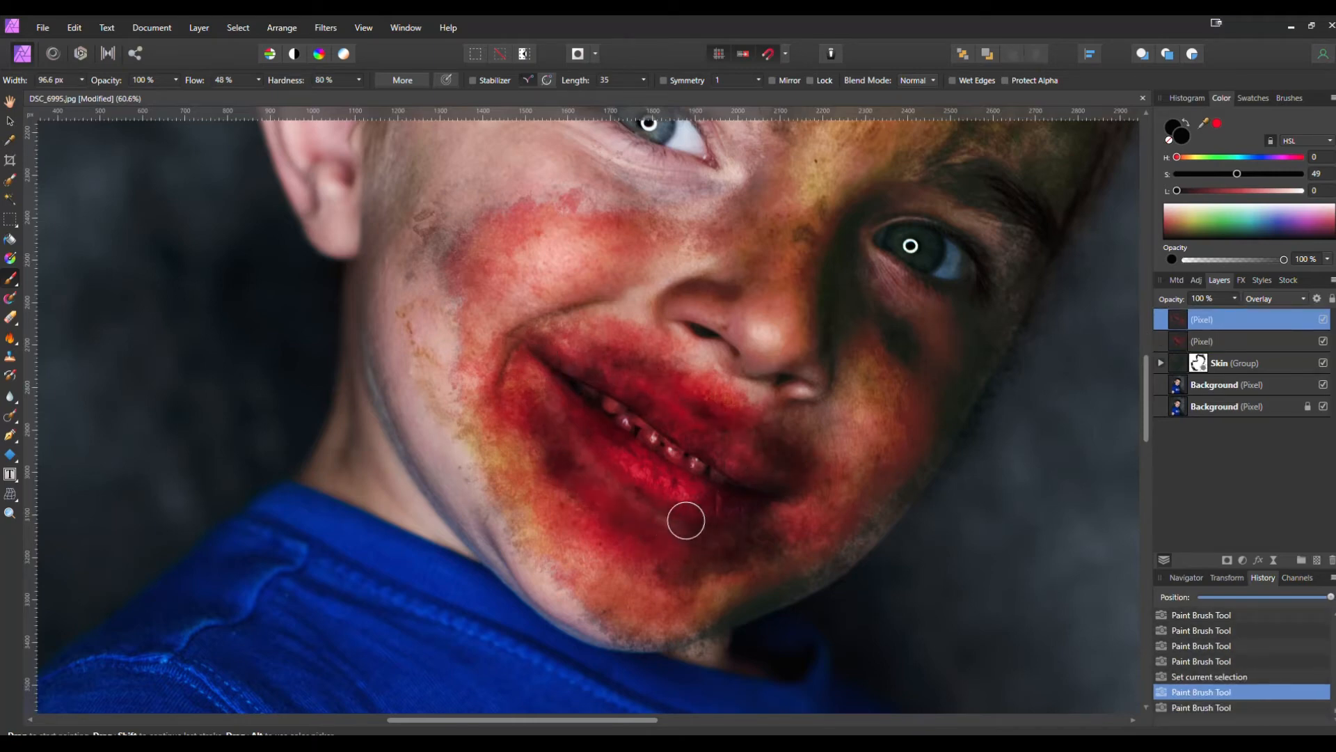
pyautogui.click(576, 503)
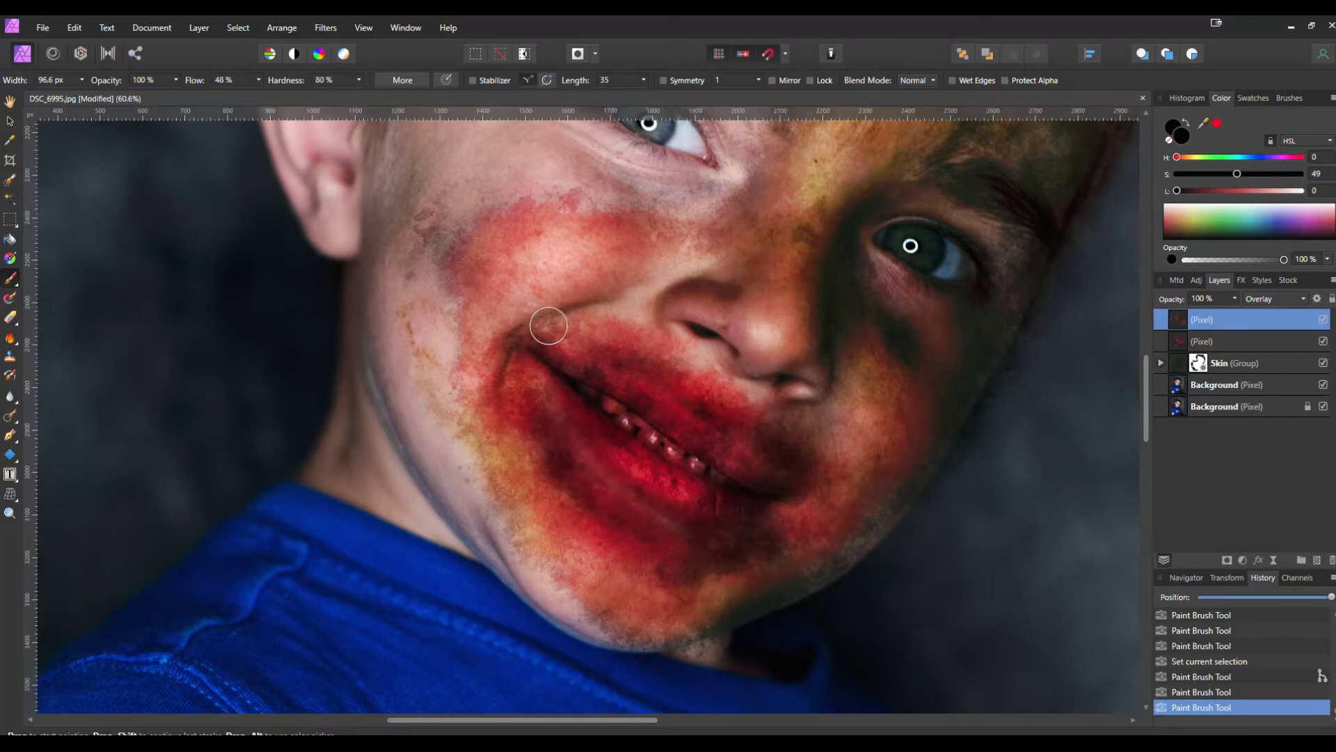
# Group the two Overlay paint layers and name the group Blood mouth.
pyautogui.scroll(-5, 804, 394)
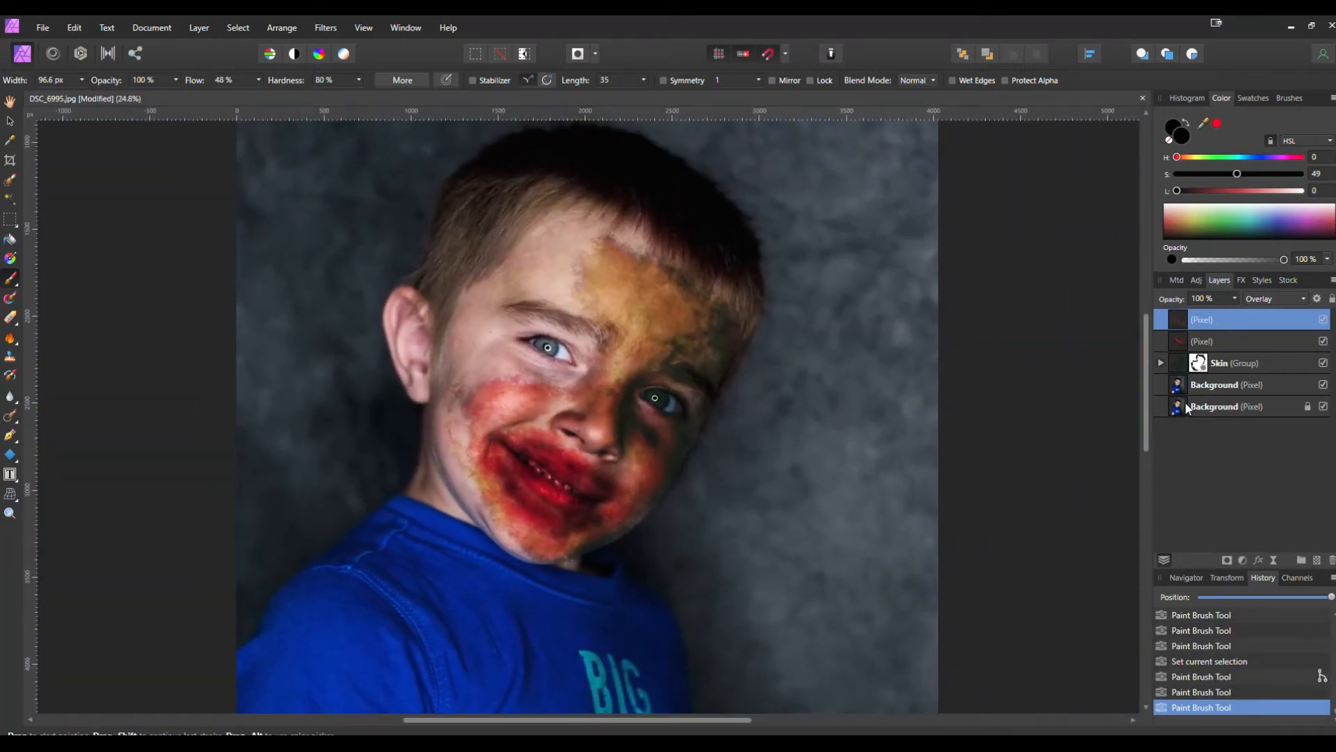
pyautogui.keyDown('ctrl'); pyautogui.click(1183, 340); pyautogui.keyUp('ctrl')
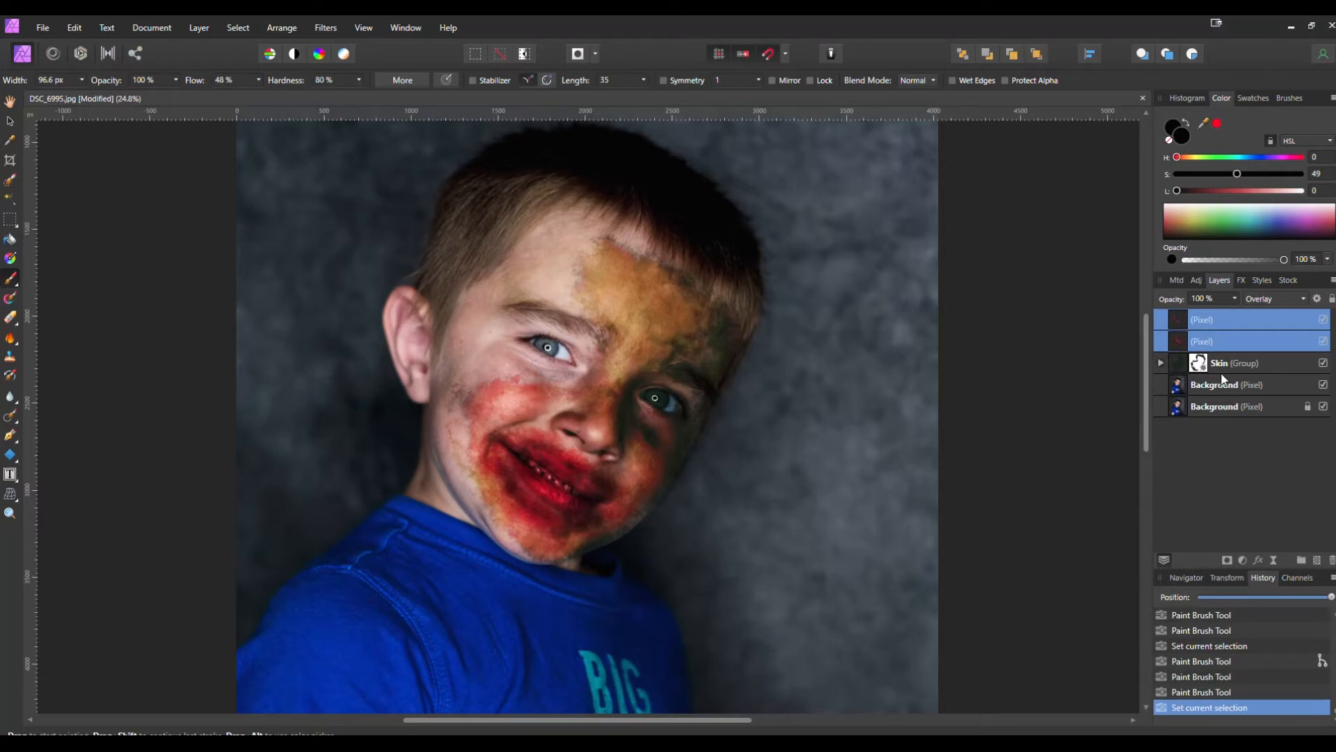
pyautogui.hotkey('ctrl', 'g')
pyautogui.doubleClick(1214, 319)
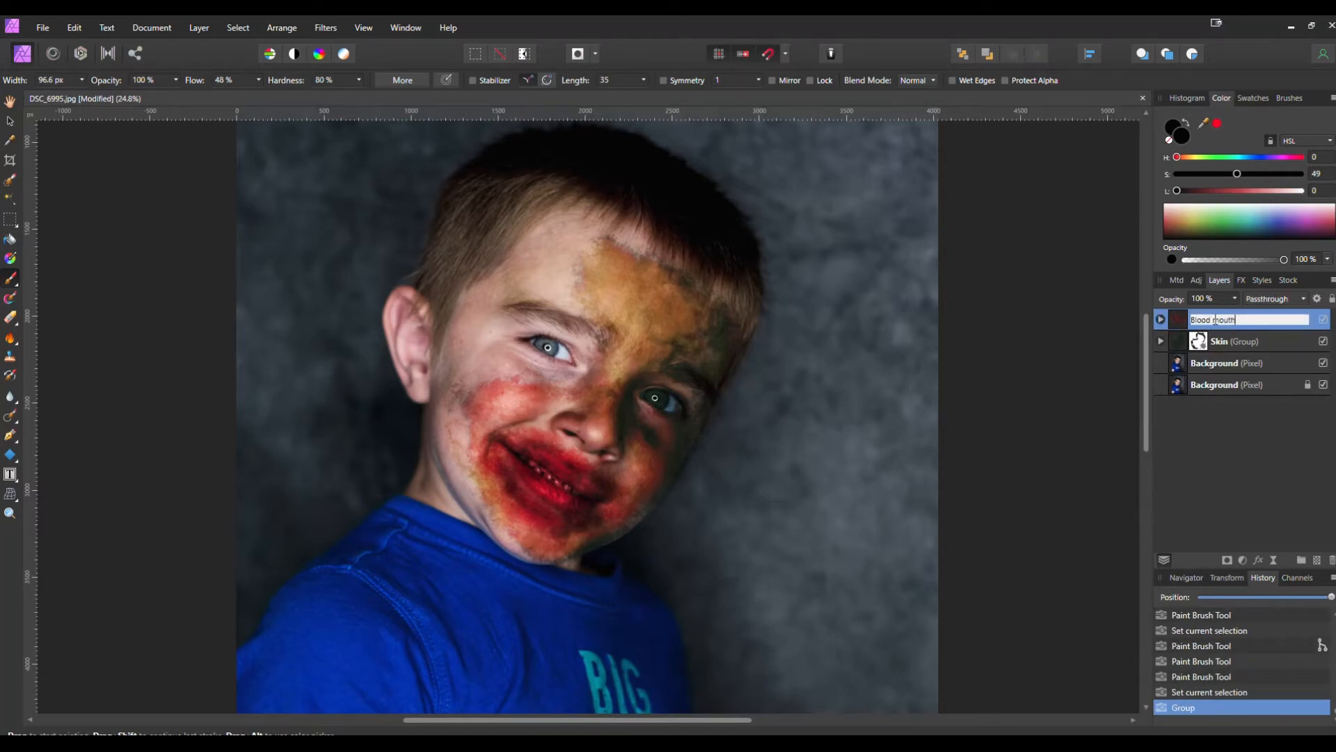
pyautogui.write('Blood mouth')
pyautogui.press('Return')
# Add a pixel layer above the Blood mouth group and choose a 320 px brush from the Textures category.
pyautogui.click(1321, 563)
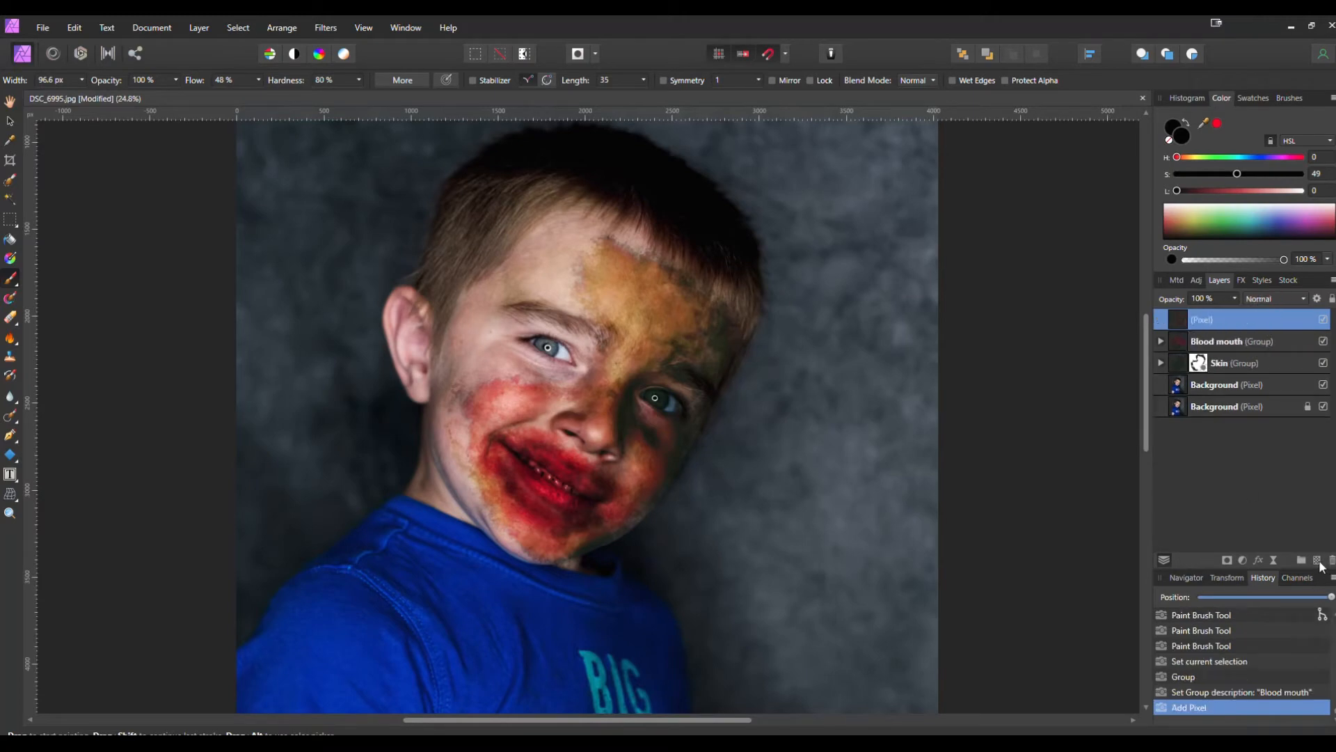
pyautogui.click(1289, 99)
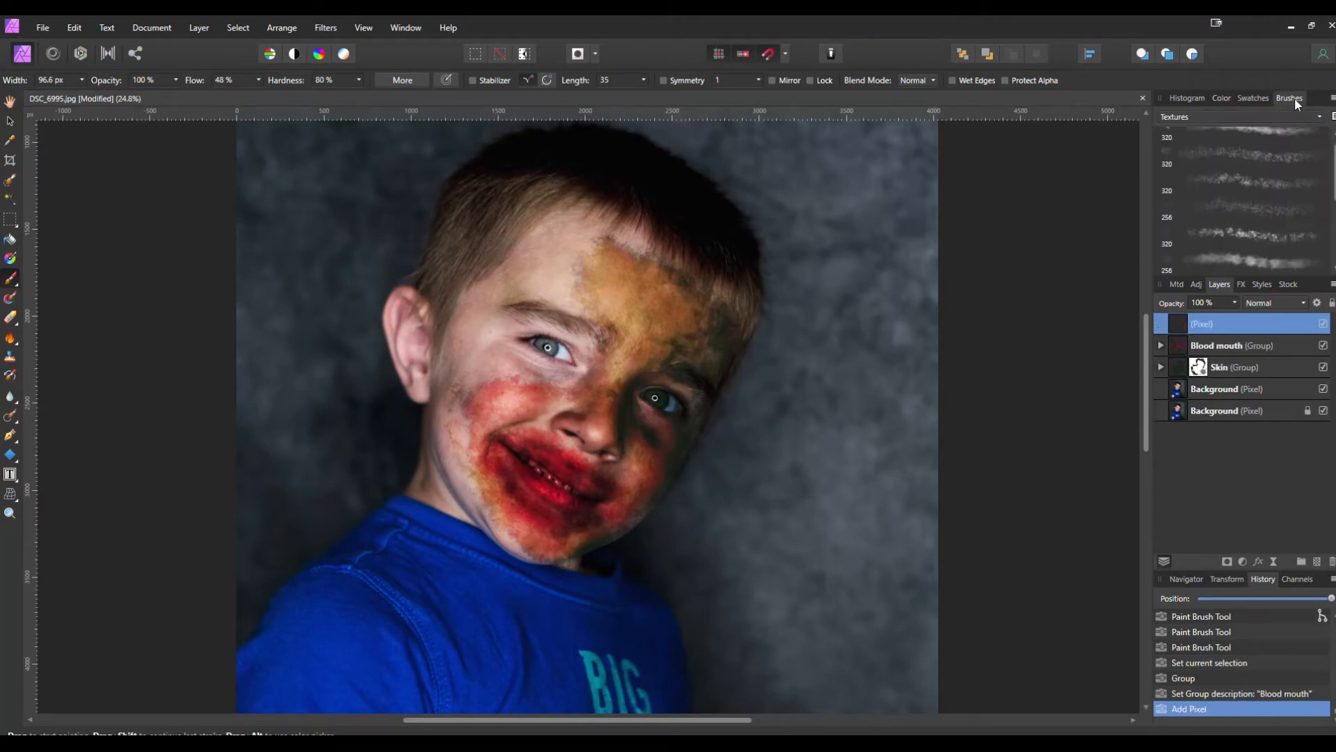
pyautogui.click(1243, 142)
# Reduce the texture brush to about 139 px, checking its size against the clean-side eye.
pyautogui.scroll(5, 638, 351)
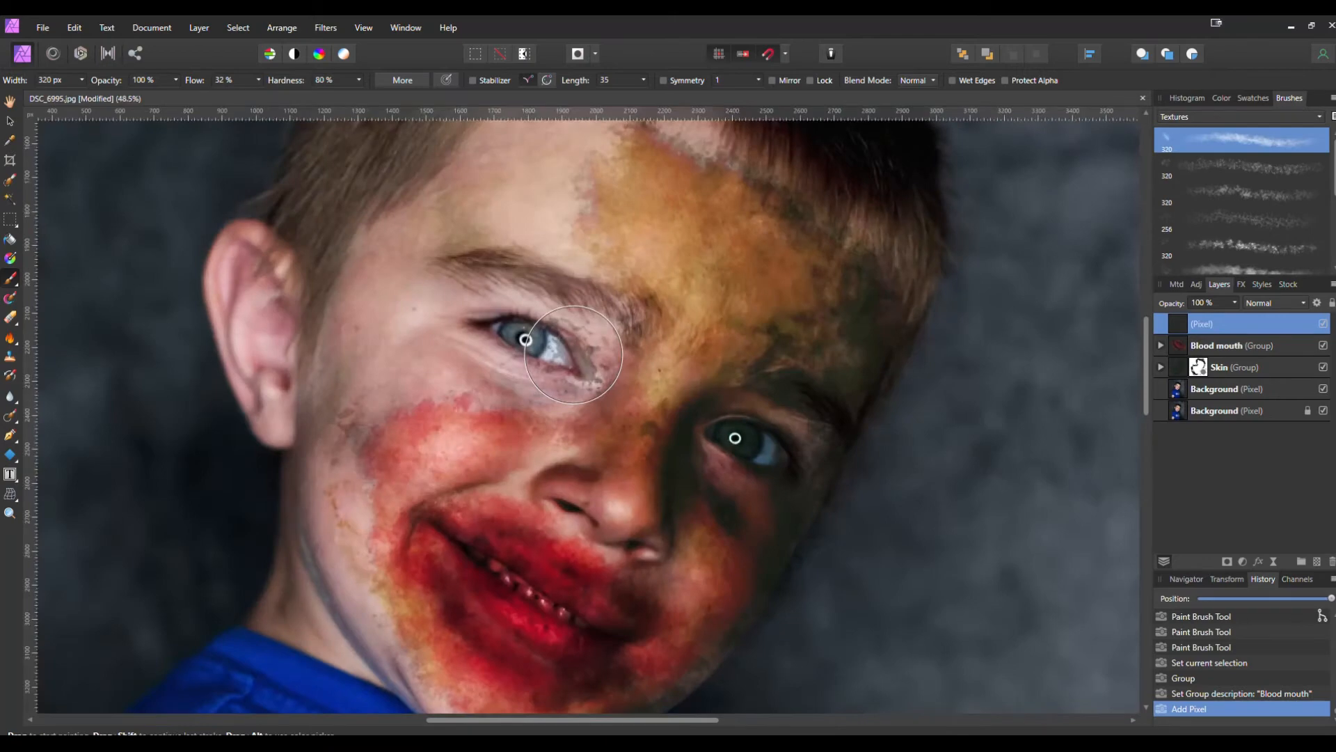
pyautogui.press('[')
pyautogui.press('[')
pyautogui.press('[')
pyautogui.press('[')
pyautogui.press('[')
pyautogui.press('[')
pyautogui.press('[')
pyautogui.press('[')
pyautogui.press('[')
pyautogui.press('[')
pyautogui.press('[')
pyautogui.press('[')
pyautogui.press('[')
pyautogui.press('[')
pyautogui.press('[')
pyautogui.press('[')
pyautogui.press('[')
pyautogui.press('[')
pyautogui.press('[')
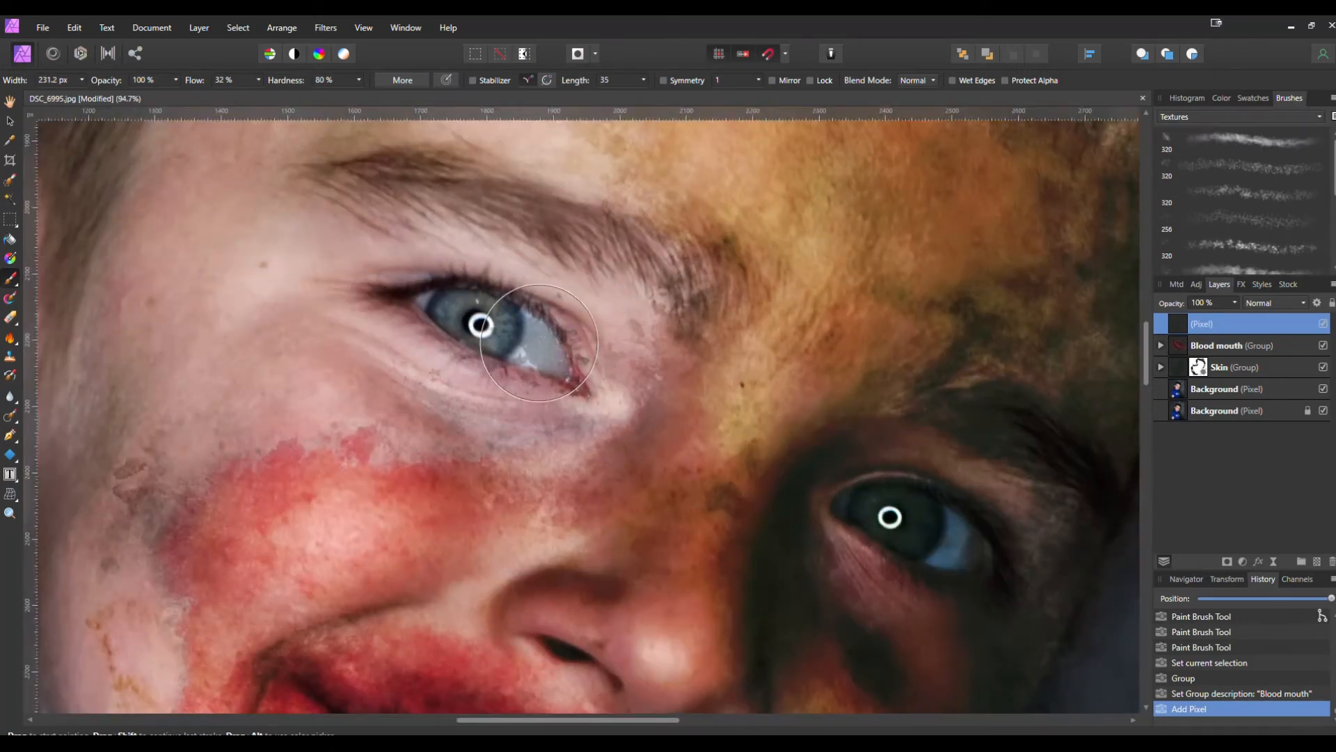
pyautogui.press(']')
pyautogui.press(']')
pyautogui.press(']')
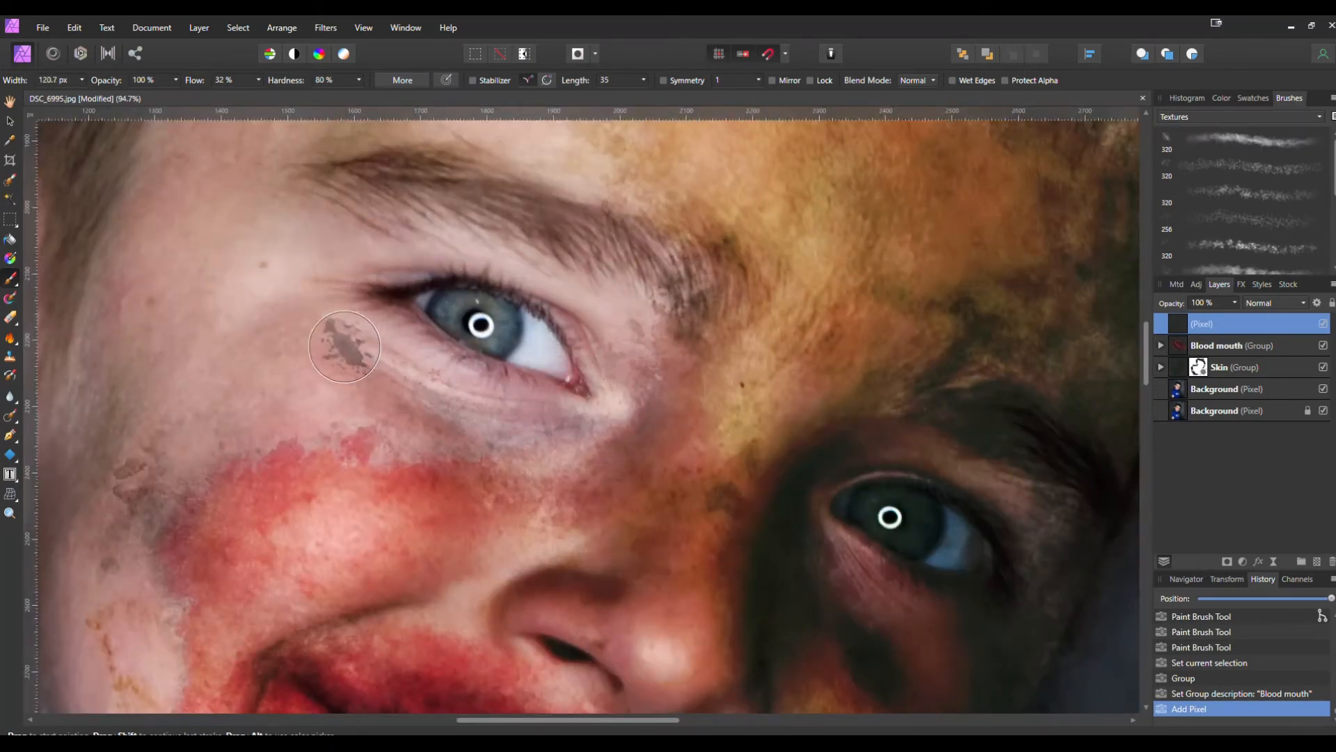
pyautogui.click(304, 369)
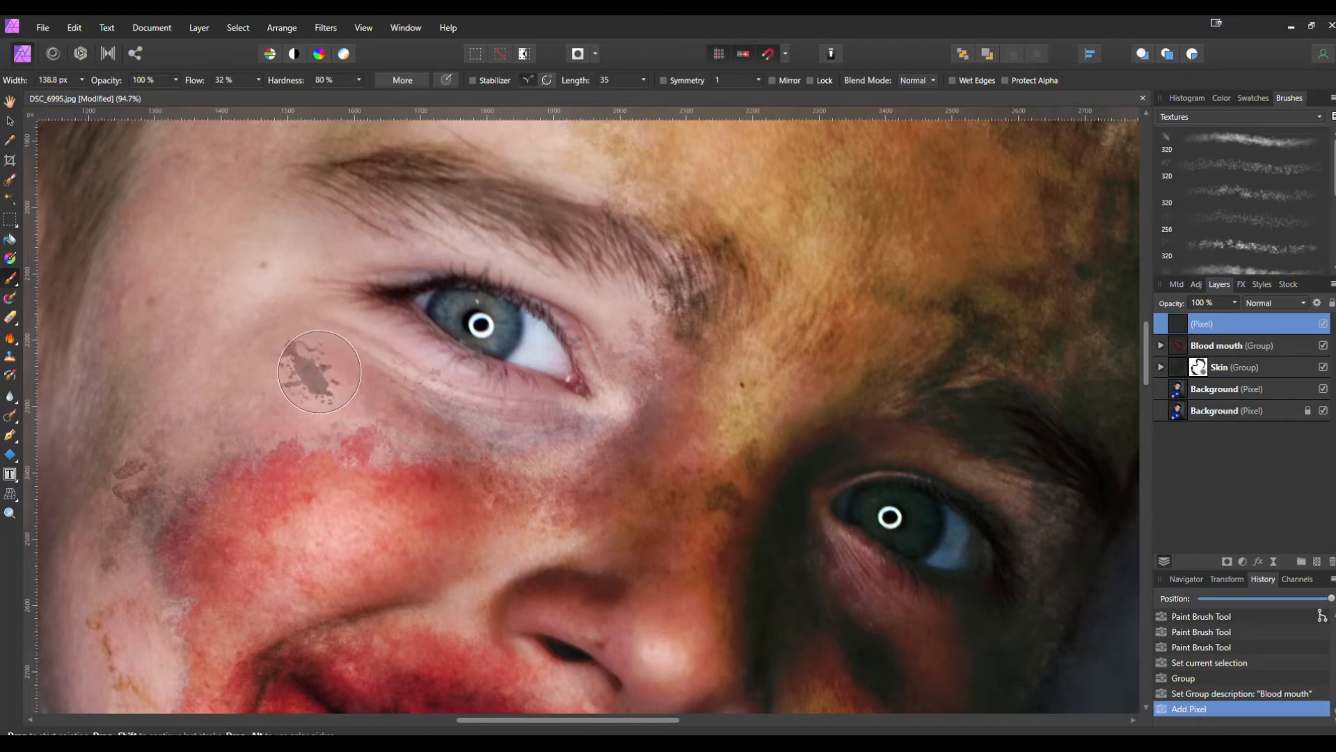
# Set the paint colour to saturation 63 and lightness 25, and reduce the brush width to 85.2 px for the eye.
pyautogui.click(1223, 99)
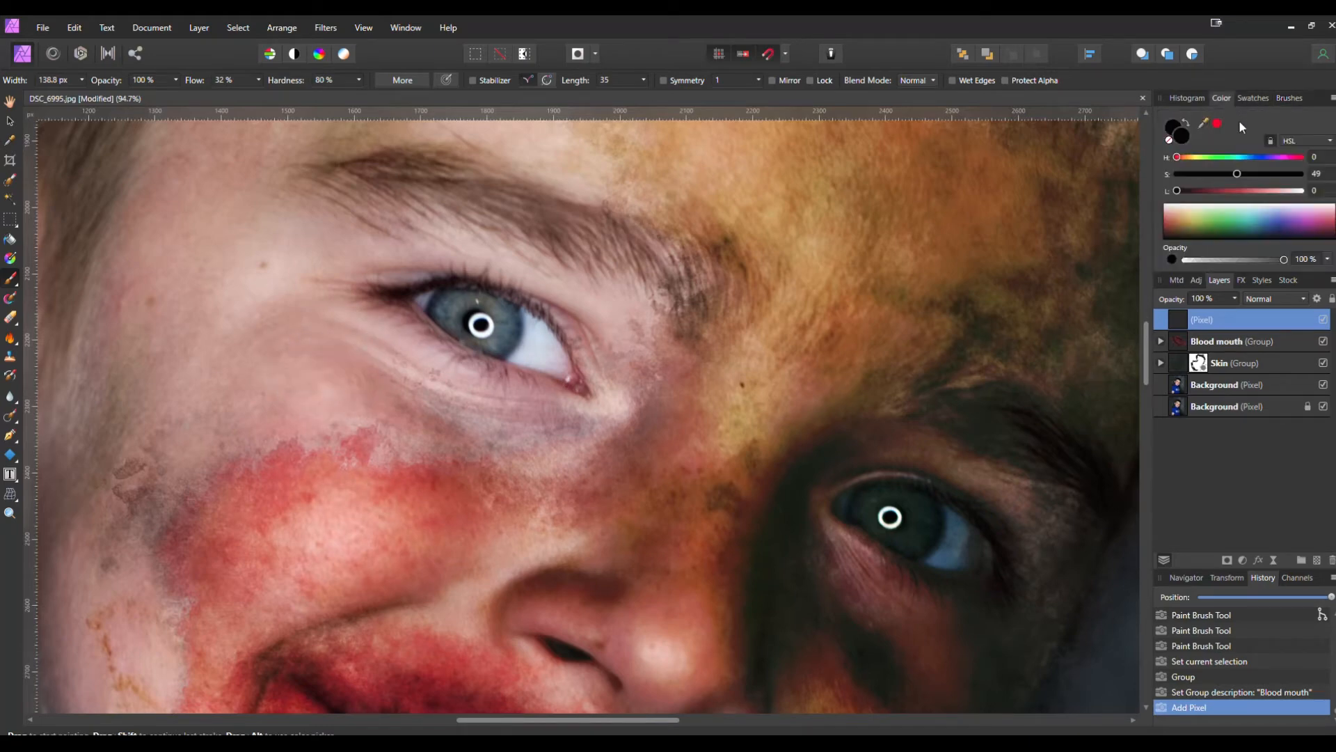
pyautogui.moveTo(1180, 192); pyautogui.dragTo(1207, 193)
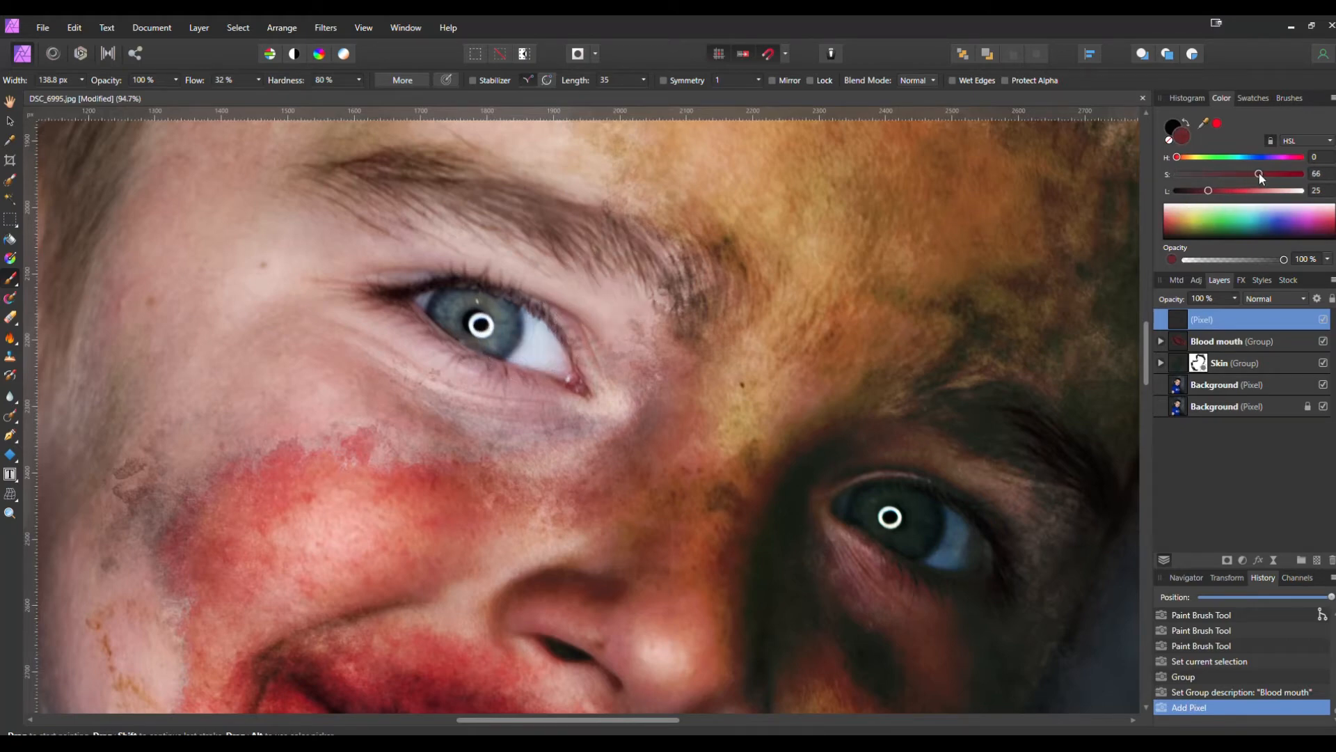
pyautogui.press('[')
pyautogui.press('[')
pyautogui.press('[')
pyautogui.press('[')
pyautogui.press('[')
pyautogui.press('[')
pyautogui.press('[')
pyautogui.press('[')
pyautogui.press('[')
pyautogui.press('[')
pyautogui.press('[')
pyautogui.press('[')
pyautogui.scroll(4, 536, 342)
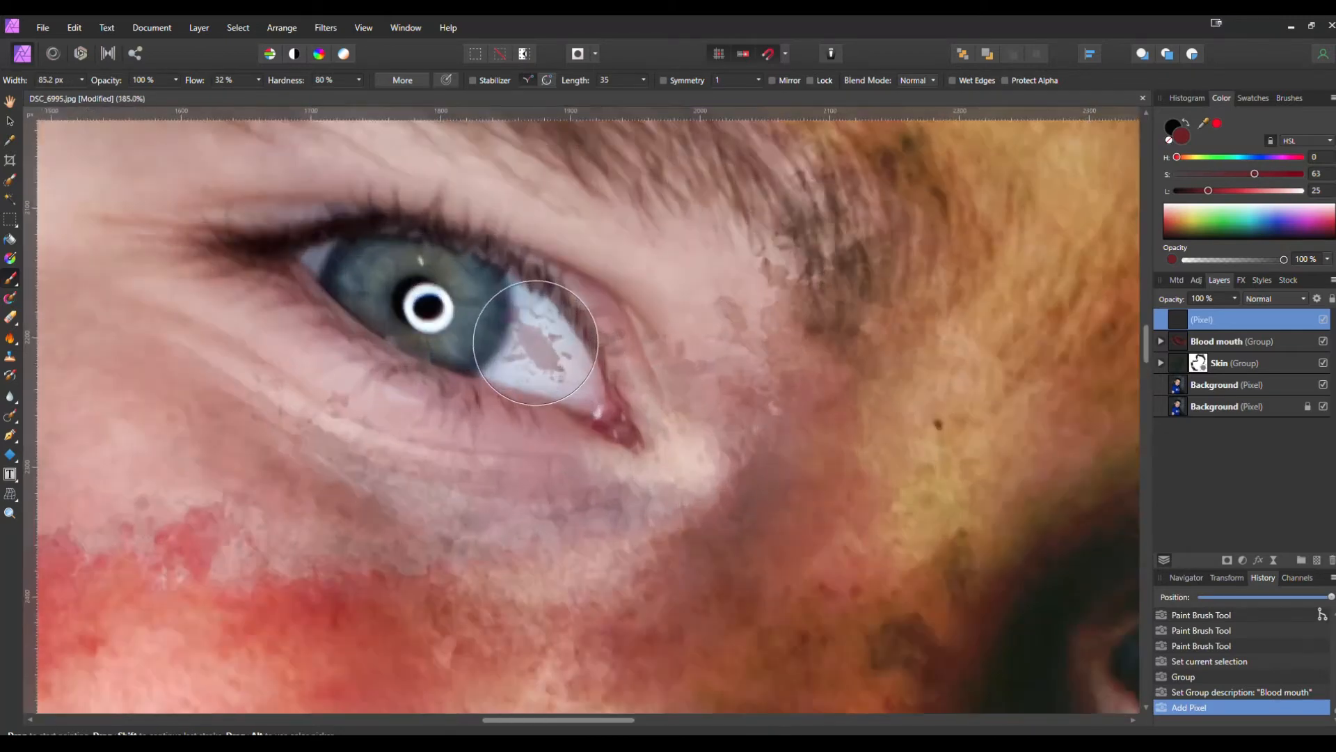
# Raise the paint lightness to 38 and undo the dark red trial stroke over the iris and eye white.
pyautogui.moveTo(576, 375)
pyautogui.mouseDown()
pyautogui.moveTo(512, 324)
pyautogui.moveTo(334, 268)
pyautogui.moveTo(536, 345)
pyautogui.mouseUp()
pyautogui.moveTo(1209, 191); pyautogui.dragTo(1233, 192)
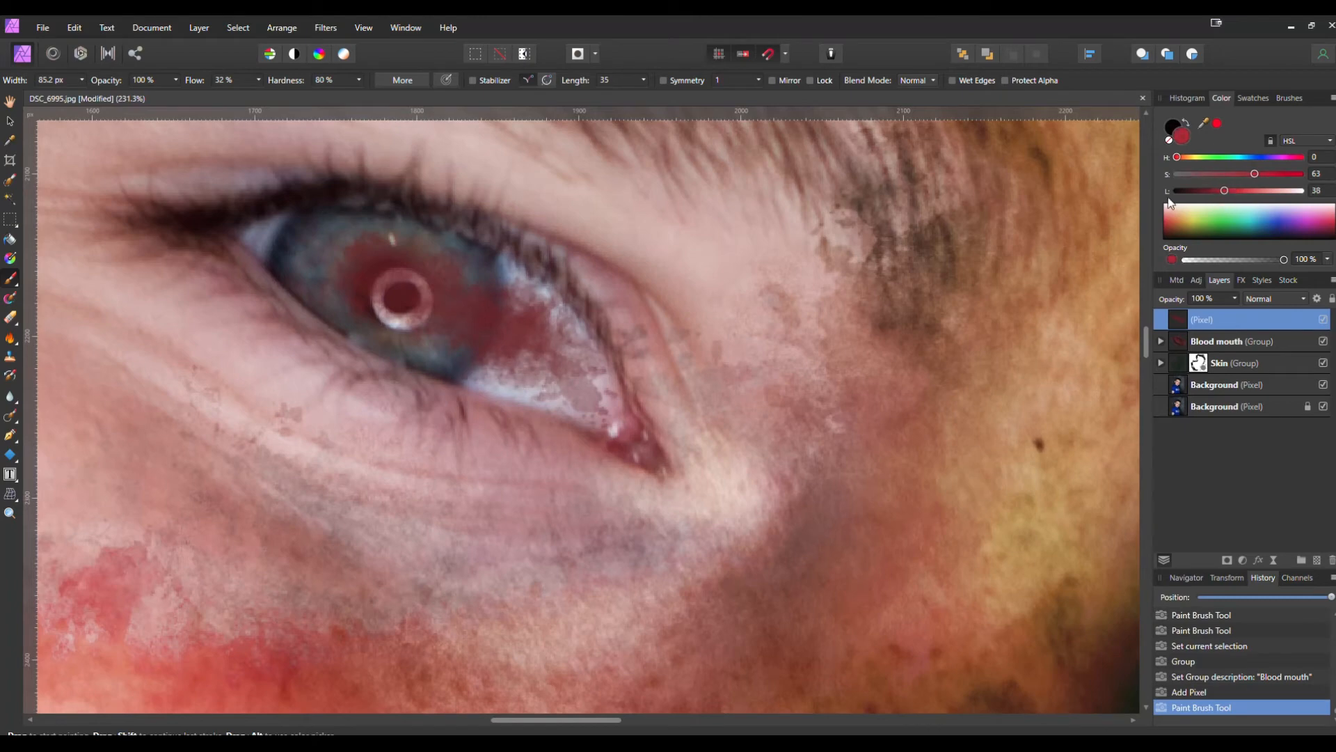
pyautogui.hotkey('ctrl', 'z')
# Try brighter red texture strokes over the iris and eye white, and undo them all.
pyautogui.moveTo(585, 352)
pyautogui.mouseDown()
pyautogui.moveTo(447, 313)
pyautogui.moveTo(364, 272)
pyautogui.moveTo(552, 343)
pyautogui.moveTo(328, 253)
pyautogui.moveTo(596, 358)
pyautogui.mouseUp()
pyautogui.scroll(-6, 758, 396)
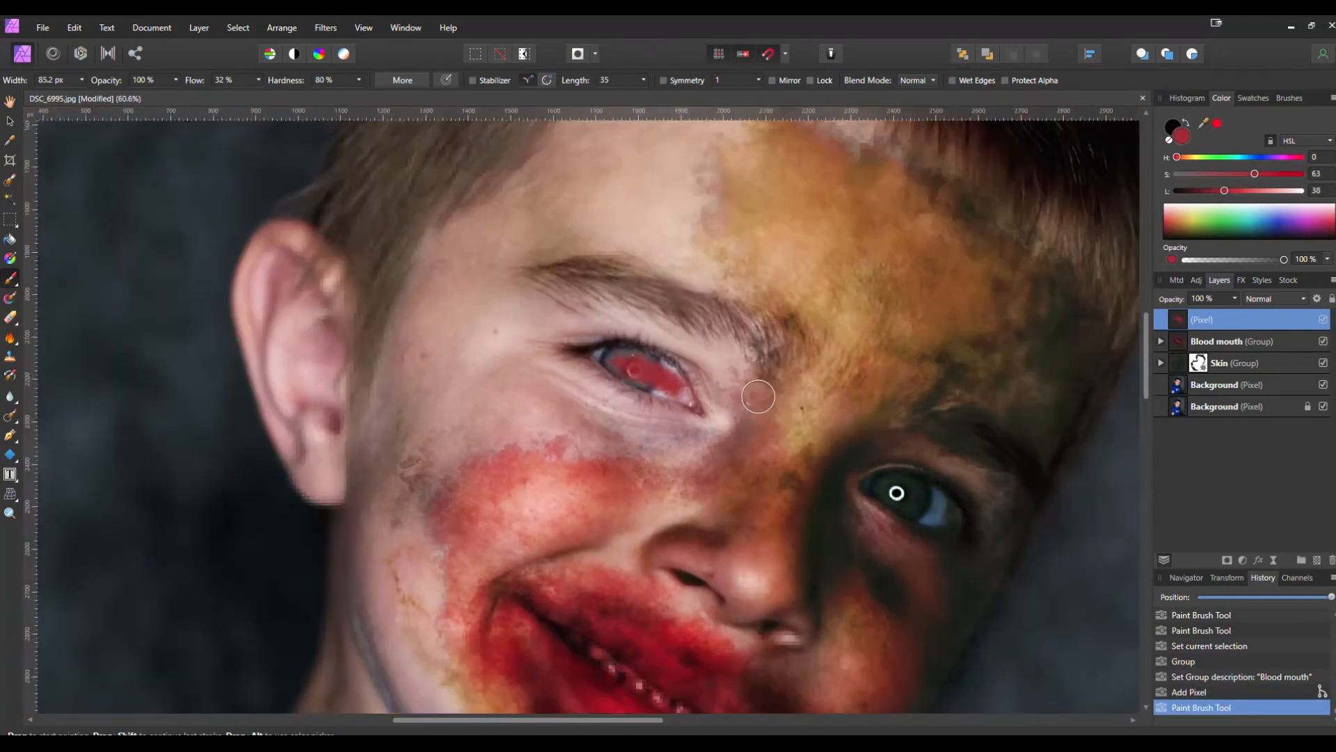
pyautogui.hotkey('ctrl', 'z')
pyautogui.scroll(5, 671, 381)
pyautogui.moveTo(683, 395)
pyautogui.mouseDown()
pyautogui.moveTo(641, 353)
pyautogui.moveTo(511, 324)
pyautogui.moveTo(522, 304)
pyautogui.moveTo(641, 353)
pyautogui.mouseUp()
pyautogui.moveTo(684, 395)
pyautogui.mouseDown()
pyautogui.moveTo(703, 400)
pyautogui.moveTo(638, 339)
pyautogui.mouseUp()
pyautogui.hotkey('ctrl', 'z')
pyautogui.hotkey('ctrl', 'z')
pyautogui.hotkey('ctrl', 'z')
pyautogui.hotkey('ctrl', 'z')
pyautogui.hotkey('ctrl', 'z')
pyautogui.hotkey('ctrl', 'z')
pyautogui.hotkey('ctrl', 'z')
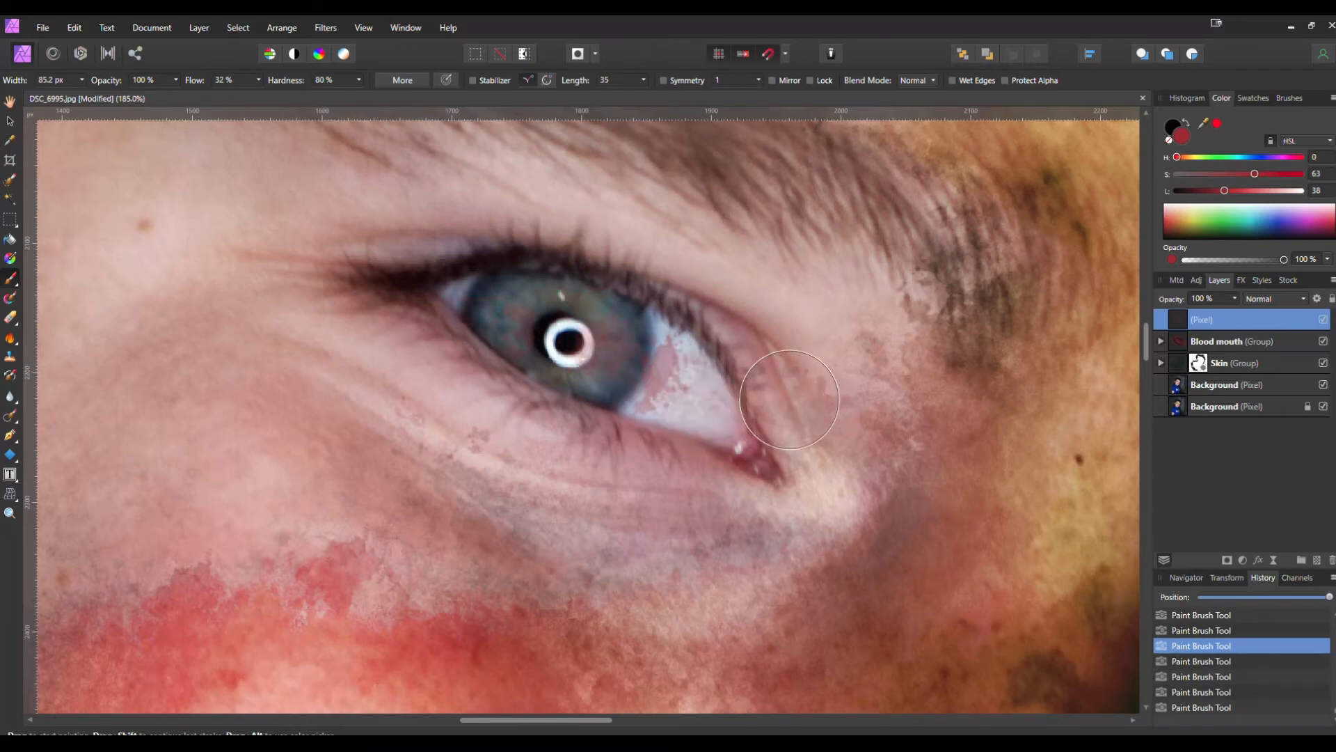
pyautogui.hotkey('ctrl', 'z')
pyautogui.hotkey('ctrl', 'z')
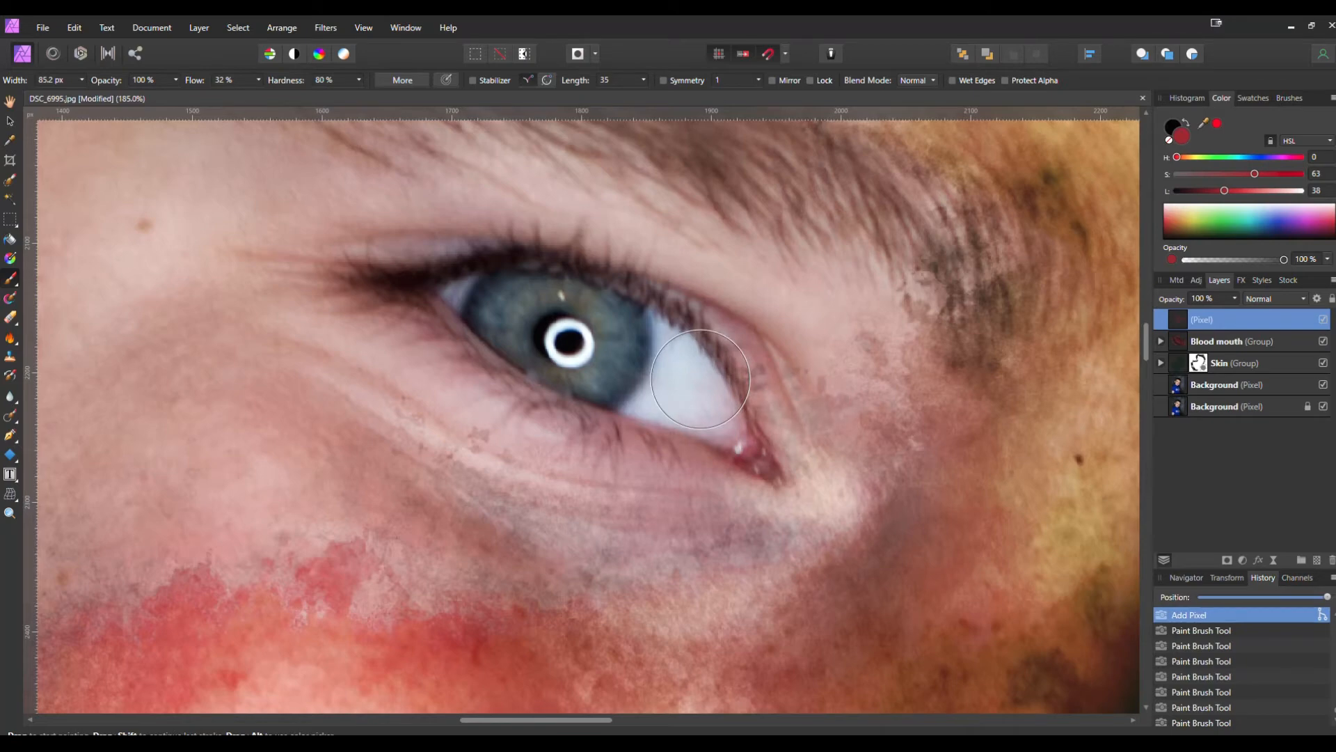
pyautogui.moveTo(730, 410)
pyautogui.mouseDown()
pyautogui.moveTo(679, 402)
pyautogui.moveTo(725, 404)
pyautogui.moveTo(539, 288)
pyautogui.moveTo(858, 466)
pyautogui.moveTo(799, 440)
pyautogui.moveTo(858, 427)
pyautogui.moveTo(819, 422)
pyautogui.mouseUp()
pyautogui.hotkey('ctrl', 'z')
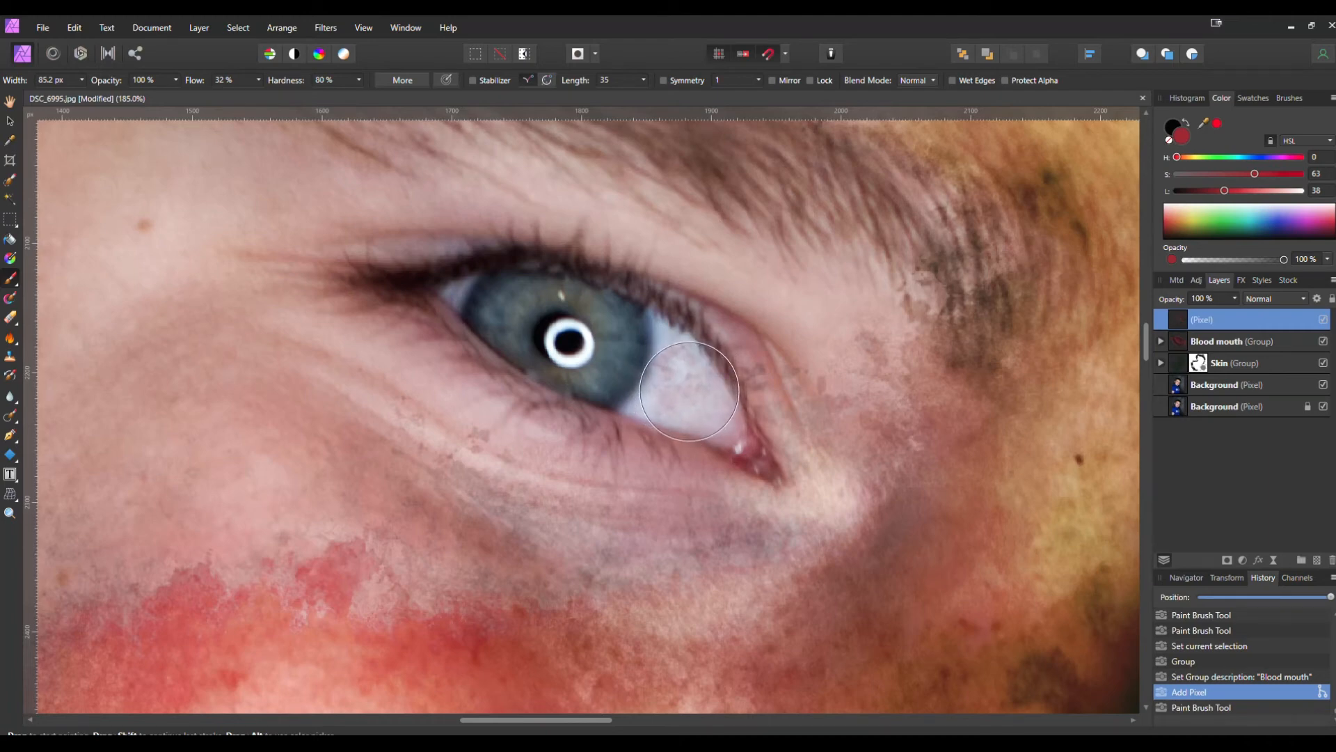
# Dab faint red texture onto the white and iris of the clean-side eye, undoing the dab near the inner corner.
pyautogui.moveTo(690, 389); pyautogui.dragTo(698, 387)
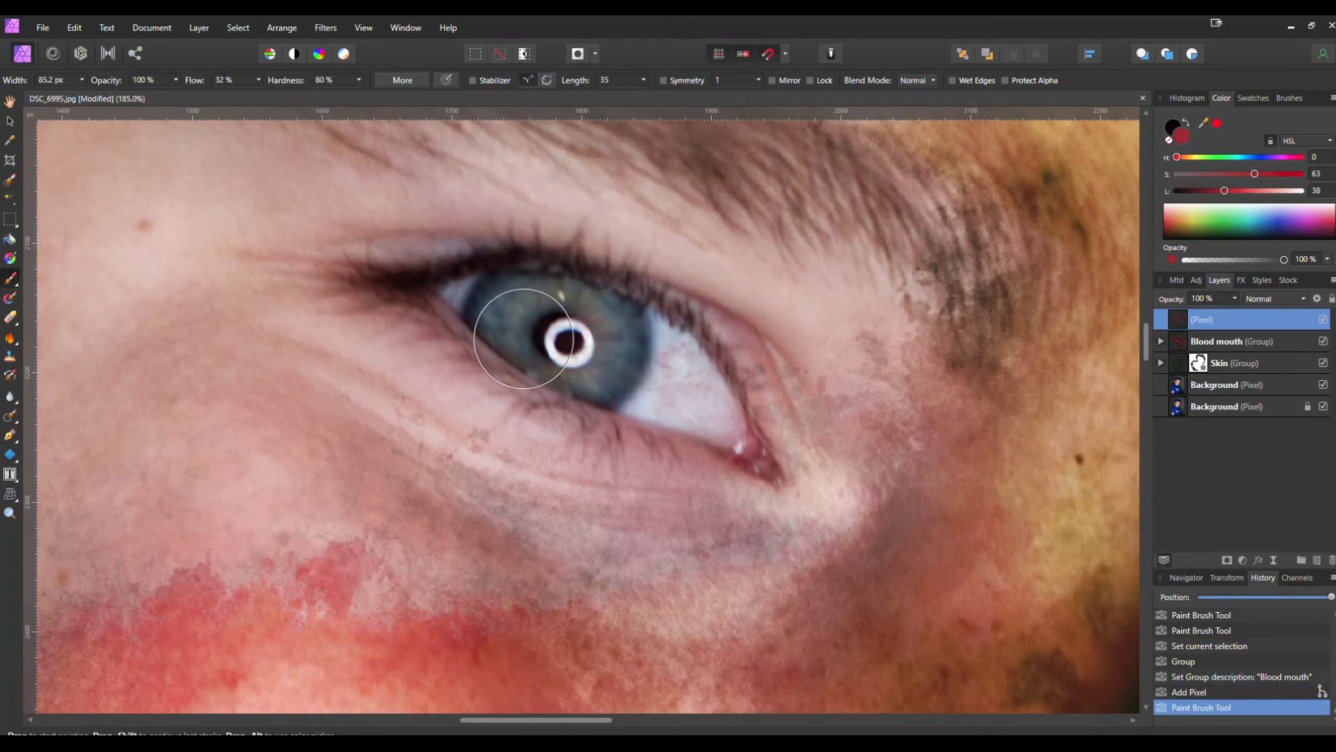
pyautogui.click(479, 306)
pyautogui.click(579, 299)
pyautogui.click(651, 373)
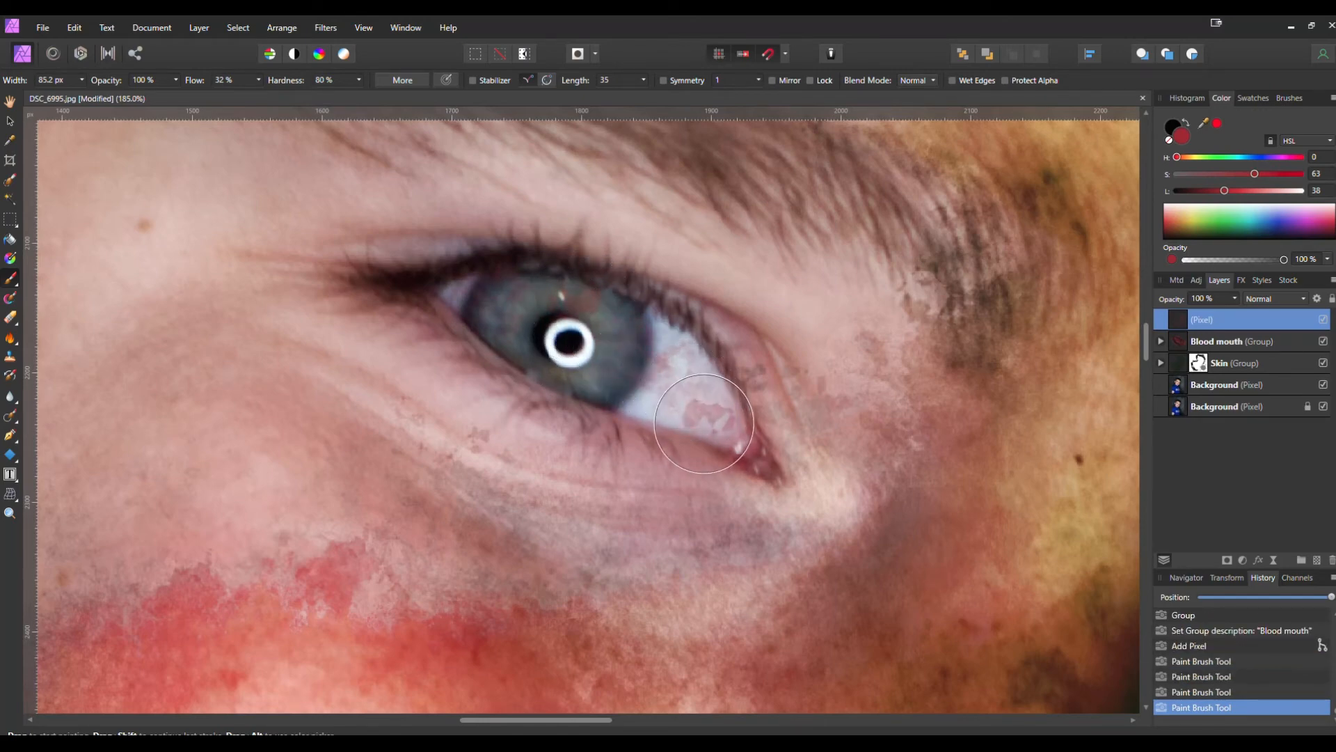
pyautogui.click(712, 420)
pyautogui.hotkey('ctrl', 'z')
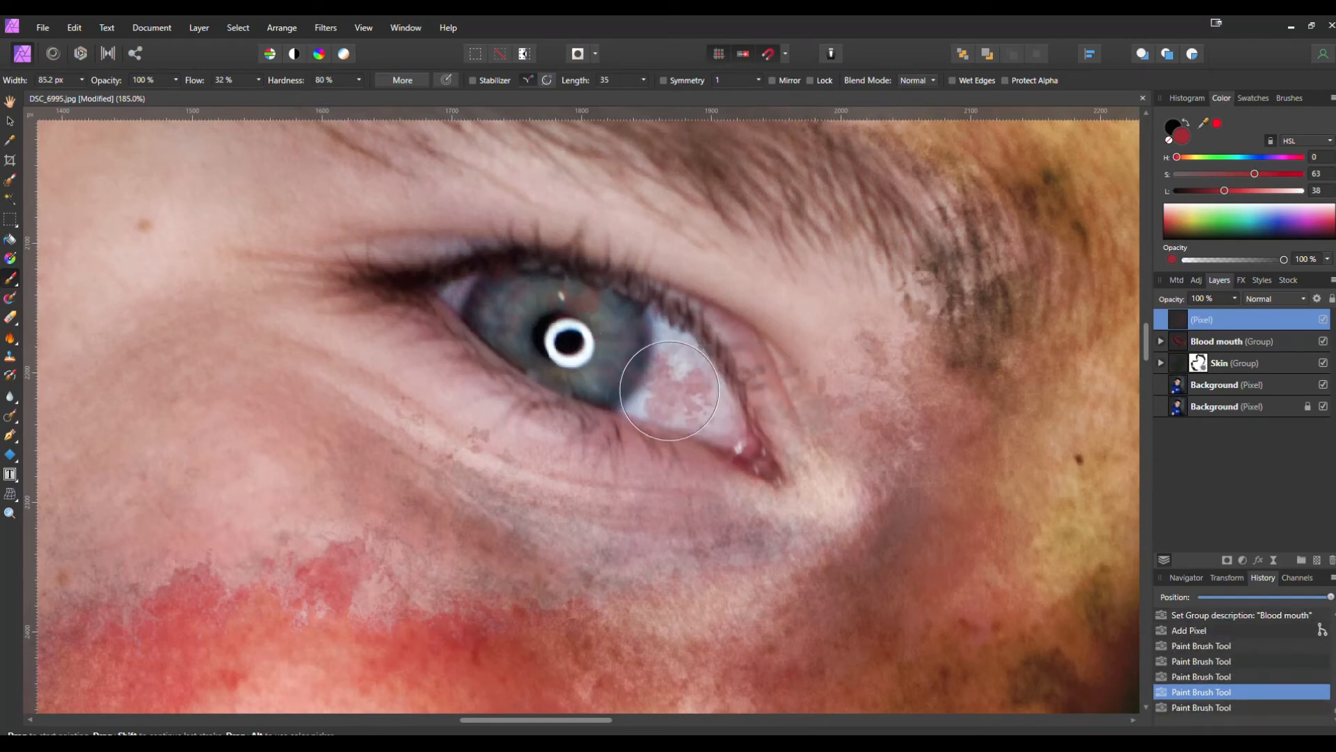
pyautogui.click(679, 390)
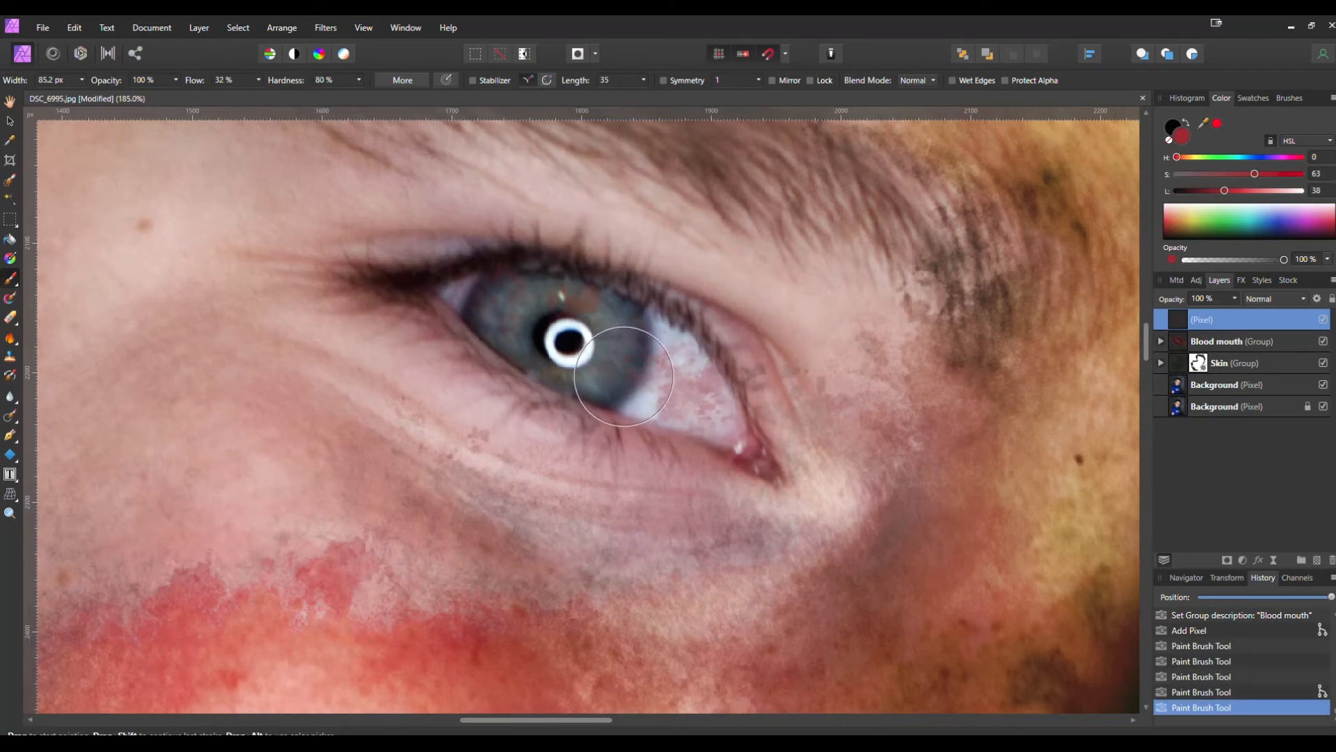
pyautogui.moveTo(527, 348)
pyautogui.mouseDown()
pyautogui.moveTo(472, 305)
pyautogui.moveTo(653, 335)
pyautogui.moveTo(637, 381)
pyautogui.moveTo(595, 382)
pyautogui.mouseUp()
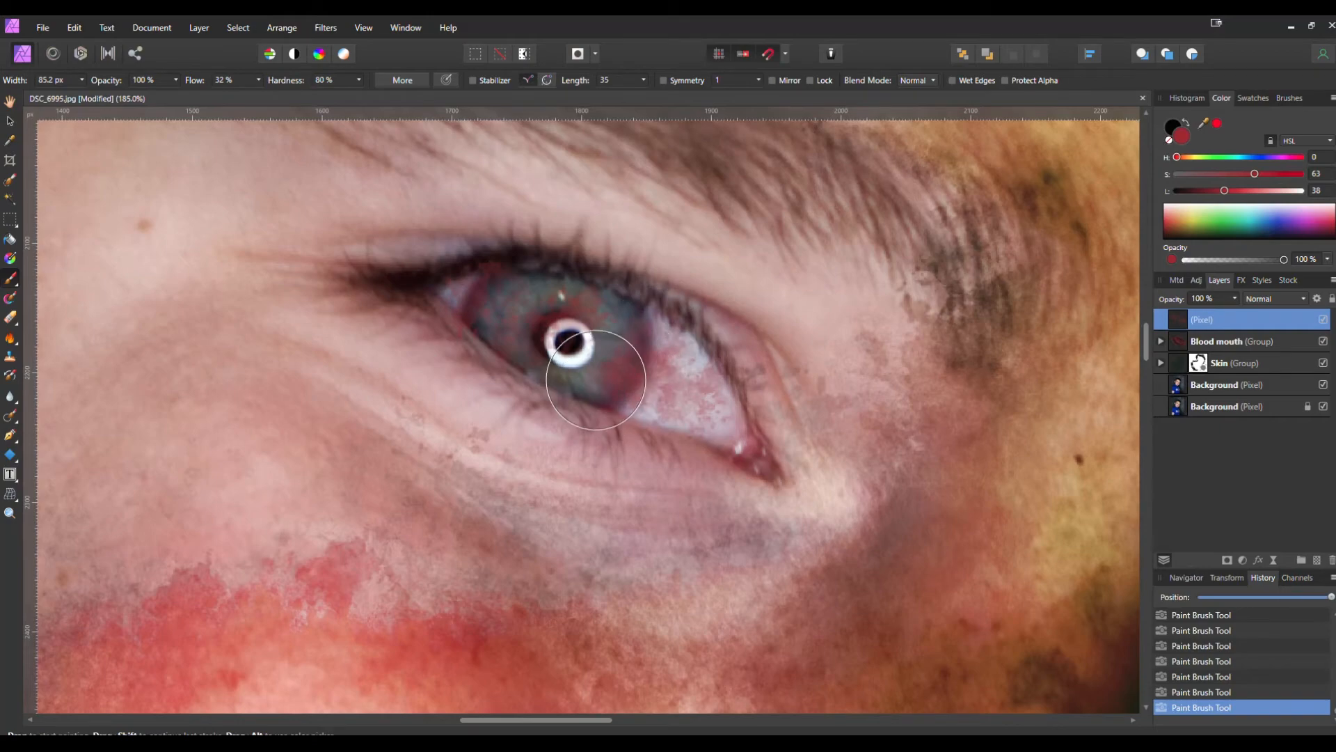
# Expand the Skin group and select its mask for editing around the eye on the dark, discoloured side.
pyautogui.scroll(-5, 905, 428)
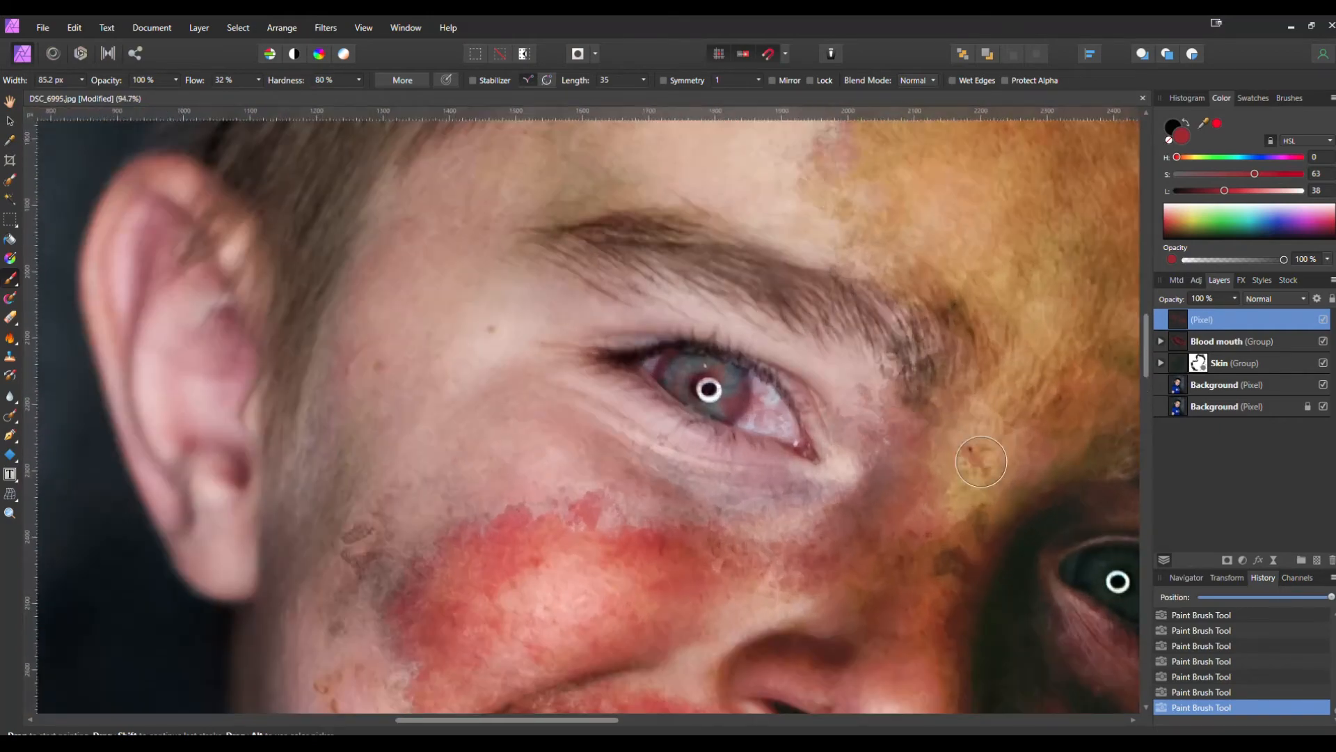
pyautogui.moveTo(981, 461); pyautogui.dragTo(510, 277)
pyautogui.scroll(5, 671, 393)
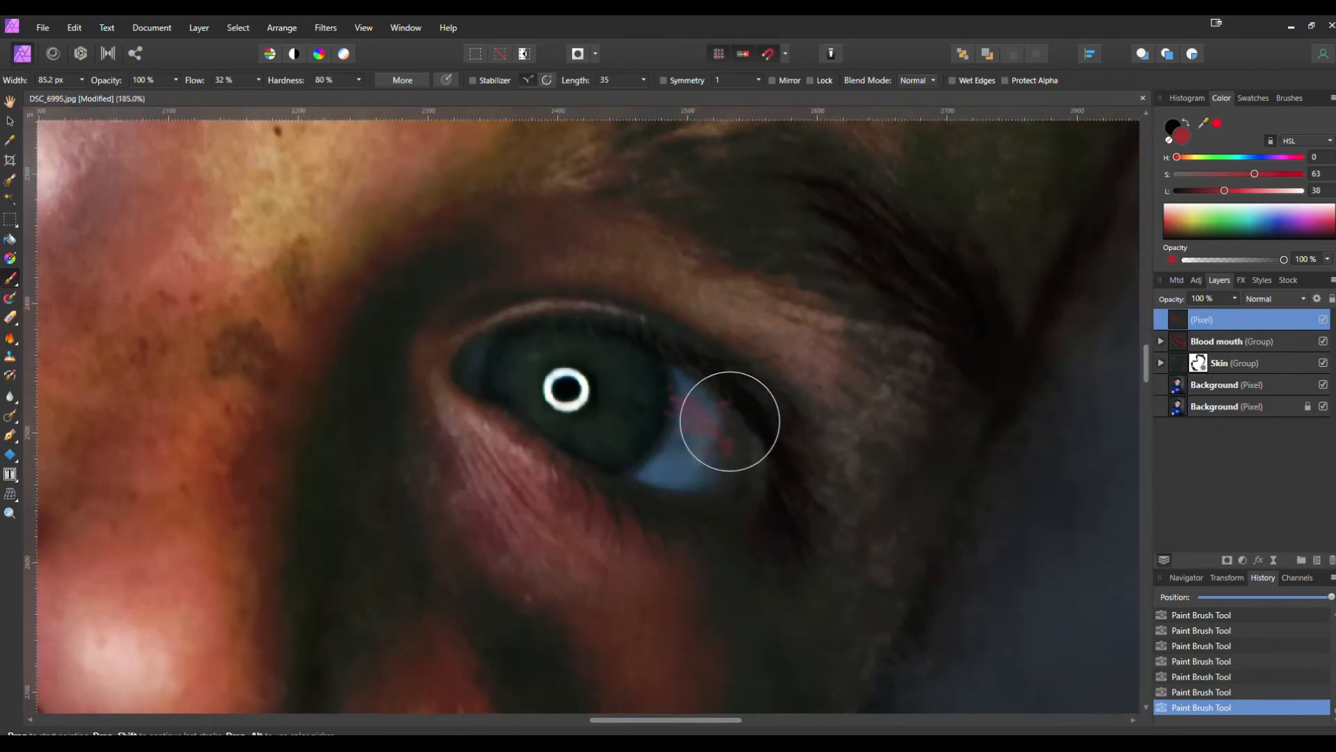
pyautogui.click(1178, 363)
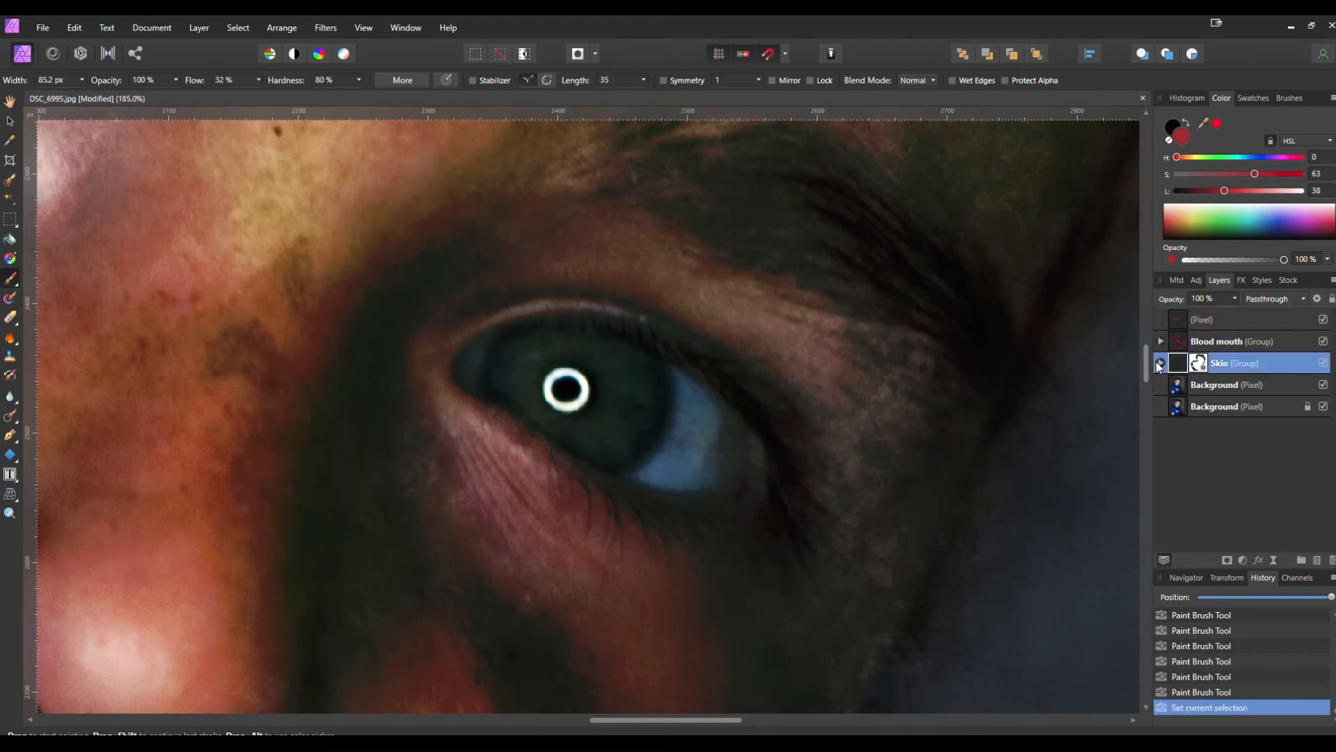
pyautogui.click(1160, 363)
pyautogui.click(1198, 384)
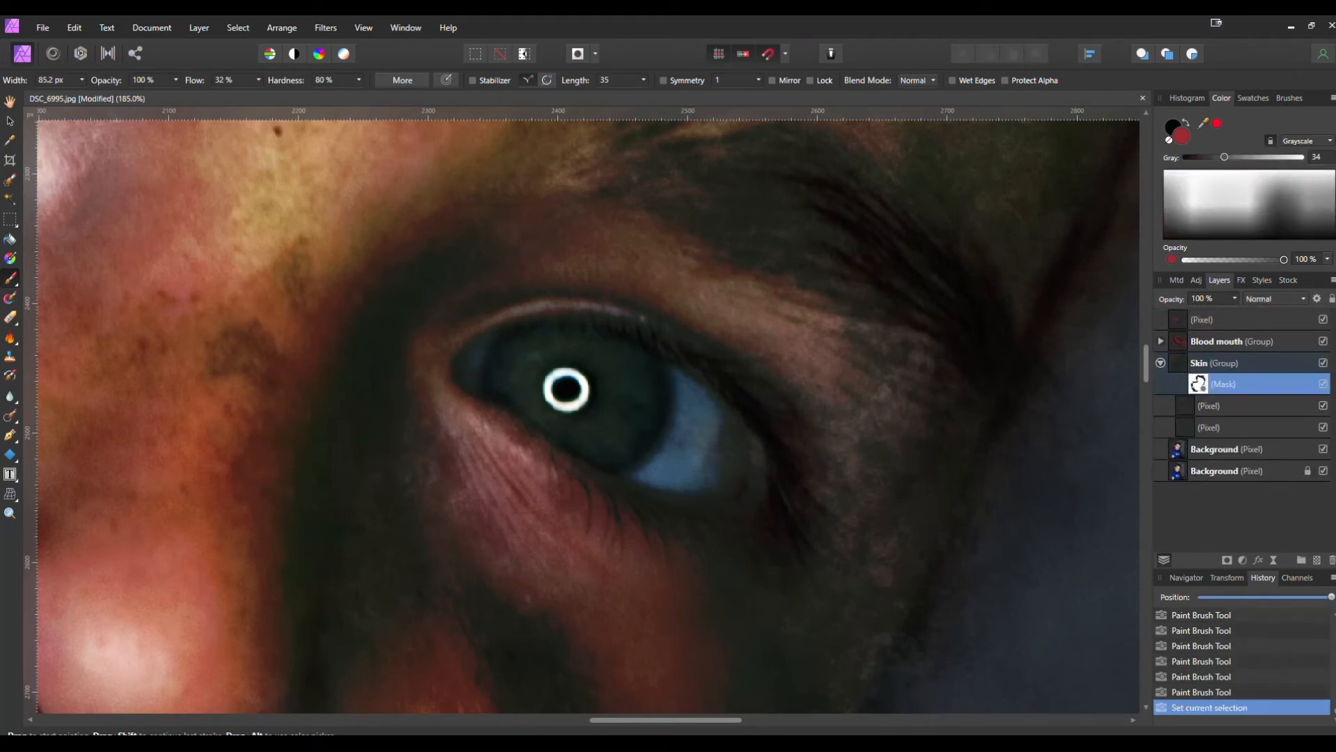
# Choose the 8 px round brush from the Basic set and lower its hardness to 10%.
pyautogui.click(1289, 97)
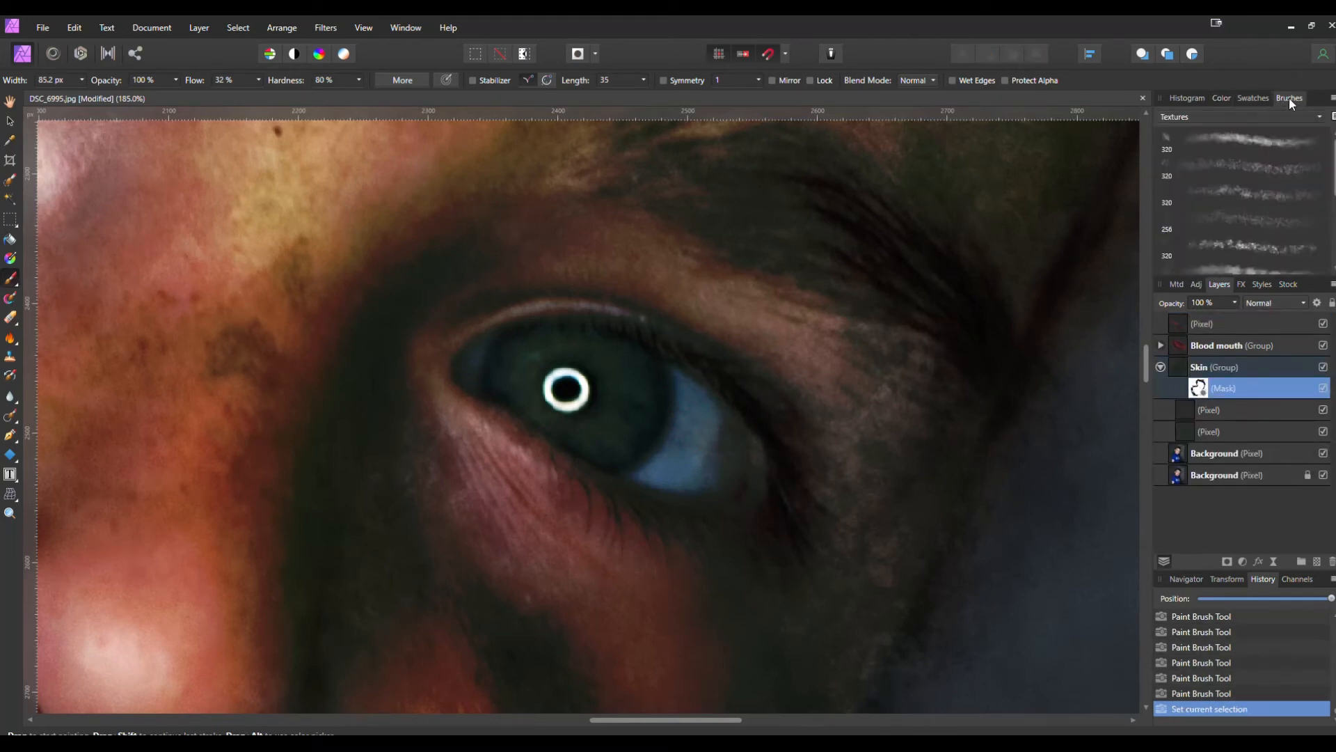
pyautogui.click(1237, 113)
pyautogui.click(1182, 149)
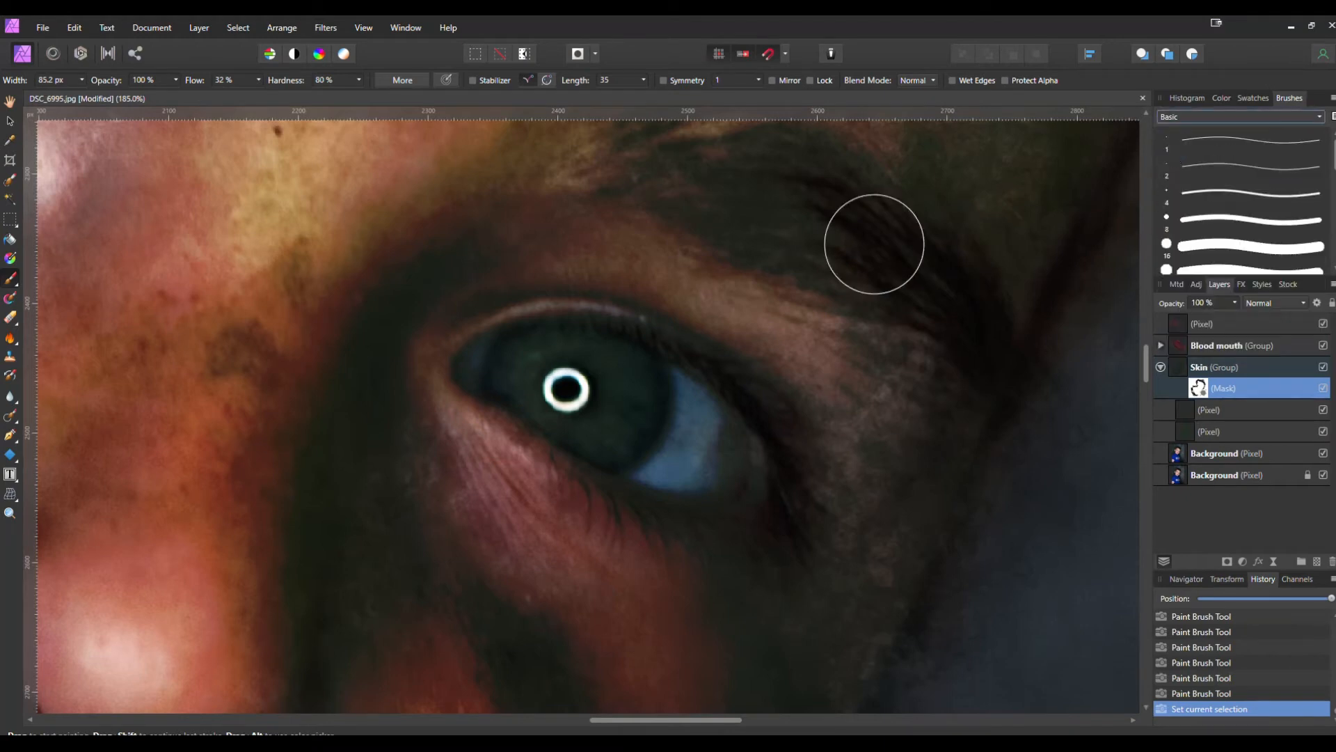
pyautogui.click(1225, 221)
pyautogui.moveTo(347, 90); pyautogui.dragTo(274, 101)
pyautogui.scroll(2, 649, 372)
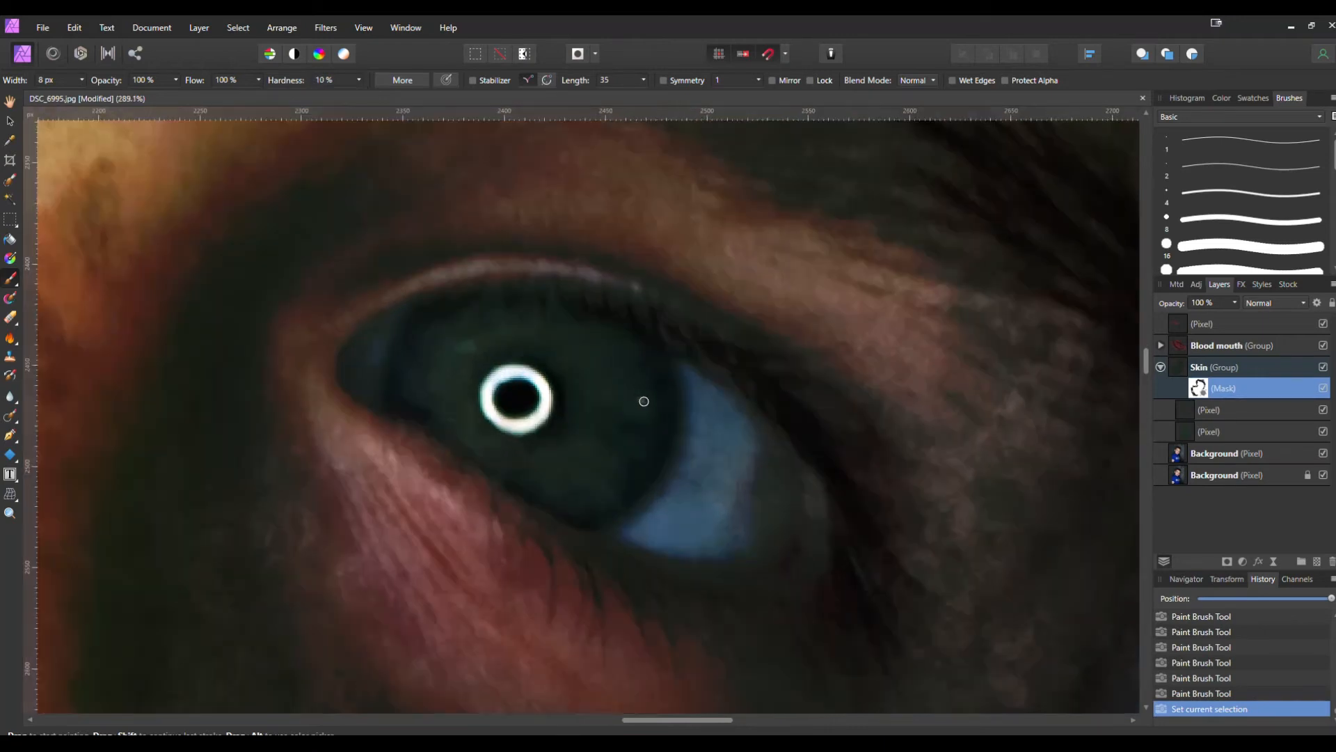
# Enlarge the brush and paint on the Skin mask to clear the discolouration from the dark-side eye's iris and white.
pyautogui.press(']')
pyautogui.press(']')
pyautogui.press(']')
pyautogui.press(']')
pyautogui.press(']')
pyautogui.press(']')
pyautogui.press(']')
pyautogui.press(']')
pyautogui.press(']')
pyautogui.press(']')
pyautogui.press(']')
pyautogui.press(']')
pyautogui.press(']')
pyautogui.press(']')
pyautogui.moveTo(656, 412)
pyautogui.mouseDown()
pyautogui.moveTo(729, 485)
pyautogui.moveTo(718, 462)
pyautogui.moveTo(742, 461)
pyautogui.moveTo(764, 485)
pyautogui.moveTo(762, 521)
pyautogui.moveTo(736, 535)
pyautogui.moveTo(616, 495)
pyautogui.moveTo(387, 377)
pyautogui.moveTo(439, 350)
pyautogui.moveTo(507, 341)
pyautogui.moveTo(628, 370)
pyautogui.moveTo(691, 421)
pyautogui.moveTo(493, 367)
pyautogui.moveTo(667, 474)
pyautogui.moveTo(475, 371)
pyautogui.moveTo(622, 435)
pyautogui.moveTo(372, 359)
pyautogui.moveTo(382, 371)
pyautogui.moveTo(391, 349)
pyautogui.moveTo(434, 350)
pyautogui.moveTo(438, 337)
pyautogui.moveTo(512, 320)
pyautogui.moveTo(632, 358)
pyautogui.moveTo(552, 332)
pyautogui.moveTo(670, 350)
pyautogui.moveTo(721, 381)
pyautogui.moveTo(758, 439)
pyautogui.moveTo(779, 499)
pyautogui.moveTo(757, 546)
pyautogui.moveTo(583, 501)
pyautogui.moveTo(403, 383)
pyautogui.moveTo(457, 405)
pyautogui.moveTo(412, 365)
pyautogui.moveTo(454, 400)
pyautogui.moveTo(568, 447)
pyautogui.moveTo(657, 450)
pyautogui.moveTo(471, 457)
pyautogui.mouseUp()
# Reduce the brush width to 69.9 px and paint white on the mask to restore the discolouration along the lower eyelid.
pyautogui.press('[')
pyautogui.press('[')
pyautogui.press('[')
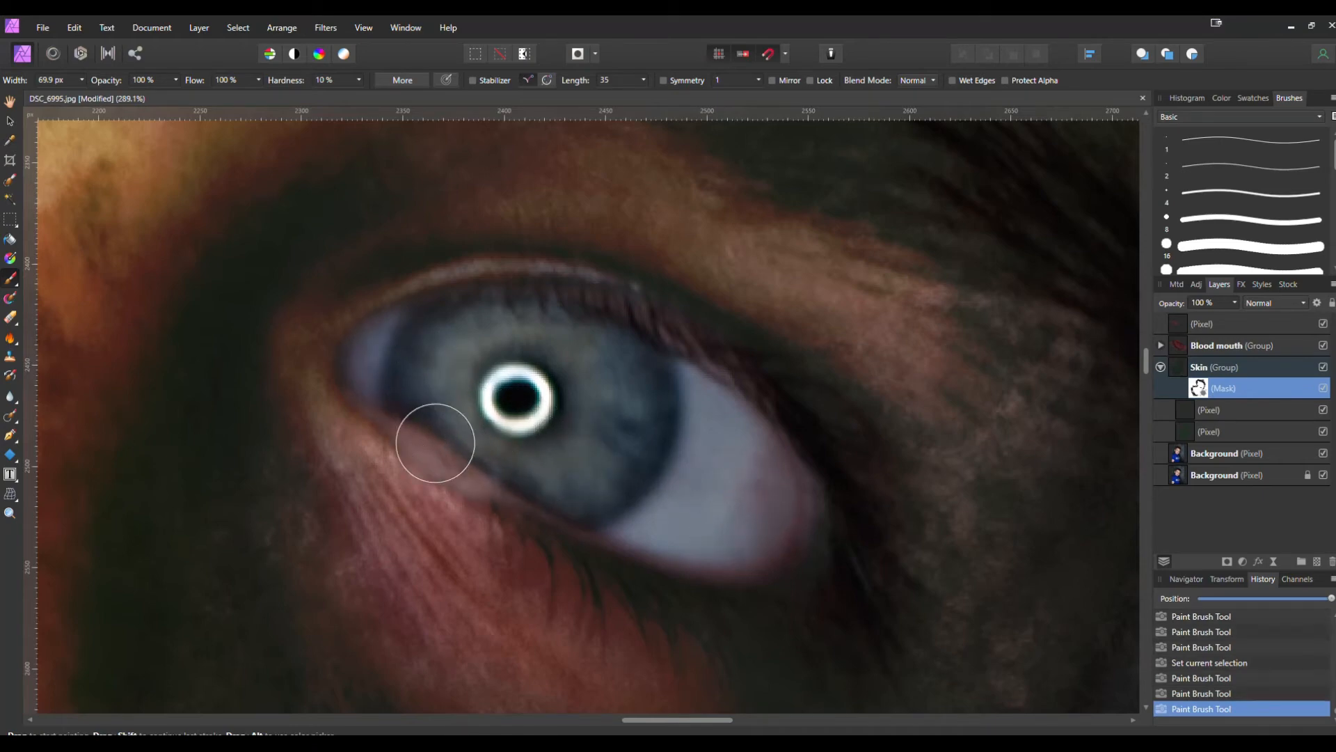
pyautogui.click(1222, 98)
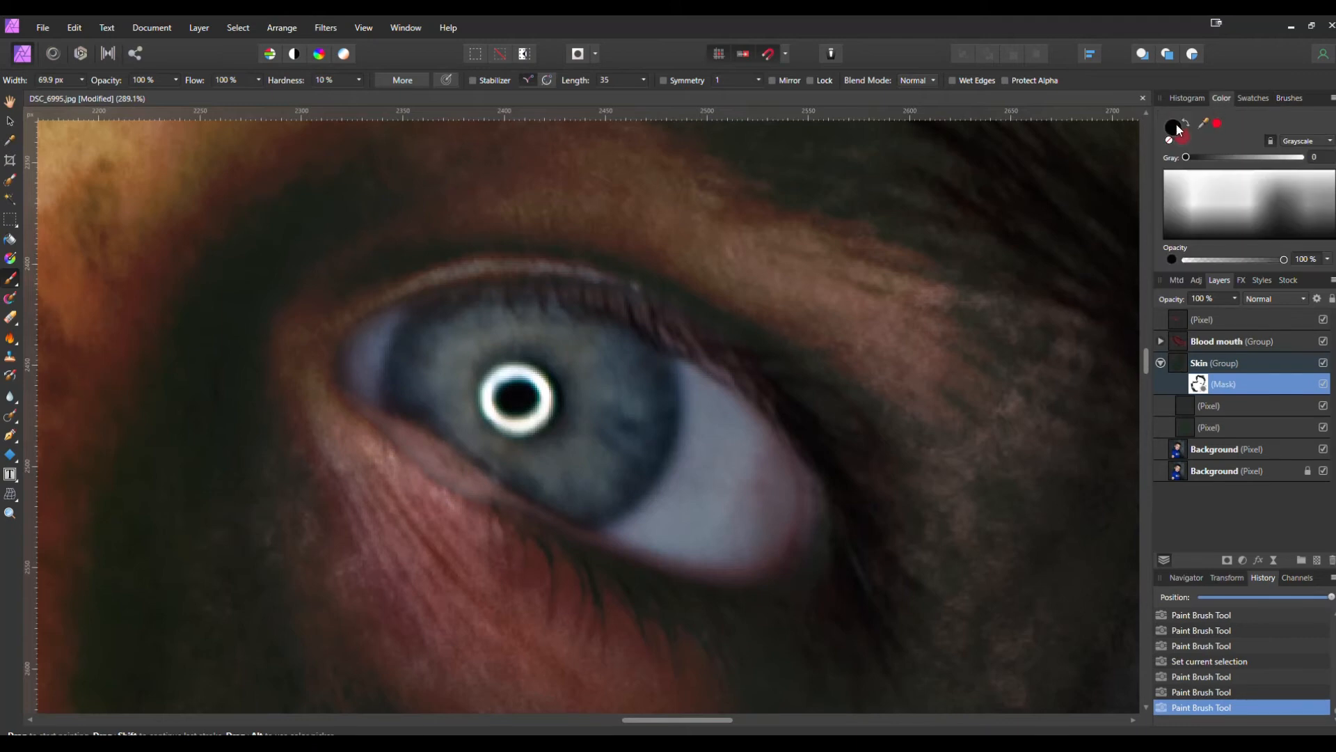
pyautogui.moveTo(337, 447); pyautogui.dragTo(422, 485)
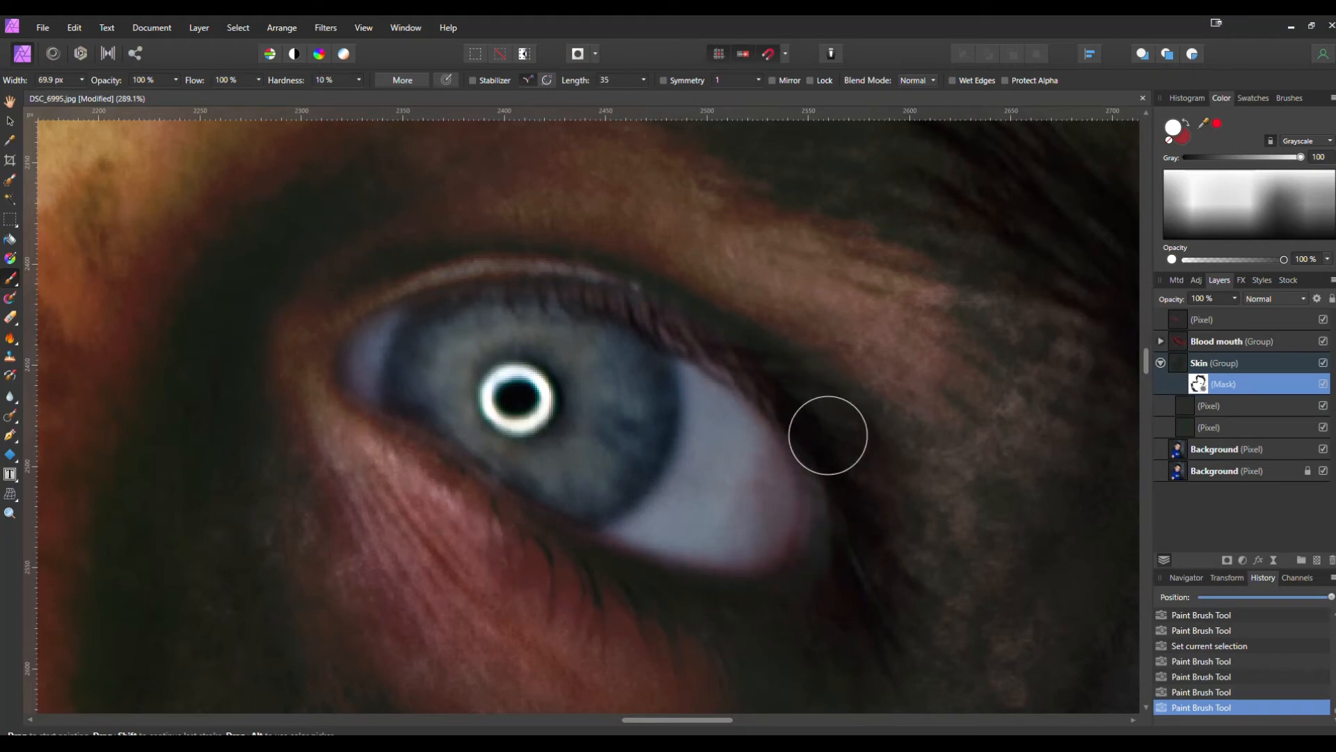
# Select the topmost unnamed pixel layer and rename it EYE.
pyautogui.scroll(-6, 974, 355)
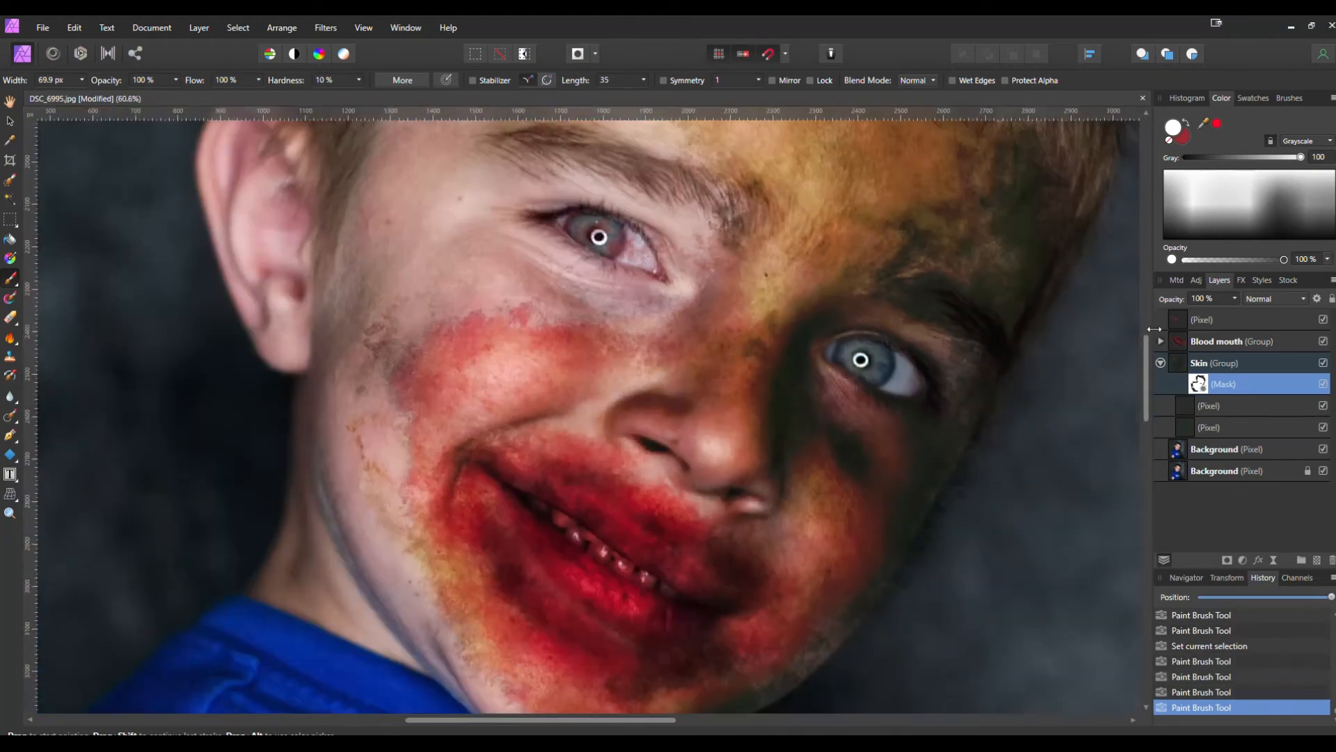
pyautogui.click(1288, 99)
pyautogui.click(1185, 328)
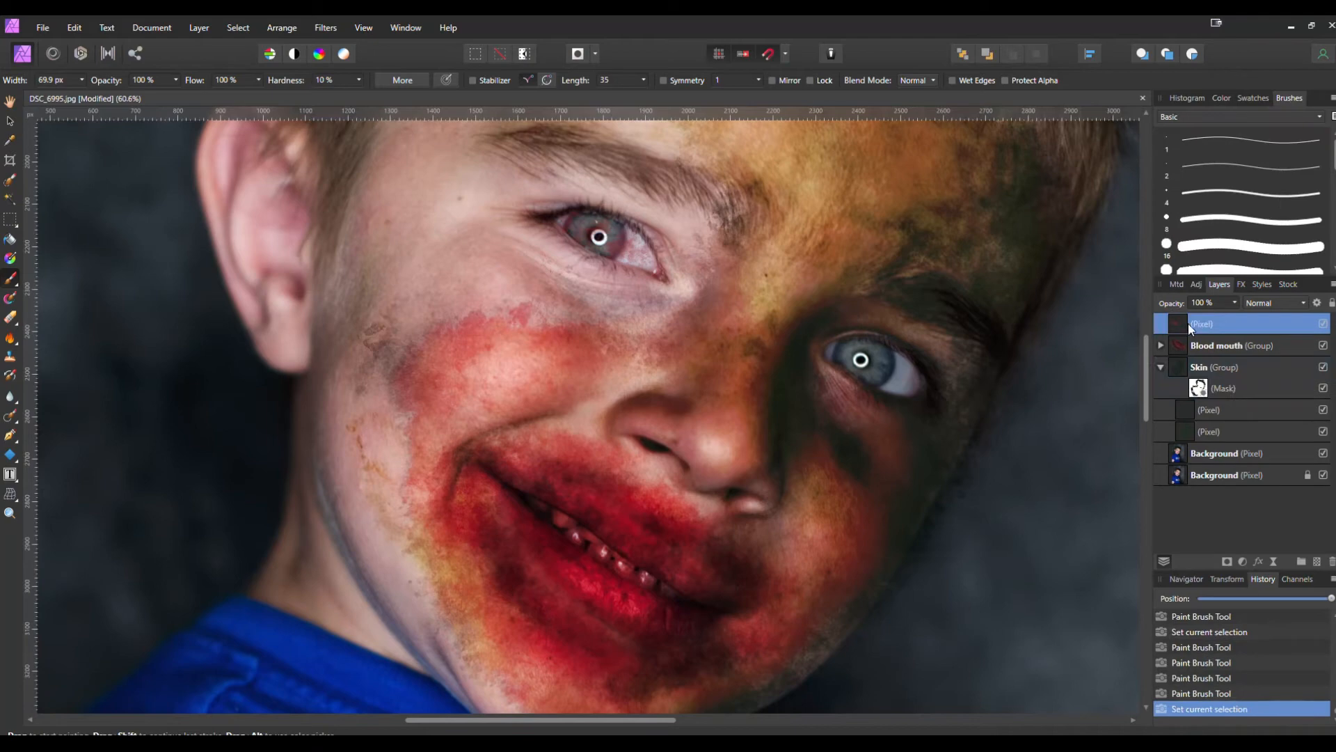
pyautogui.doubleClick(1211, 323)
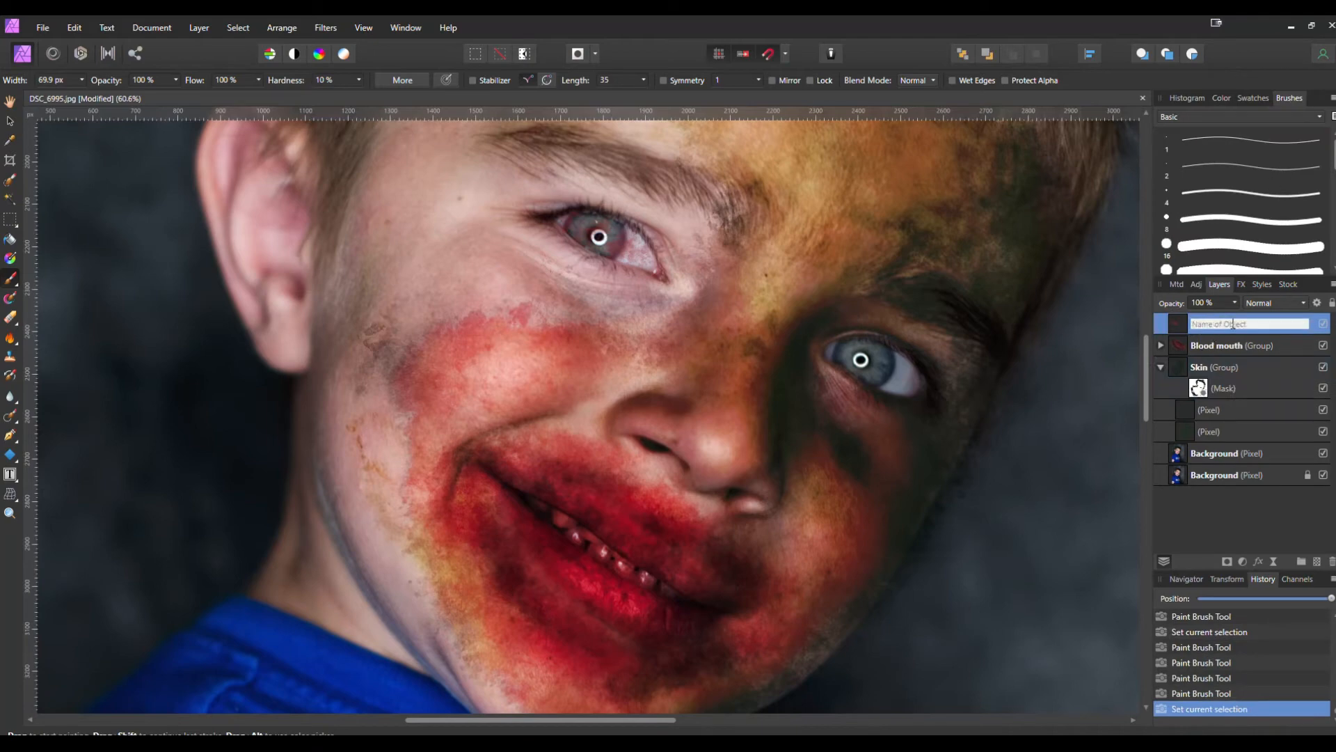
pyautogui.write('EYE')
pyautogui.press('Return')
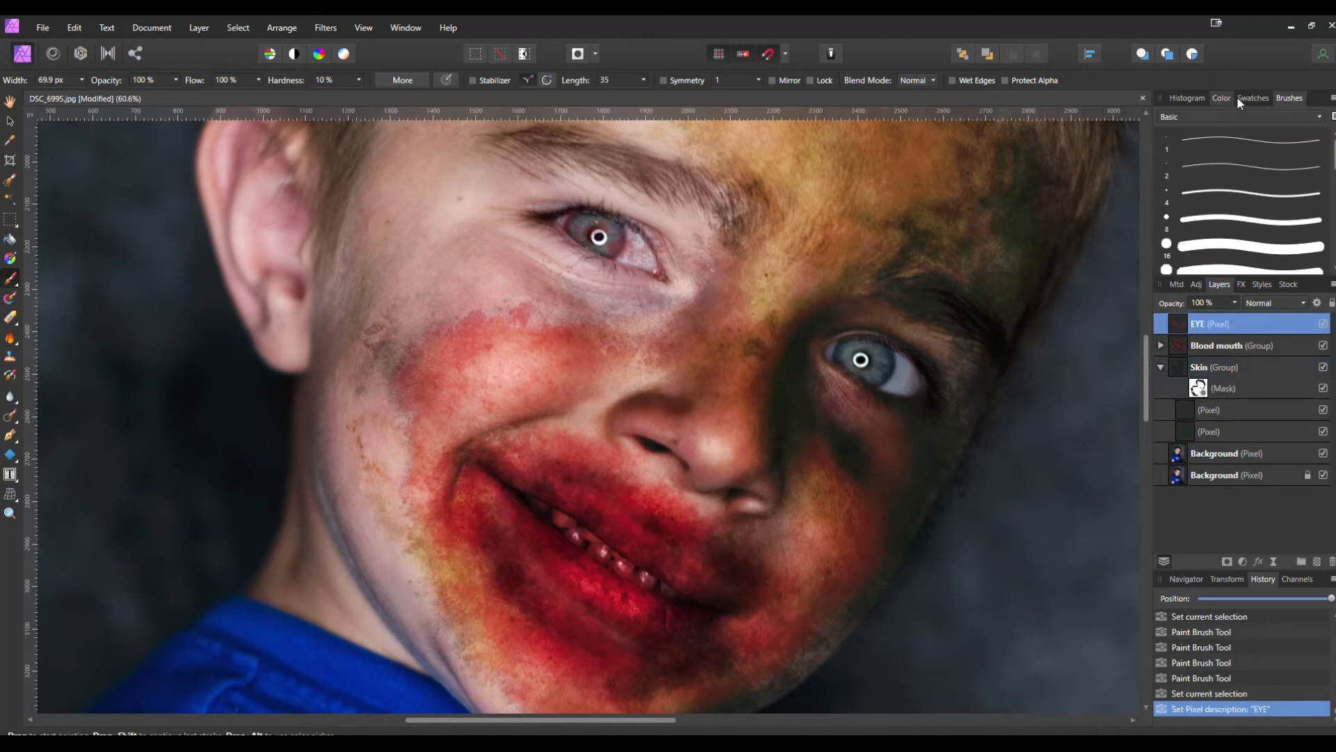
# Choose the first 320 px brush from the Textures set and make the red paint colour active.
pyautogui.click(1269, 117)
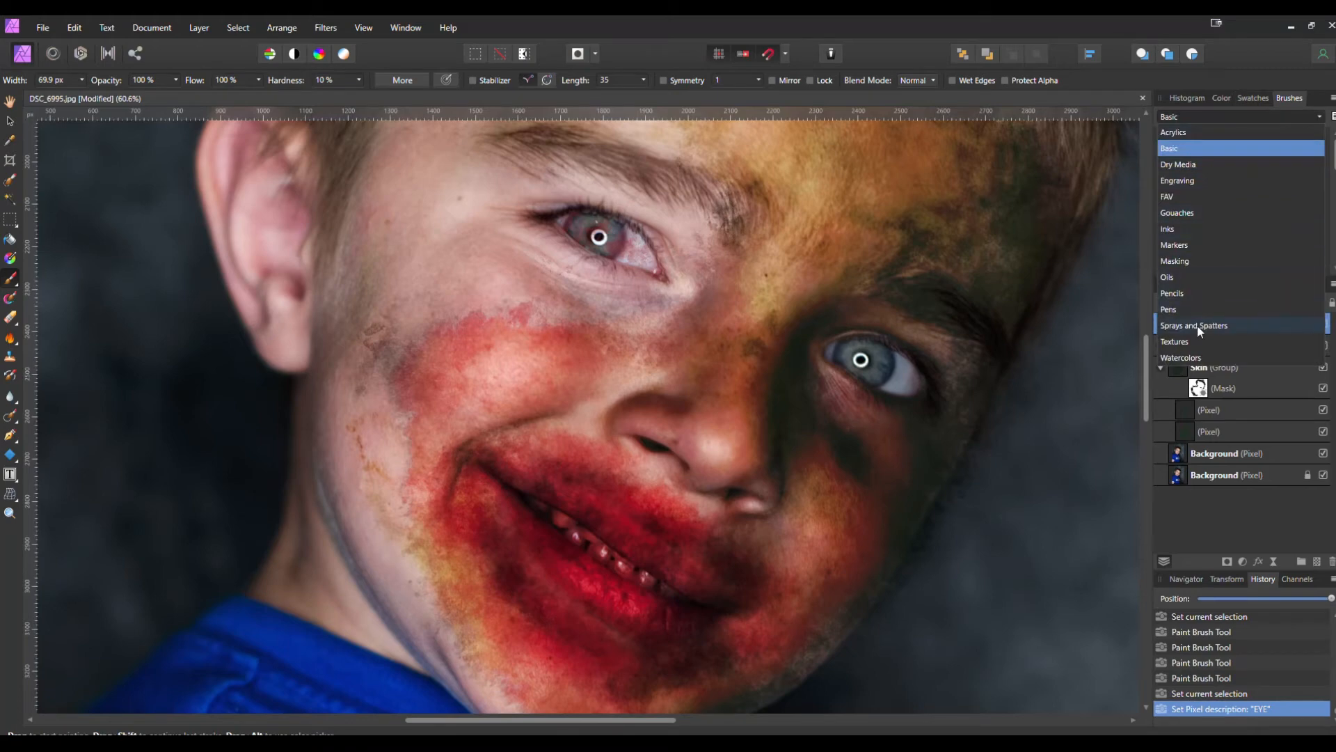
pyautogui.click(1198, 341)
pyautogui.click(1246, 140)
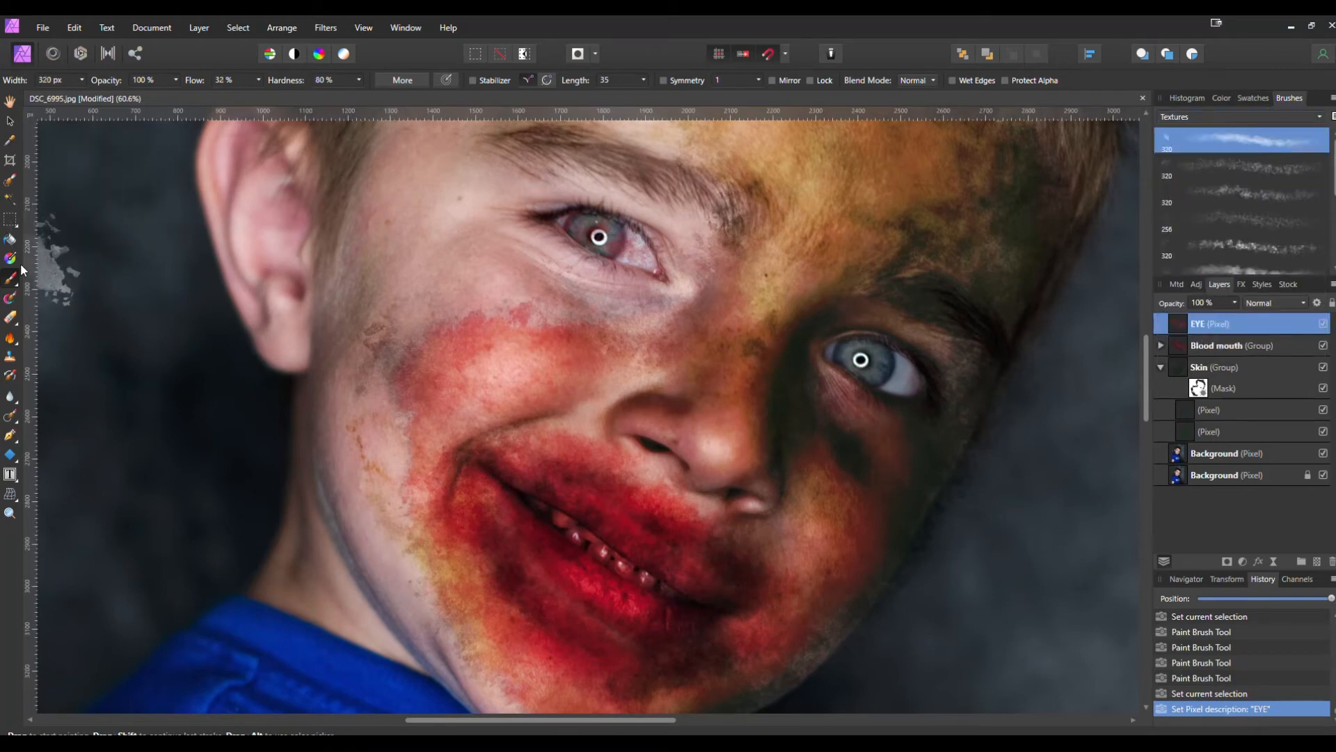
pyautogui.click(1229, 98)
pyautogui.click(1181, 138)
# Shrink the texture brush to eye size and dab red onto the white of the dark-side eye.
pyautogui.scroll(5, 930, 322)
pyautogui.press('[')
pyautogui.press('[')
pyautogui.press('[')
pyautogui.press('[')
pyautogui.press('[')
pyautogui.press('[')
pyautogui.press('[')
pyautogui.press('[')
pyautogui.press('[')
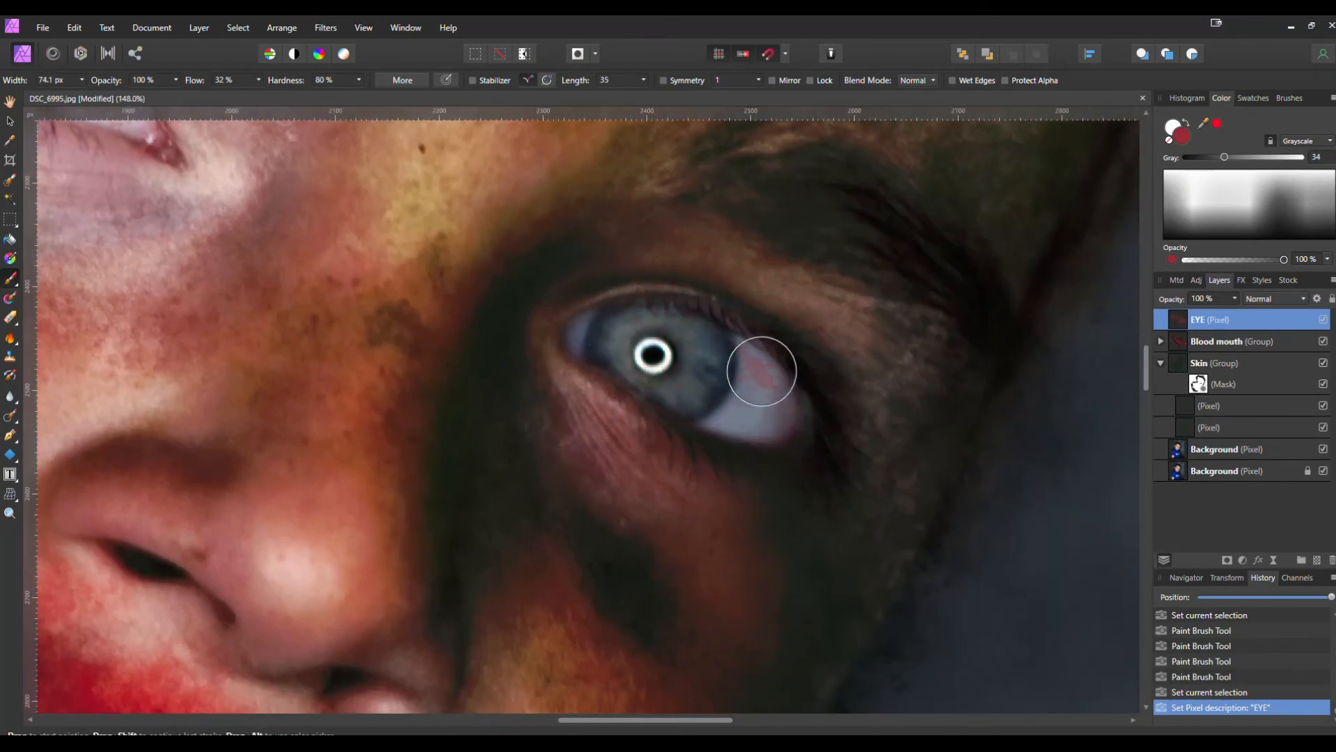
pyautogui.press('[')
pyautogui.click(763, 376)
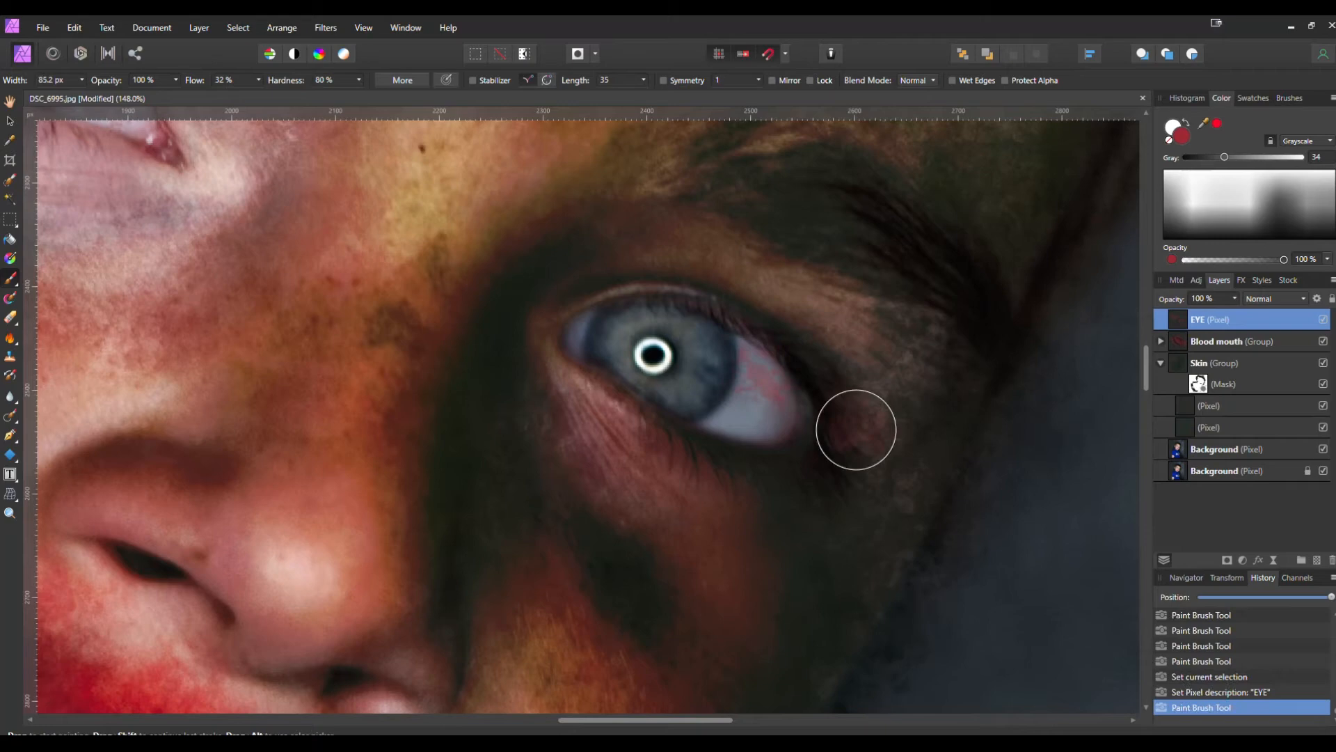
# Reduce the brush width to 52.3 px and undo a trial red stroke over the pupil of the dark-side eye.
pyautogui.press('[')
pyautogui.press('[')
pyautogui.press('[')
pyautogui.moveTo(650, 352)
pyautogui.mouseDown()
pyautogui.moveTo(612, 333)
pyautogui.moveTo(654, 334)
pyautogui.mouseUp()
pyautogui.hotkey('ctrl', 'z')
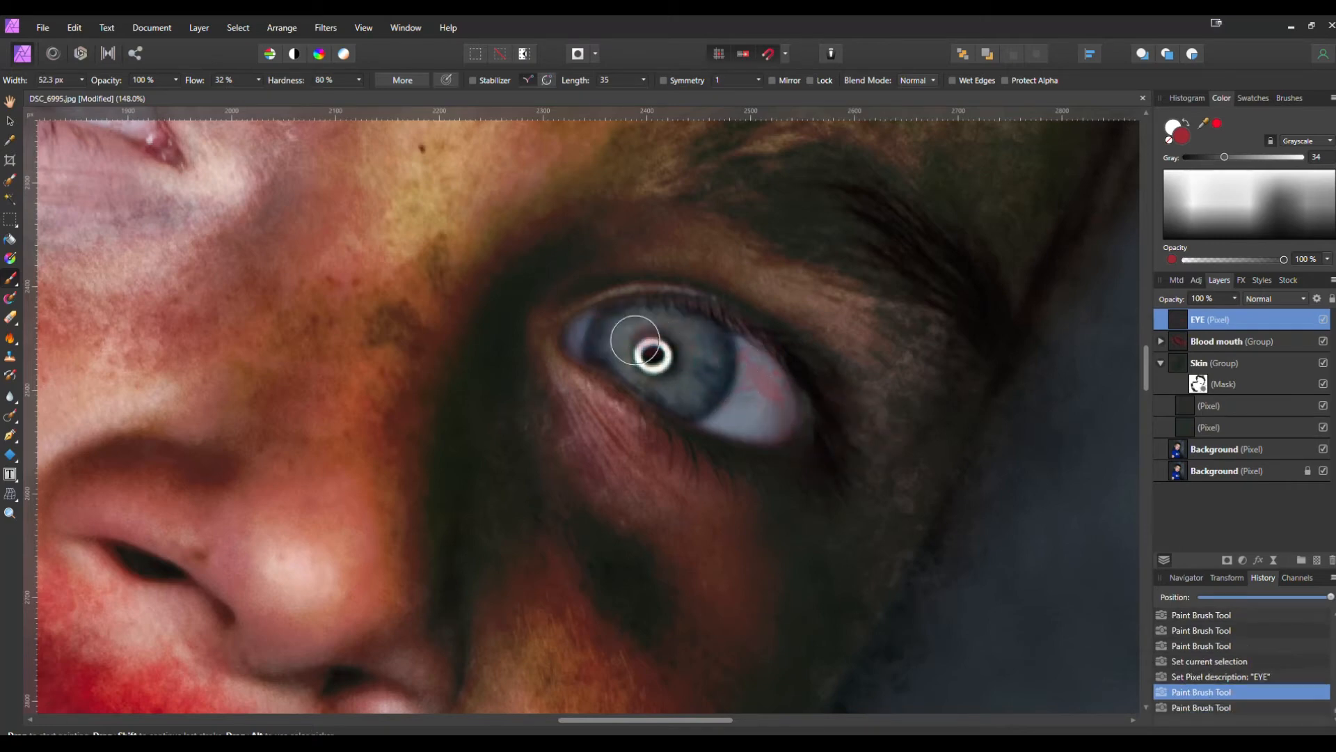
# Dab red texture all over the iris, both corners and the white of the dark-side eye.
pyautogui.scroll(3, 610, 343)
pyautogui.click(573, 336)
pyautogui.click(630, 315)
pyautogui.click(739, 332)
pyautogui.click(776, 394)
pyautogui.click(835, 461)
pyautogui.click(863, 477)
pyautogui.click(798, 470)
pyautogui.click(774, 454)
pyautogui.click(717, 435)
pyautogui.click(626, 379)
pyautogui.click(591, 343)
pyautogui.click(650, 394)
pyautogui.click(781, 357)
pyautogui.click(868, 457)
pyautogui.click(787, 397)
pyautogui.click(696, 341)
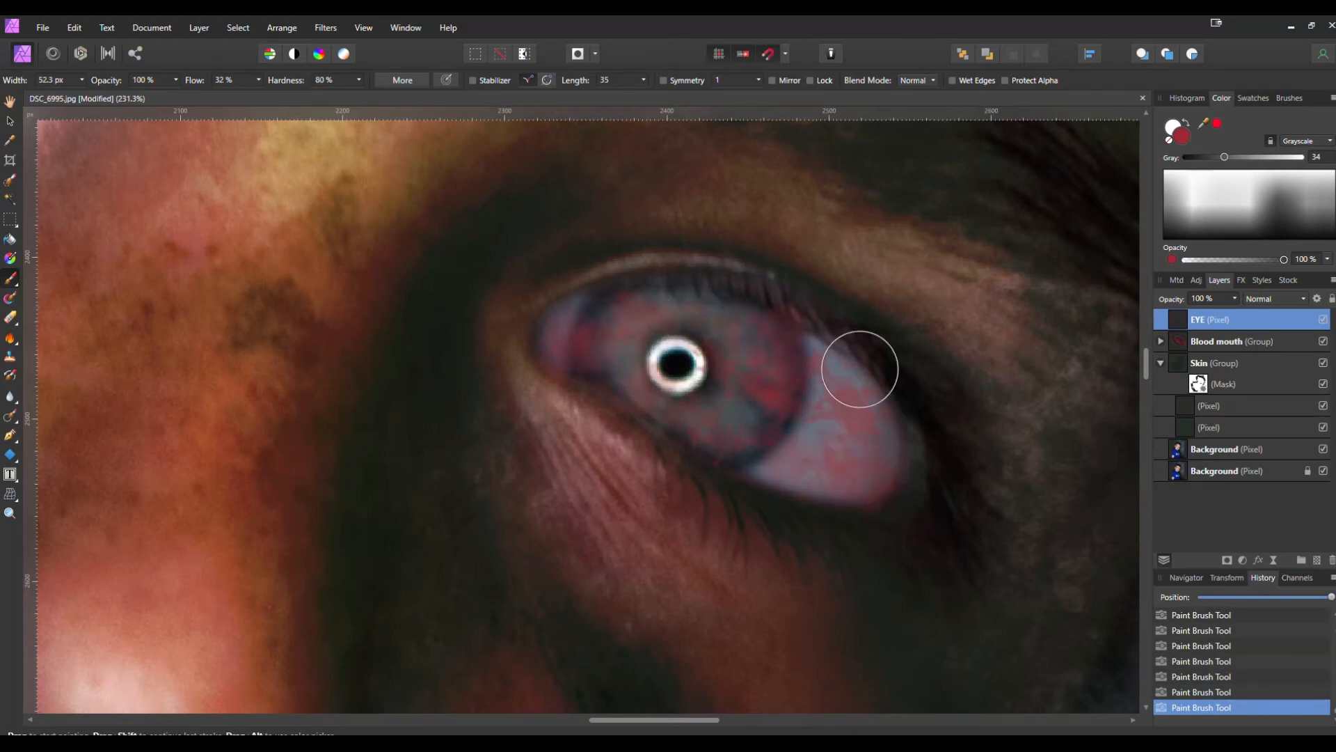
# Undo the last brush stroke and add further red dabs to the white, inner corner and upper iris of the dark-side eye.
pyautogui.scroll(-5, 909, 367)
pyautogui.moveTo(994, 339); pyautogui.dragTo(898, 368)
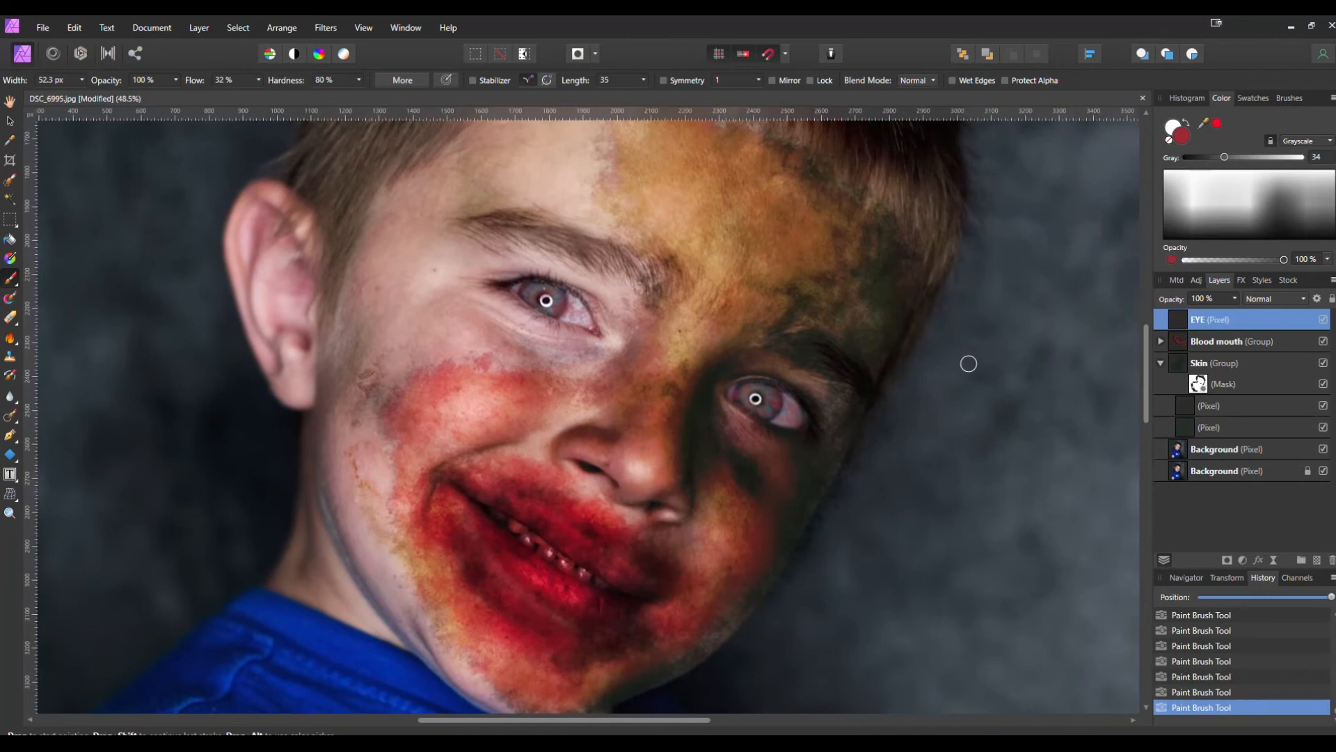
pyautogui.scroll(4, 811, 408)
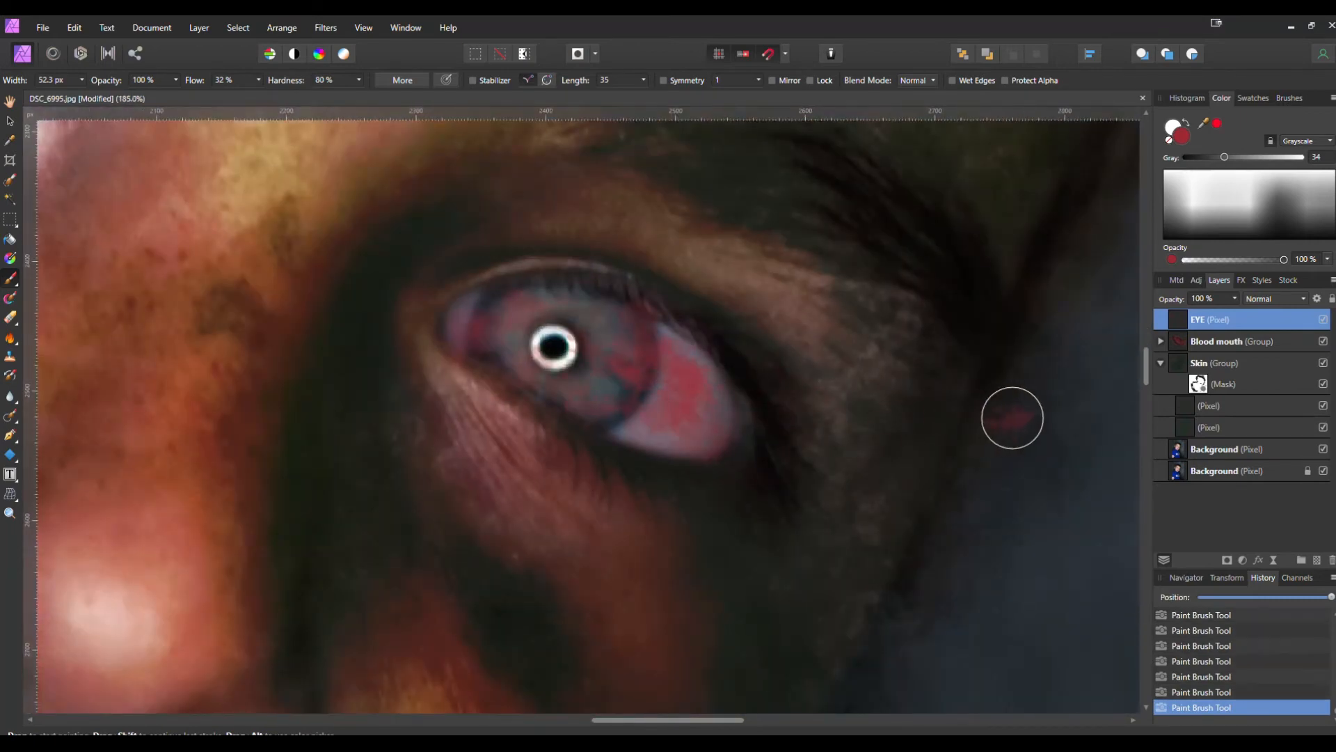
pyautogui.hotkey('ctrl', 'z')
pyautogui.click(662, 375)
pyautogui.click(694, 373)
pyautogui.click(718, 408)
pyautogui.click(666, 381)
pyautogui.click(468, 312)
pyautogui.click(579, 320)
# Duplicate the EYE layer twice to intensify the red in both eyes.
pyautogui.scroll(-6, 933, 381)
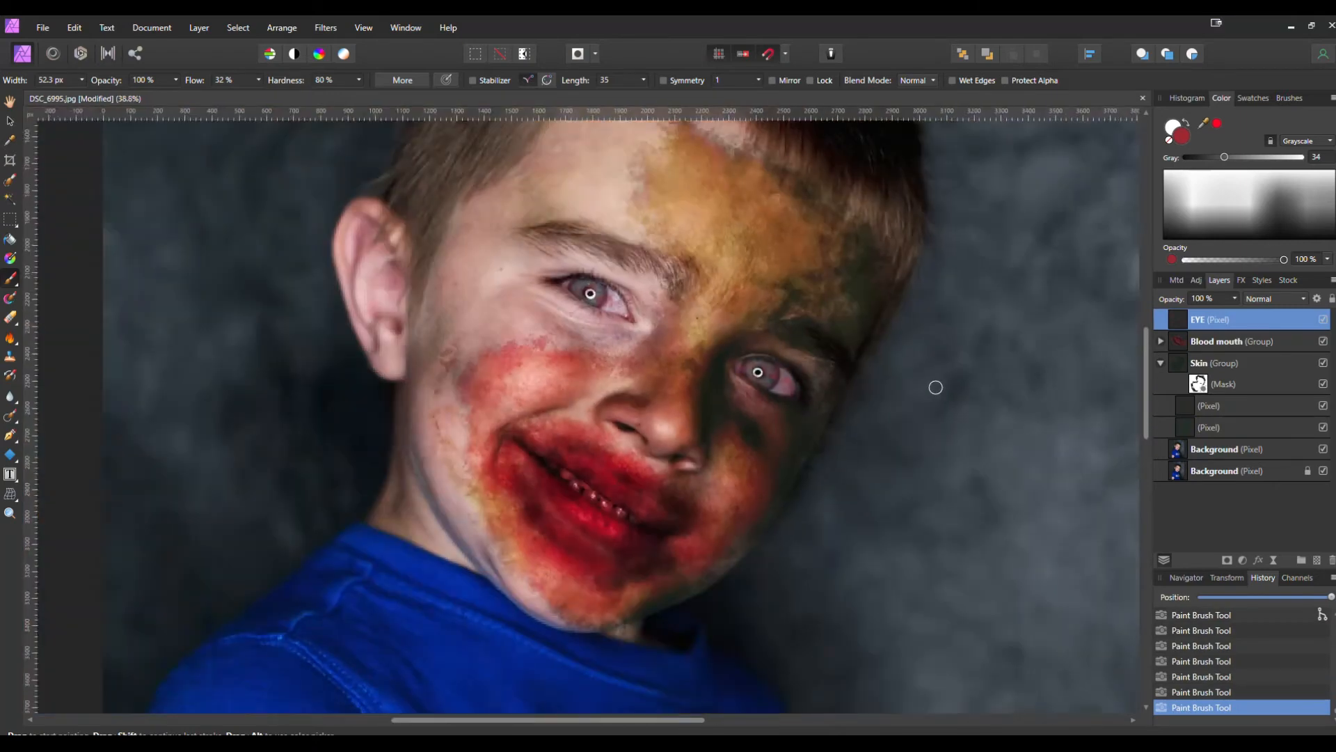
pyautogui.scroll(2, 922, 390)
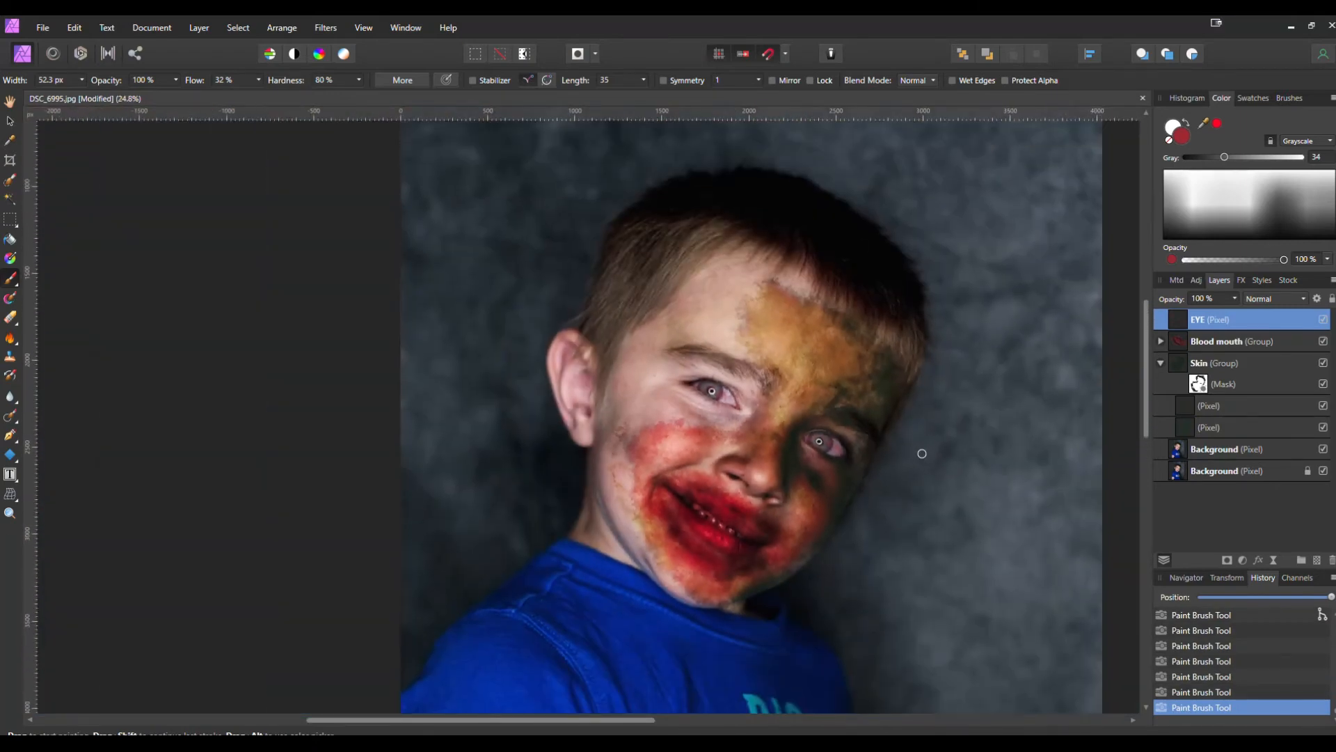
pyautogui.scroll(3, 904, 473)
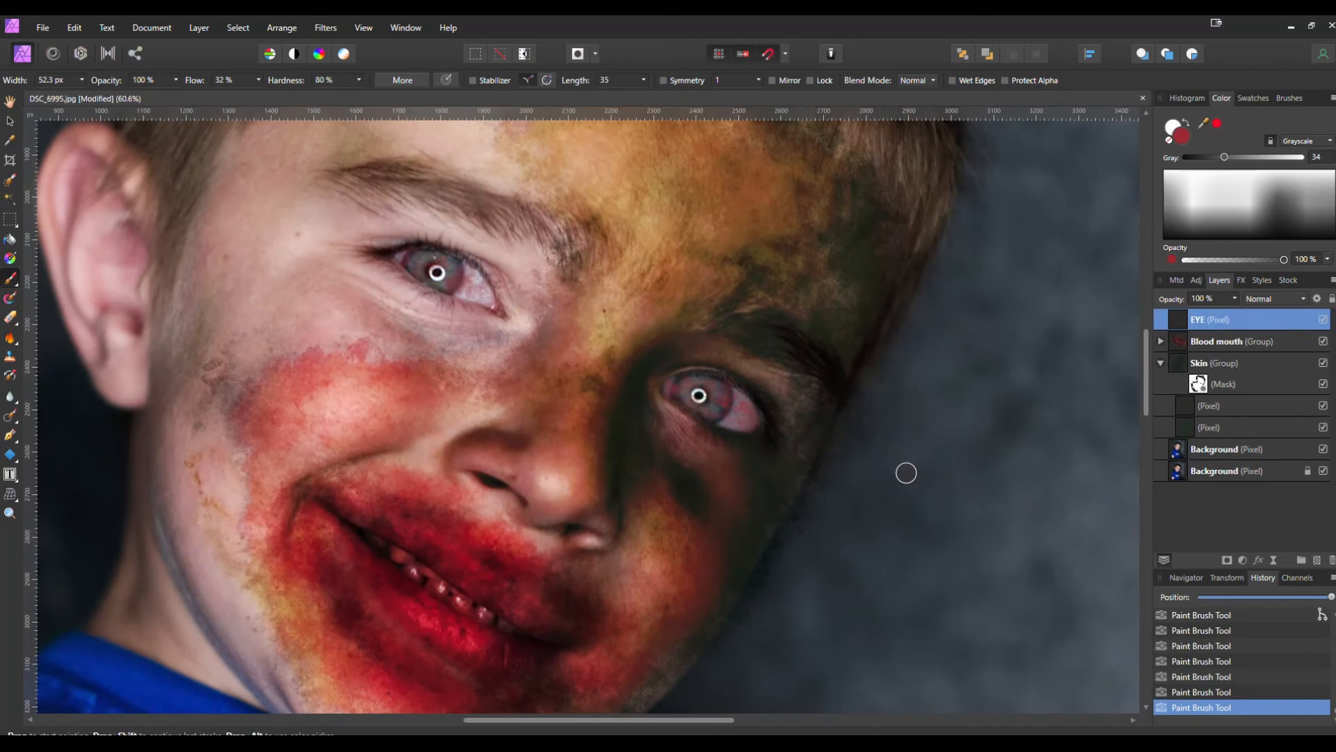
pyautogui.hotkey('ctrl', 'j')
pyautogui.hotkey('ctrl', 'j')
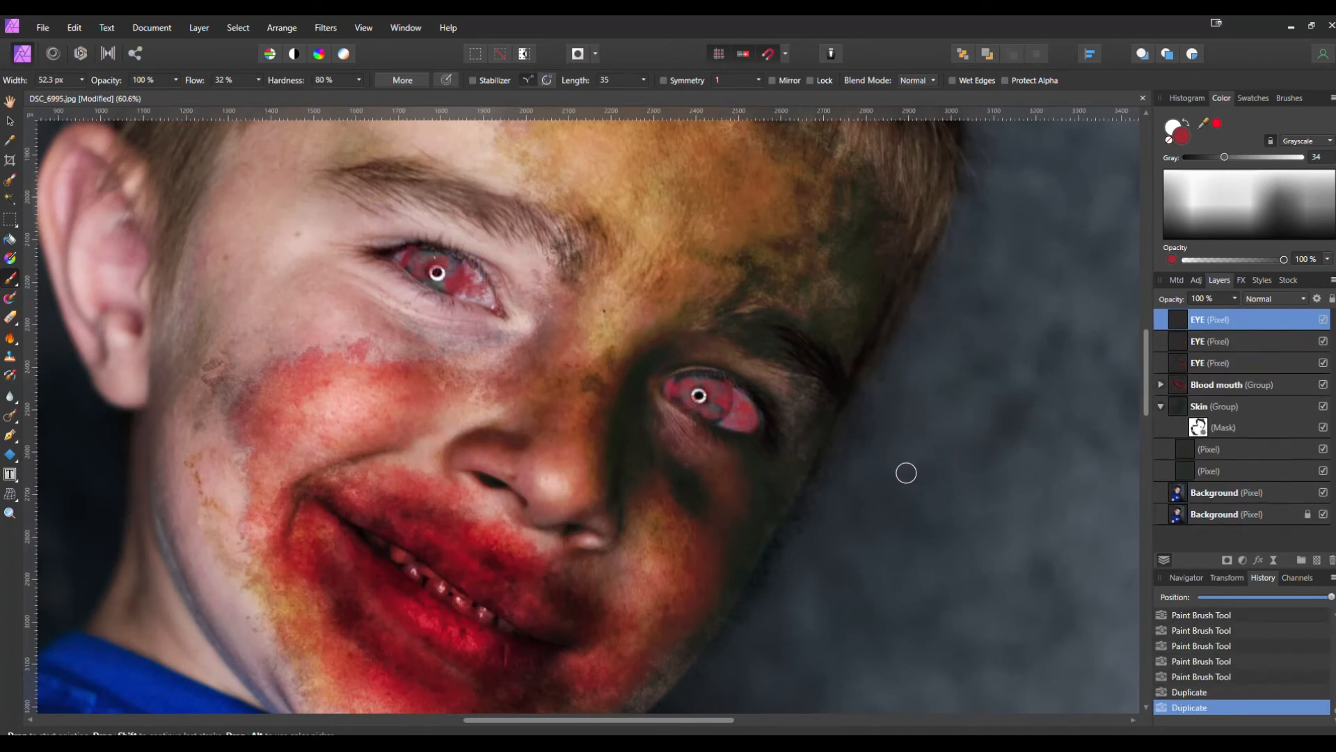
# Try lower opacities on the topmost EYE copy, and delete that copy.
pyautogui.scroll(4, 499, 332)
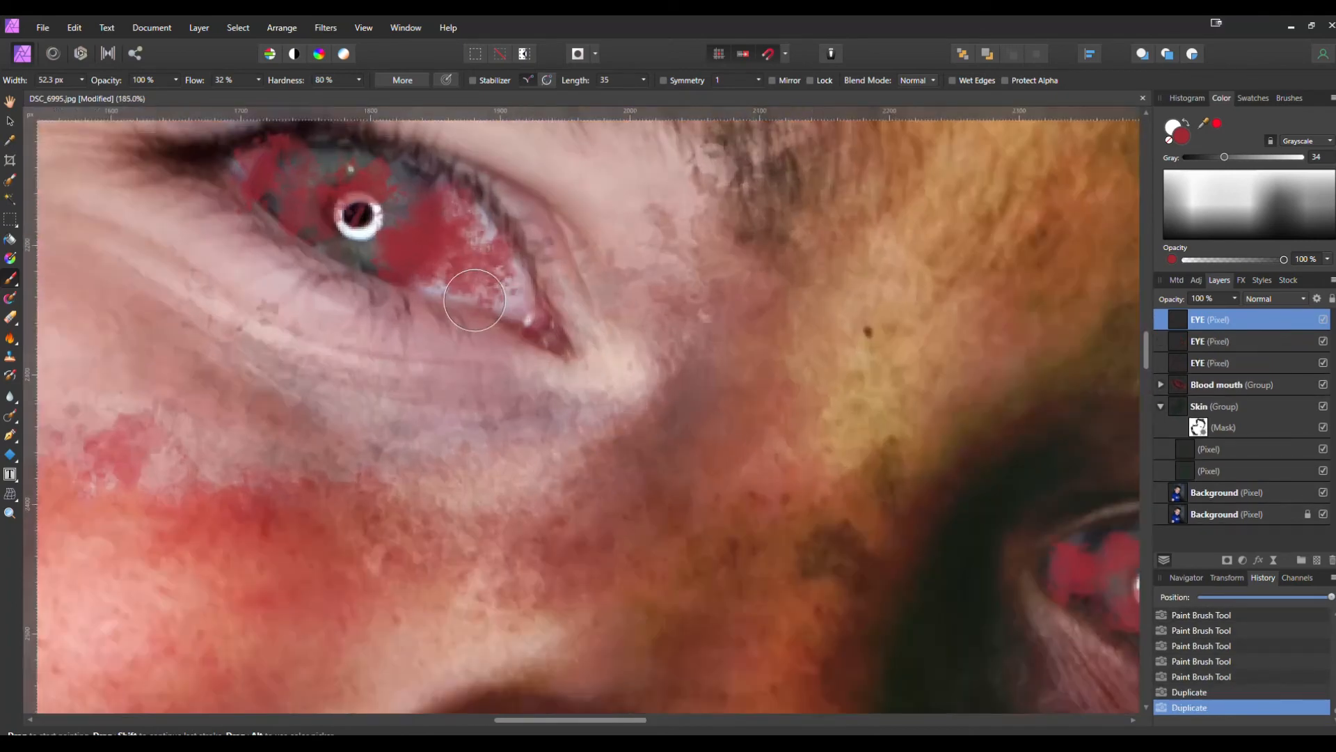
pyautogui.scroll(-5, 842, 362)
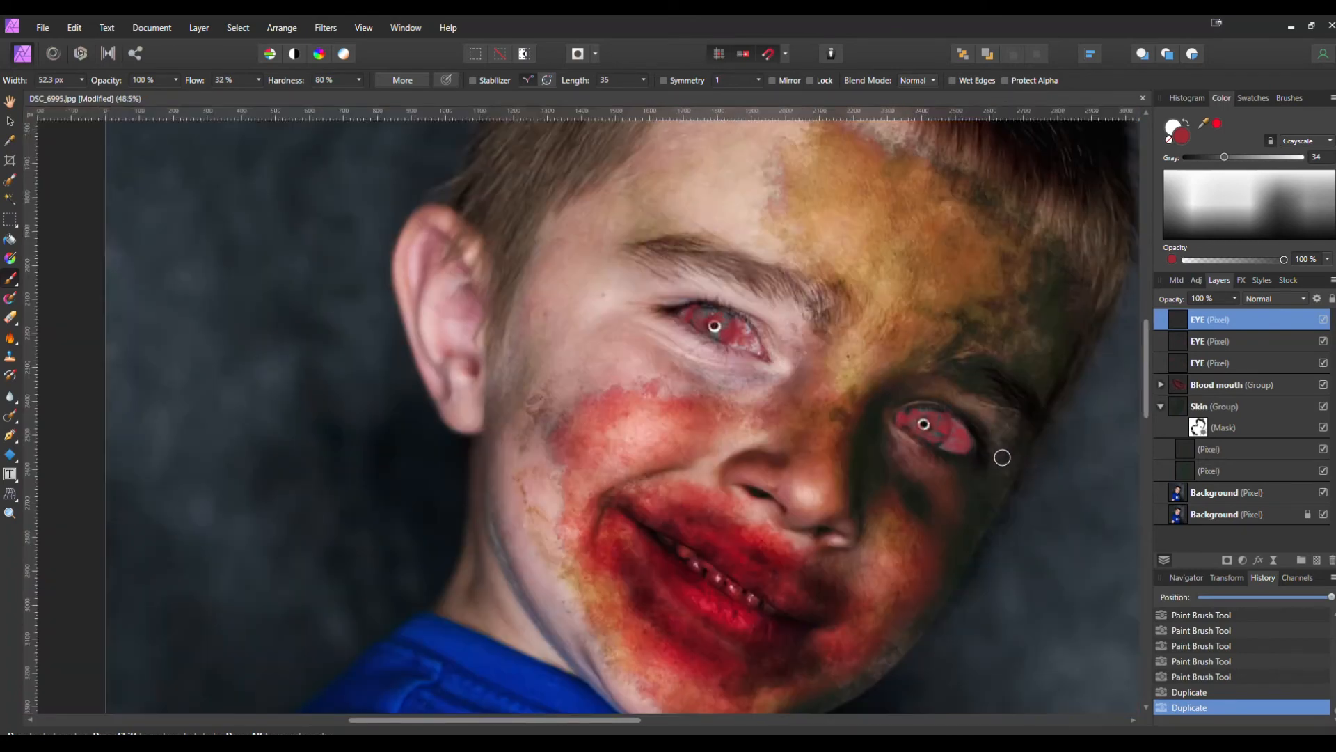
pyautogui.scroll(1, 1002, 457)
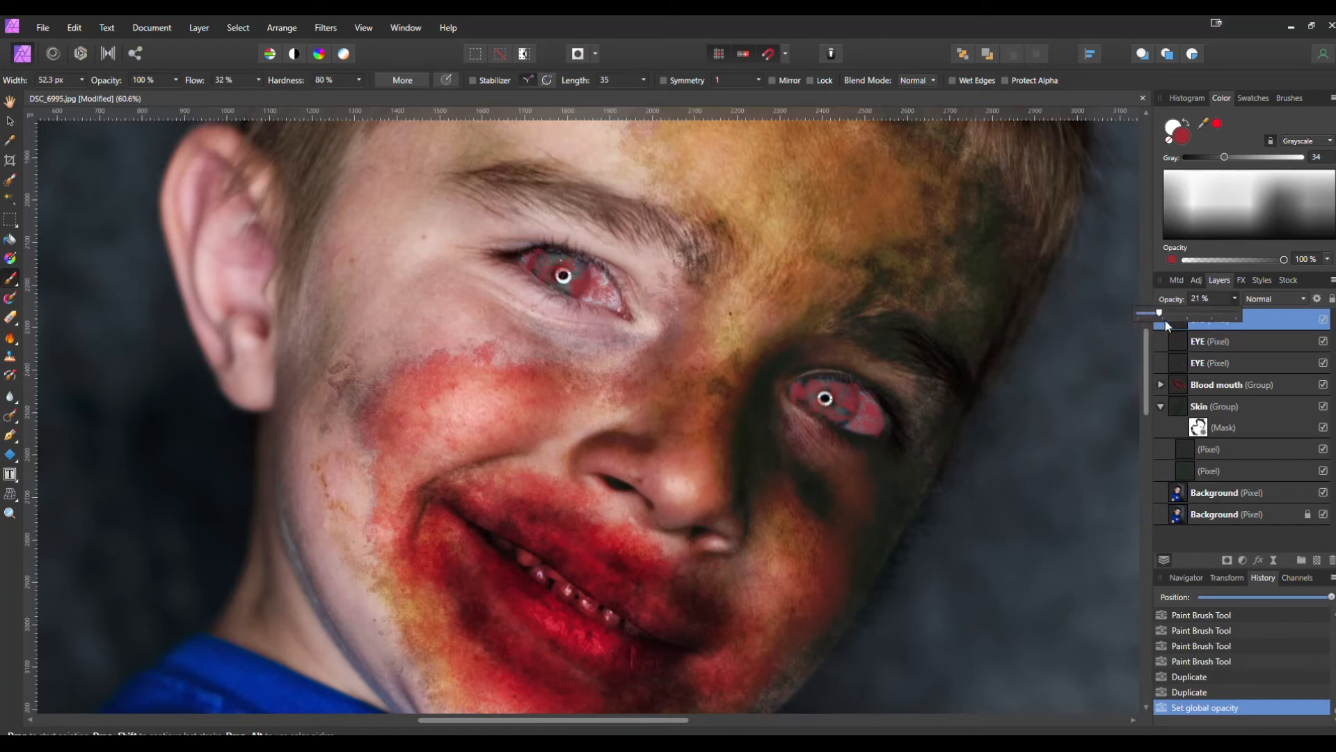
pyautogui.click(1210, 340)
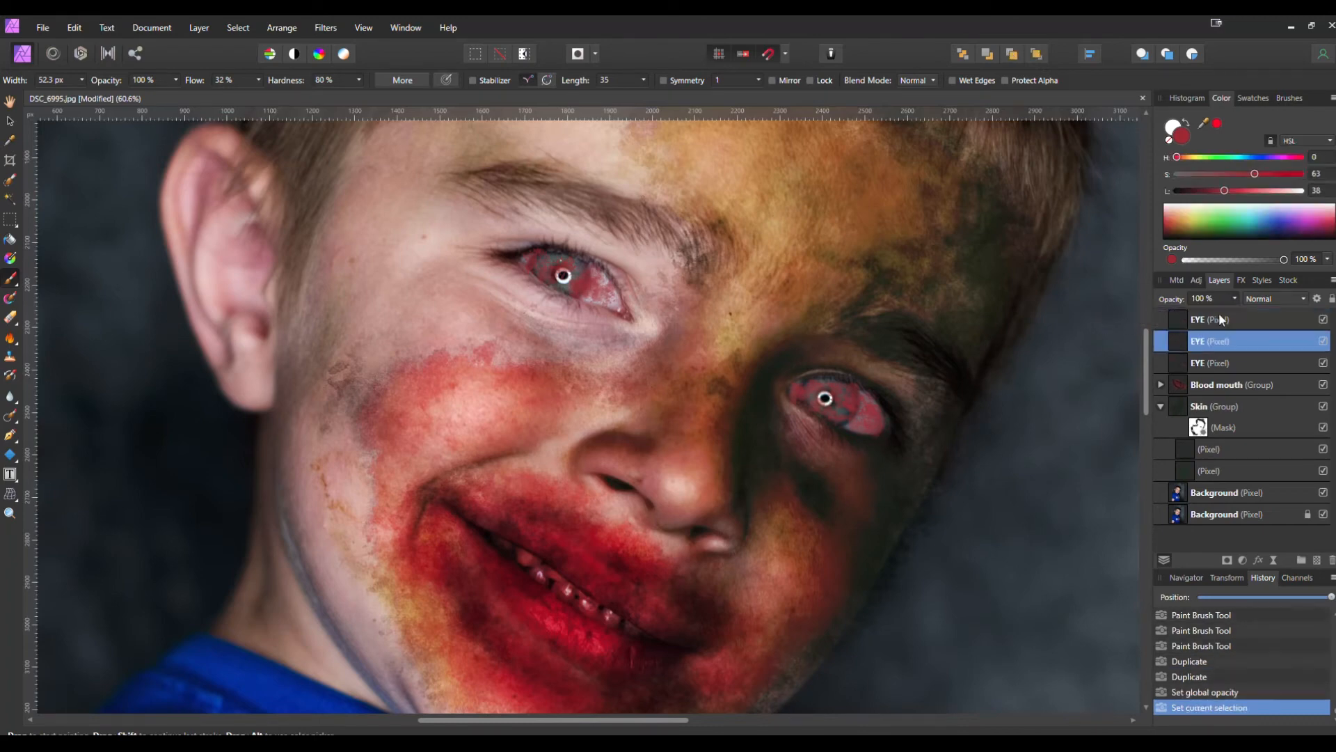
pyautogui.click(1203, 321)
pyautogui.moveTo(1235, 302); pyautogui.dragTo(1208, 313)
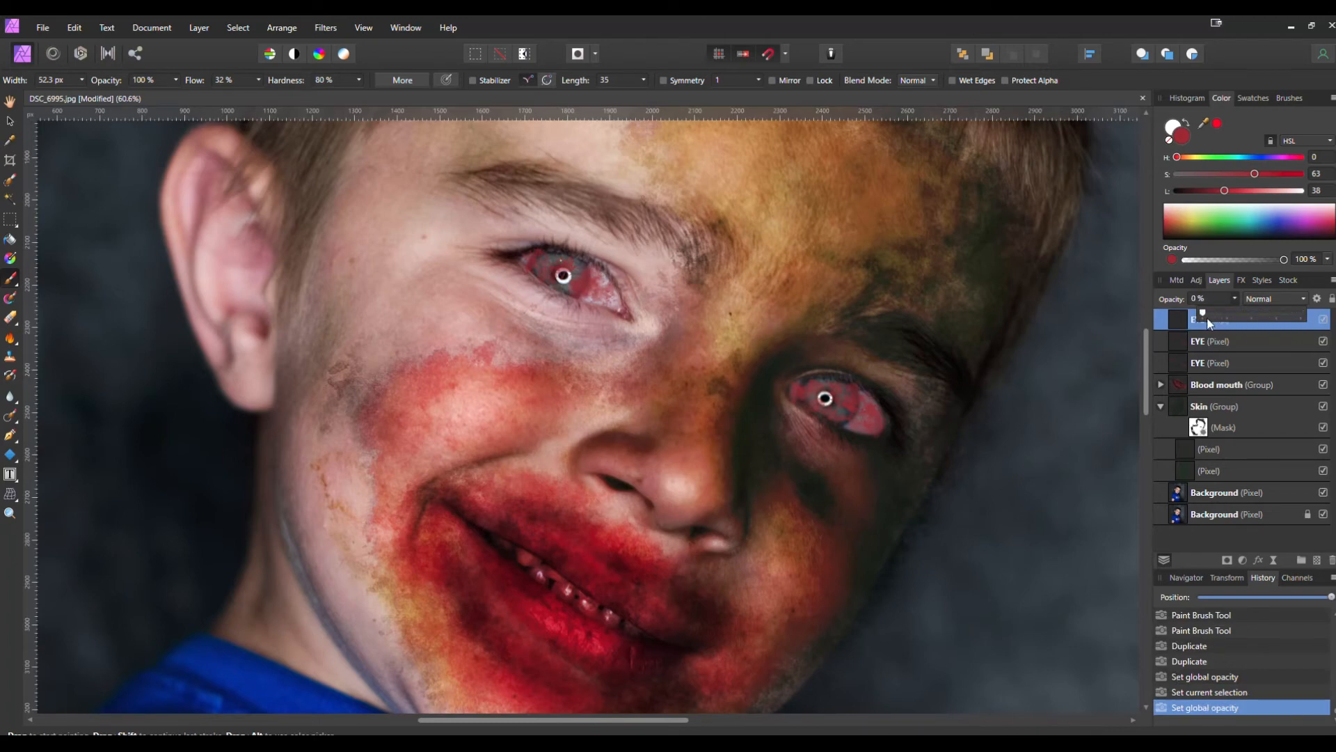
pyautogui.moveTo(1209, 320); pyautogui.dragTo(1245, 322)
pyautogui.press('Delete')
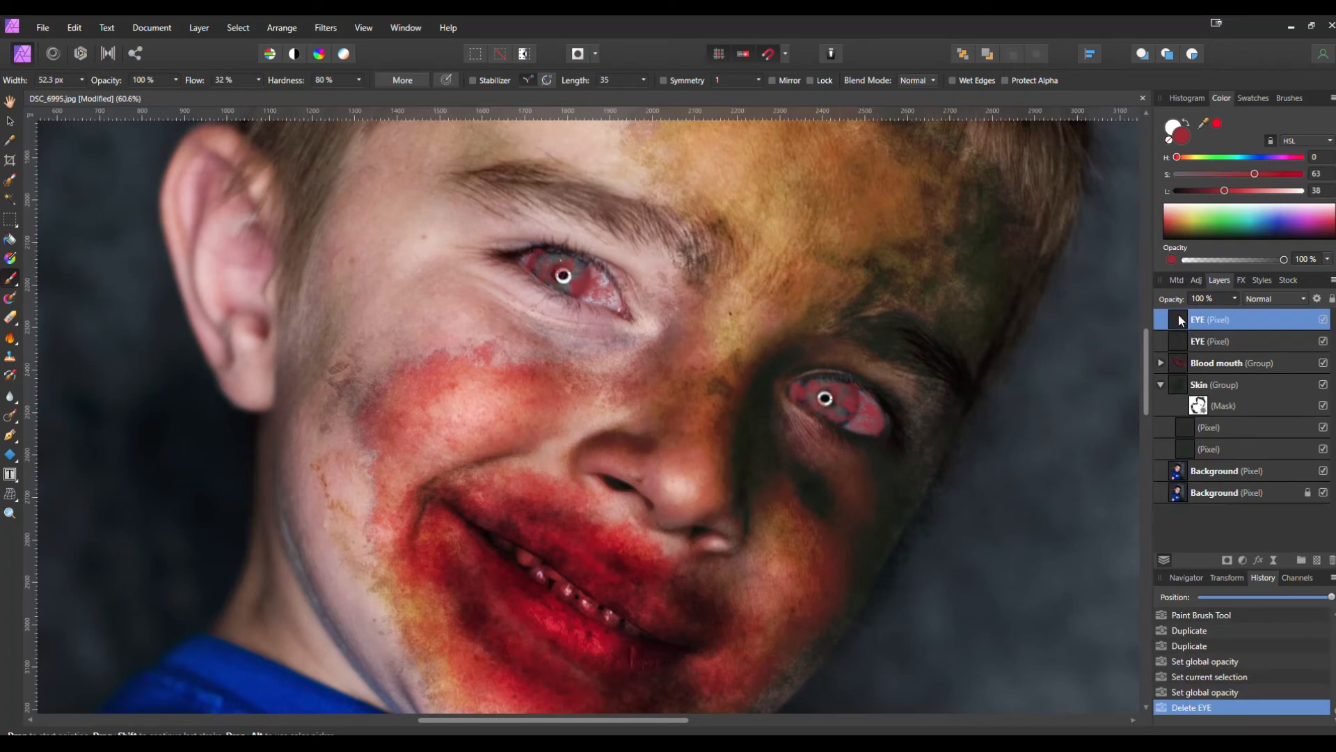
# Set the upper EYE layer's opacity to 67% and its blend mode to Overlay.
pyautogui.moveTo(1235, 298); pyautogui.dragTo(1196, 312)
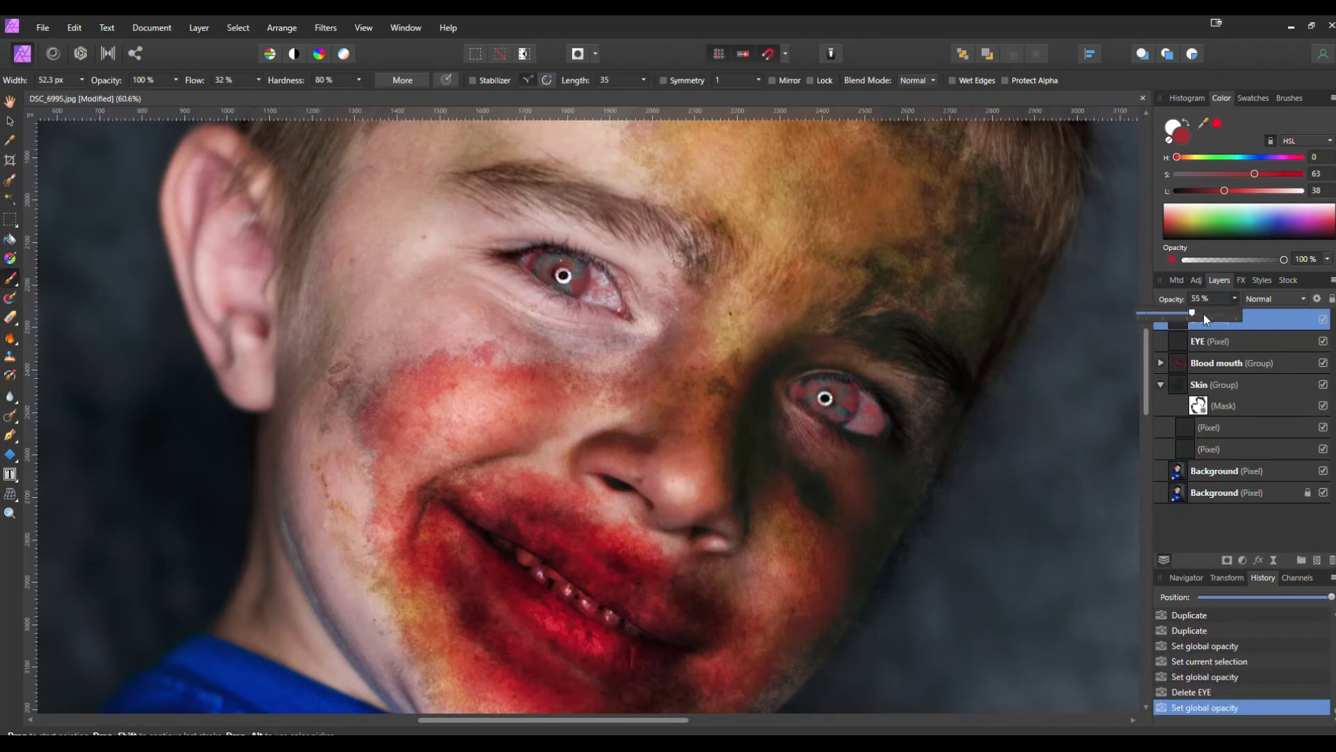
pyautogui.click(1279, 304)
pyautogui.click(1263, 501)
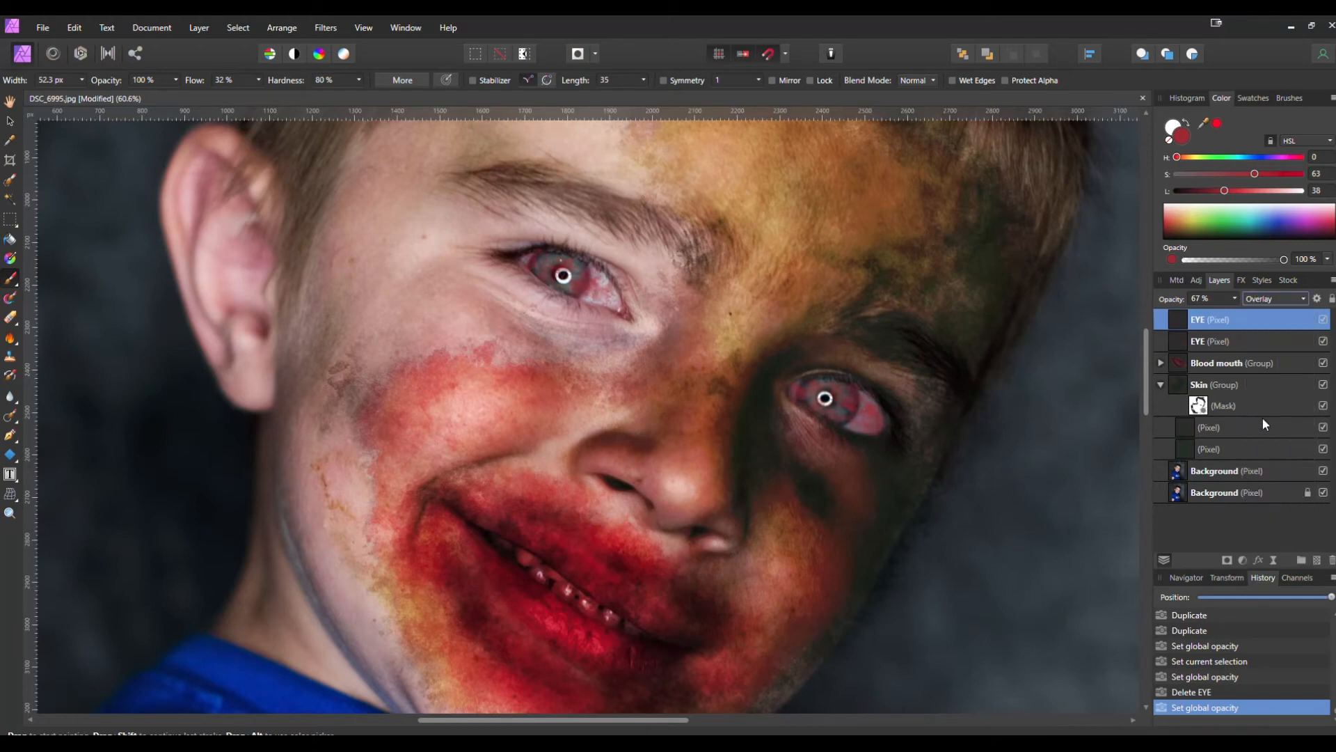
# Set the lower EYE layer's blend mode to Overlay and duplicate the upper EYE layer.
pyautogui.click(1246, 341)
pyautogui.click(1276, 298)
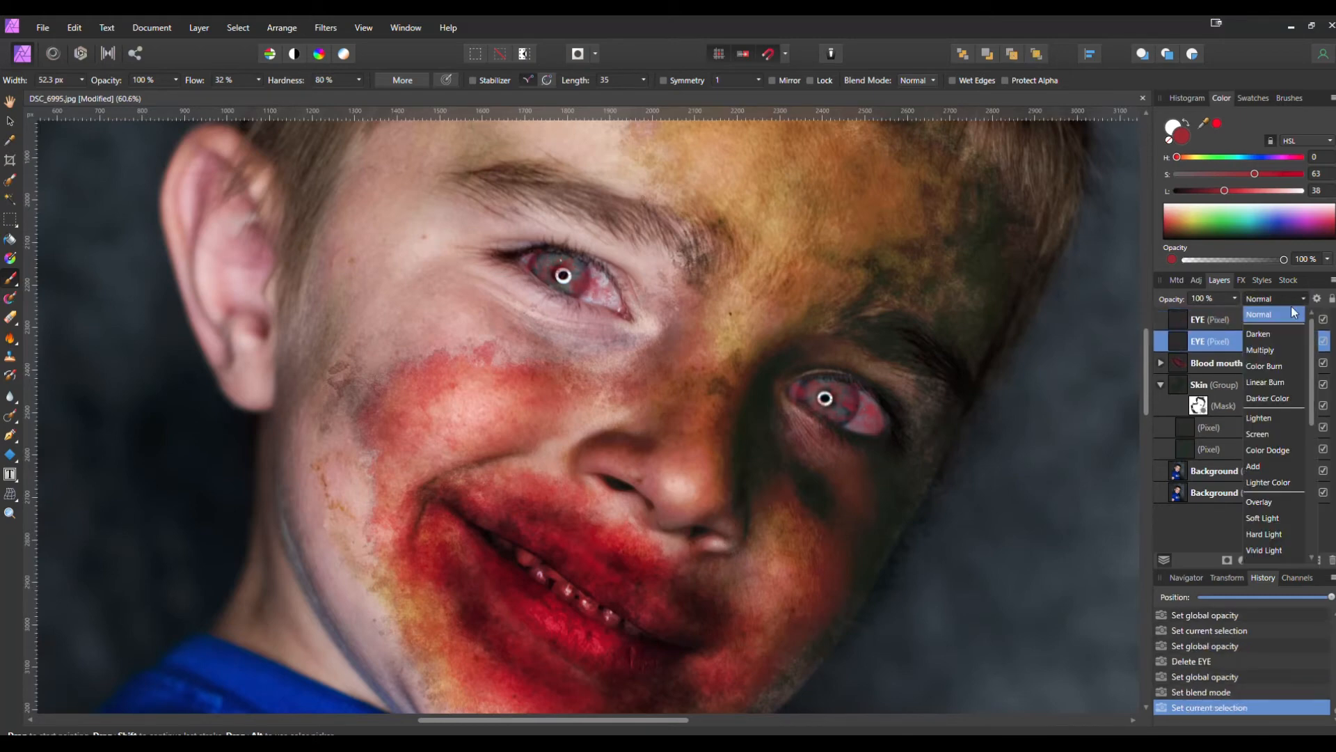
pyautogui.click(1263, 498)
pyautogui.click(1184, 318)
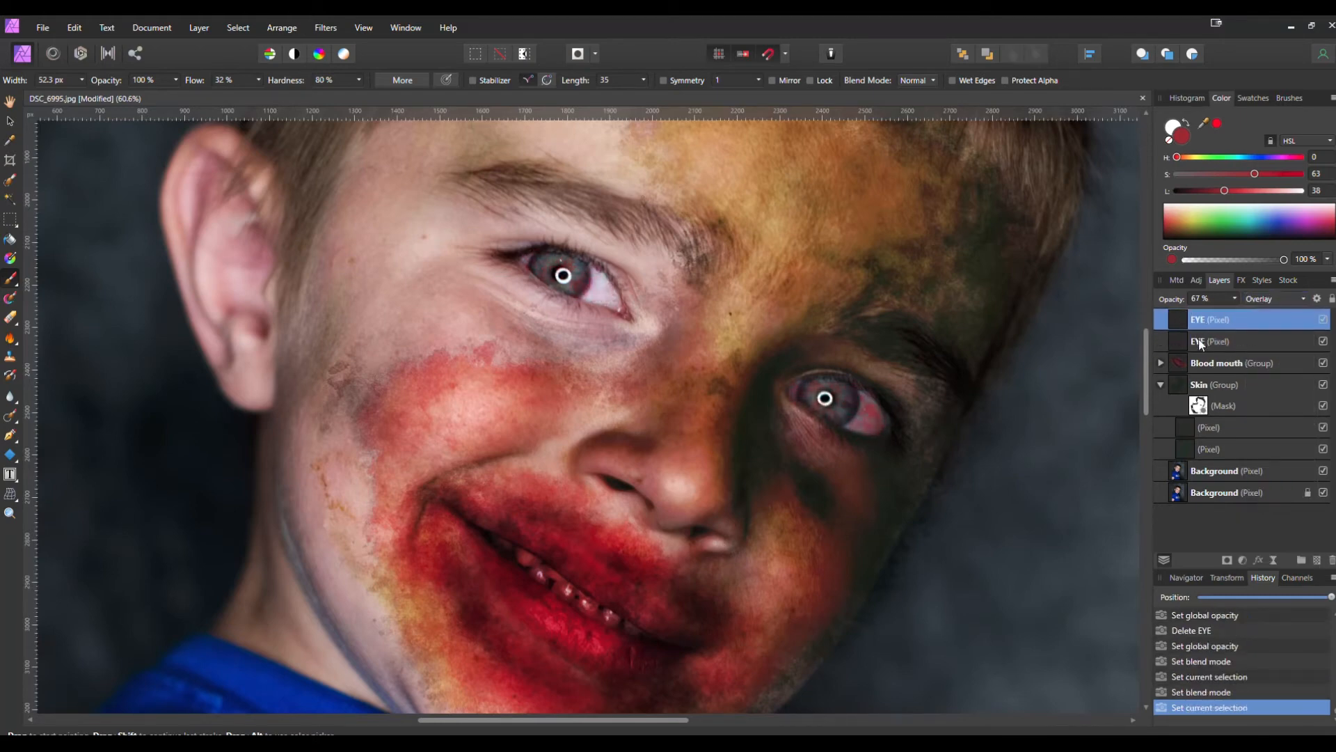
pyautogui.hotkey('ctrl', 'j')
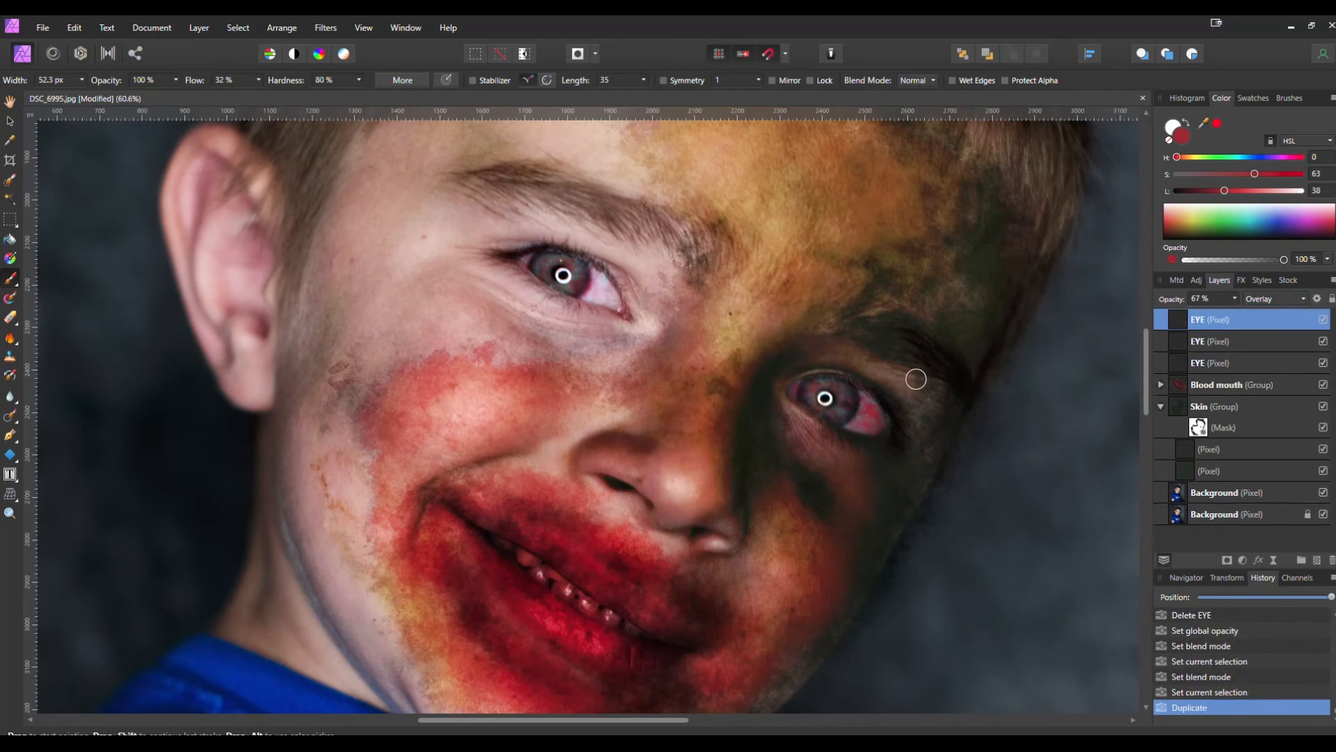
pyautogui.scroll(4, 547, 282)
pyautogui.scroll(-3, 706, 304)
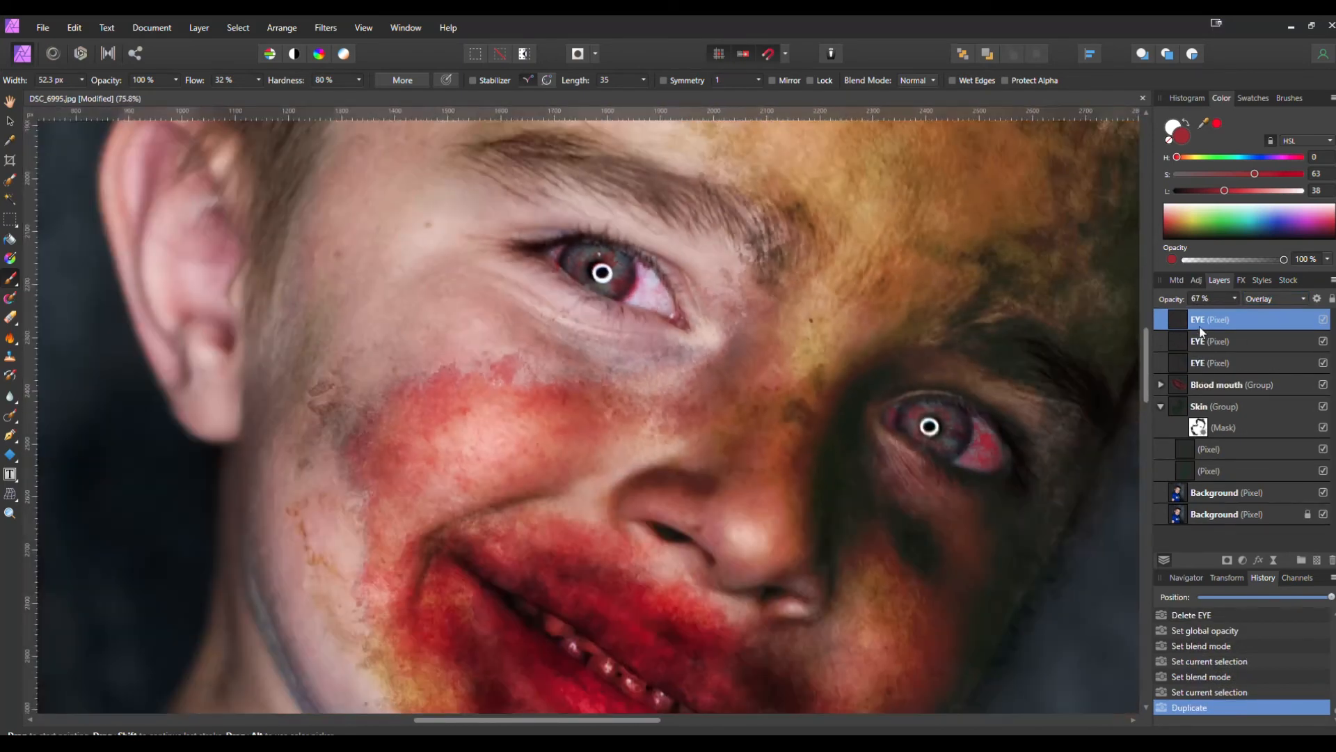
# Group the three EYE layers and name the group EYES.
pyautogui.keyDown('shift'); pyautogui.click(1181, 362); pyautogui.keyUp('shift')
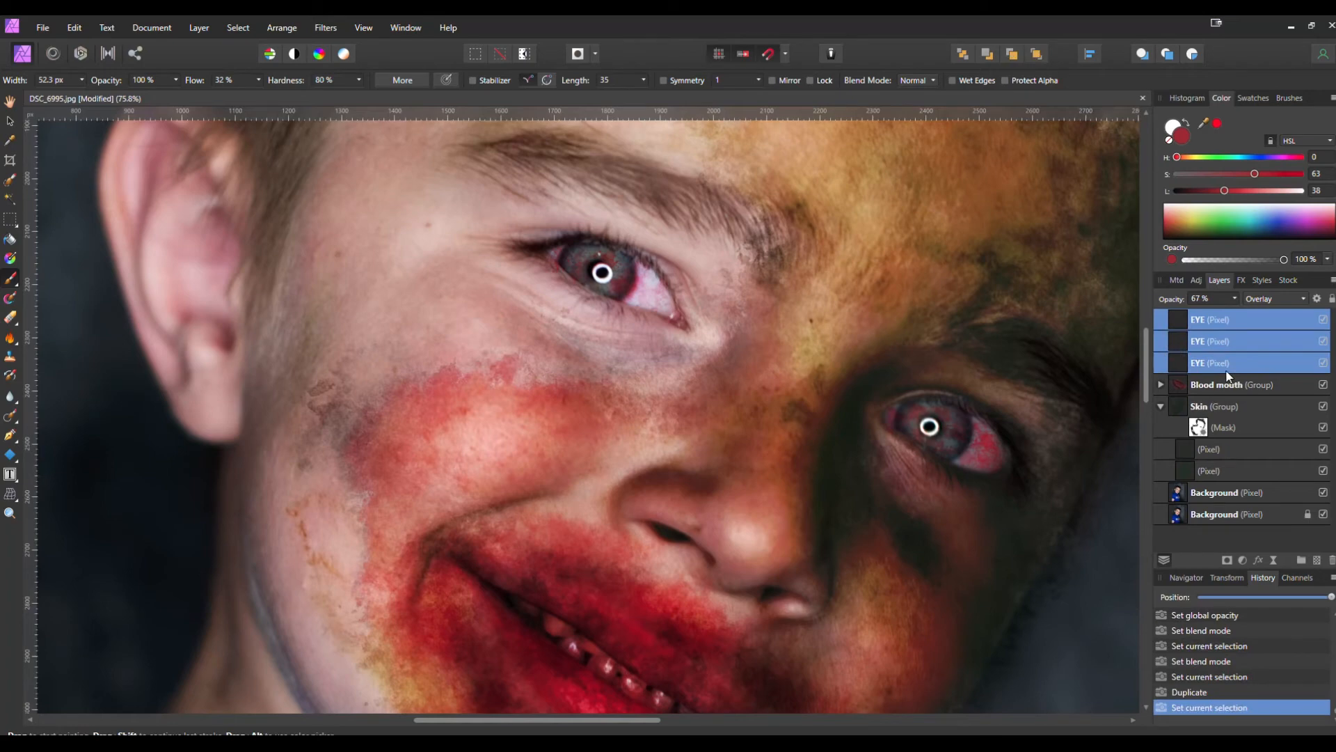
pyautogui.hotkey('ctrl', 'g')
pyautogui.doubleClick(1216, 318)
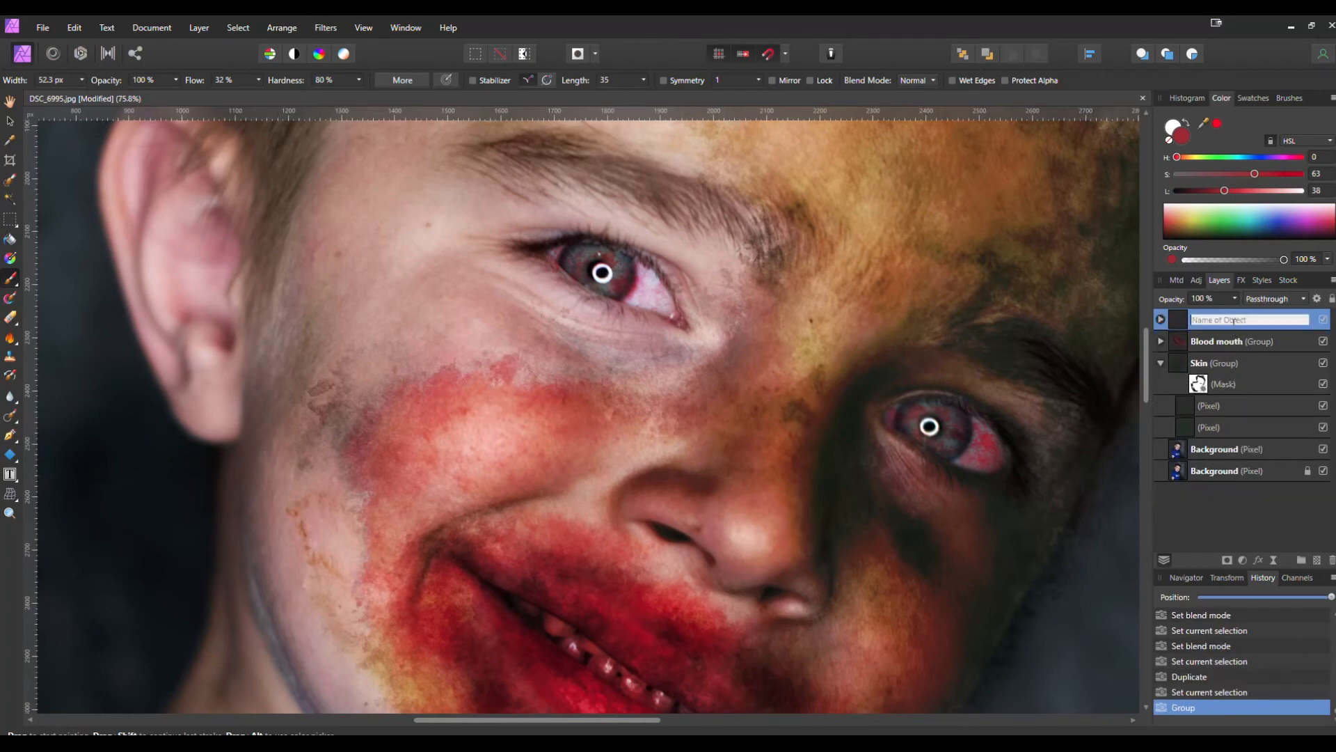
pyautogui.write('EYES')
pyautogui.press('Return')
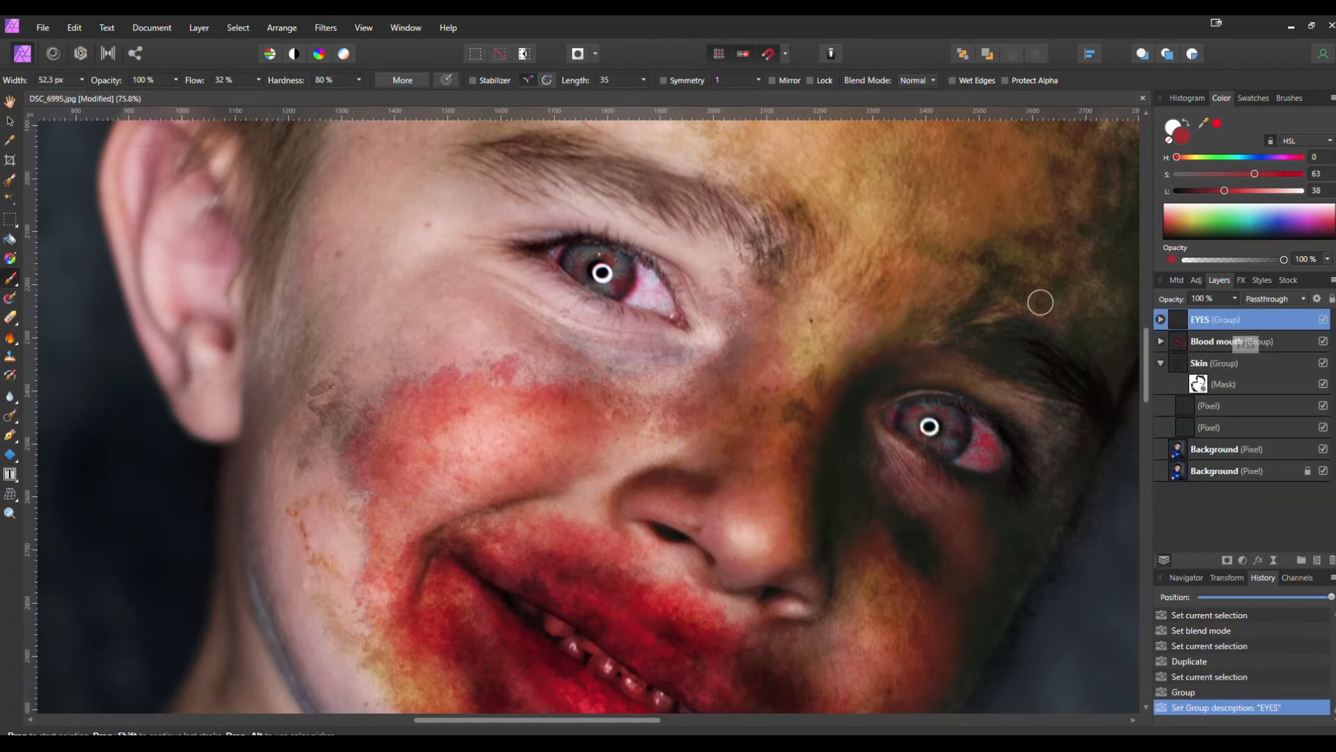
pyautogui.scroll(-5, 906, 302)
pyautogui.scroll(5, 930, 356)
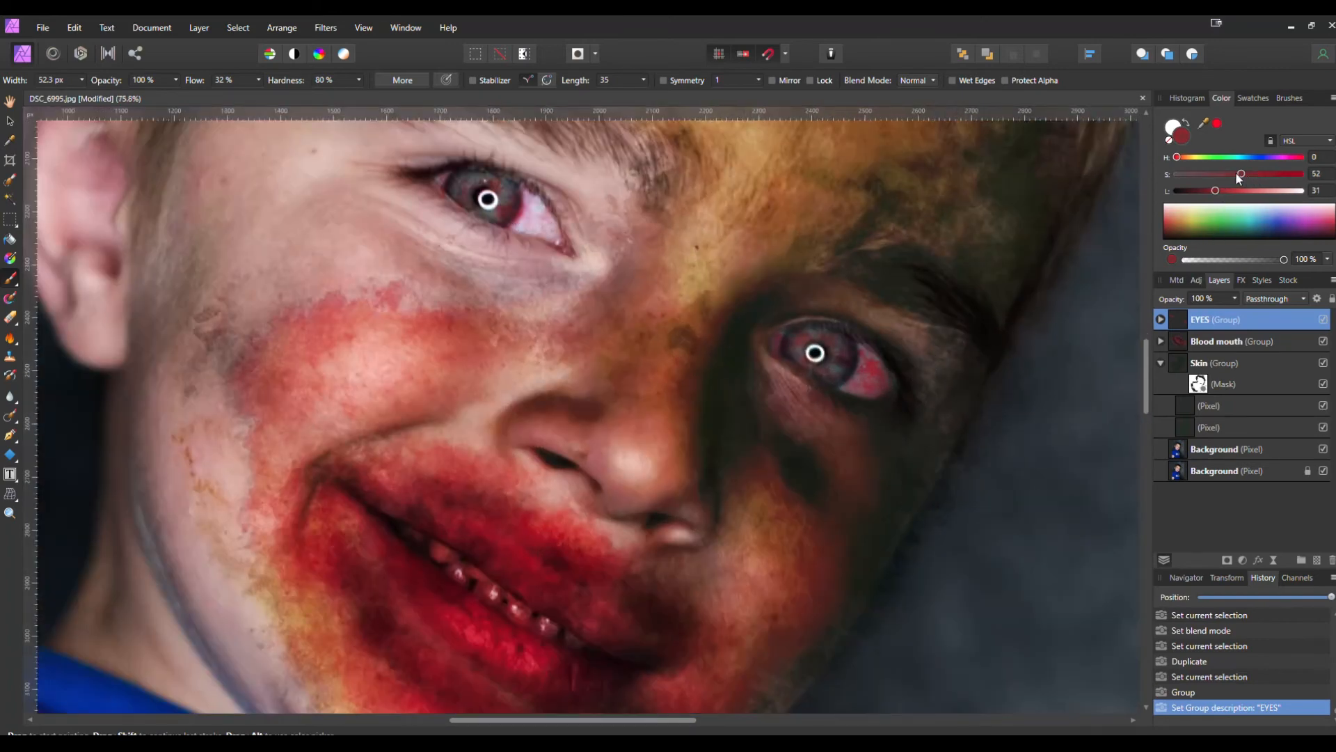
# Try darkening both eyes with dark red brush strokes on the topmost EYE layer, and undo the strokes.
pyautogui.scroll(4, 507, 209)
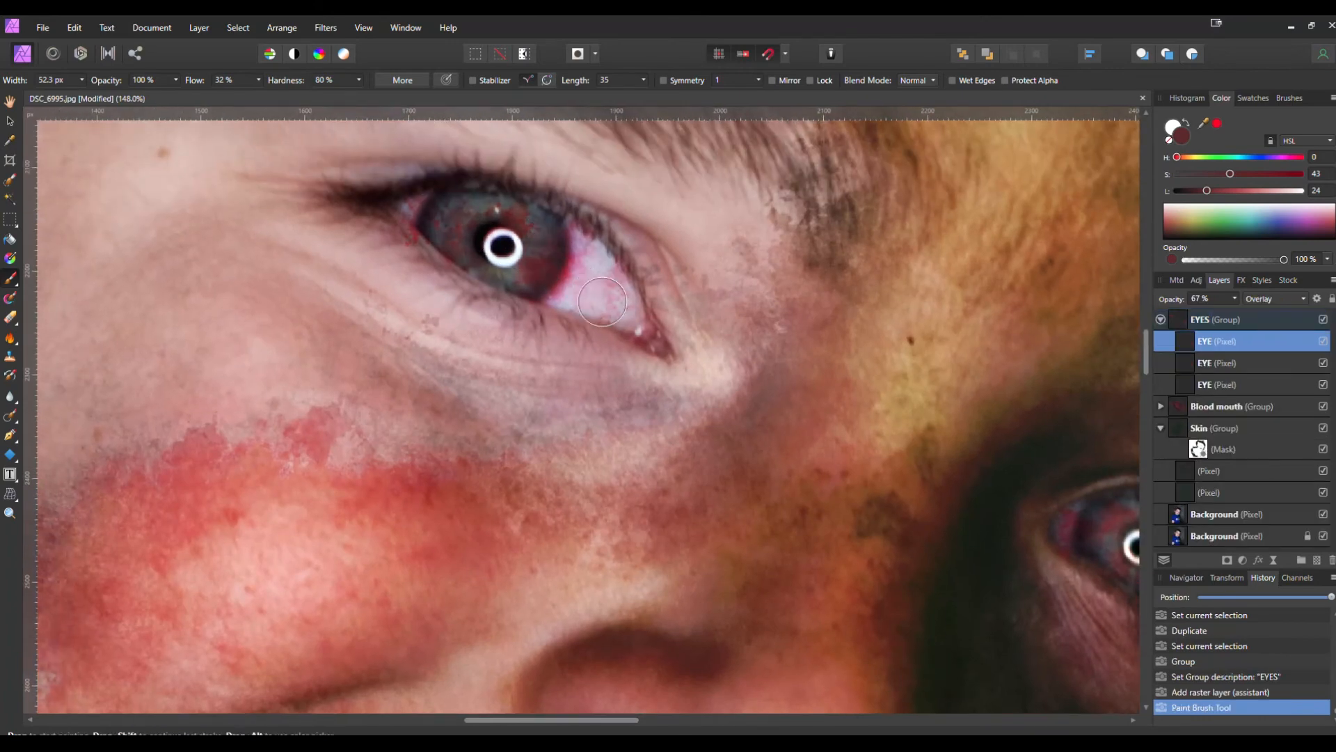
pyautogui.moveTo(677, 238); pyautogui.dragTo(595, 193)
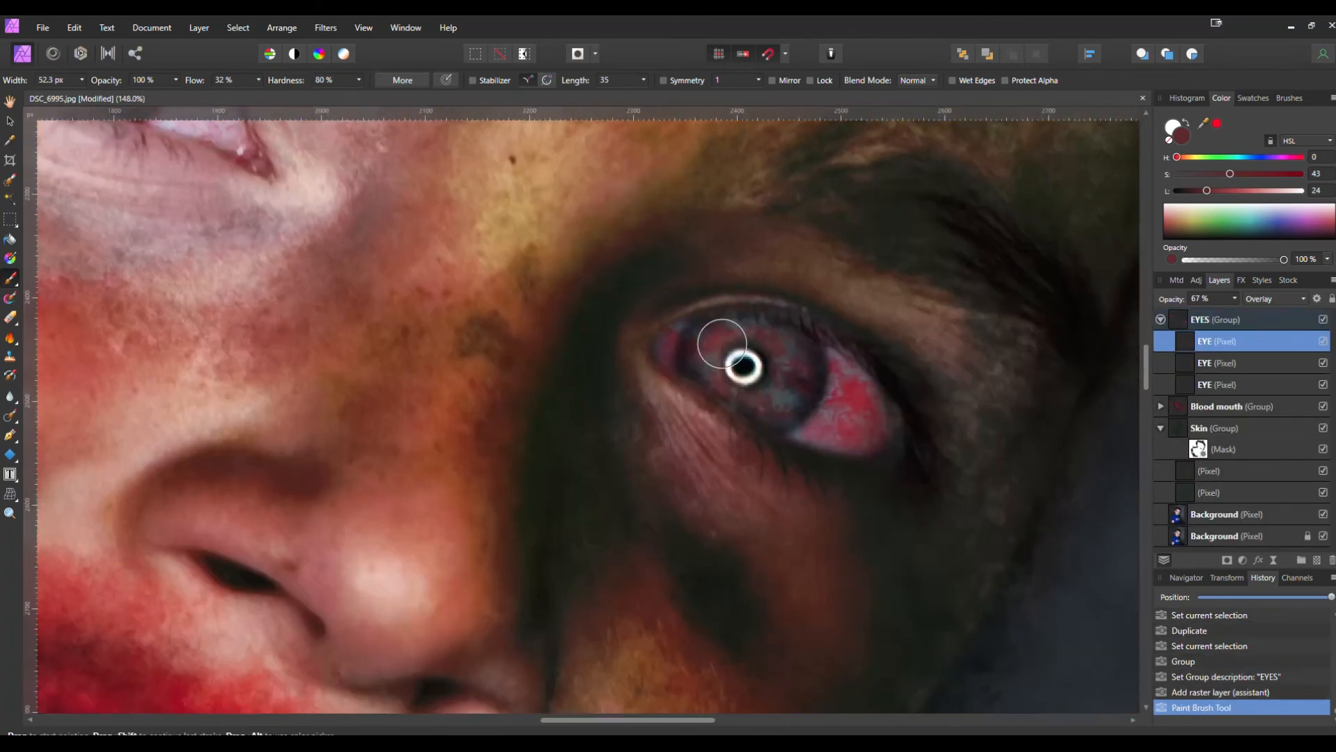
pyautogui.moveTo(724, 334); pyautogui.dragTo(856, 409)
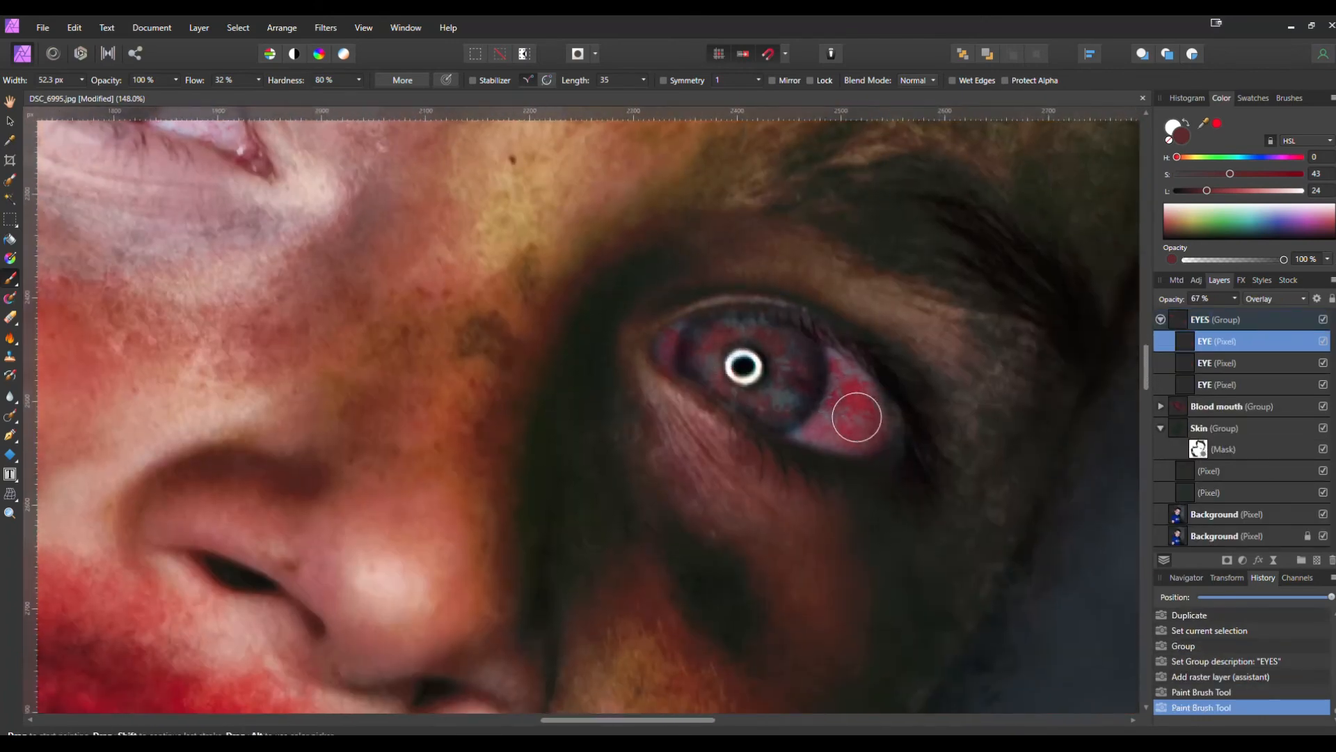
pyautogui.scroll(-3, 859, 408)
pyautogui.scroll(-2, 947, 371)
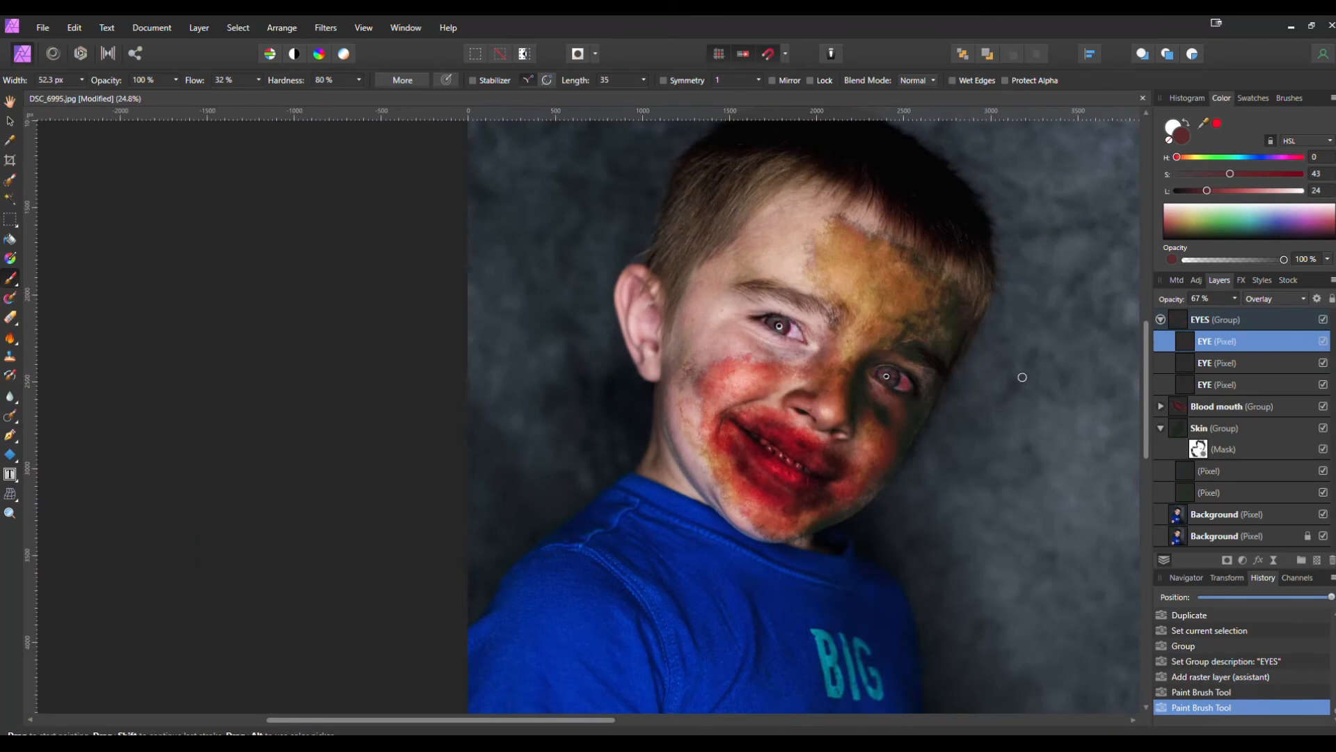
pyautogui.scroll(5, 805, 340)
pyautogui.scroll(-3, 860, 342)
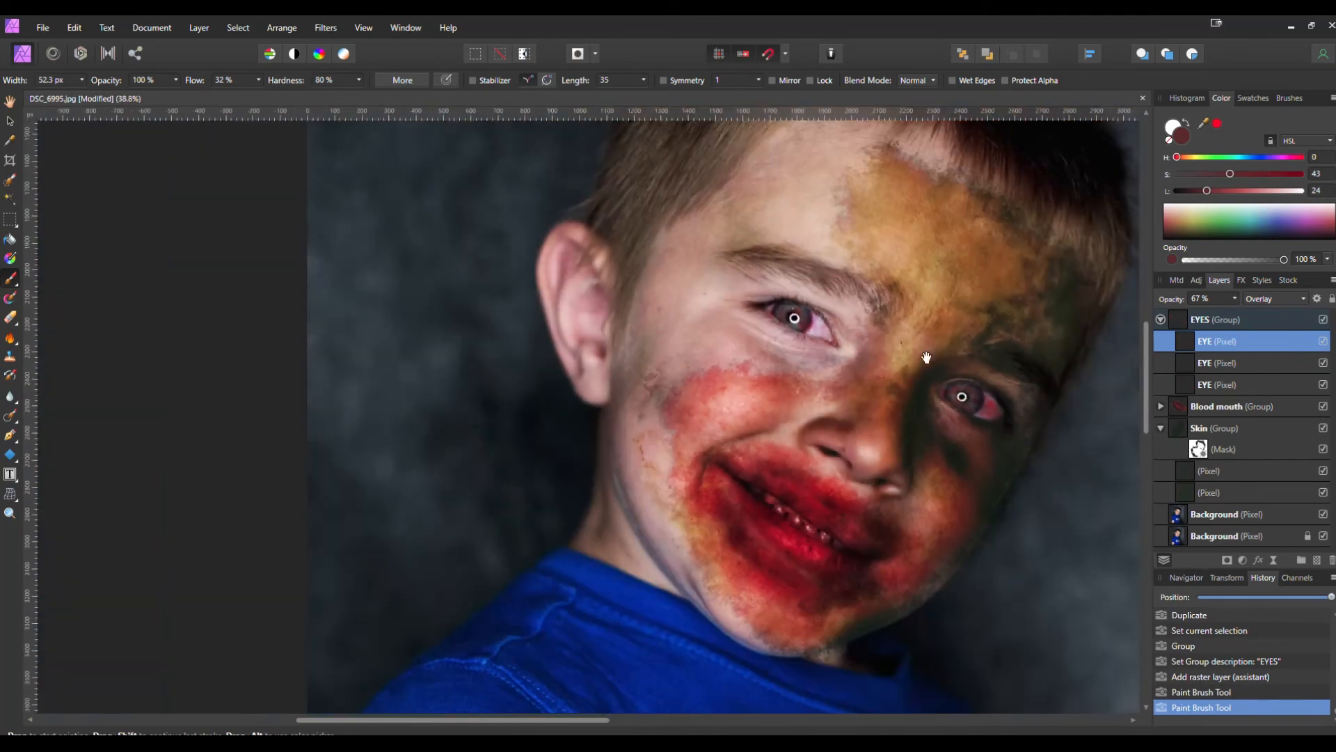
pyautogui.moveTo(927, 358); pyautogui.dragTo(826, 347)
pyautogui.hotkey('ctrl', 'z')
pyautogui.hotkey('ctrl', 'z')
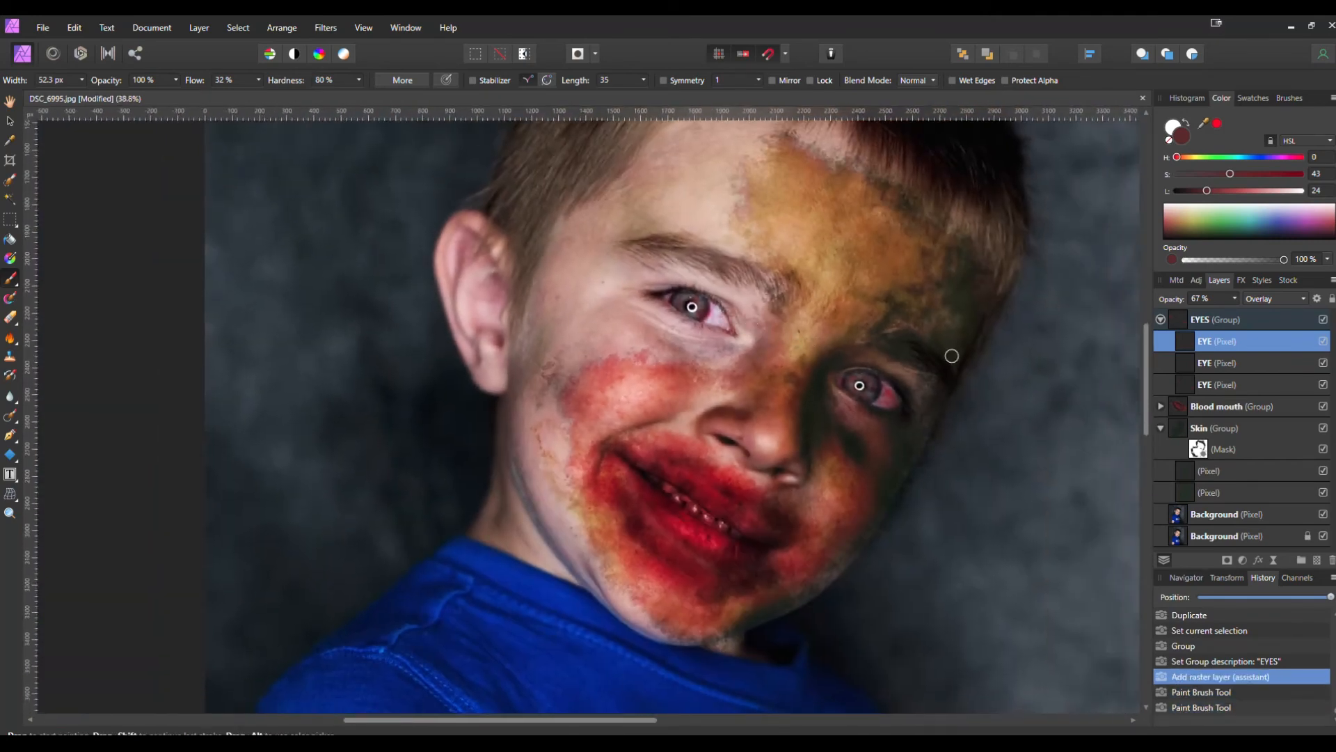
# Add an HSL adjustment and place it inside the EYES group above the EYE layers.
pyautogui.click(1177, 321)
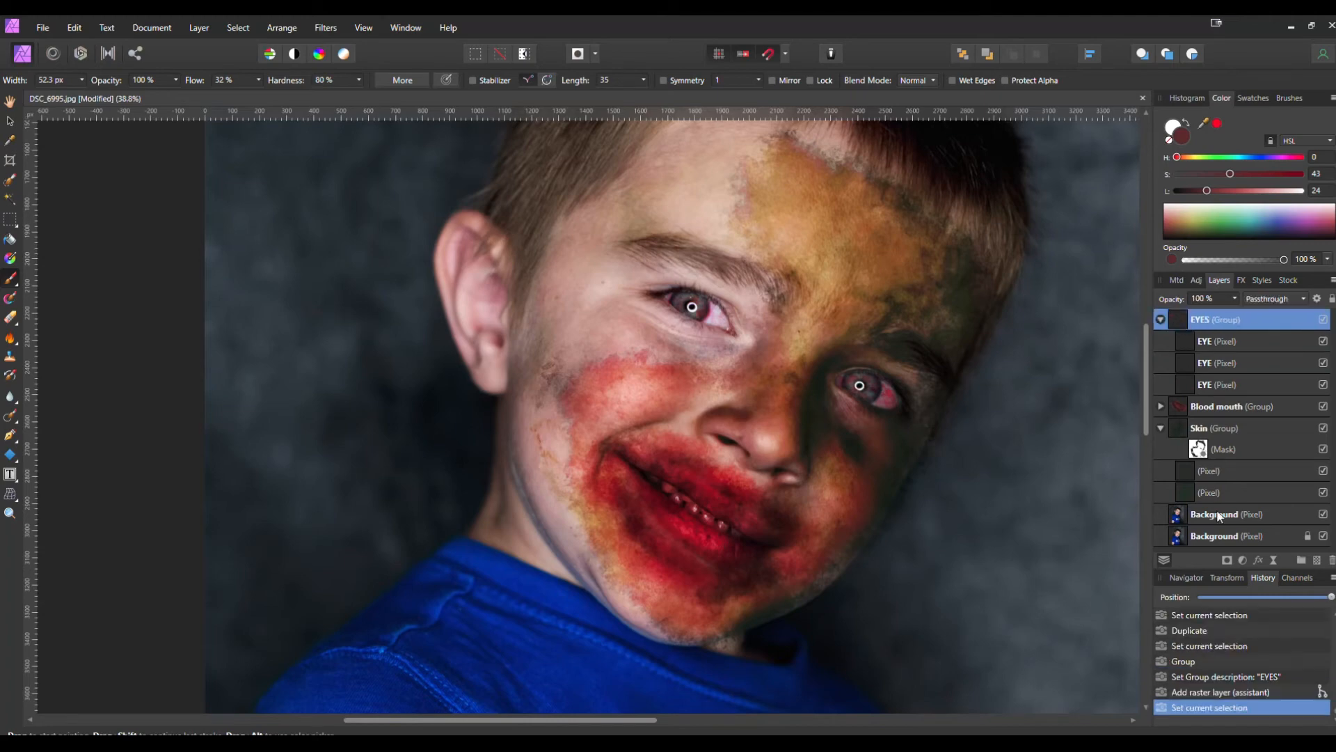
pyautogui.click(1243, 560)
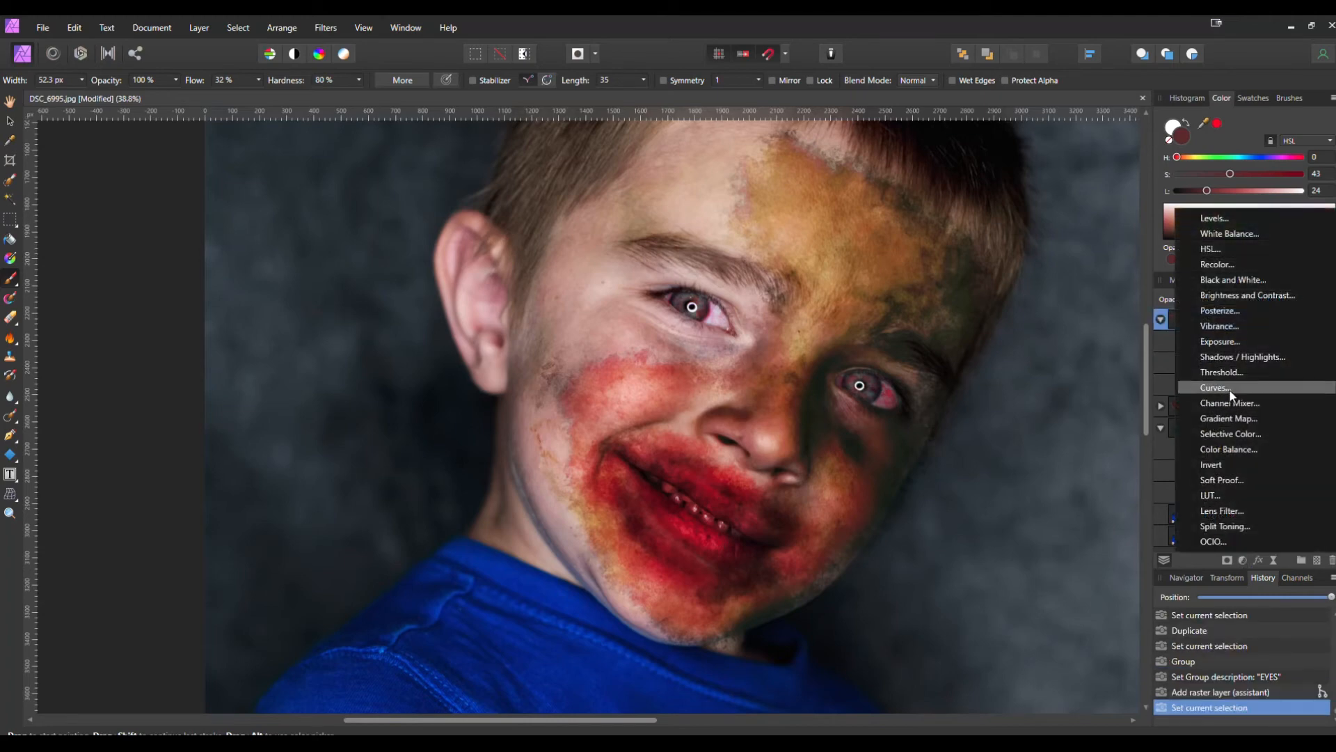
pyautogui.click(1221, 247)
pyautogui.moveTo(1189, 340); pyautogui.dragTo(1187, 343)
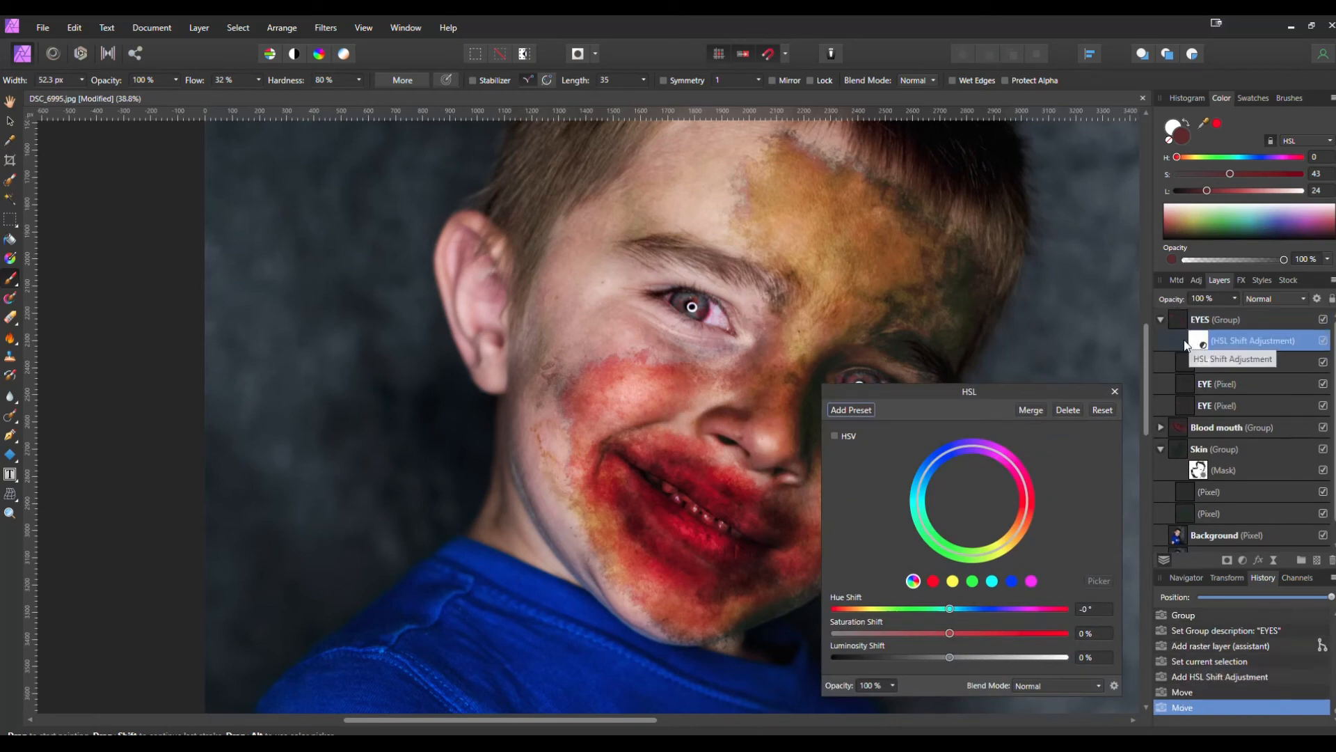
# Raise the reds' saturation to 62% and lower their luminosity in the EYES group's HSL adjustment.
pyautogui.moveTo(954, 633); pyautogui.dragTo(881, 633)
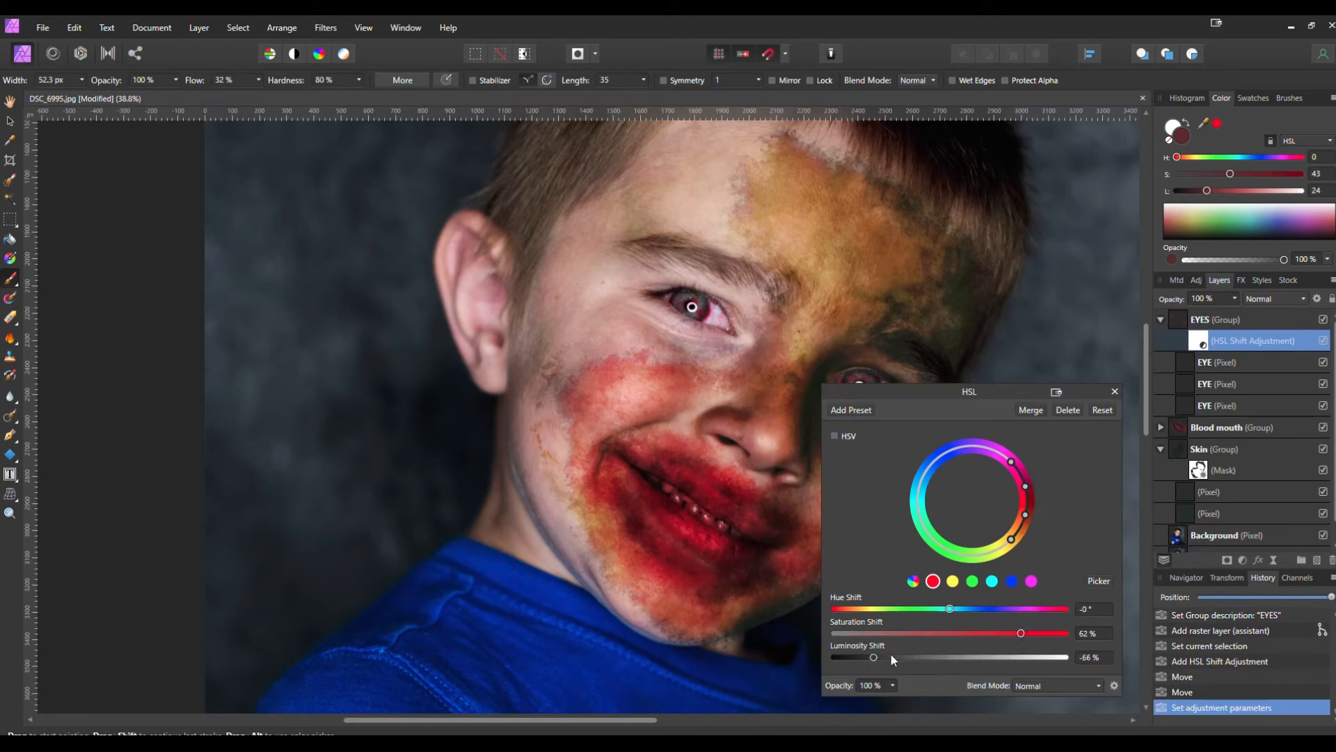
pyautogui.moveTo(890, 654); pyautogui.dragTo(882, 653)
pyautogui.moveTo(928, 392); pyautogui.dragTo(1076, 259)
pyautogui.moveTo(1005, 526)
pyautogui.mouseDown()
pyautogui.moveTo(1040, 526)
pyautogui.moveTo(1016, 523)
pyautogui.mouseUp()
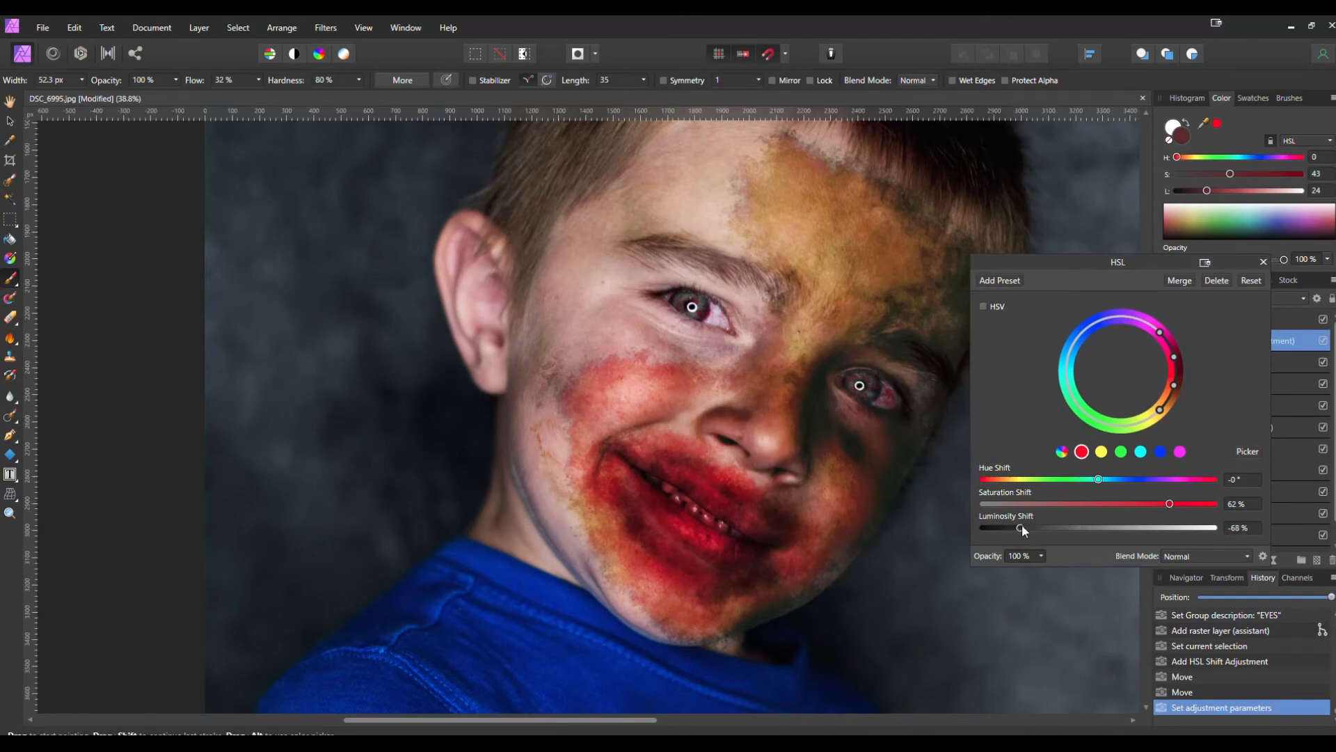
pyautogui.moveTo(1036, 530); pyautogui.dragTo(1033, 525)
pyautogui.click(1264, 262)
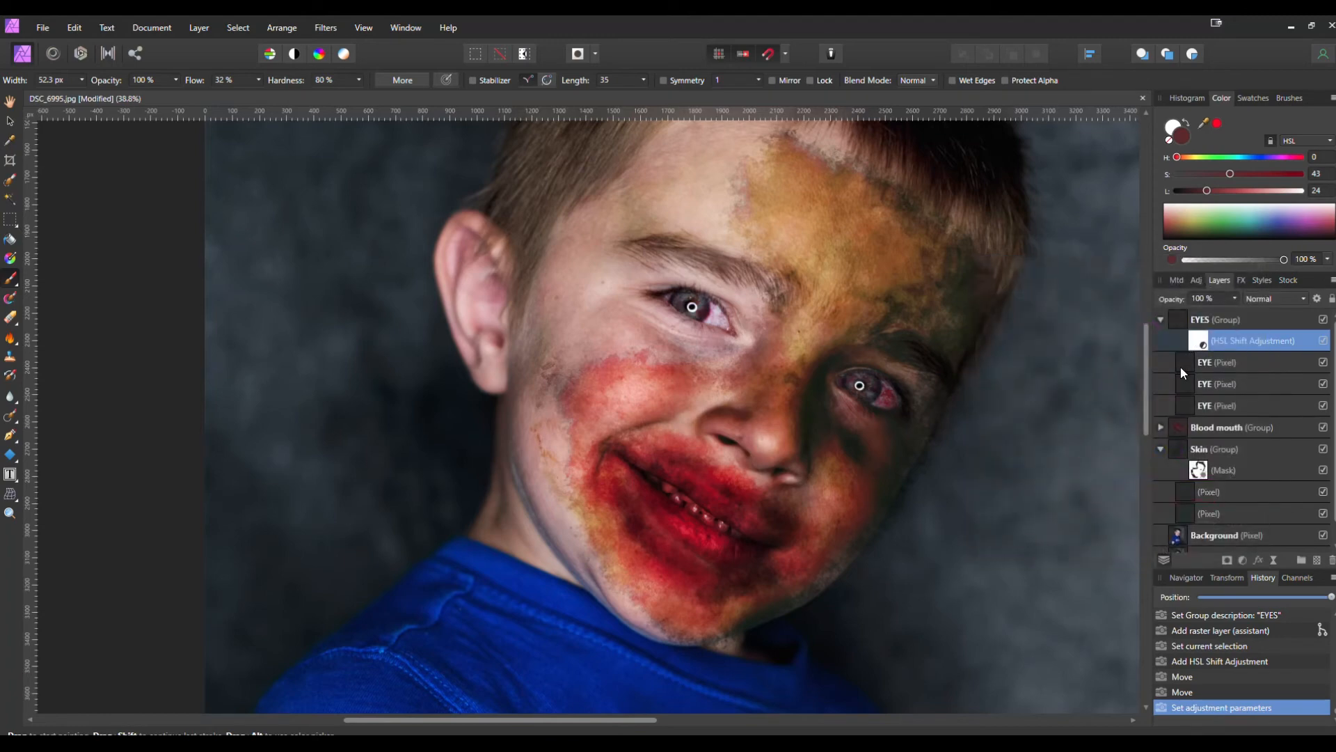
# Paint dark red over the white of the light-side eye on the topmost EYE layer.
pyautogui.click(1180, 366)
pyautogui.scroll(5, 664, 298)
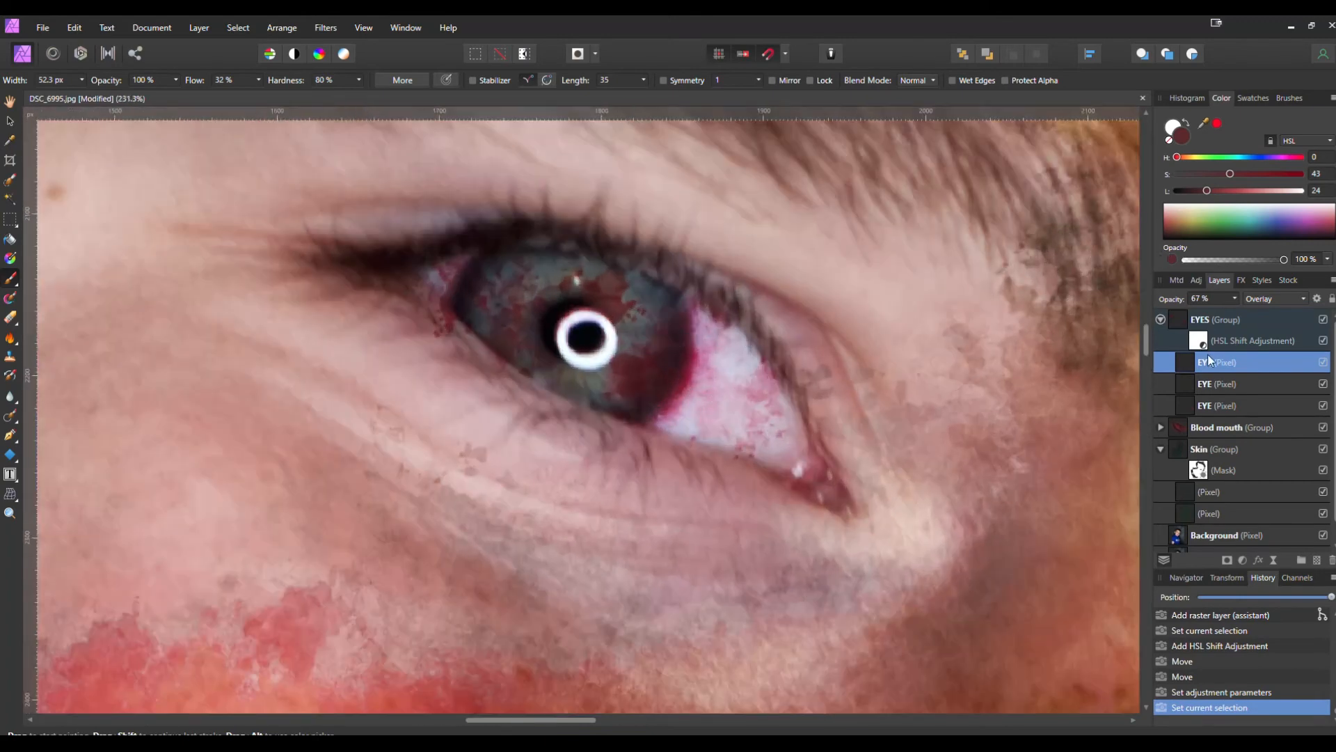
pyautogui.moveTo(720, 346)
pyautogui.mouseDown()
pyautogui.moveTo(737, 400)
pyautogui.moveTo(732, 377)
pyautogui.moveTo(765, 397)
pyautogui.mouseUp()
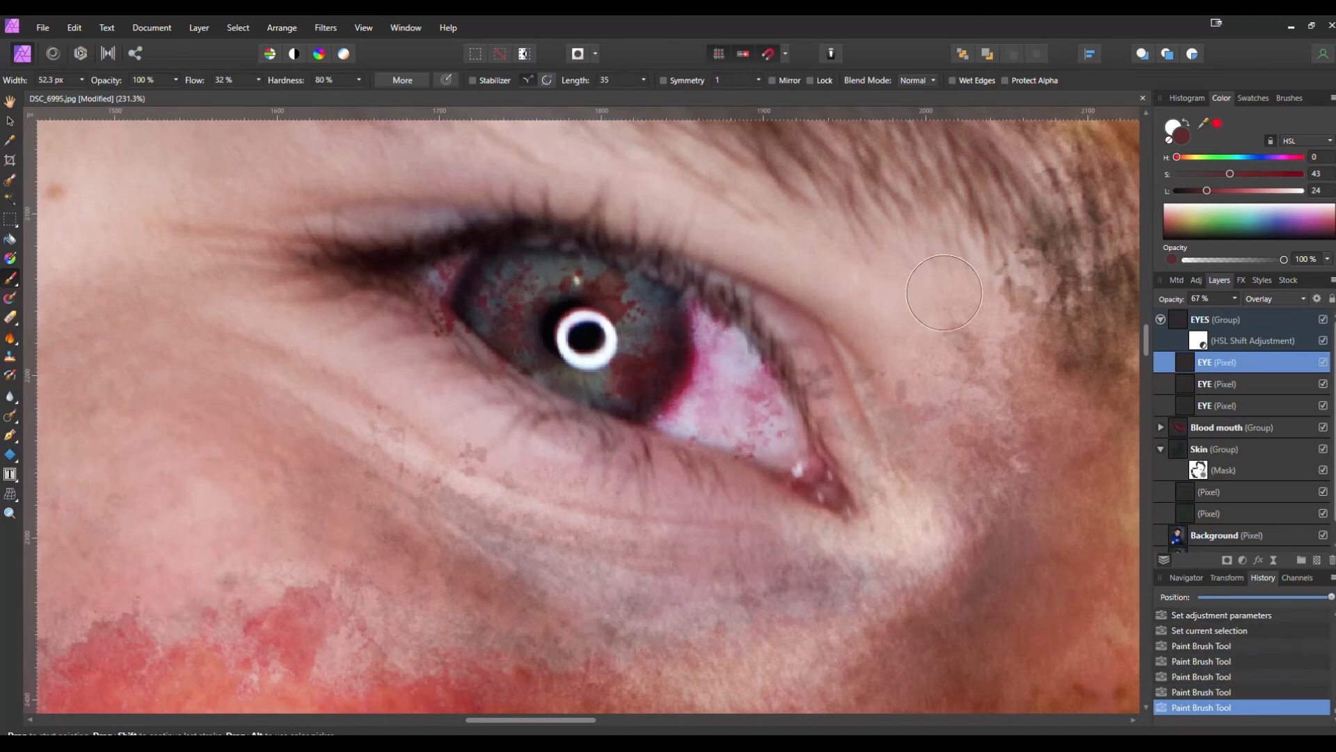
# Choose a Textures brush, shrink it to 32.9 px, and add textured dark red strokes to the light-side eye's white.
pyautogui.click(1279, 99)
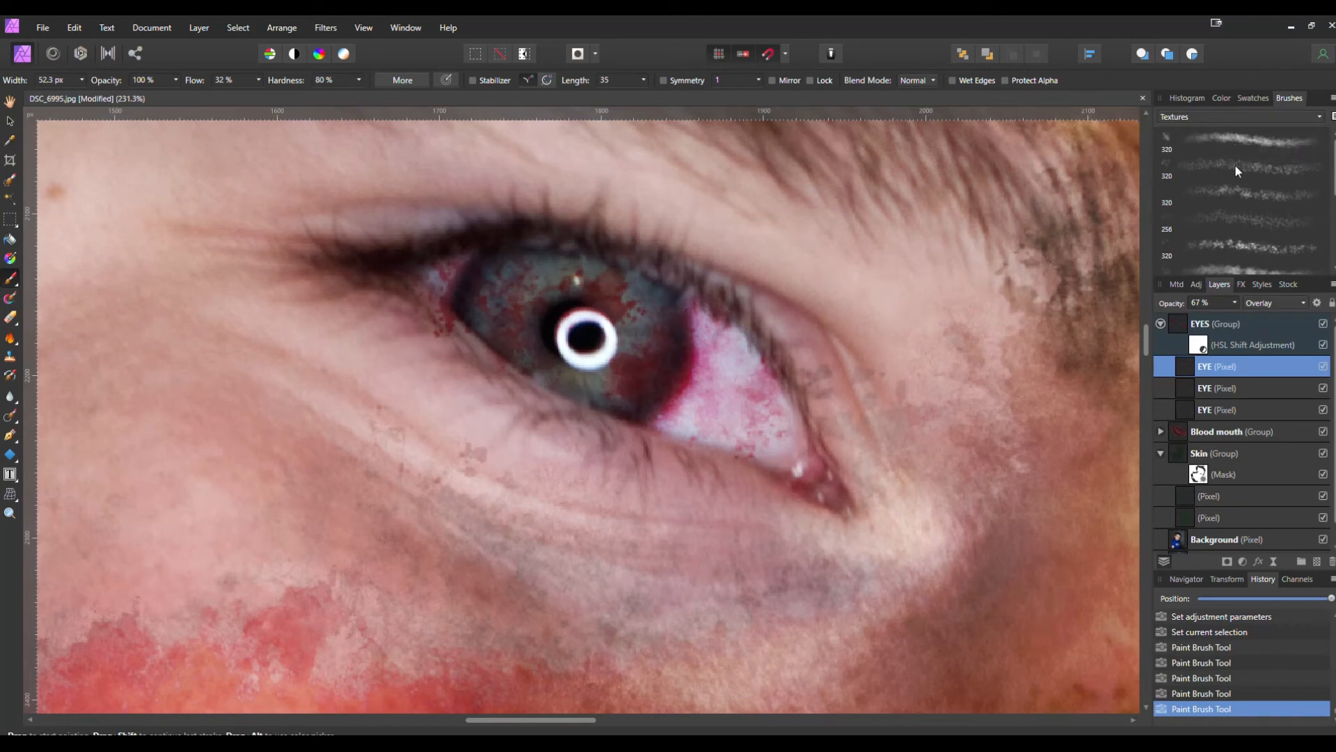
pyautogui.click(1235, 164)
pyautogui.press('[')
pyautogui.press('[')
pyautogui.press('[')
pyautogui.press('[')
pyautogui.press('[')
pyautogui.press('[')
pyautogui.press('[')
pyautogui.press('[')
pyautogui.press('[')
pyautogui.press('[')
pyautogui.press('[')
pyautogui.press('[')
pyautogui.press('[')
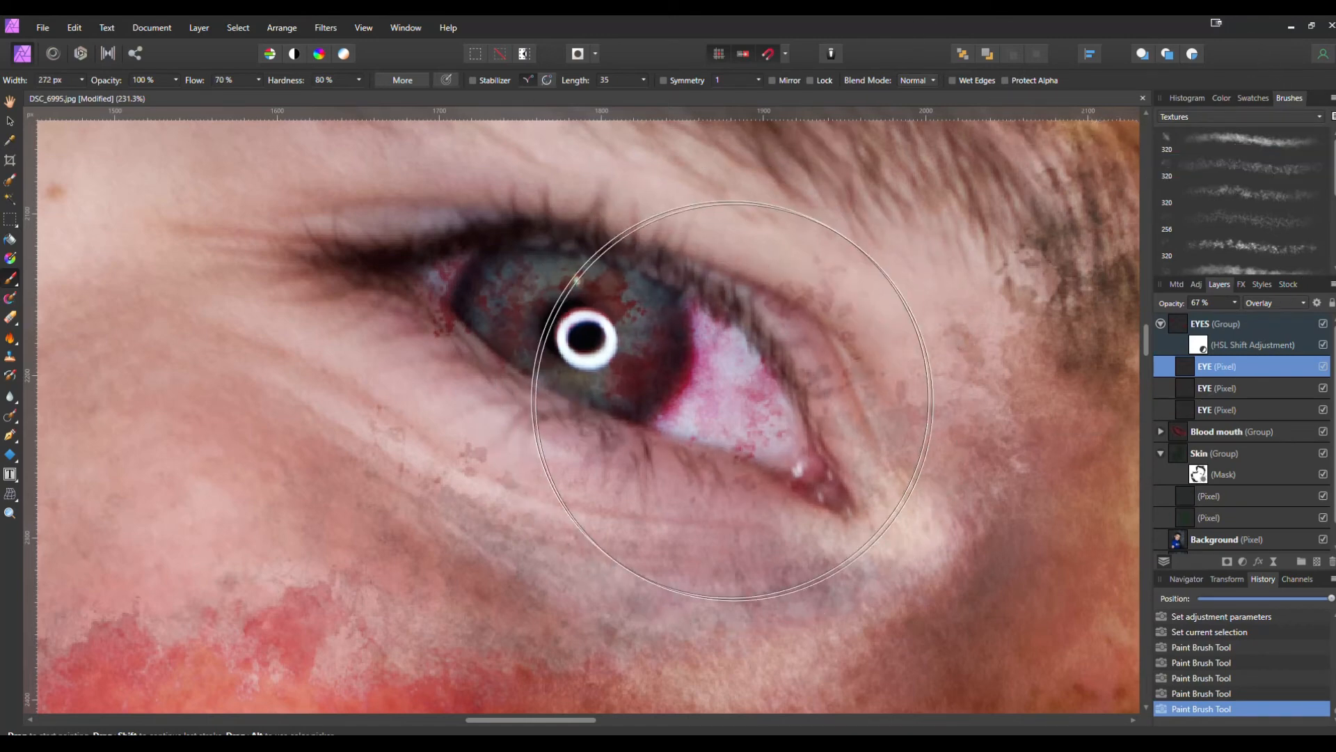
pyautogui.moveTo(724, 359); pyautogui.dragTo(731, 383)
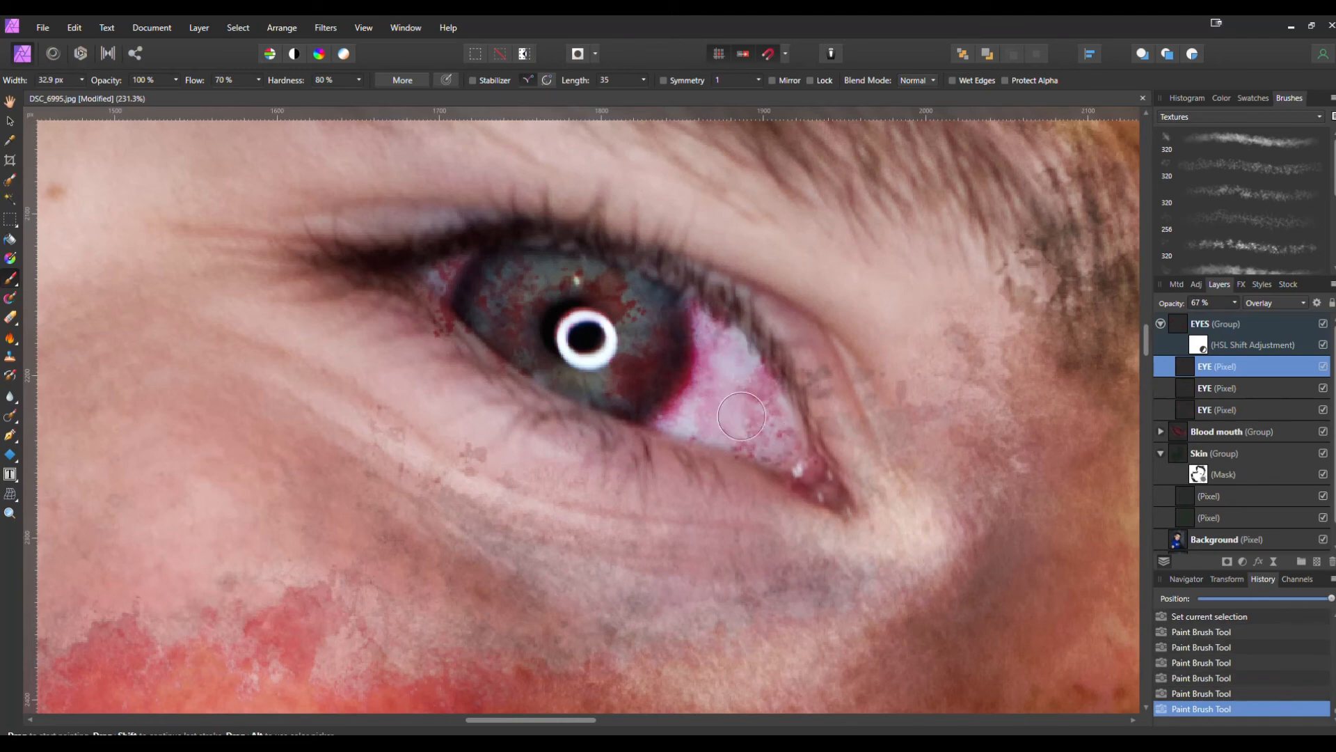
pyautogui.moveTo(713, 377); pyautogui.dragTo(735, 375)
# Examine the eyes against the whole portrait and collapse the EYES and Skin groups.
pyautogui.scroll(-3, 1011, 367)
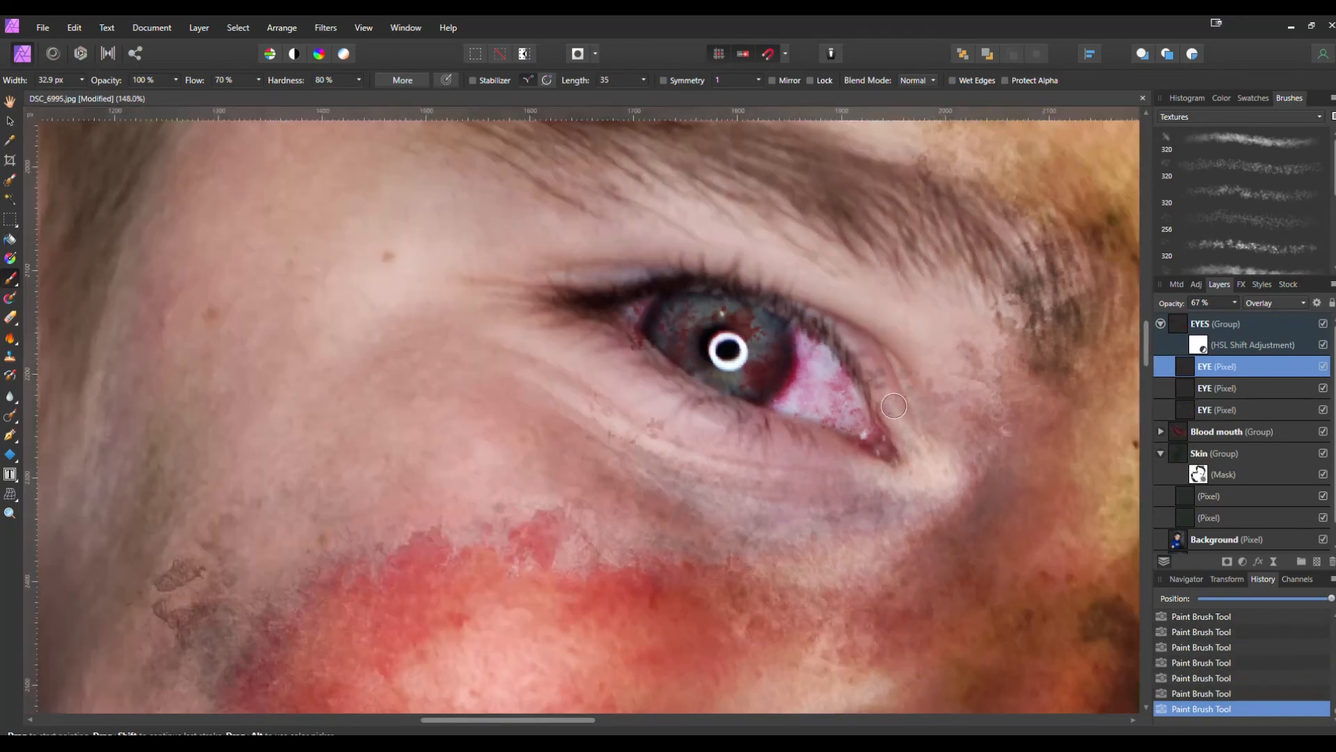
pyautogui.scroll(-4, 1059, 427)
pyautogui.scroll(3, 807, 327)
pyautogui.scroll(2, 849, 372)
pyautogui.scroll(-5, 776, 327)
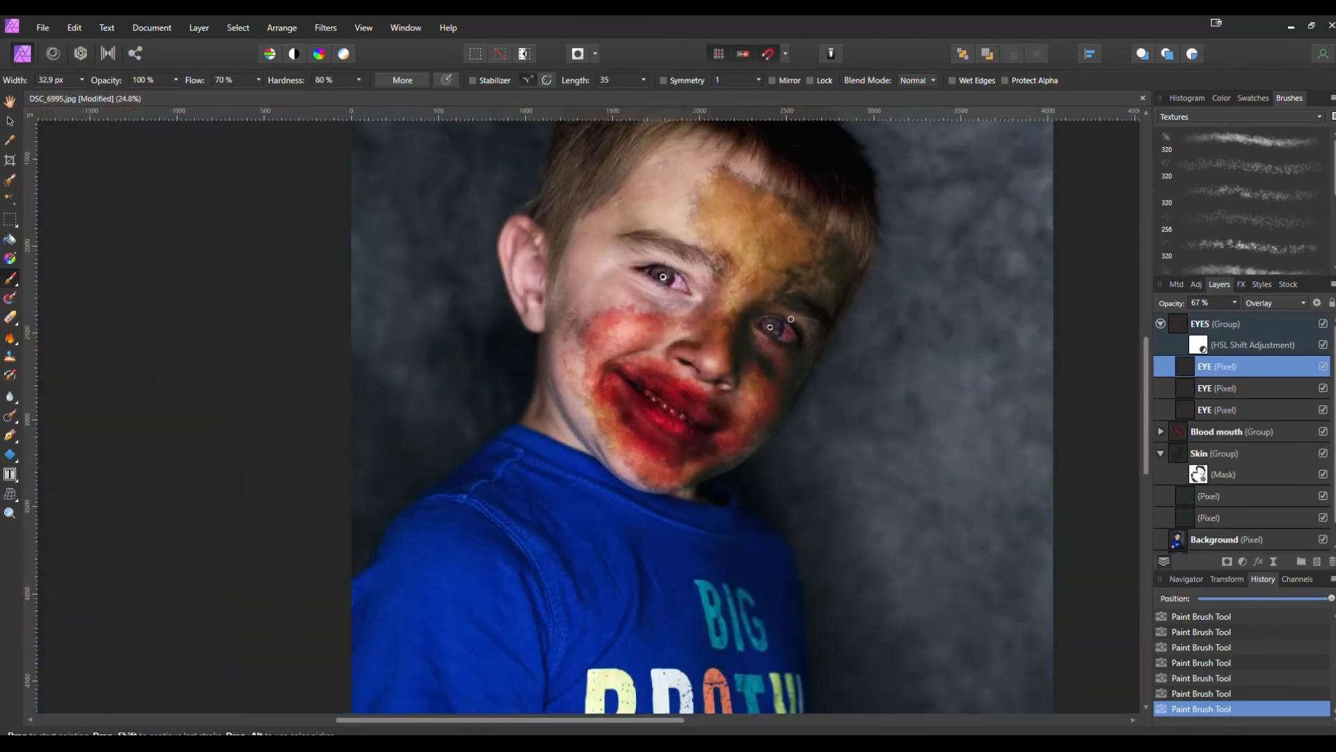
pyautogui.scroll(-2, 788, 319)
pyautogui.scroll(4, 732, 289)
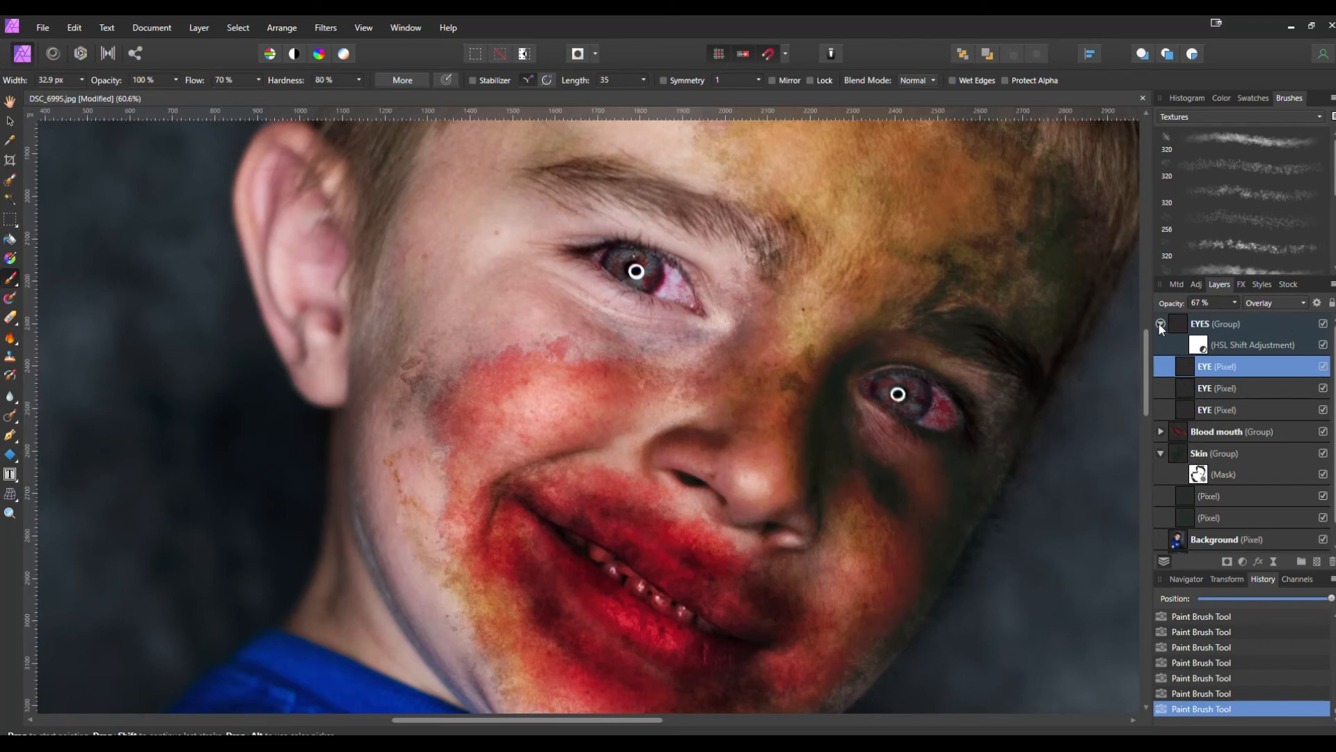
pyautogui.click(1160, 324)
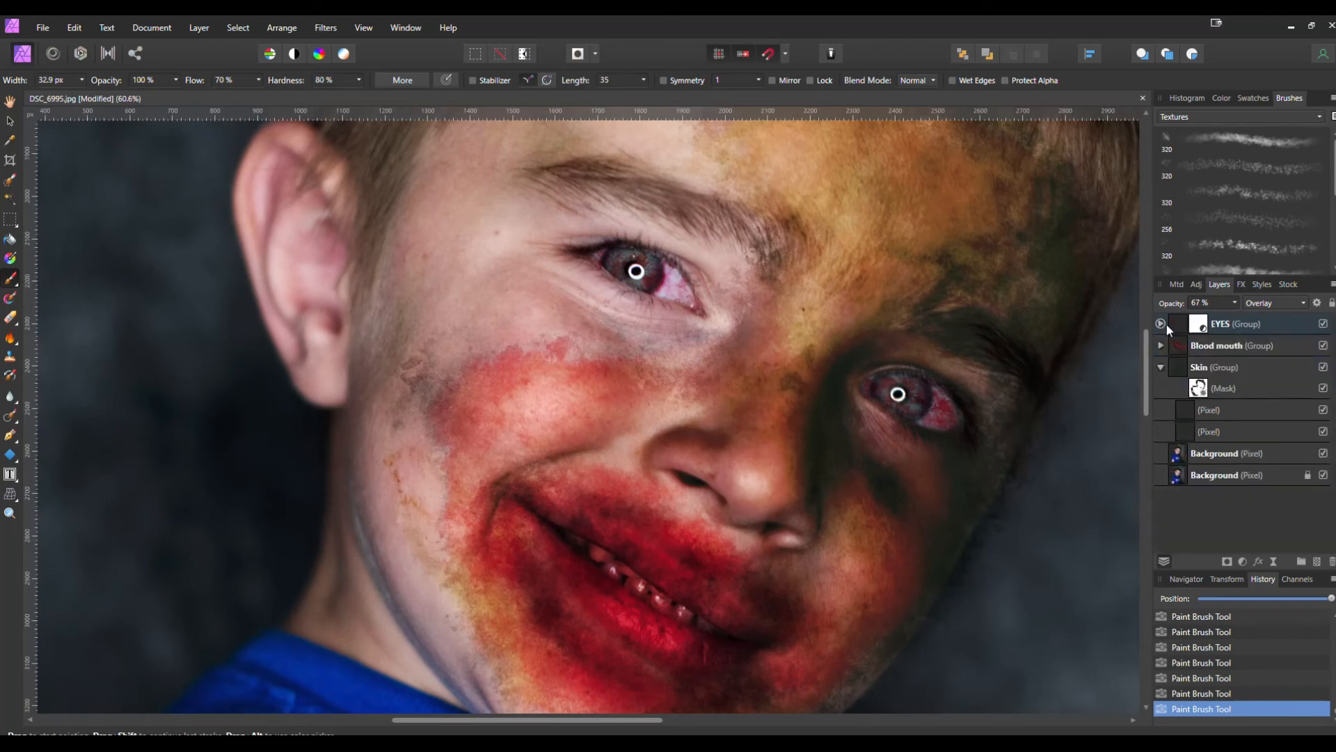
pyautogui.click(1161, 367)
pyautogui.scroll(-3, 835, 372)
pyautogui.scroll(3, 861, 372)
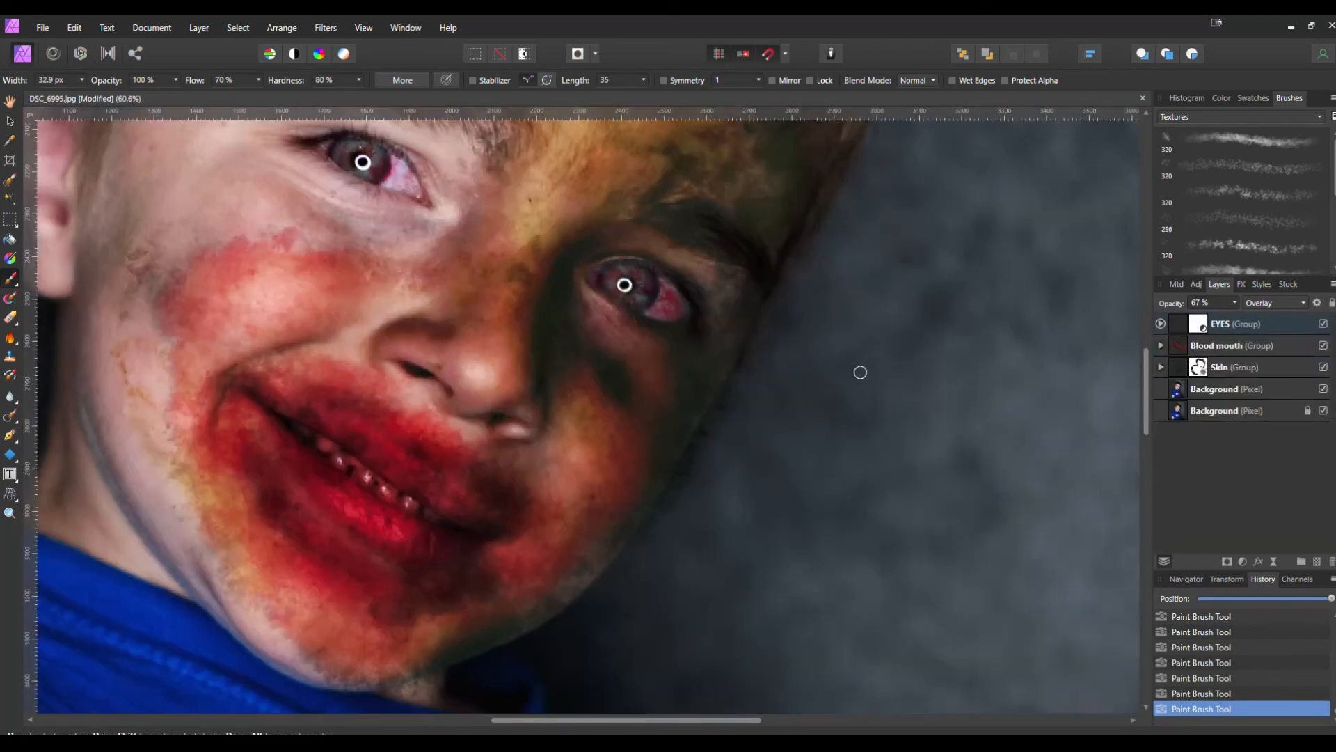
# Expand the Skin group, select its mask, and choose the Basic 16 px round brush with 10% hardness.
pyautogui.click(1161, 367)
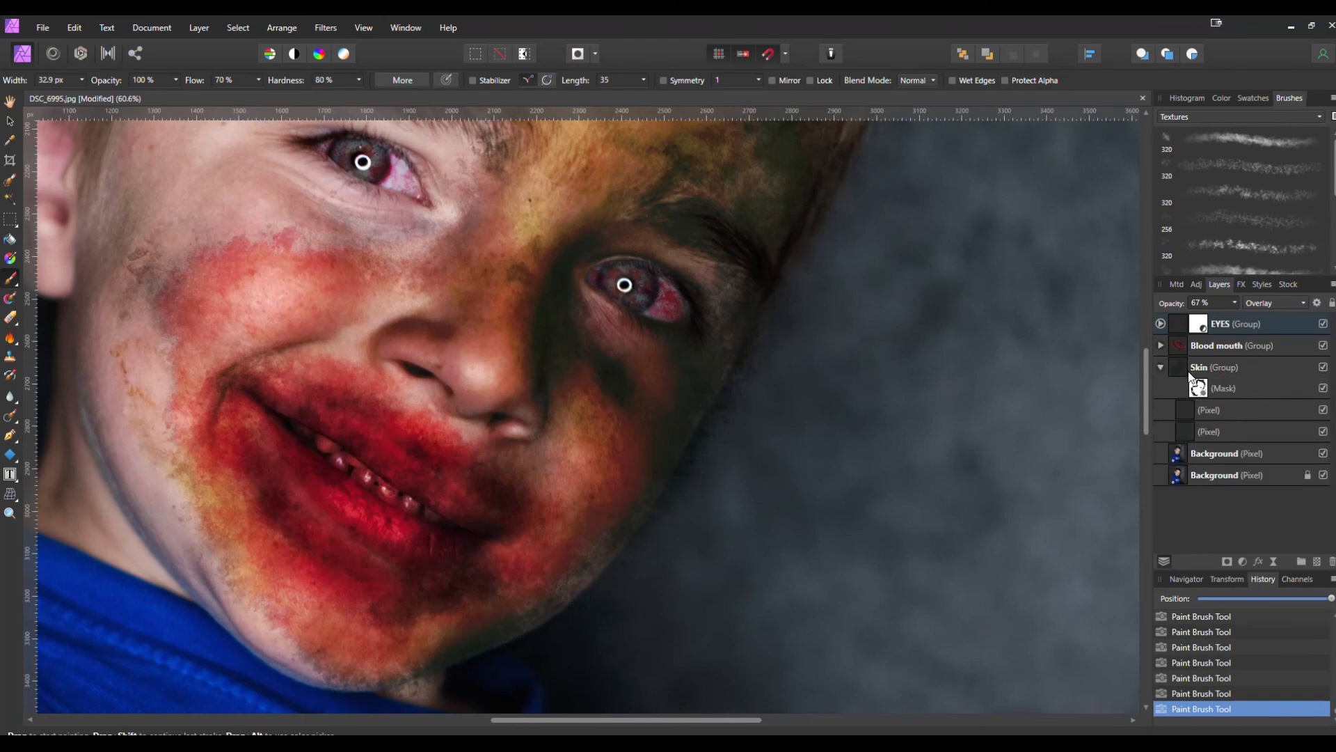
pyautogui.click(1164, 379)
pyautogui.click(1222, 97)
pyautogui.click(1289, 98)
pyautogui.click(1242, 116)
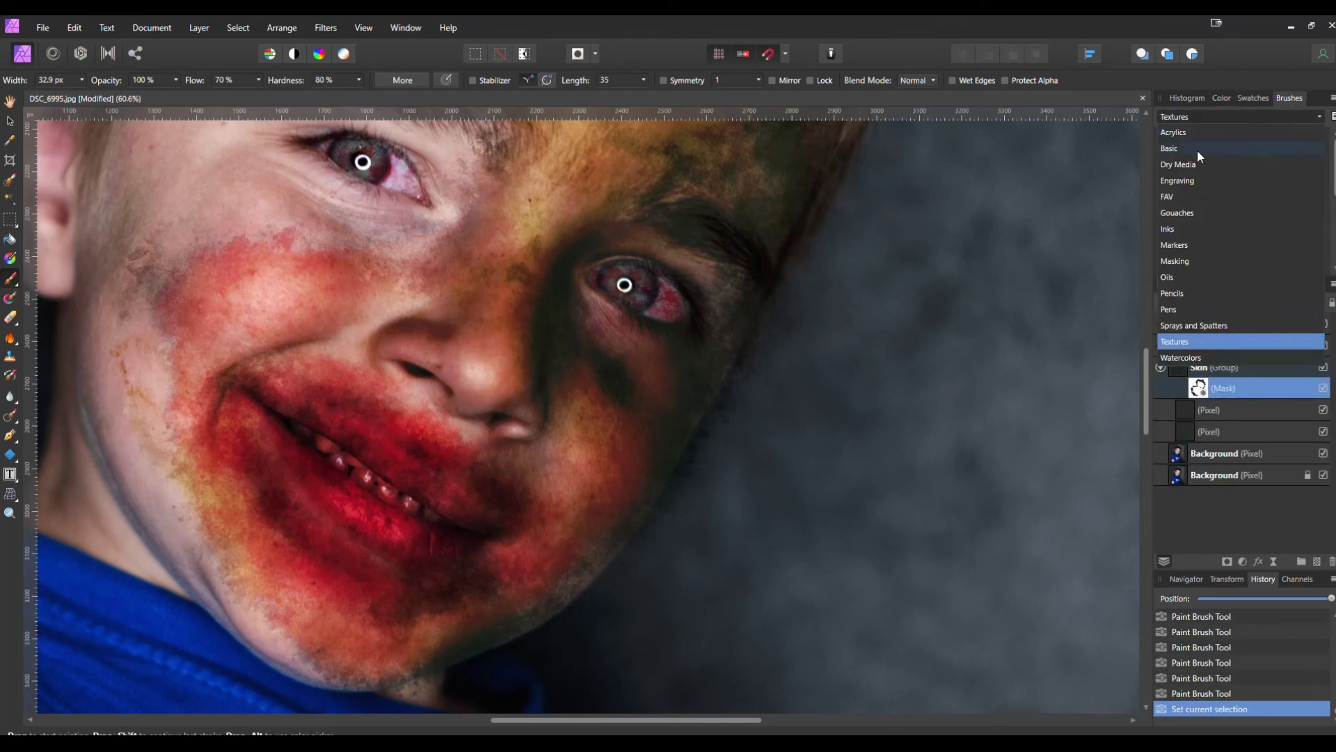
pyautogui.click(1188, 149)
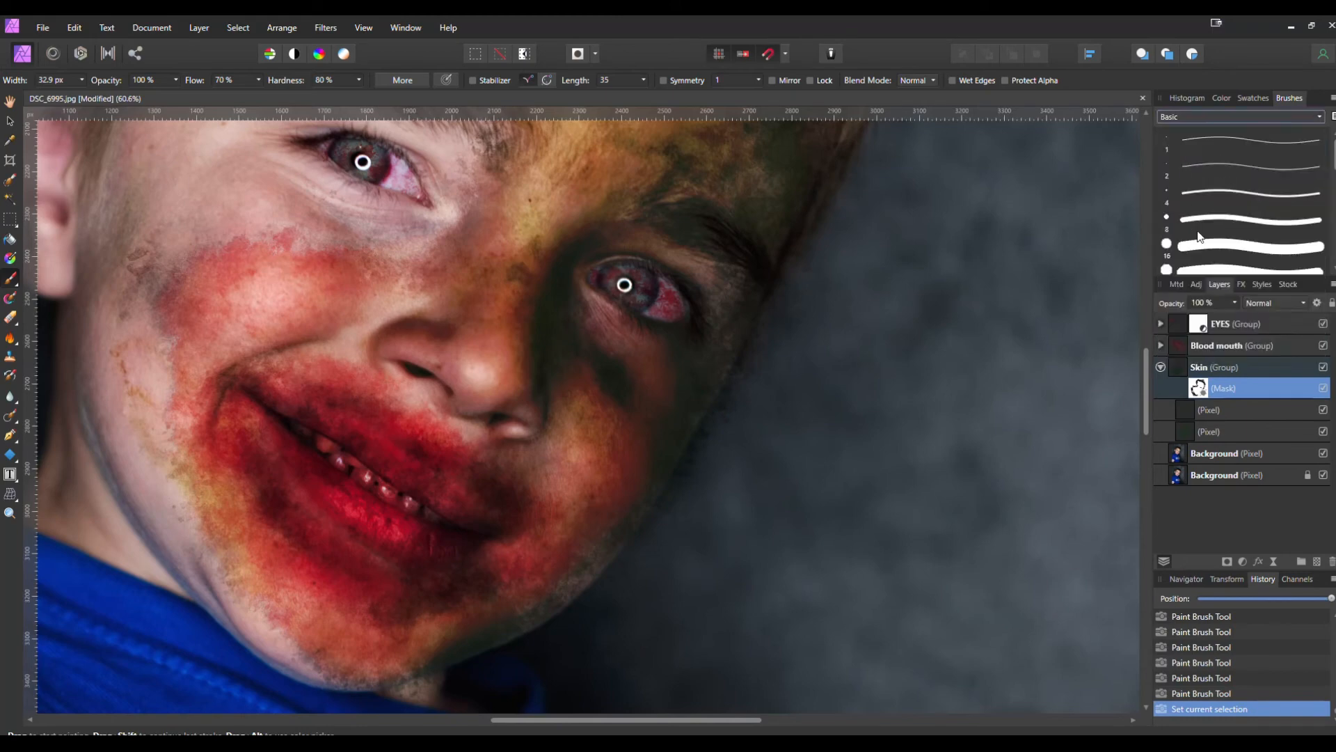
pyautogui.click(1238, 245)
pyautogui.moveTo(362, 78); pyautogui.dragTo(272, 99)
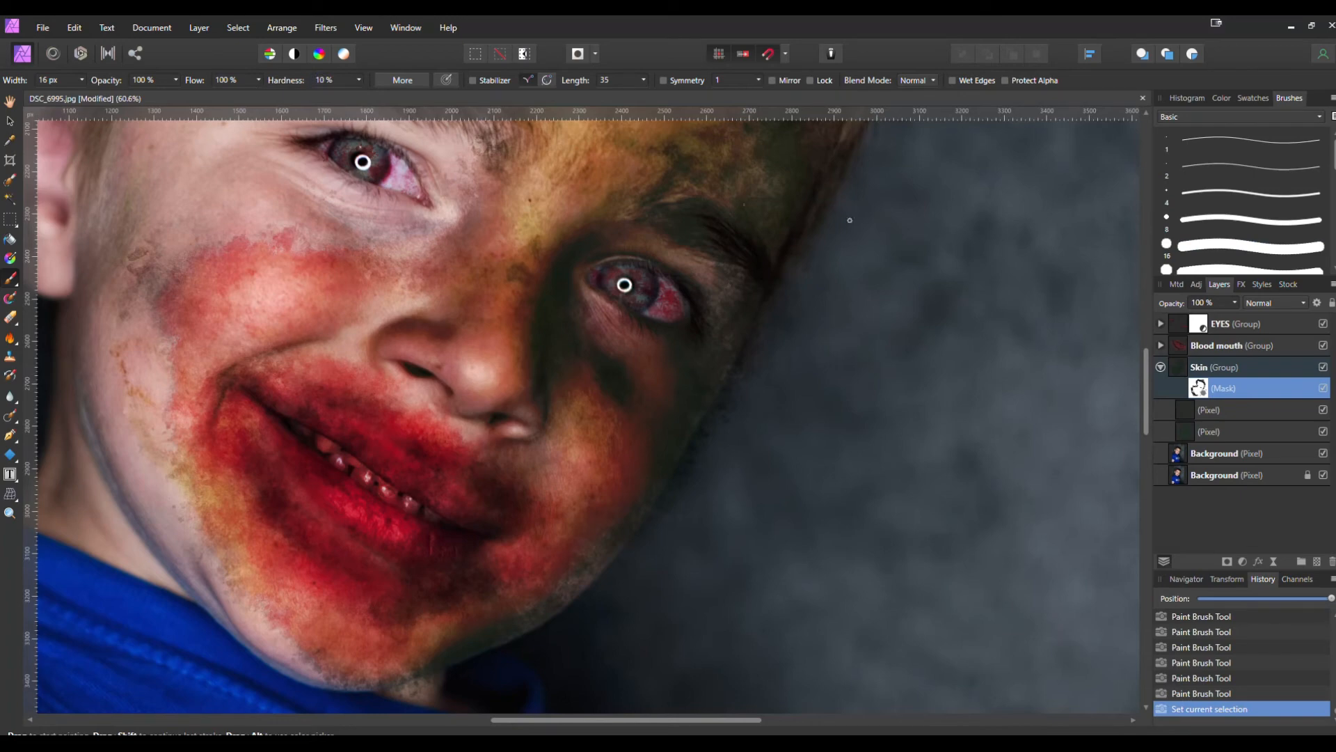
# Enlarge the brush to 217.6 px and paint the Skin mask along the background beside the shadow-side eye and temple.
pyautogui.press(']')
pyautogui.press(']')
pyautogui.press(']')
pyautogui.press(']')
pyautogui.press(']')
pyautogui.press(']')
pyautogui.press(']')
pyautogui.press(']')
pyautogui.press(']')
pyautogui.press(']')
pyautogui.press(']')
pyautogui.press(']')
pyautogui.press('[')
pyautogui.press('[')
pyautogui.press('[')
pyautogui.press('[')
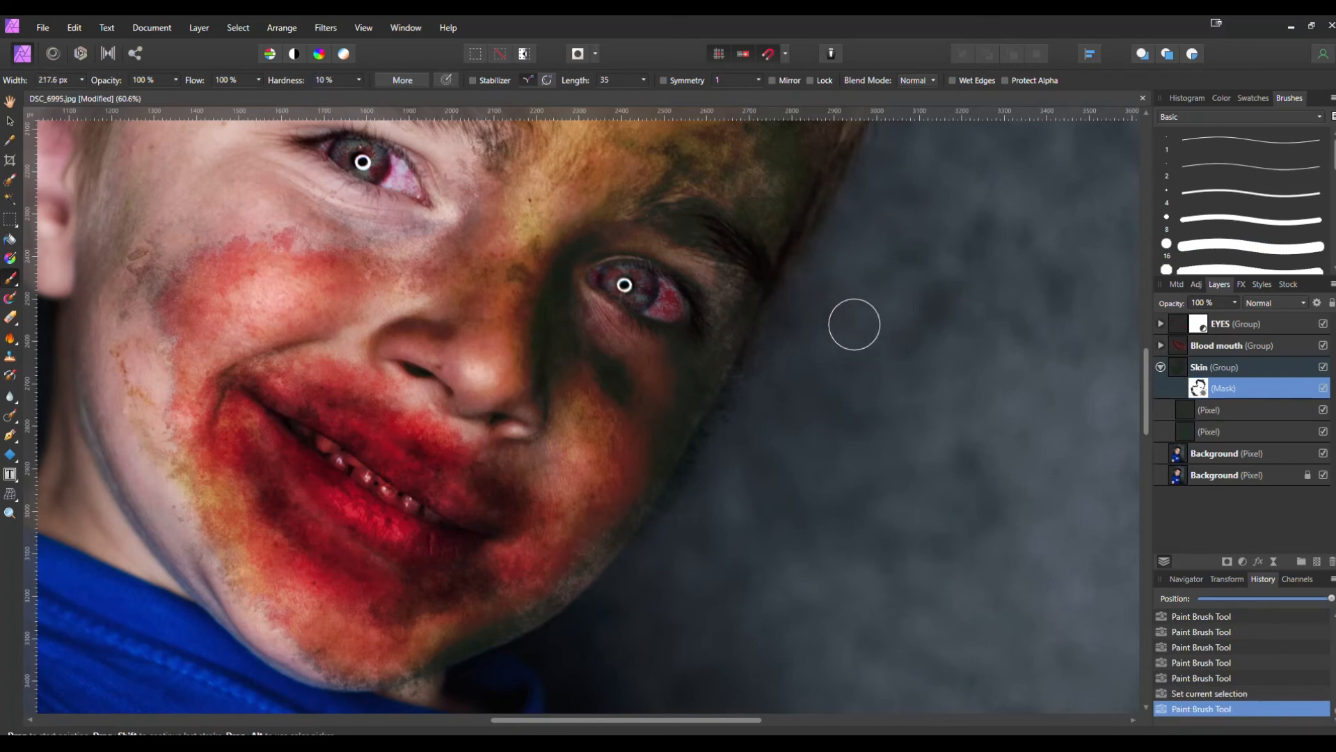
pyautogui.moveTo(896, 334); pyautogui.dragTo(798, 285)
pyautogui.moveTo(708, 251); pyautogui.dragTo(675, 286)
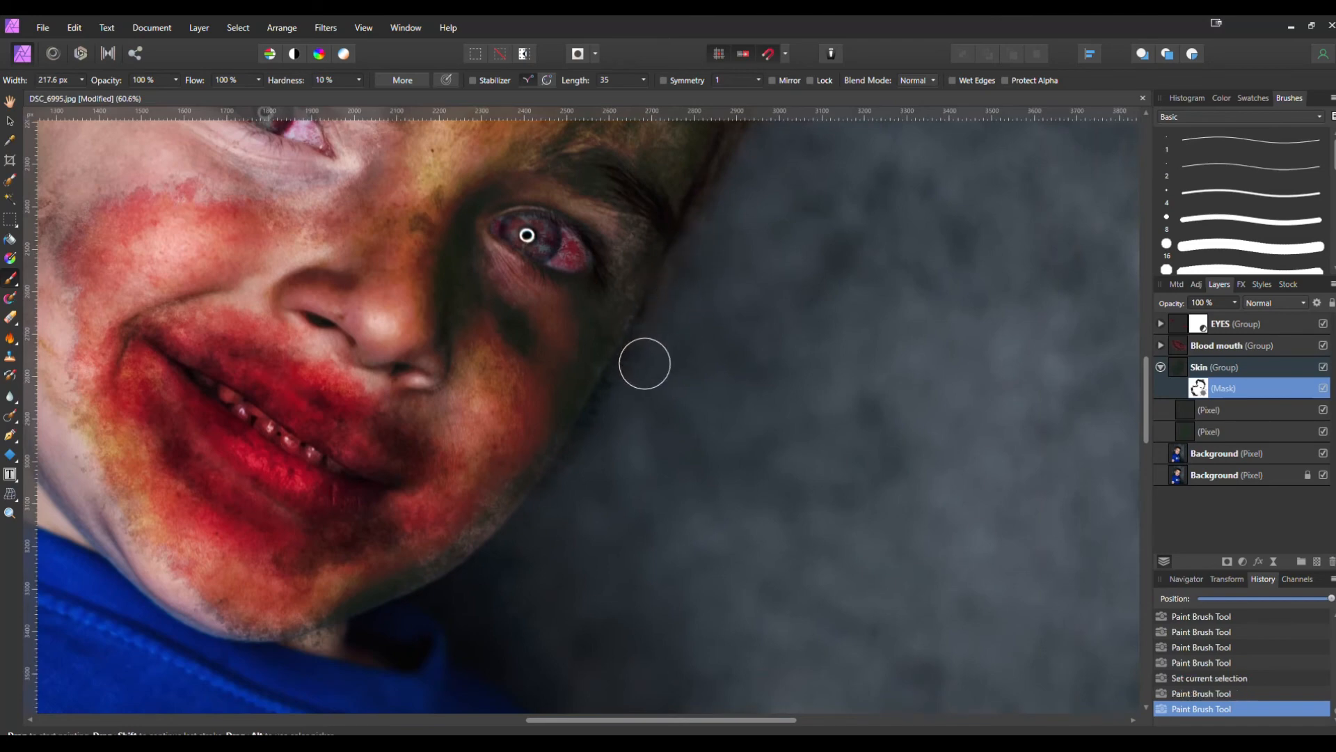
# Paint the Skin mask around the shadow-side jaw, neck, cheek and hairline to clear colour spill outside the face.
pyautogui.scroll(5, 682, 321)
pyautogui.moveTo(564, 426); pyautogui.dragTo(478, 552)
pyautogui.moveTo(575, 513)
pyautogui.mouseDown()
pyautogui.moveTo(710, 240)
pyautogui.moveTo(550, 435)
pyautogui.moveTo(742, 226)
pyautogui.moveTo(480, 456)
pyautogui.moveTo(954, 256)
pyautogui.mouseUp()
pyautogui.moveTo(673, 429)
pyautogui.mouseDown()
pyautogui.moveTo(611, 433)
pyautogui.moveTo(591, 411)
pyautogui.moveTo(713, 401)
pyautogui.mouseUp()
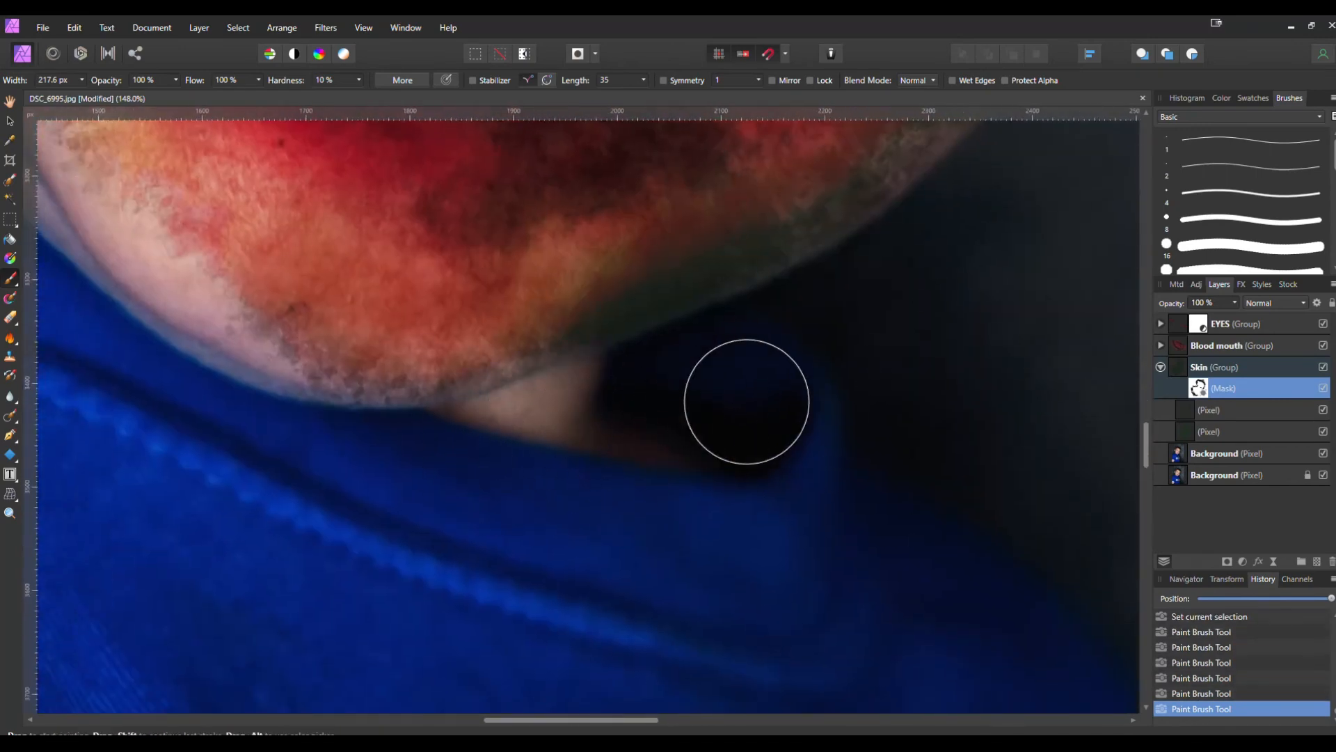
pyautogui.scroll(-3, 713, 402)
pyautogui.moveTo(928, 322); pyautogui.dragTo(555, 556)
pyautogui.moveTo(763, 217)
pyautogui.mouseDown()
pyautogui.moveTo(591, 466)
pyautogui.moveTo(605, 389)
pyautogui.mouseUp()
pyautogui.scroll(4, 558, 485)
pyautogui.moveTo(587, 440)
pyautogui.mouseDown()
pyautogui.moveTo(659, 373)
pyautogui.moveTo(682, 326)
pyautogui.moveTo(626, 334)
pyautogui.mouseUp()
pyautogui.scroll(-3, 682, 326)
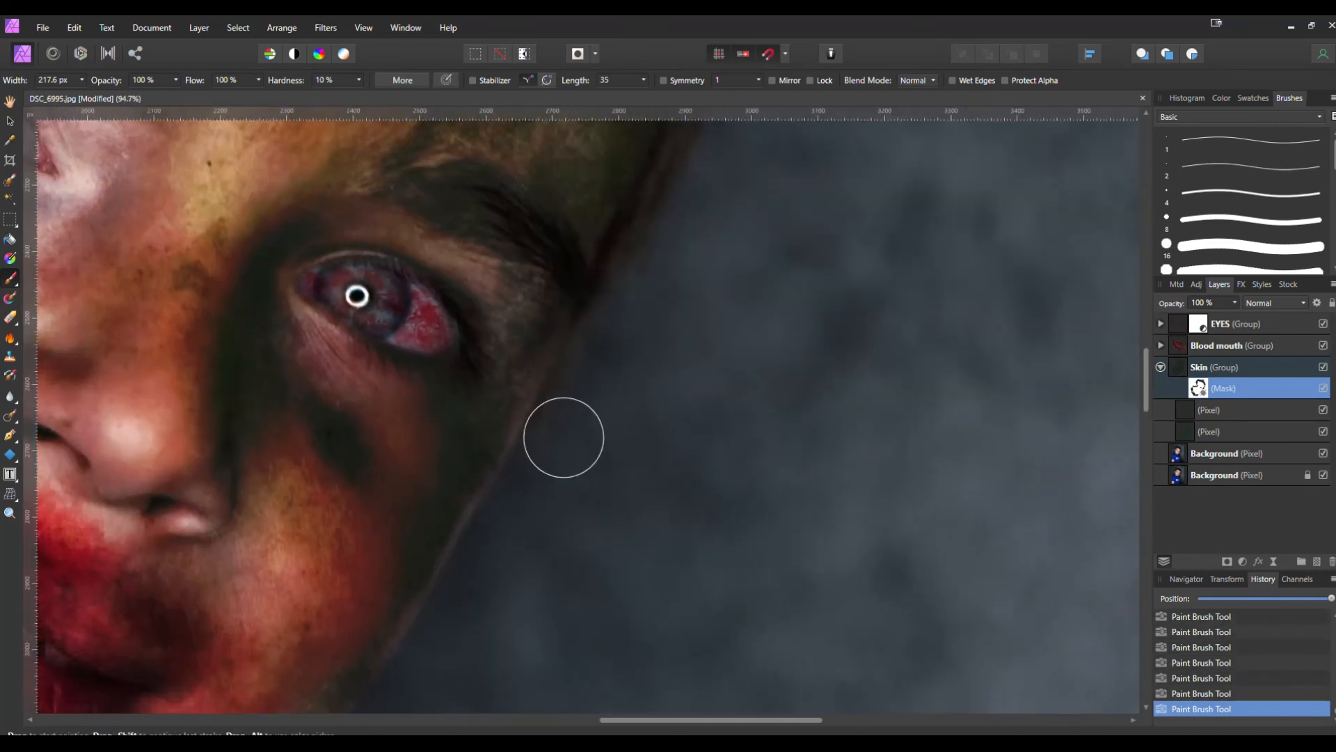
pyautogui.moveTo(709, 230); pyautogui.dragTo(600, 463)
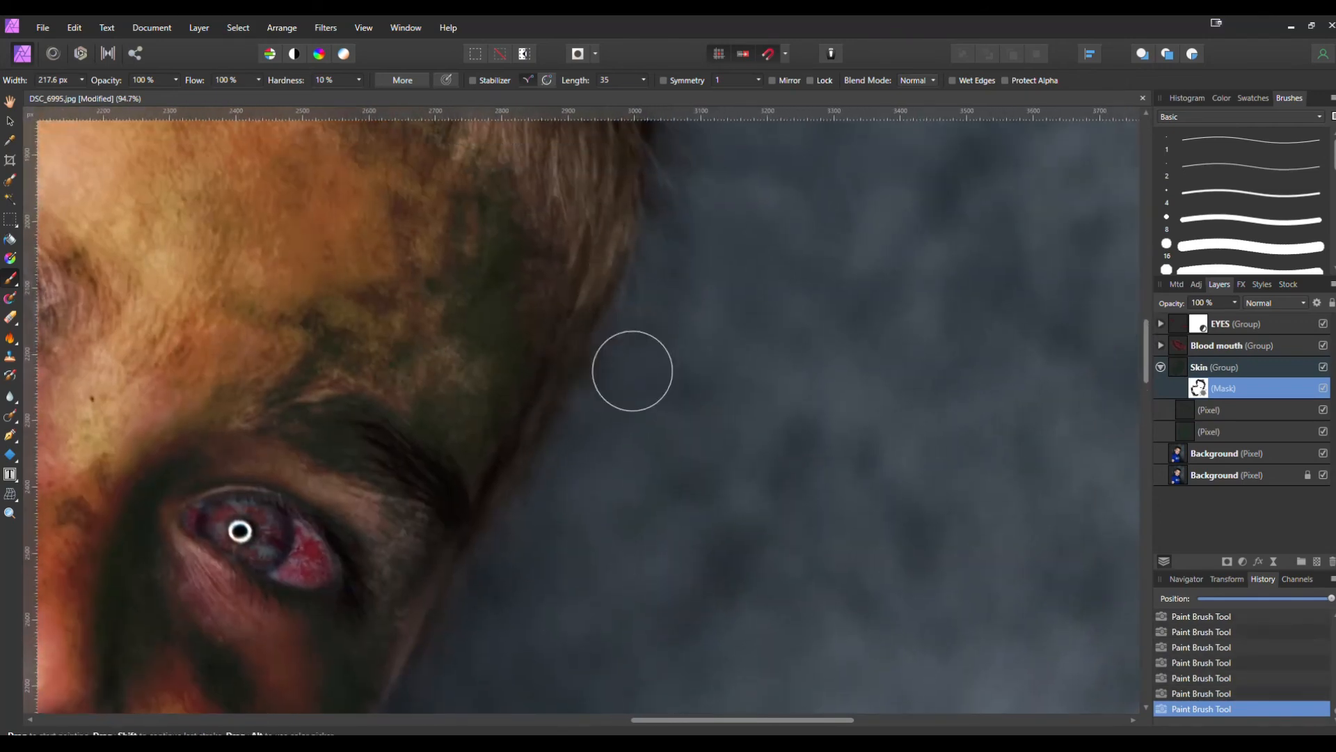
# Paint white on the Skin mask along the inner edge of the shadow-side cheek and jaw to restore the discolouration.
pyautogui.click(1221, 98)
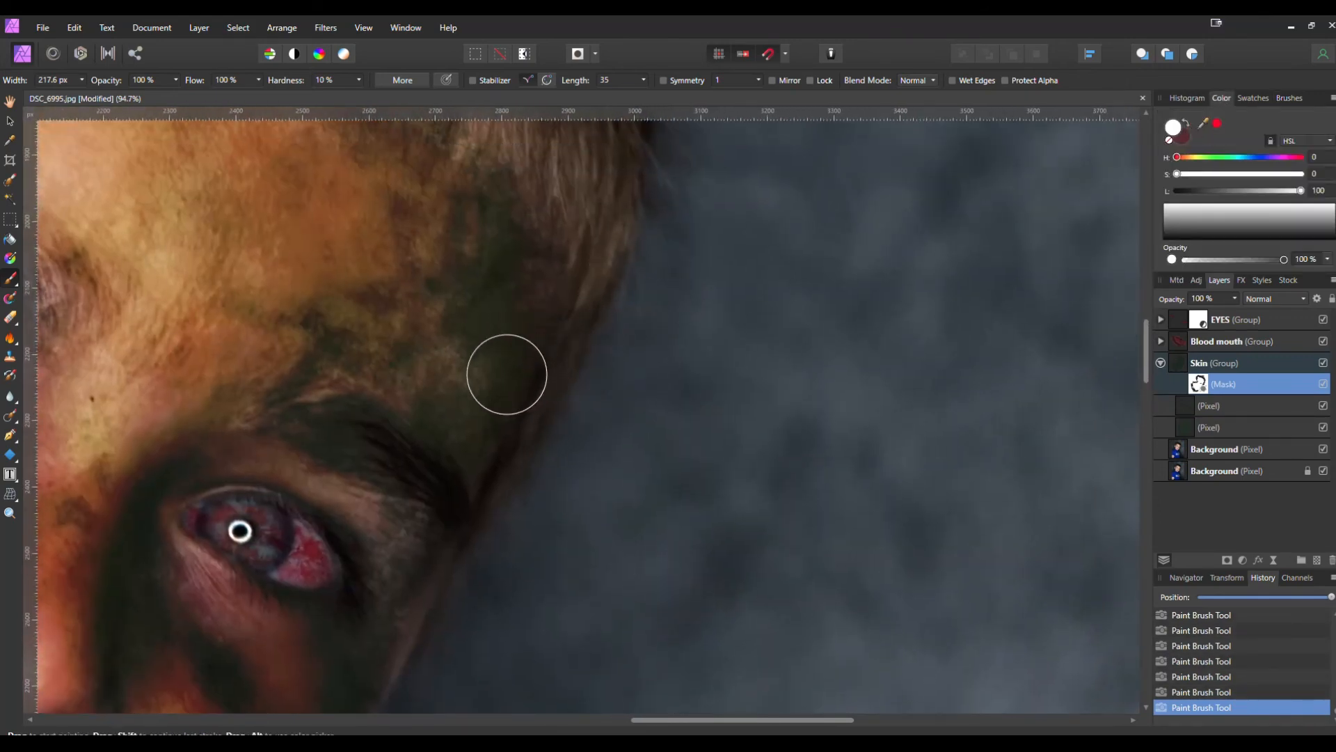
pyautogui.moveTo(357, 635); pyautogui.dragTo(494, 250)
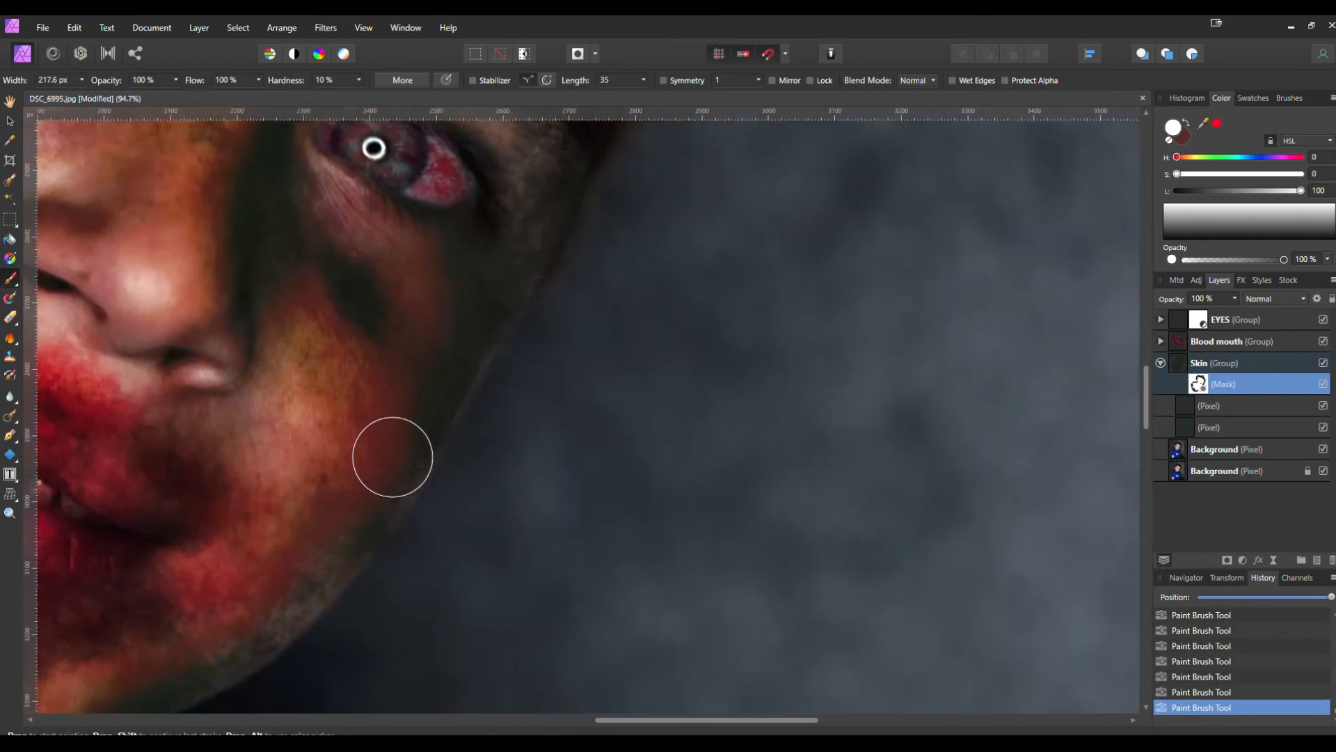
pyautogui.moveTo(408, 388); pyautogui.dragTo(529, 159)
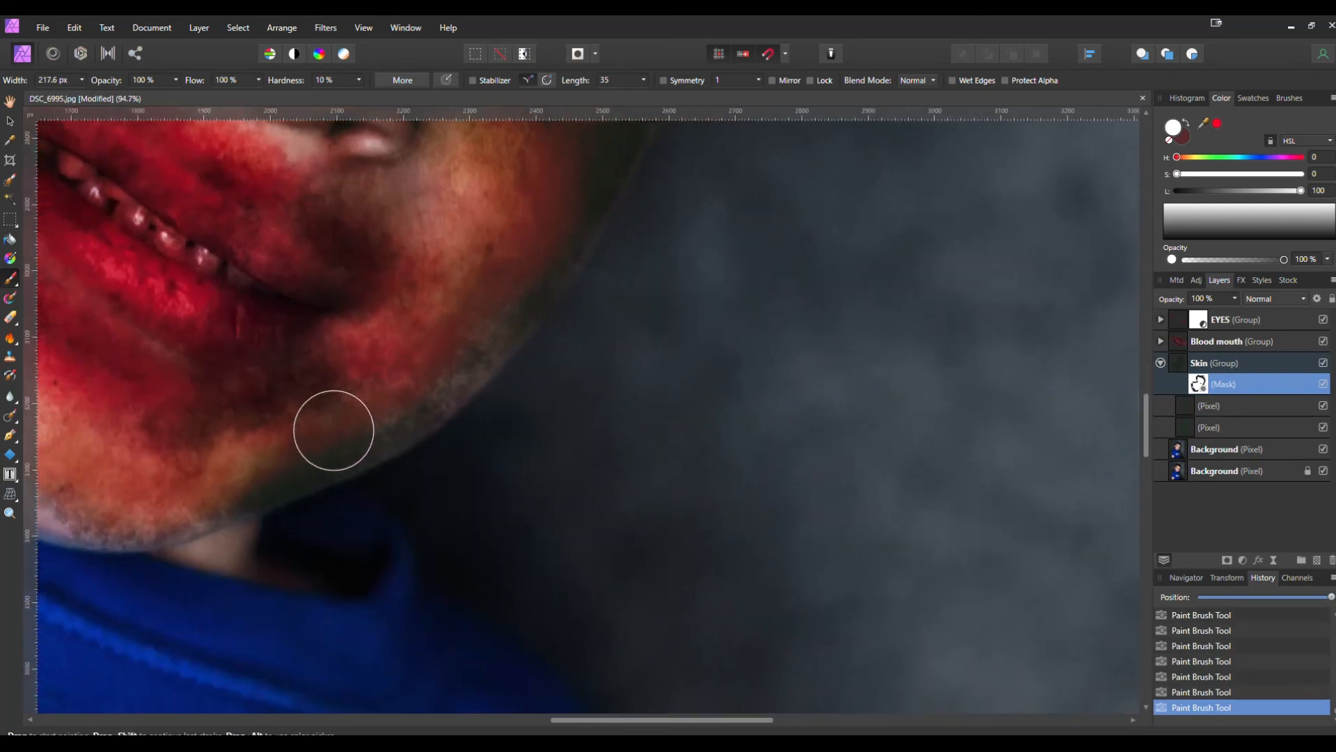
pyautogui.moveTo(153, 460); pyautogui.dragTo(582, 278)
# Select the upper pixel layer in the Skin group, set a dark green (HSL 126, 63, 16) and choose the 320 px Textures brush.
pyautogui.scroll(-1, 737, 224)
pyautogui.scroll(-8, 737, 224)
pyautogui.moveTo(806, 221); pyautogui.dragTo(702, 262)
pyautogui.click(1186, 407)
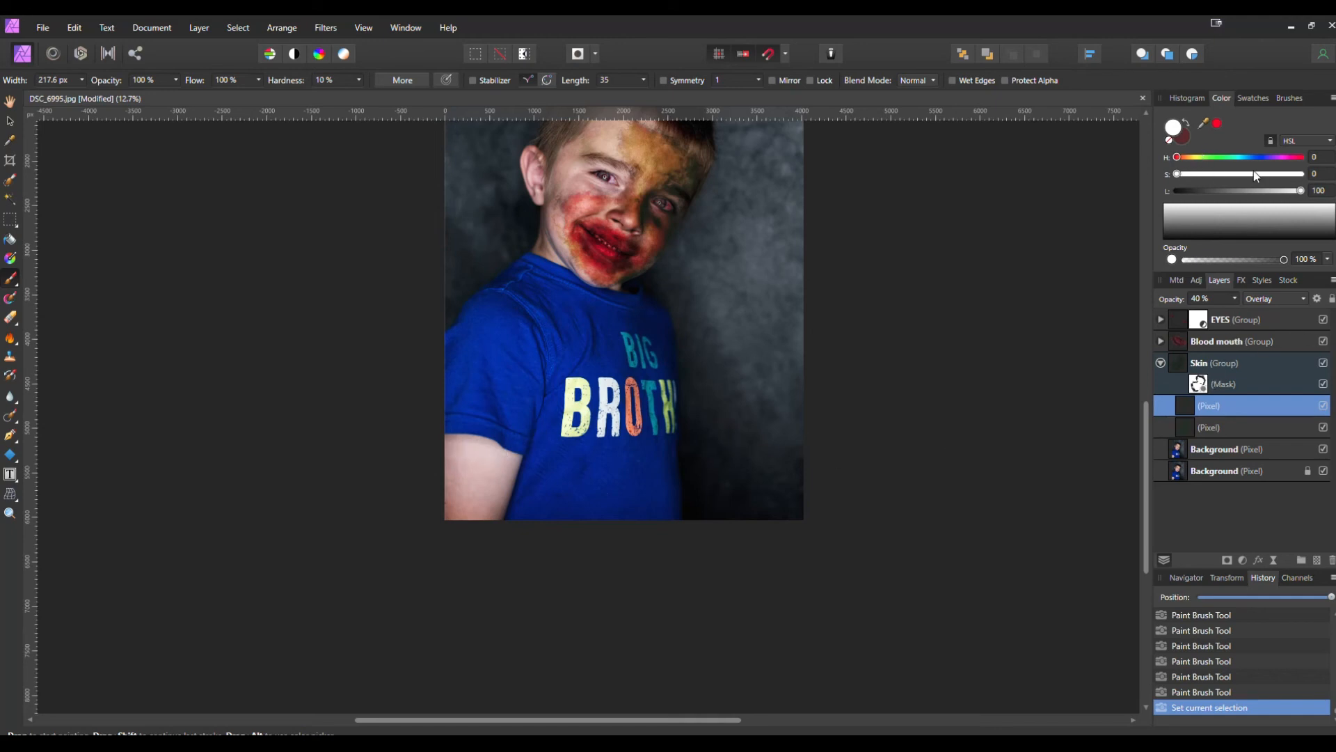
pyautogui.moveTo(1242, 174); pyautogui.dragTo(1254, 174)
pyautogui.moveTo(1176, 157); pyautogui.dragTo(1220, 157)
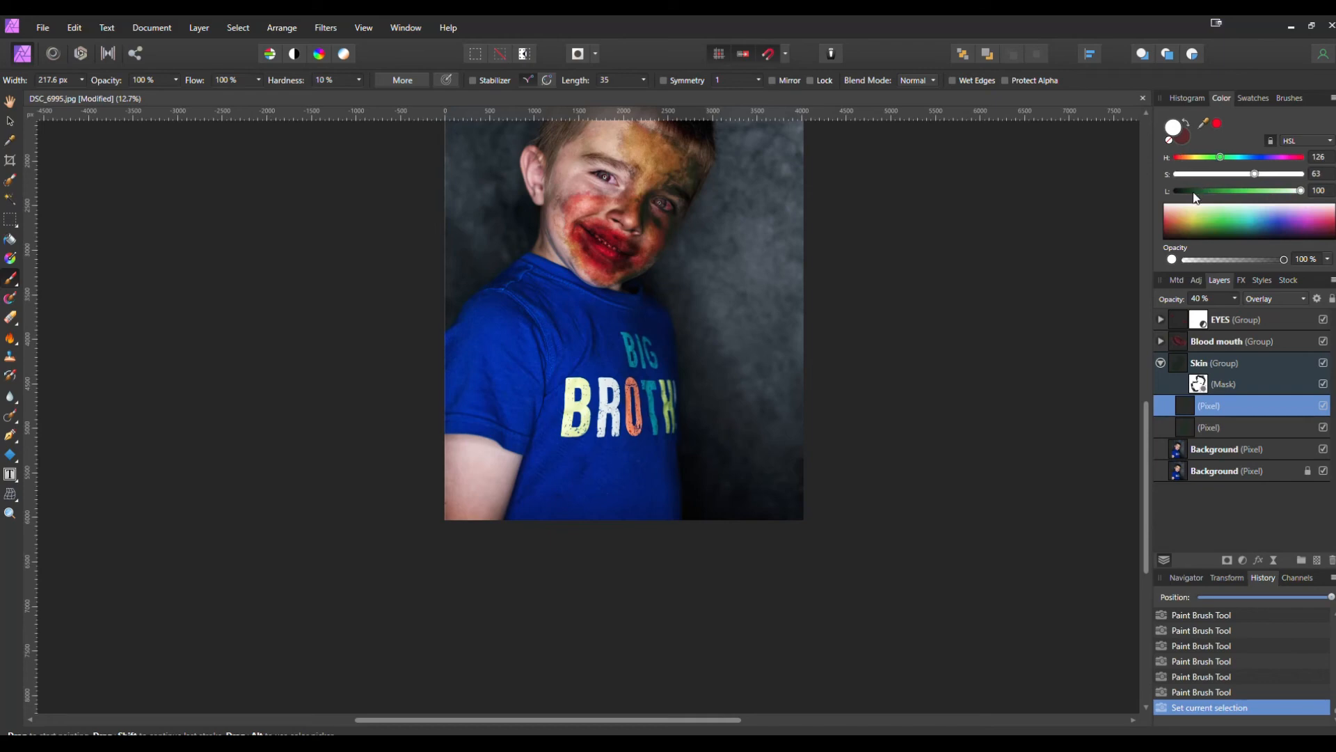
pyautogui.click(1196, 191)
pyautogui.click(1288, 97)
pyautogui.click(1247, 116)
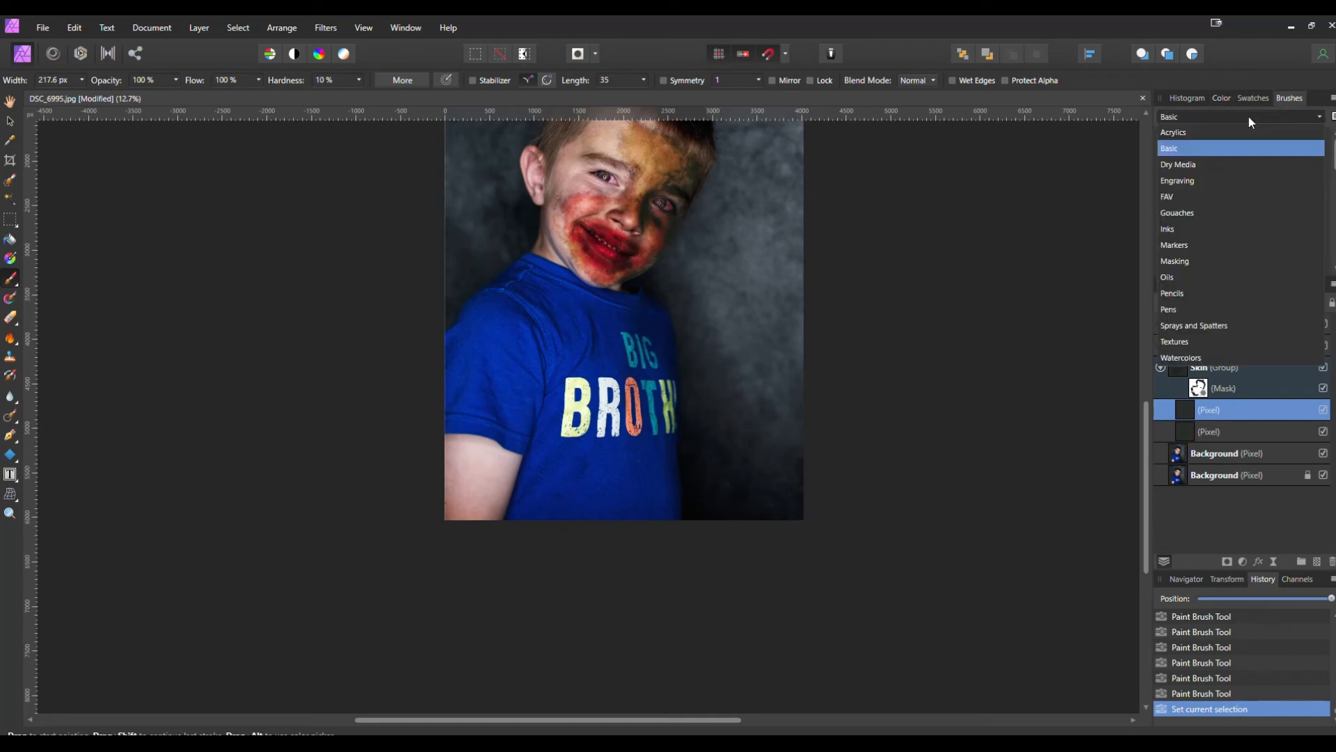
pyautogui.click(1183, 341)
pyautogui.click(1226, 138)
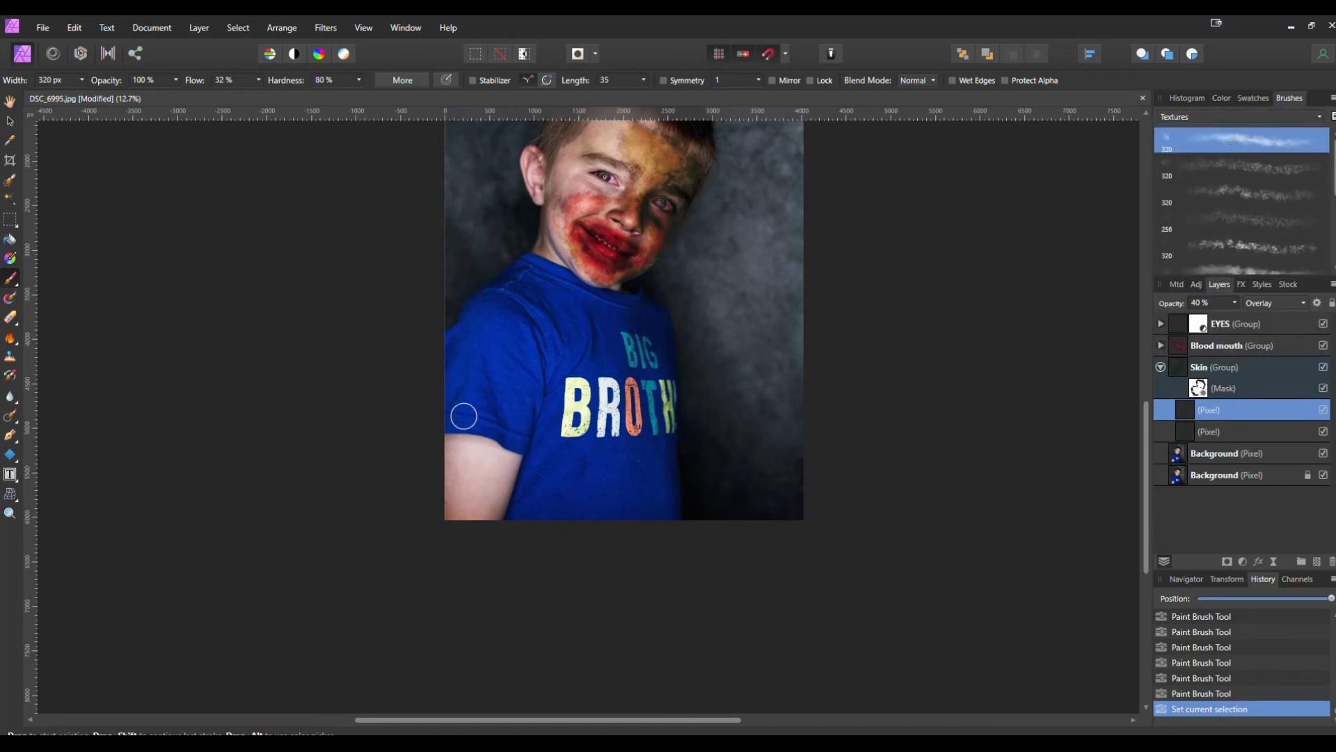
# Paint dark green texture over the boy's bare arm on both pixel layers of the Skin group.
pyautogui.scroll(3, 474, 468)
pyautogui.moveTo(476, 472)
pyautogui.mouseDown()
pyautogui.moveTo(533, 397)
pyautogui.moveTo(474, 453)
pyautogui.moveTo(466, 499)
pyautogui.moveTo(486, 484)
pyautogui.moveTo(499, 495)
pyautogui.moveTo(489, 467)
pyautogui.moveTo(514, 549)
pyautogui.moveTo(488, 572)
pyautogui.moveTo(479, 514)
pyautogui.moveTo(538, 510)
pyautogui.moveTo(526, 426)
pyautogui.mouseUp()
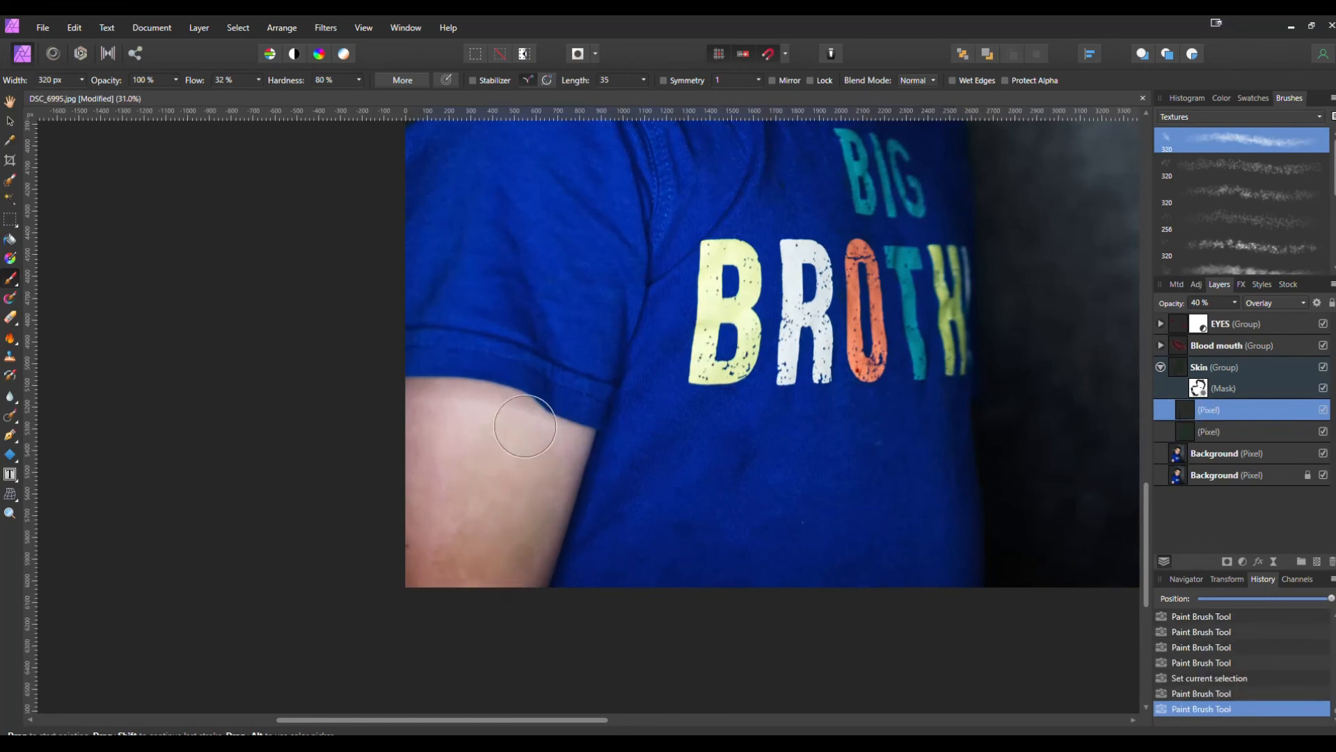
pyautogui.click(1184, 429)
pyautogui.moveTo(487, 462)
pyautogui.mouseDown()
pyautogui.moveTo(488, 537)
pyautogui.moveTo(524, 520)
pyautogui.moveTo(507, 572)
pyautogui.moveTo(445, 592)
pyautogui.moveTo(502, 585)
pyautogui.moveTo(545, 525)
pyautogui.moveTo(558, 455)
pyautogui.moveTo(502, 418)
pyautogui.moveTo(570, 439)
pyautogui.moveTo(495, 424)
pyautogui.moveTo(422, 586)
pyautogui.moveTo(528, 574)
pyautogui.moveTo(519, 590)
pyautogui.moveTo(563, 453)
pyautogui.moveTo(536, 411)
pyautogui.mouseUp()
pyautogui.scroll(-5, 761, 406)
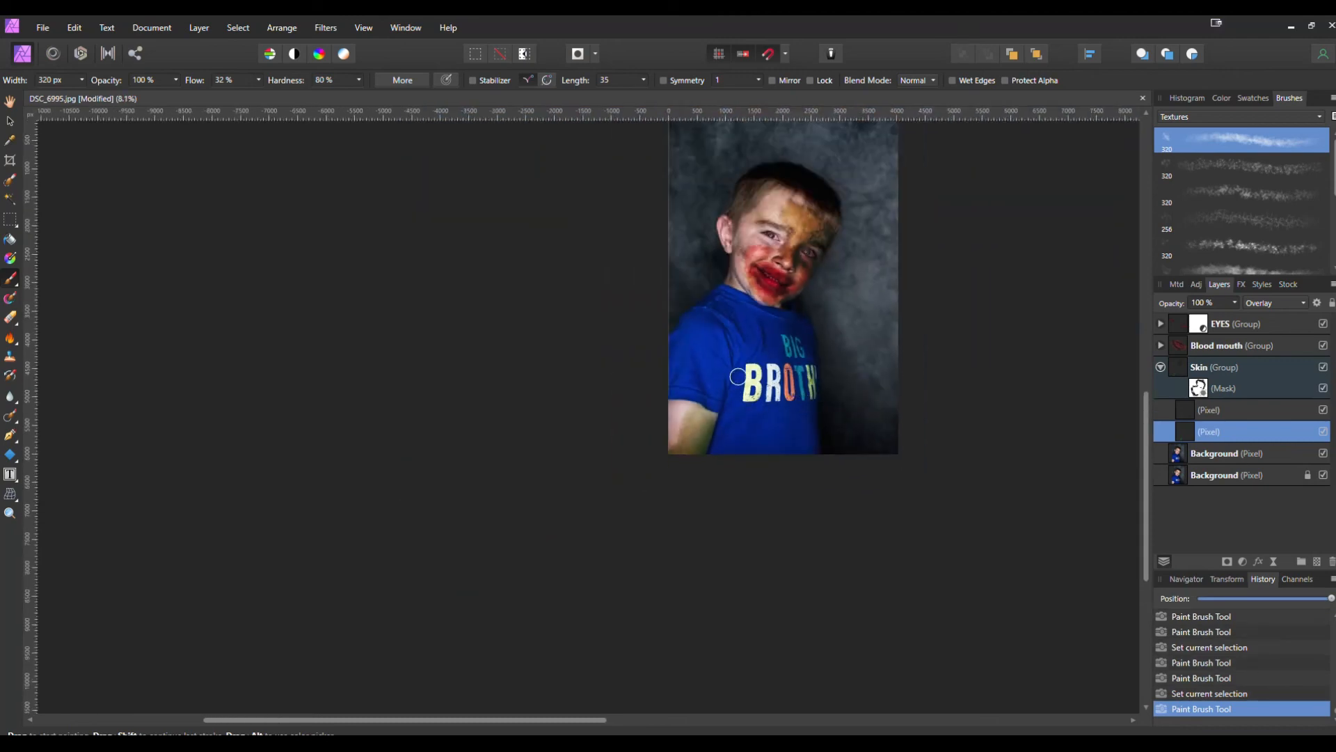
pyautogui.scroll(5, 726, 387)
pyautogui.moveTo(603, 452)
pyautogui.mouseDown()
pyautogui.moveTo(545, 446)
pyautogui.moveTo(578, 564)
pyautogui.moveTo(549, 575)
pyautogui.mouseUp()
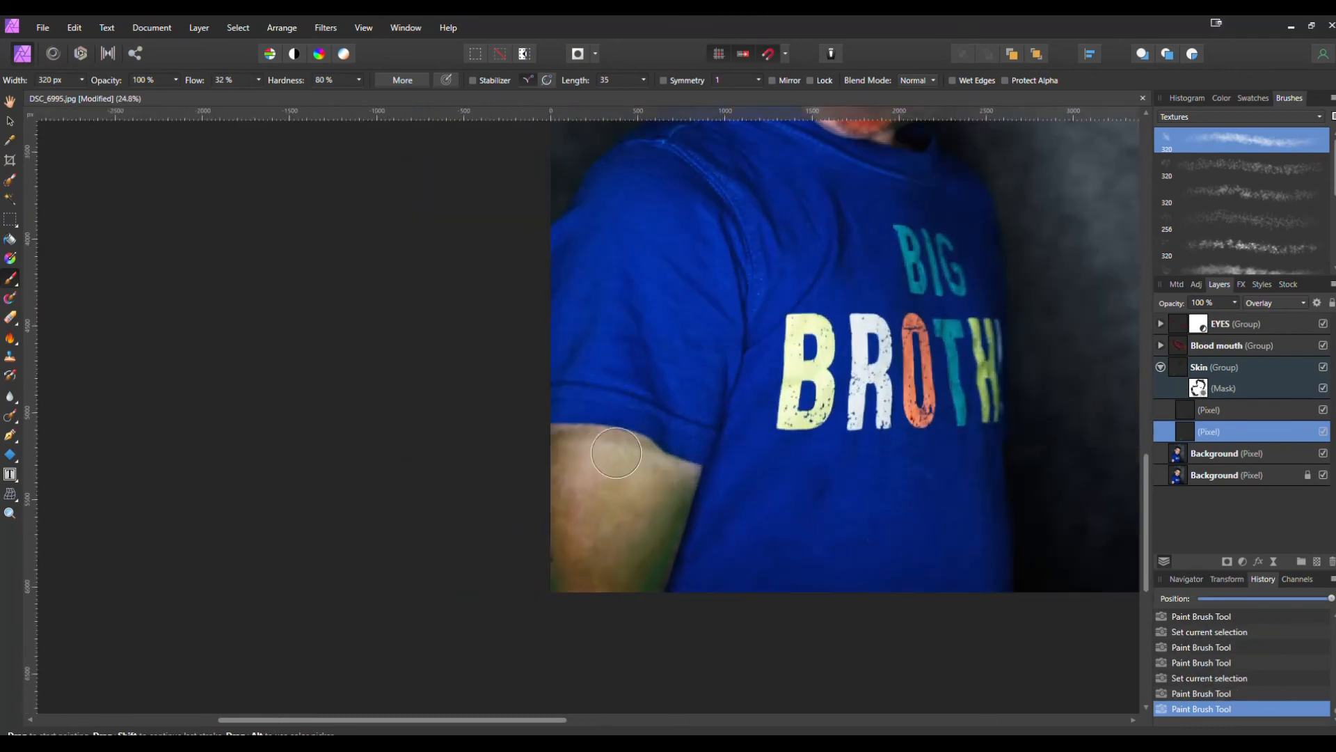
# Shrink the brush to 120.7 px and paint dark green texture on the arm along the sleeve hem.
pyautogui.scroll(4, 599, 418)
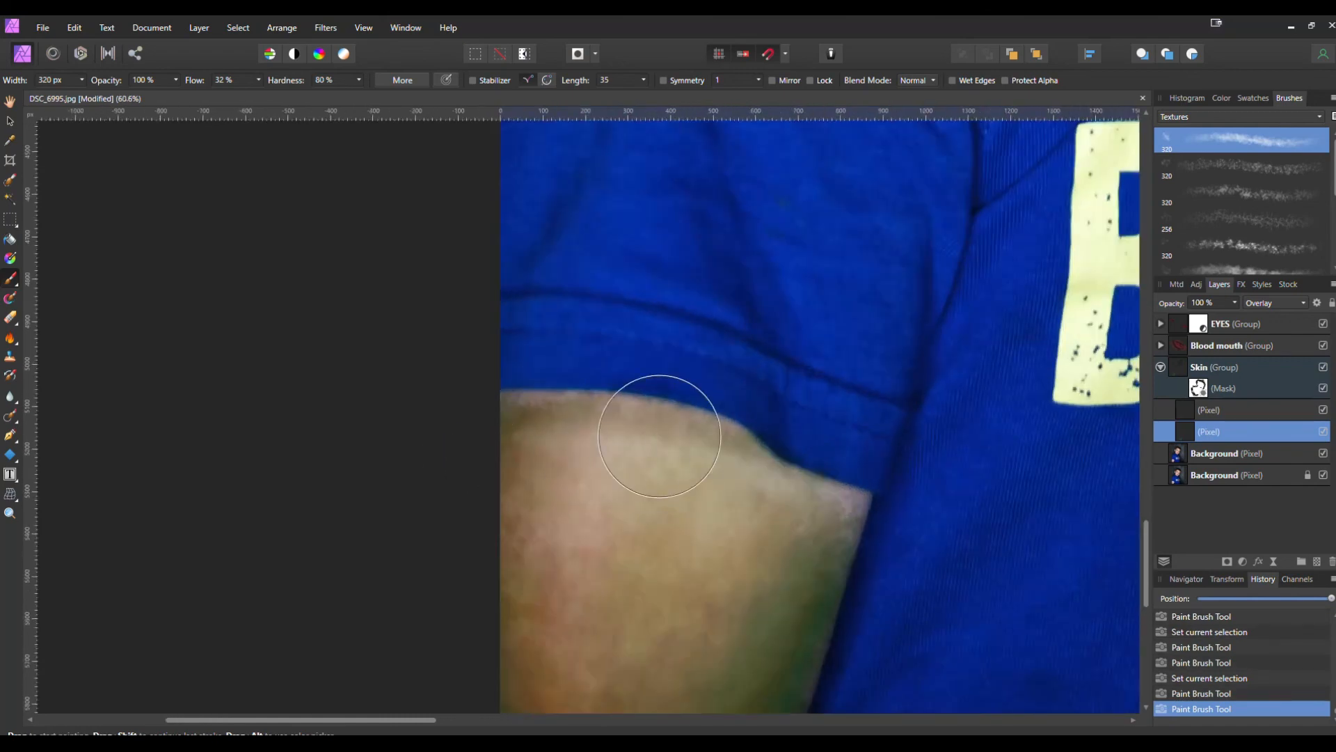
pyautogui.press('[')
pyautogui.press('[')
pyautogui.press('[')
pyautogui.press('[')
pyautogui.press('[')
pyautogui.press('[')
pyautogui.scroll(3, 626, 420)
pyautogui.moveTo(664, 416)
pyautogui.mouseDown()
pyautogui.moveTo(403, 399)
pyautogui.moveTo(309, 422)
pyautogui.moveTo(727, 438)
pyautogui.moveTo(535, 404)
pyautogui.moveTo(741, 422)
pyautogui.moveTo(715, 440)
pyautogui.moveTo(540, 375)
pyautogui.moveTo(781, 424)
pyautogui.moveTo(618, 394)
pyautogui.moveTo(1053, 582)
pyautogui.mouseUp()
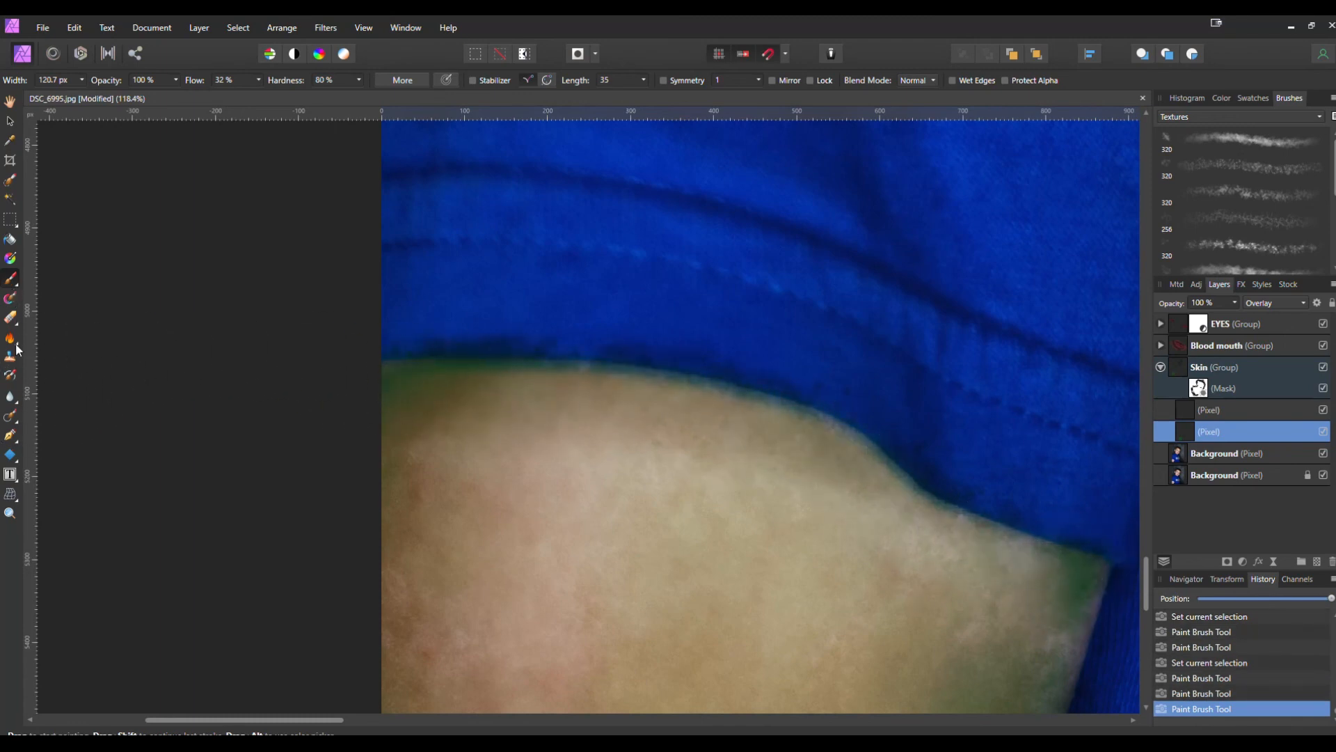
# Select the Skin group's mask and choose the Basic 16 px round brush with 10% hardness.
pyautogui.click(1207, 391)
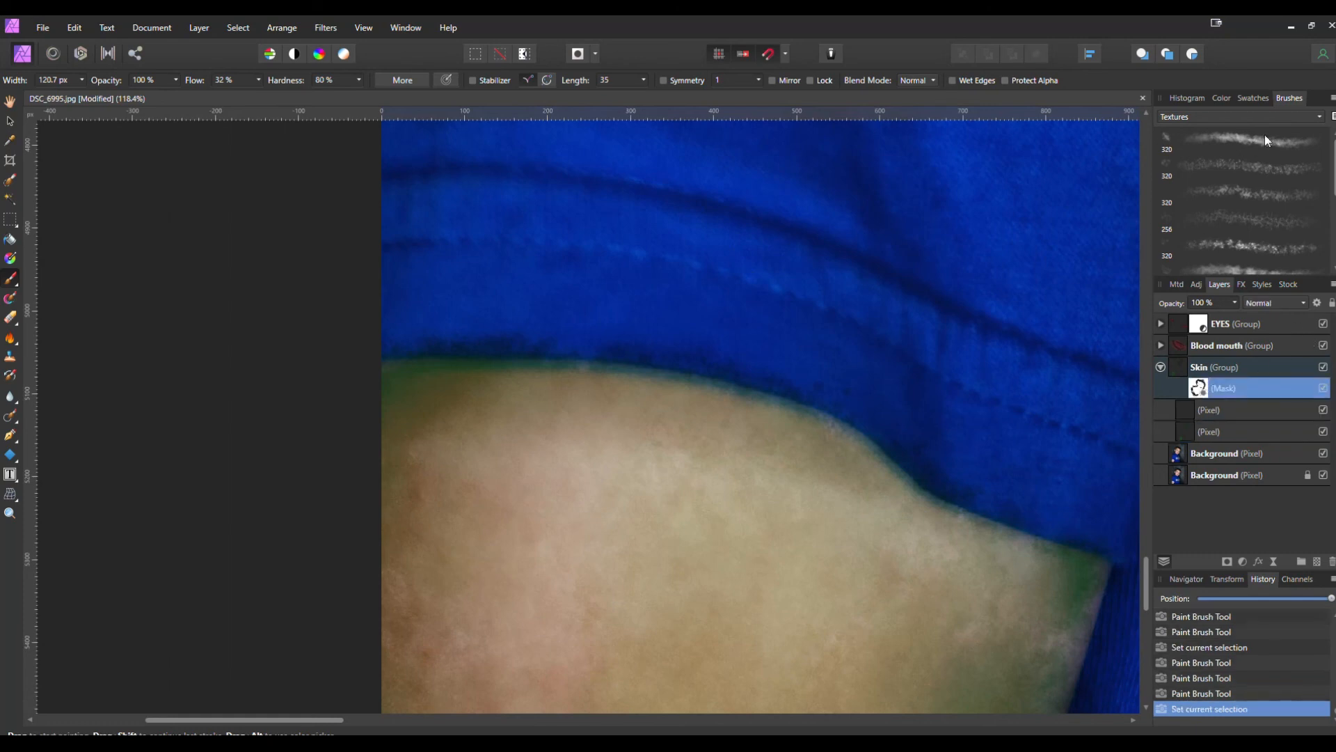
pyautogui.click(1271, 117)
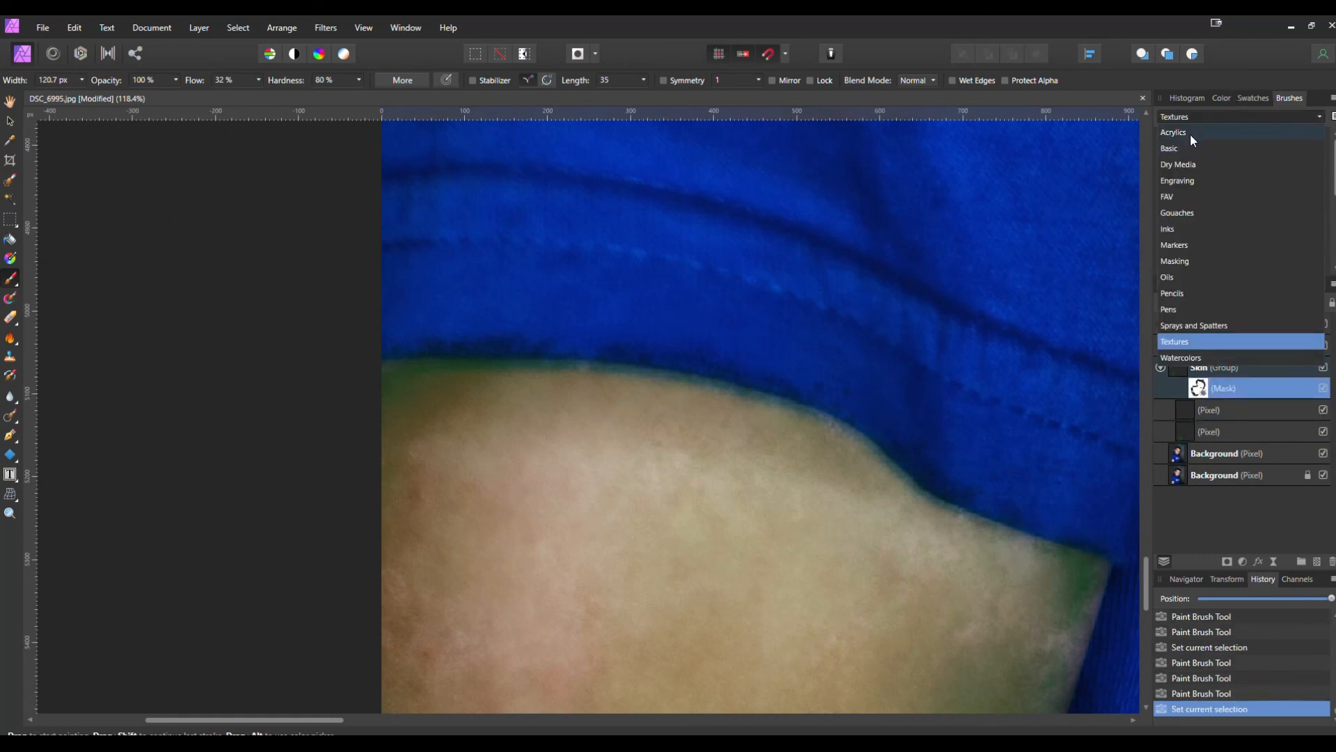
pyautogui.click(1169, 148)
pyautogui.click(1252, 245)
pyautogui.write('10')
pyautogui.press('Return')
pyautogui.scroll(3, 551, 279)
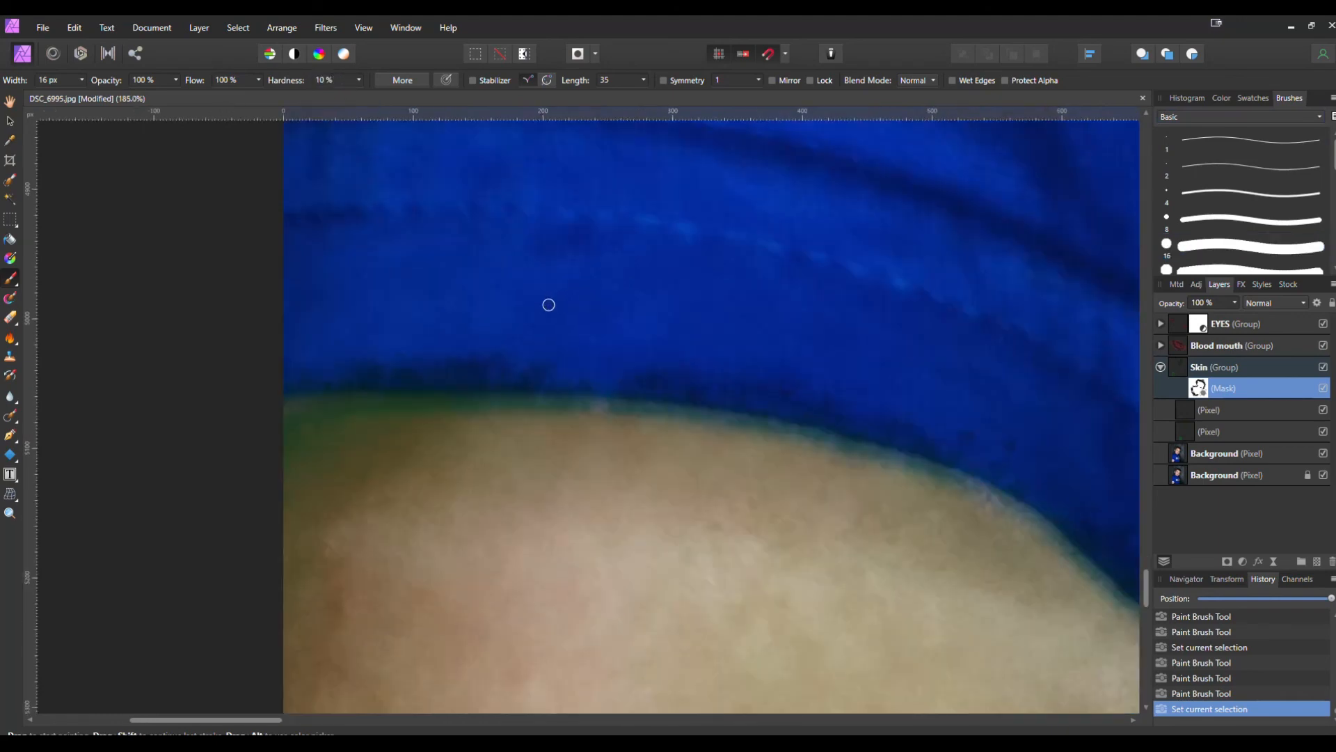
# Enlarge the brush to 64.7 px and mask the green spill off the sleeve hem and the shirt beside the arm.
pyautogui.press(']')
pyautogui.moveTo(571, 337)
pyautogui.mouseDown()
pyautogui.moveTo(469, 358)
pyautogui.moveTo(598, 362)
pyautogui.mouseUp()
pyautogui.moveTo(504, 352)
pyautogui.mouseDown()
pyautogui.moveTo(856, 409)
pyautogui.moveTo(536, 260)
pyautogui.moveTo(493, 259)
pyautogui.mouseUp()
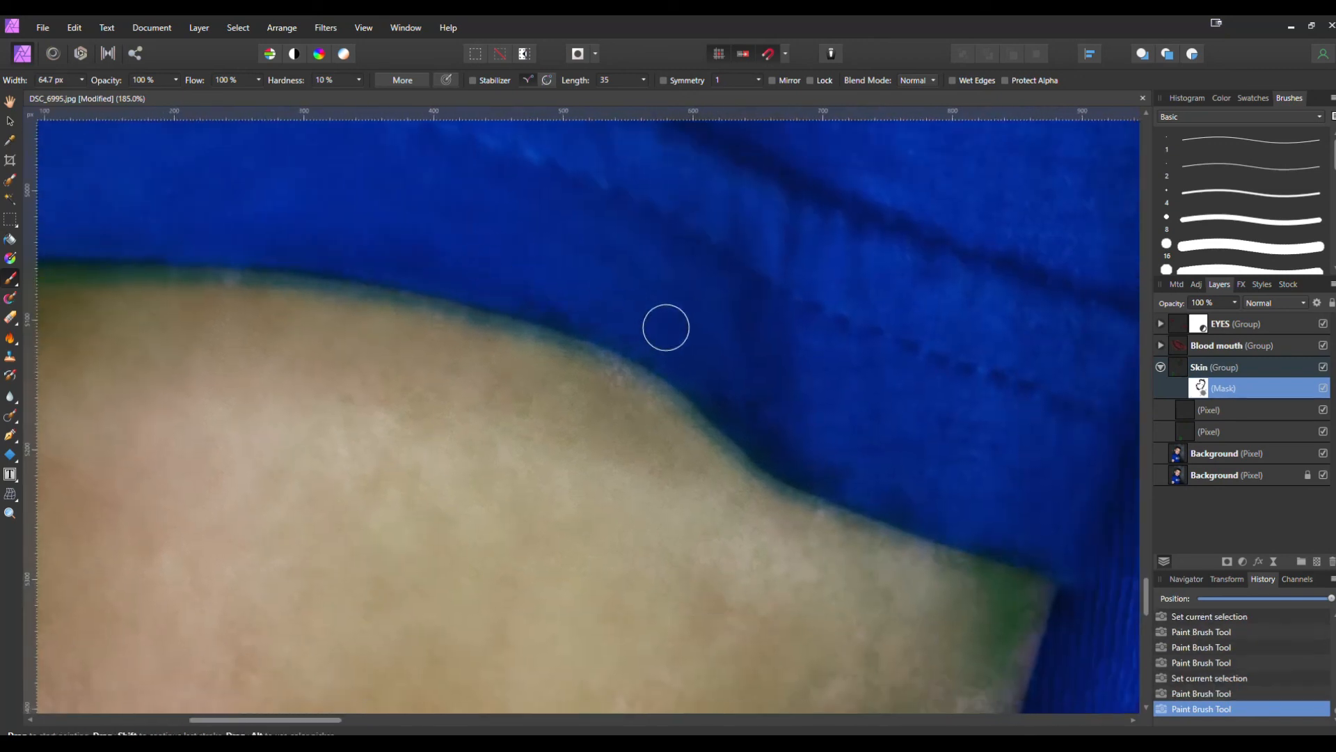
pyautogui.moveTo(838, 445)
pyautogui.mouseDown()
pyautogui.moveTo(660, 308)
pyautogui.moveTo(865, 399)
pyautogui.moveTo(728, 364)
pyautogui.moveTo(843, 406)
pyautogui.mouseUp()
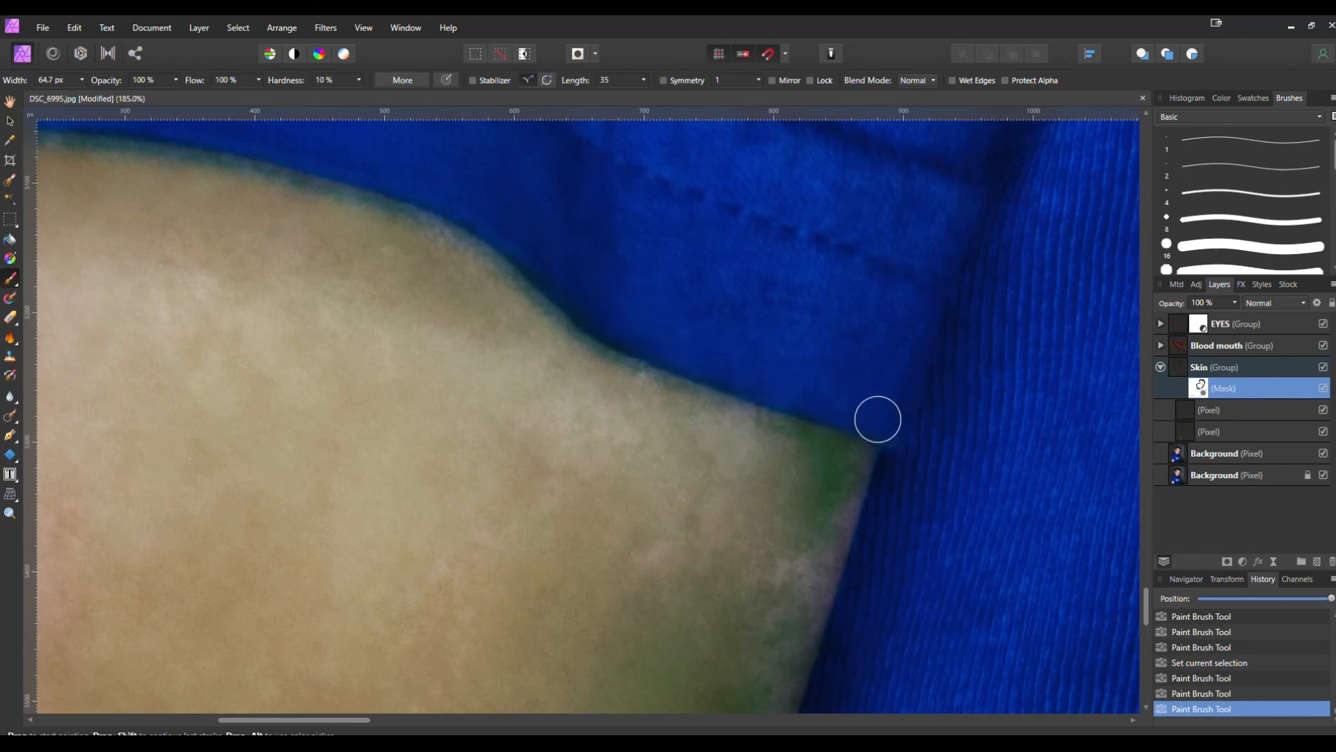
pyautogui.scroll(-4, 949, 436)
pyautogui.moveTo(988, 462)
pyautogui.mouseDown()
pyautogui.moveTo(901, 277)
pyautogui.moveTo(758, 561)
pyautogui.mouseUp()
pyautogui.scroll(2, 858, 331)
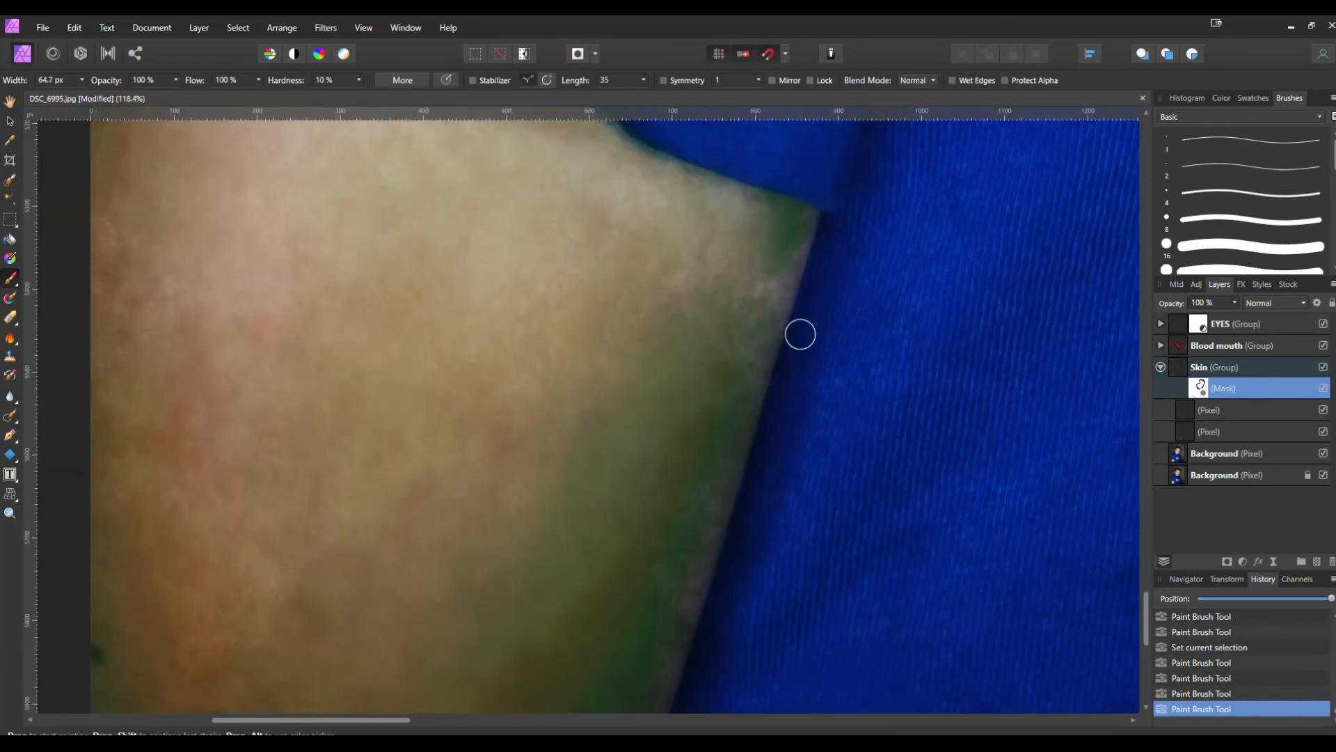
pyautogui.scroll(-3, 808, 424)
pyautogui.scroll(3, 812, 367)
pyautogui.moveTo(812, 367); pyautogui.dragTo(756, 499)
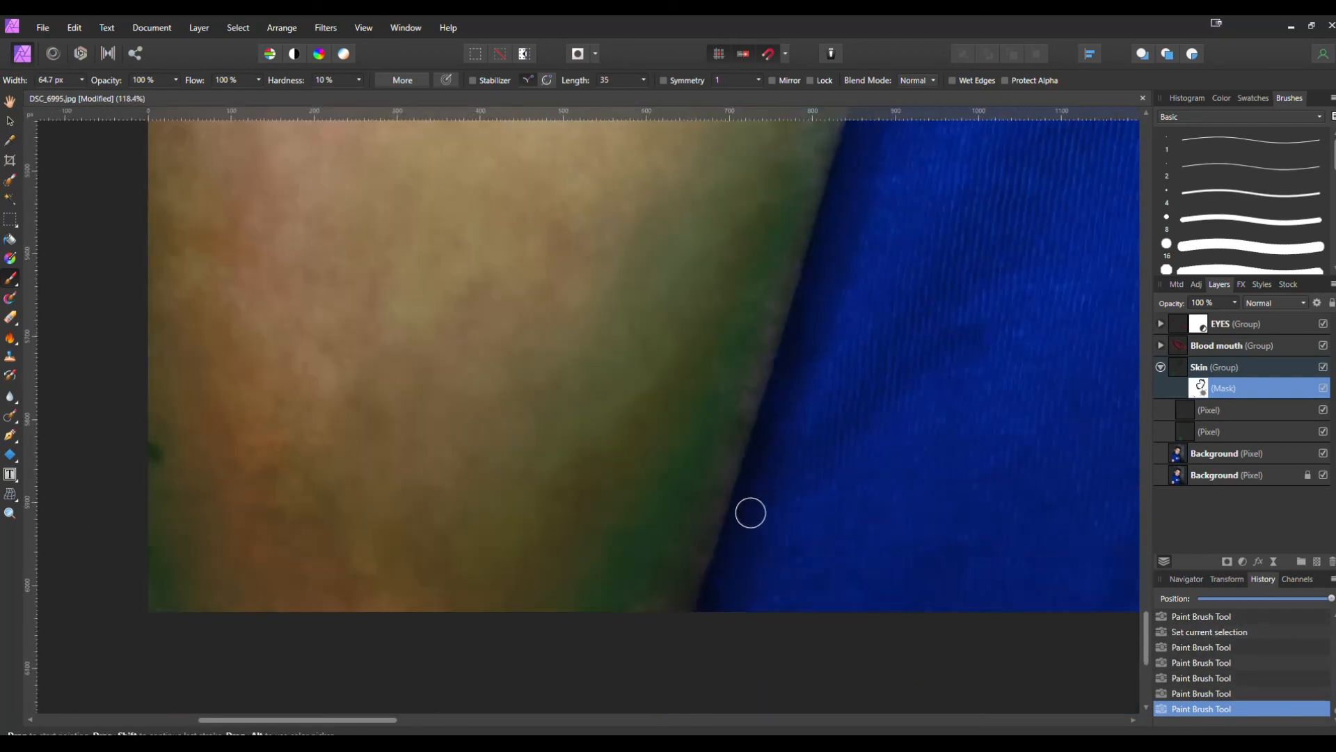
# Select the upper pixel layer in the Skin group and choose a 256 px Textures brush for the face.
pyautogui.scroll(-8, 853, 373)
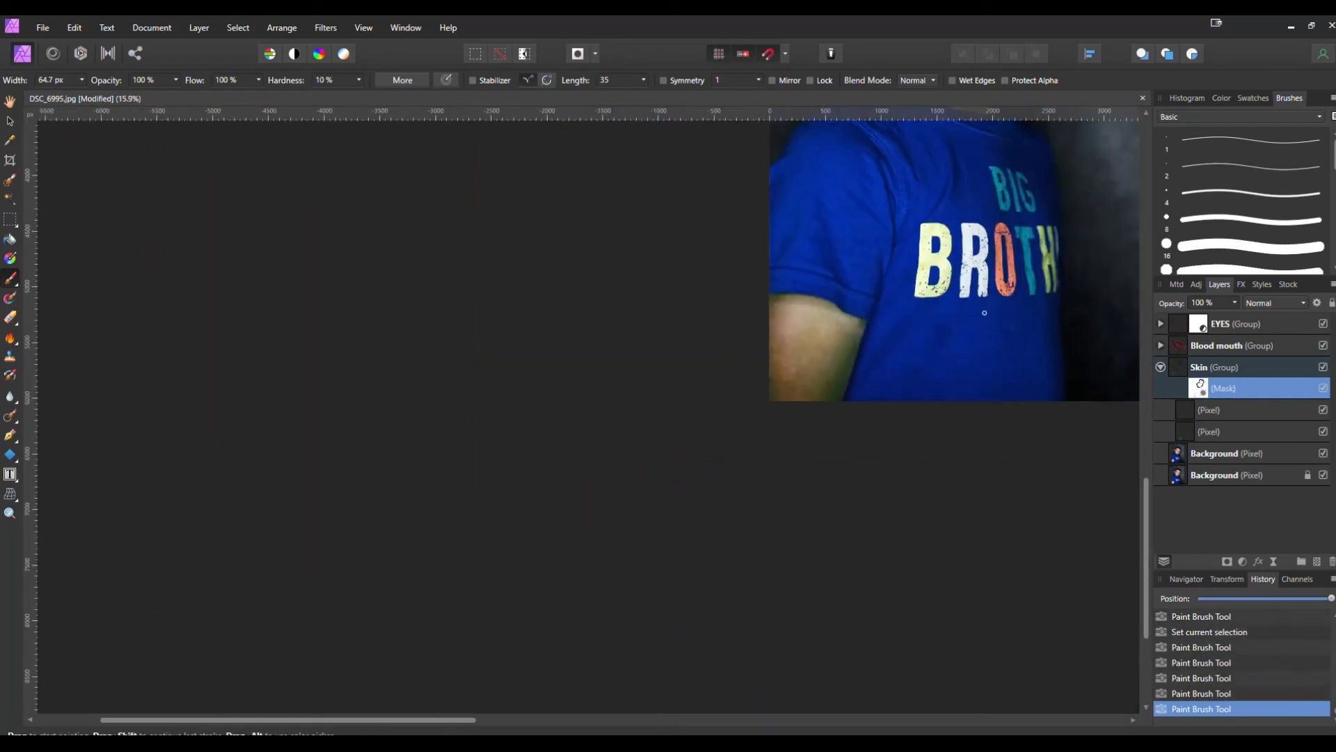
pyautogui.scroll(4, 637, 317)
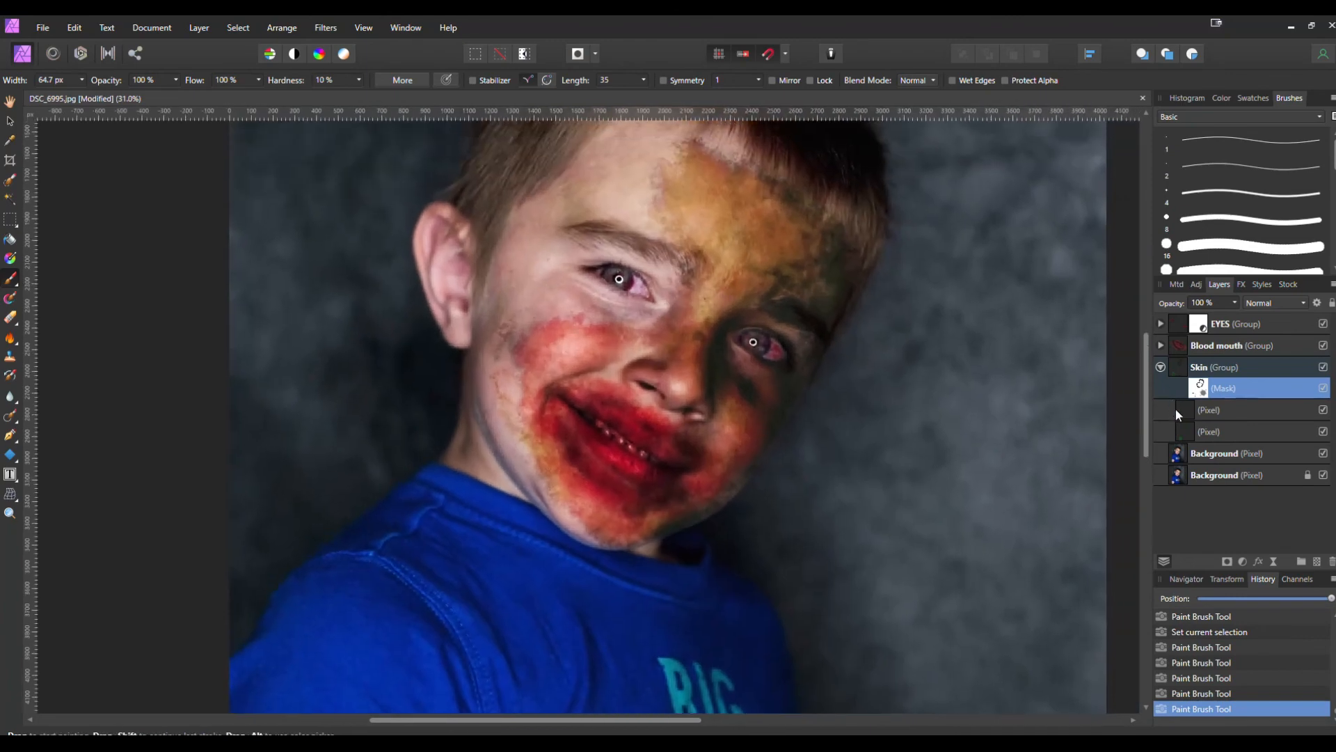
pyautogui.click(1176, 411)
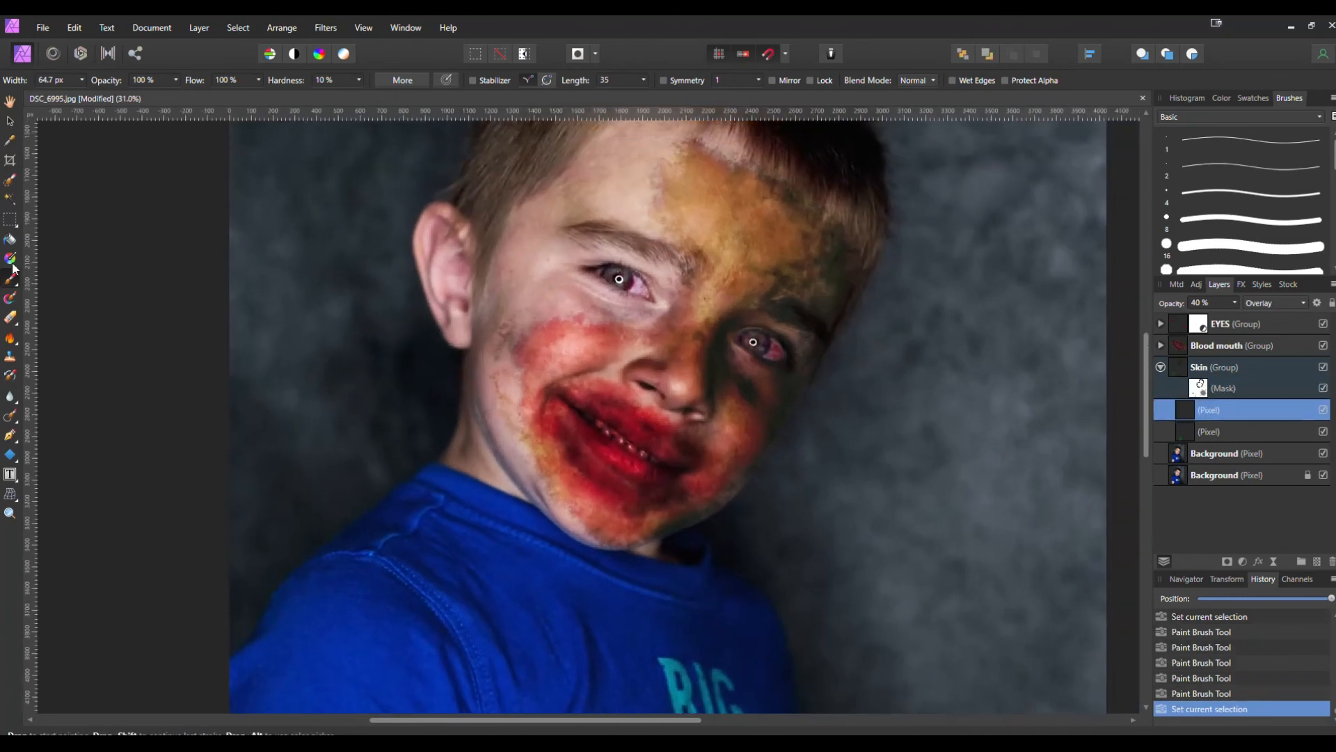
pyautogui.click(1224, 99)
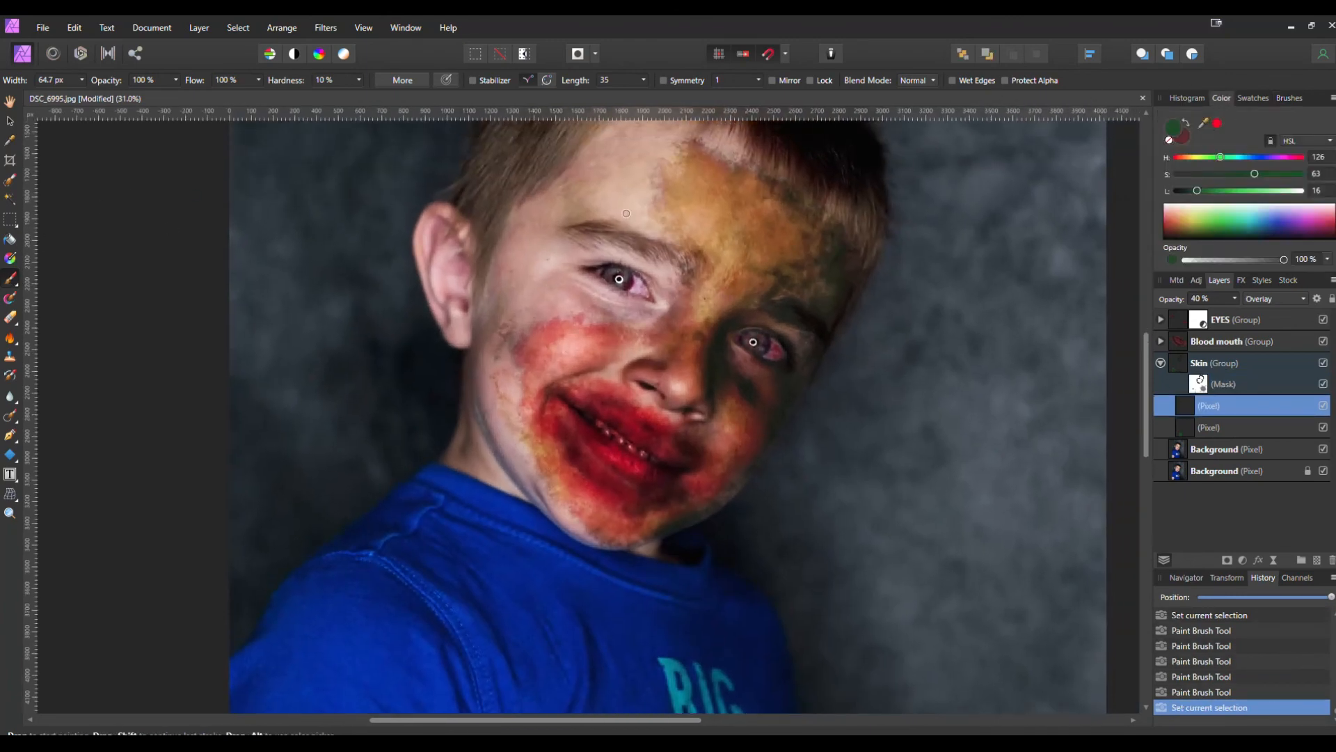
pyautogui.click(1289, 98)
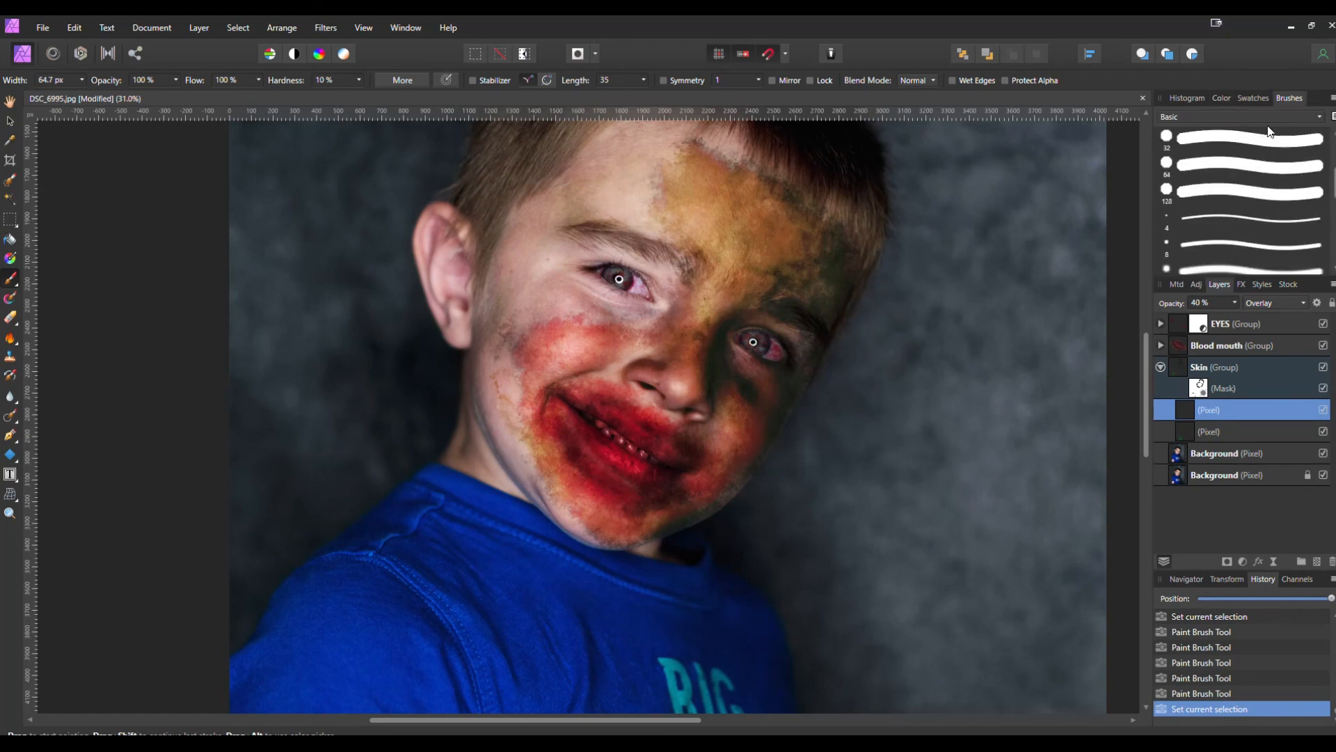
pyautogui.click(1238, 116)
pyautogui.click(1186, 341)
pyautogui.click(1232, 141)
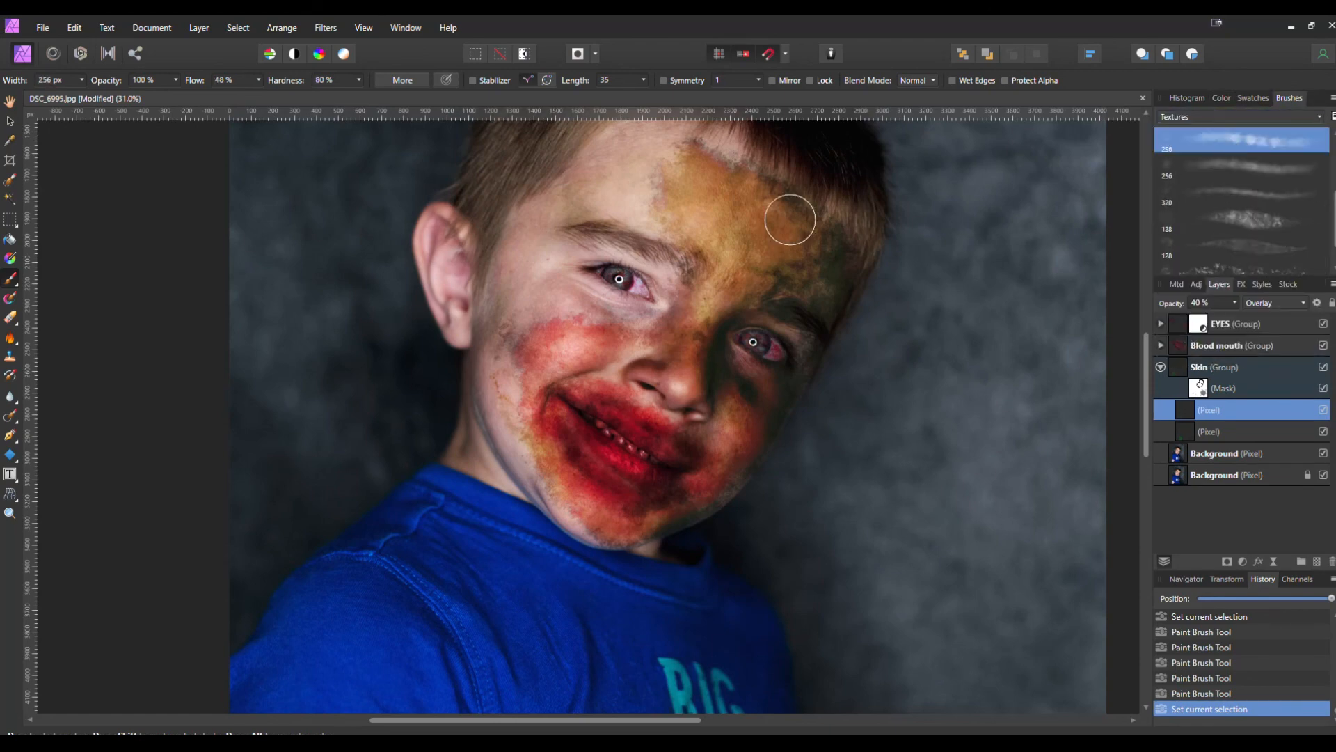
# Paint dark green texture over the ear and the cheek beside it on both pixel layers of the Skin group.
pyautogui.scroll(5, 431, 237)
pyautogui.moveTo(404, 262)
pyautogui.mouseDown()
pyautogui.moveTo(415, 230)
pyautogui.moveTo(424, 346)
pyautogui.moveTo(515, 490)
pyautogui.moveTo(474, 416)
pyautogui.mouseUp()
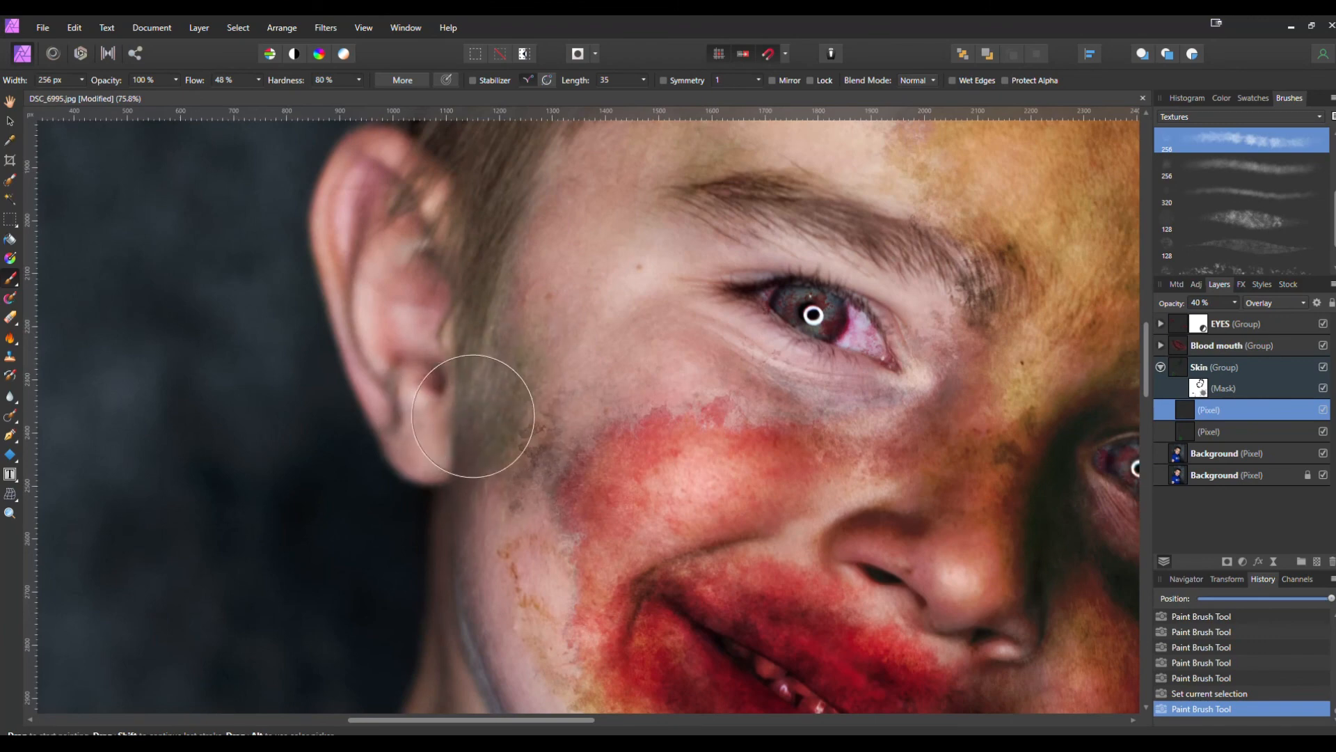
pyautogui.click(1187, 430)
pyautogui.moveTo(428, 208)
pyautogui.mouseDown()
pyautogui.moveTo(409, 351)
pyautogui.moveTo(413, 258)
pyautogui.moveTo(477, 513)
pyautogui.mouseUp()
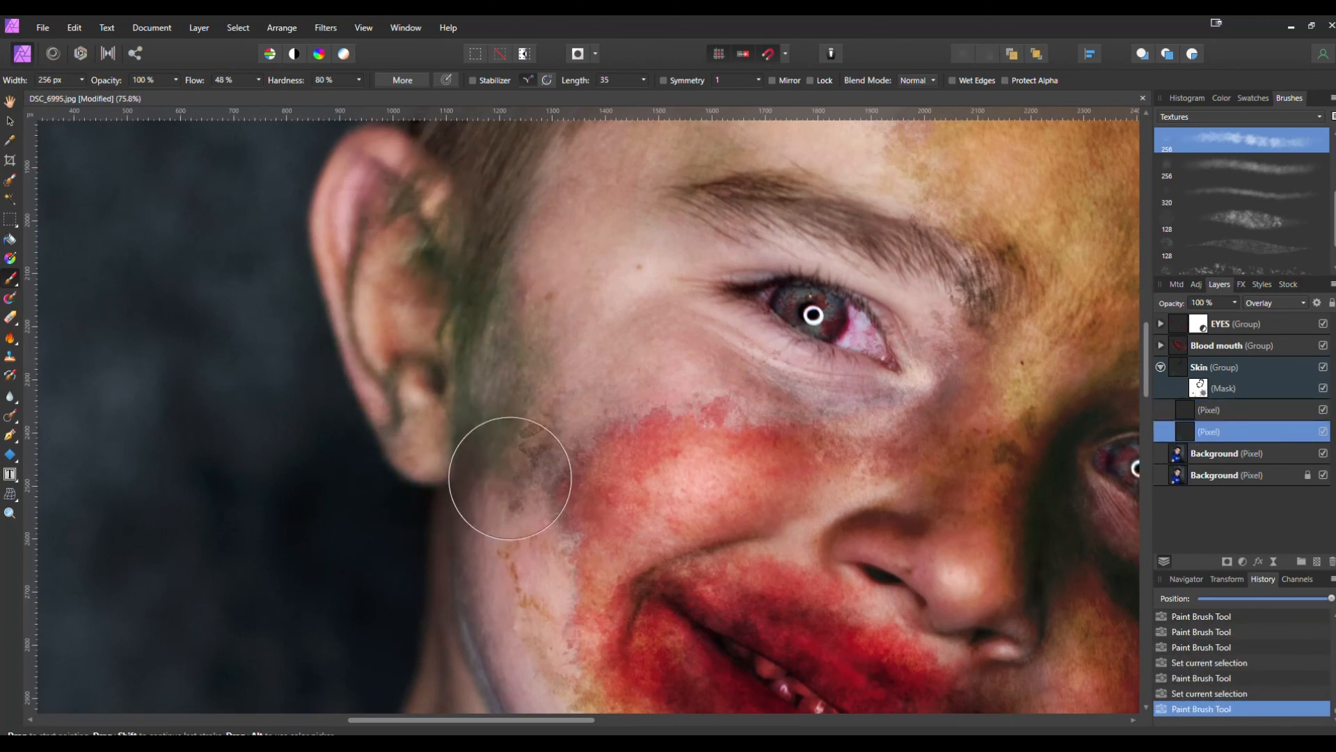
pyautogui.scroll(-5, 857, 472)
pyautogui.scroll(-3, 973, 472)
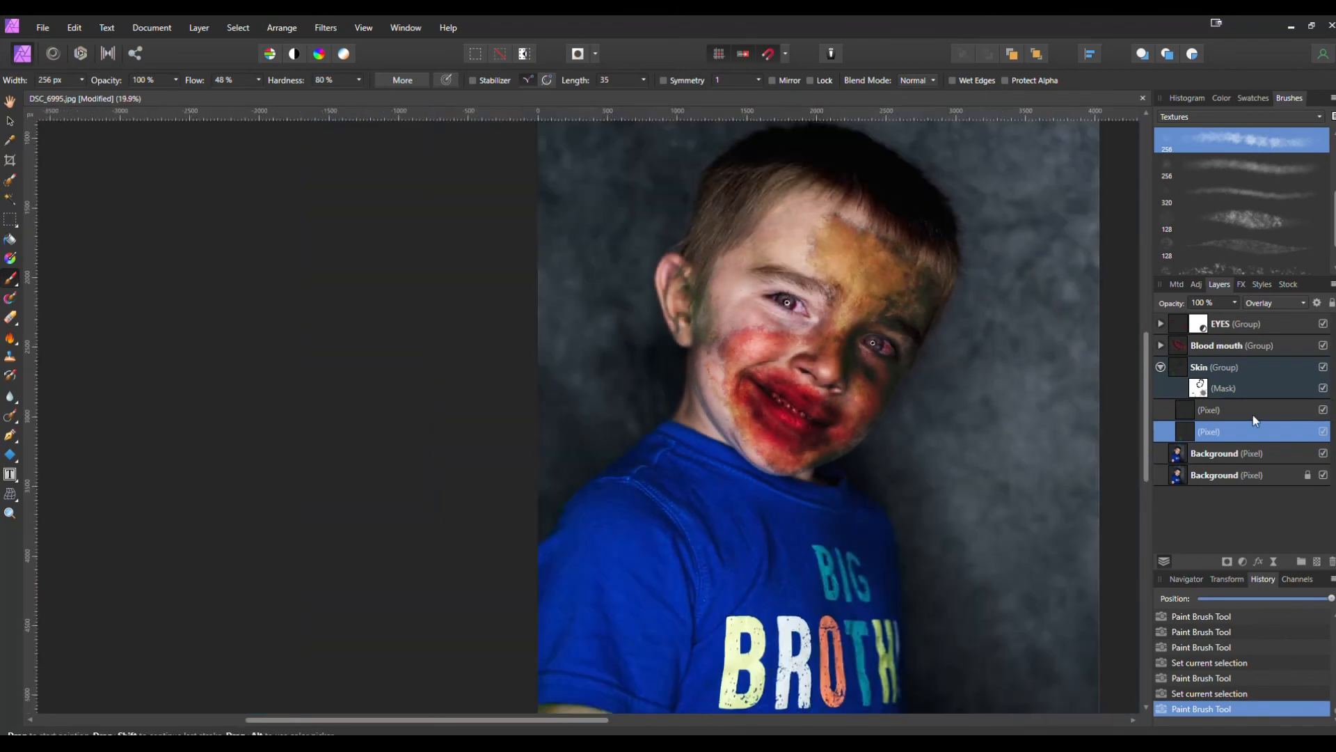
# Set the green's saturation to 32 and undo the green strokes on the ear and cheek.
pyautogui.click(1222, 98)
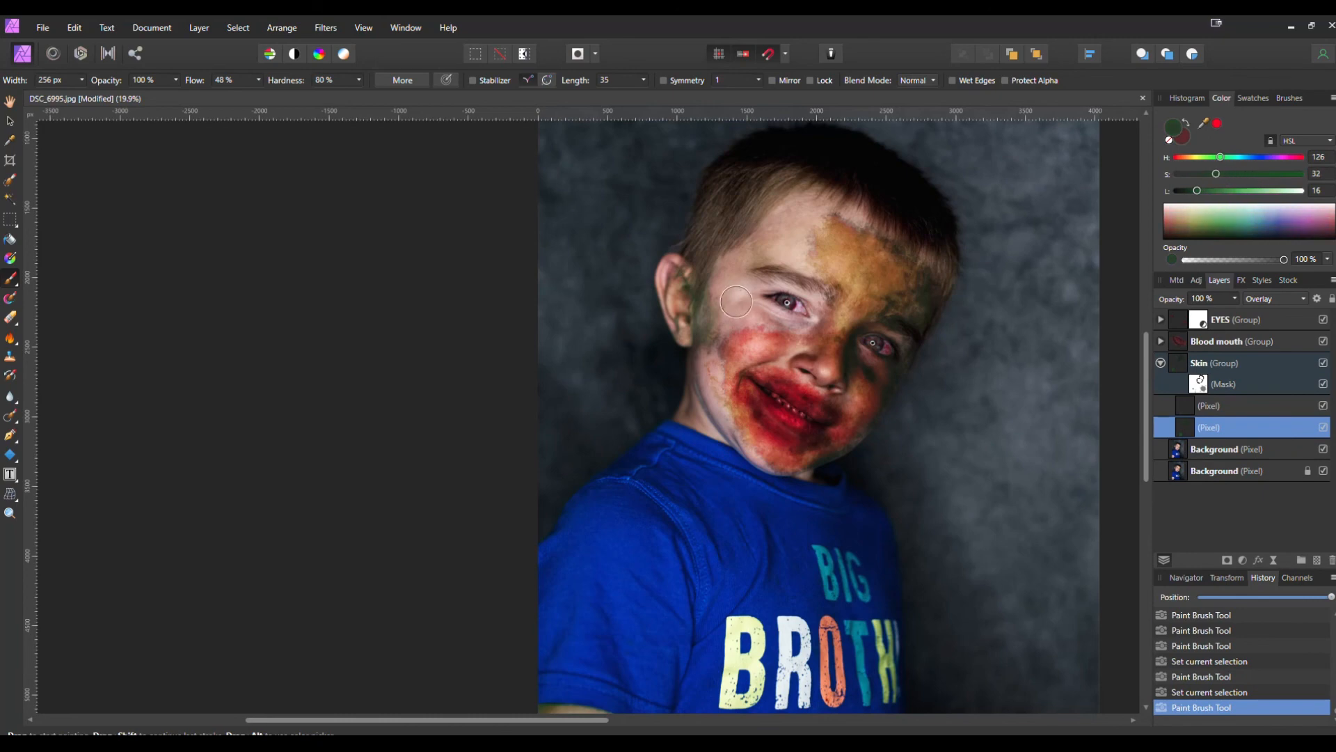
pyautogui.scroll(3, 736, 302)
pyautogui.hotkey('ctrl', 'z')
pyautogui.hotkey('ctrl', 'z')
pyautogui.hotkey('ctrl', 'z')
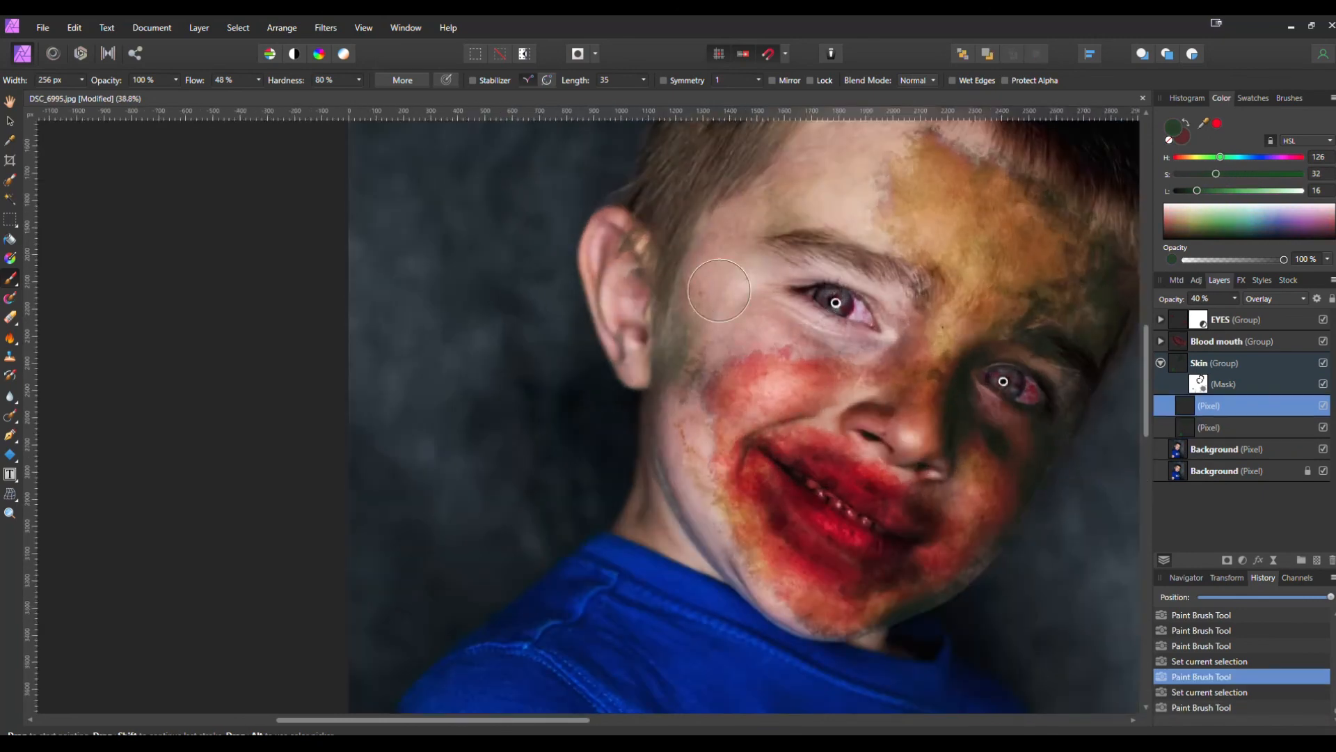
# Paint the muted green over the ear, side of the cheek and jaw on both Skin pixel layers.
pyautogui.moveTo(651, 286); pyautogui.dragTo(613, 298)
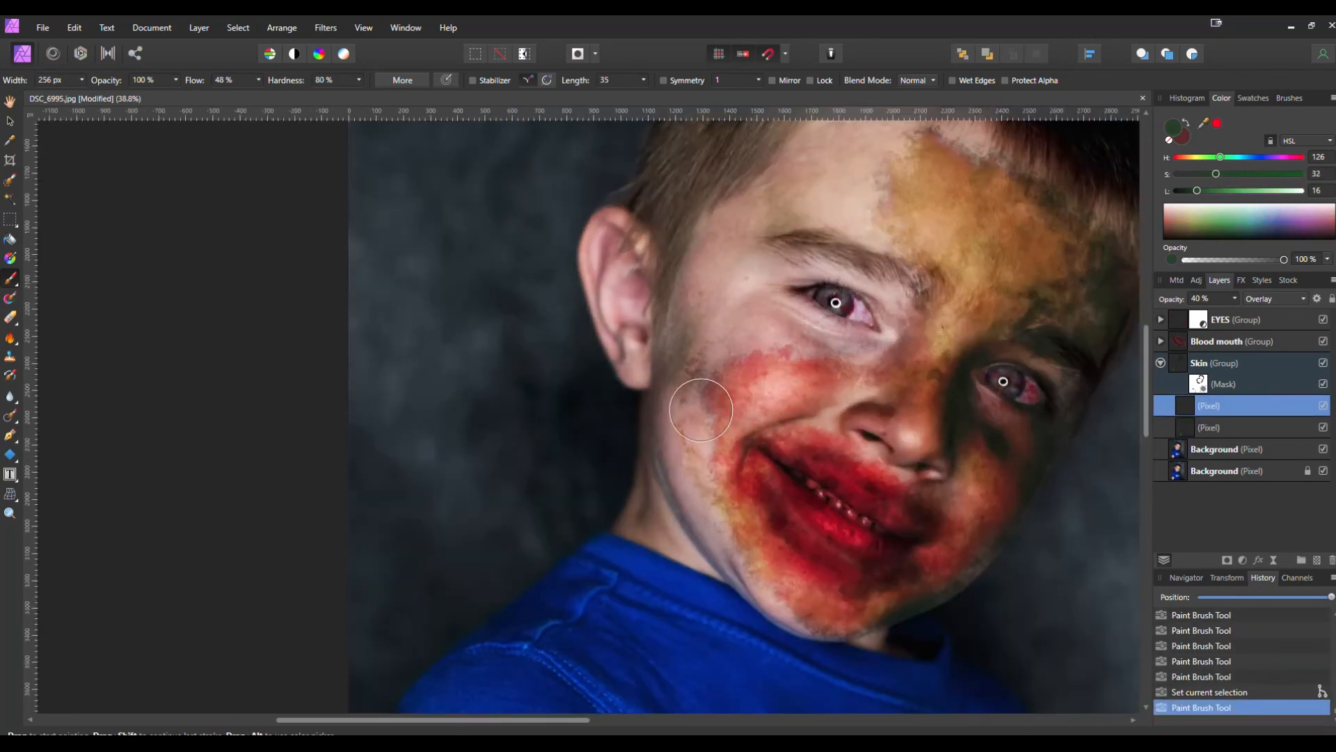
pyautogui.click(1190, 427)
pyautogui.moveTo(654, 320)
pyautogui.mouseDown()
pyautogui.moveTo(784, 537)
pyautogui.moveTo(773, 553)
pyautogui.mouseUp()
# Examine the muted green around the ear and cheek against the whole portrait.
pyautogui.scroll(-4, 1021, 482)
pyautogui.moveTo(1065, 491)
pyautogui.mouseDown()
pyautogui.moveTo(875, 379)
pyautogui.moveTo(763, 334)
pyautogui.moveTo(841, 471)
pyautogui.moveTo(833, 397)
pyautogui.moveTo(799, 394)
pyautogui.mouseUp()
pyautogui.scroll(-1, 868, 332)
pyautogui.scroll(6, 779, 409)
pyautogui.scroll(-4, 833, 417)
pyautogui.scroll(-2, 834, 418)
pyautogui.scroll(2, 740, 392)
pyautogui.scroll(2, 715, 382)
pyautogui.moveTo(720, 385); pyautogui.dragTo(744, 449)
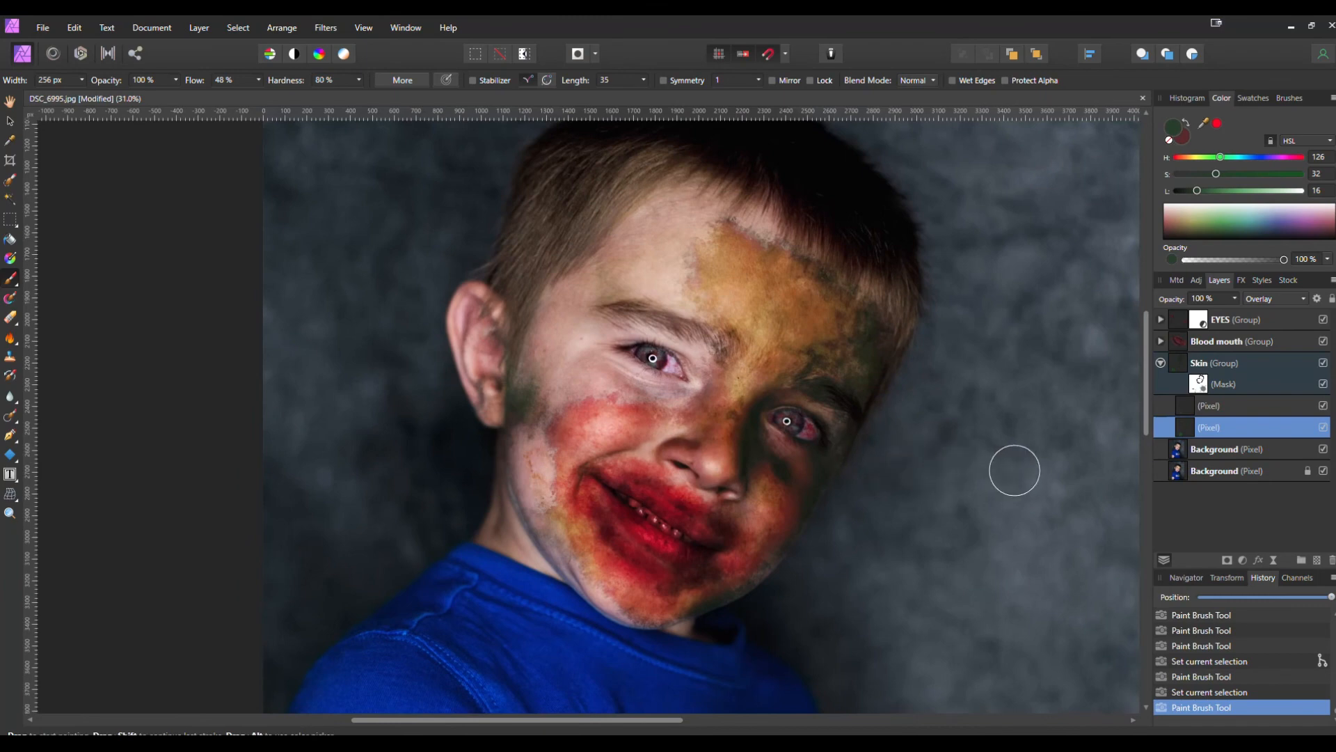